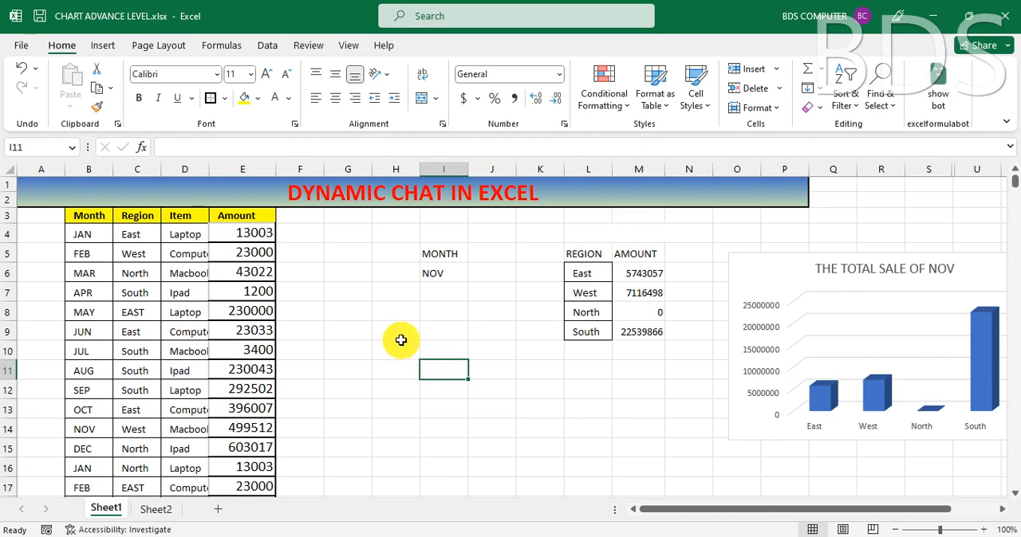
{"action": "left_click", "coordinate": [401, 341]}
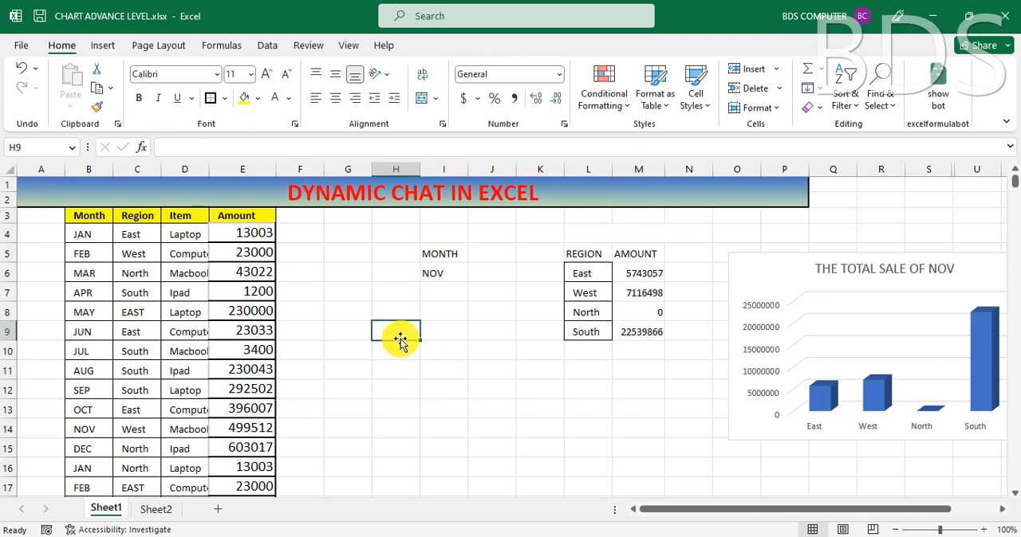
{"action": "left_click_drag", "start_coordinate": [720, 519], "coordinate": [686, 525]}
{"action": "left_click", "coordinate": [484, 433]}
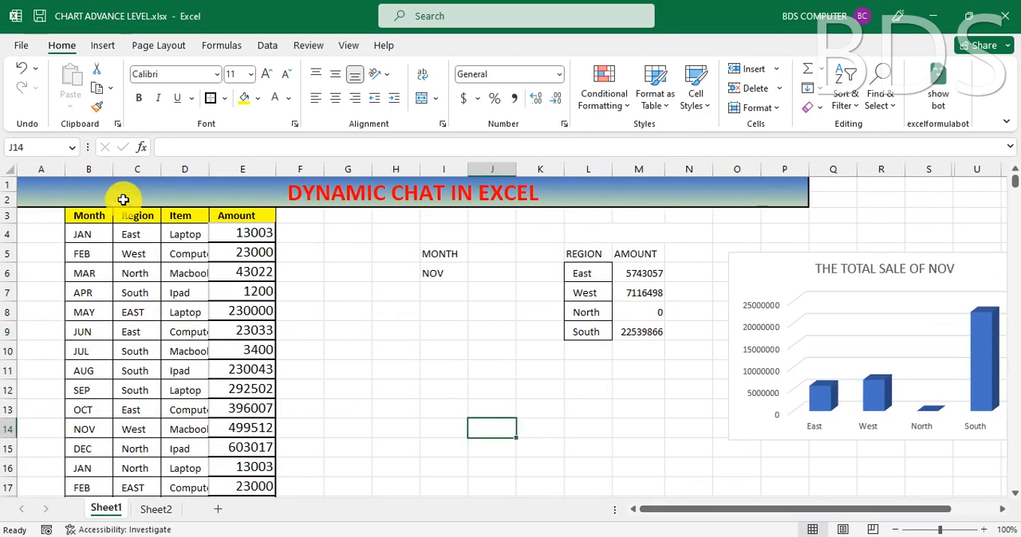
Step: Examine the sales table's Month, Region, Item and Amount columns and how far its rows extend
{"action": "left_click", "coordinate": [86, 218]}
{"action": "left_click", "coordinate": [143, 215]}
{"action": "left_click", "coordinate": [185, 216]}
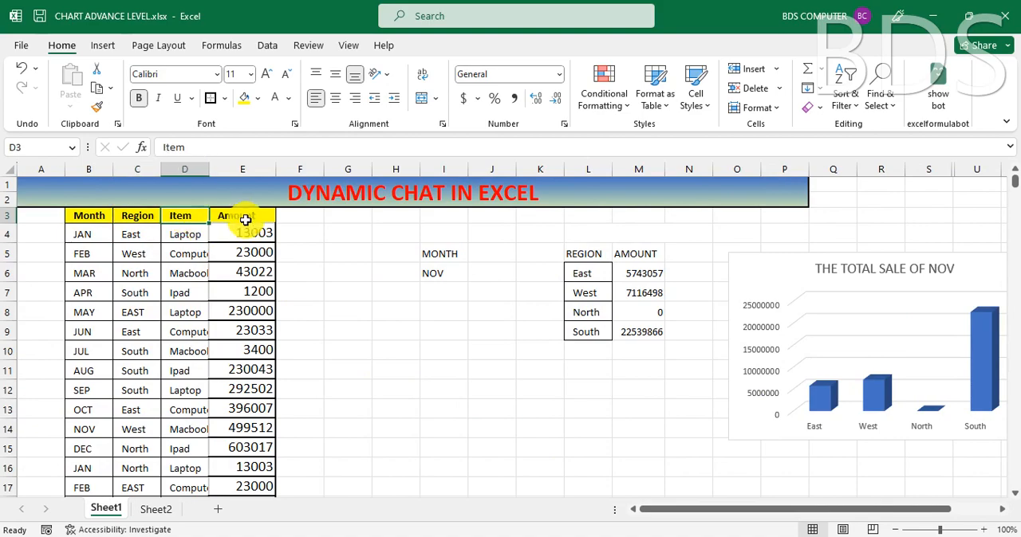
{"action": "left_click", "coordinate": [246, 220]}
{"action": "scroll", "coordinate": [239, 275], "scroll_direction": "down", "scroll_amount": 1}
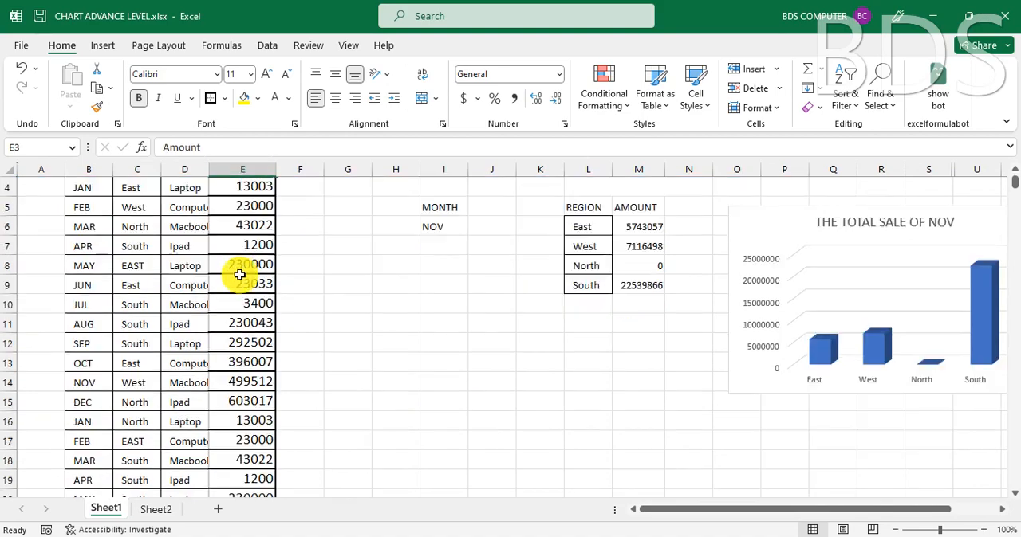
{"action": "scroll", "coordinate": [239, 274], "scroll_direction": "down", "scroll_amount": 20}
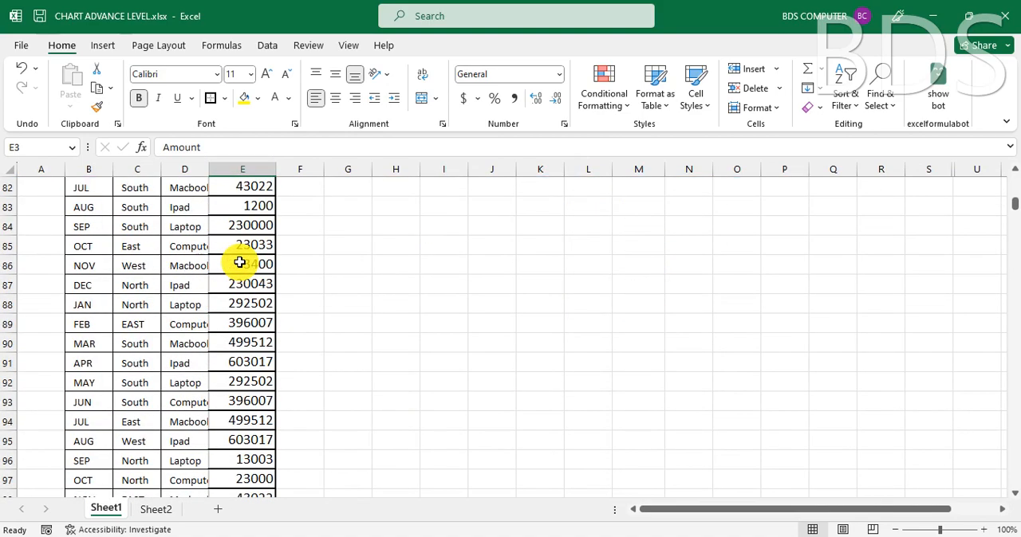
{"action": "scroll", "coordinate": [239, 263], "scroll_direction": "up", "scroll_amount": 20}
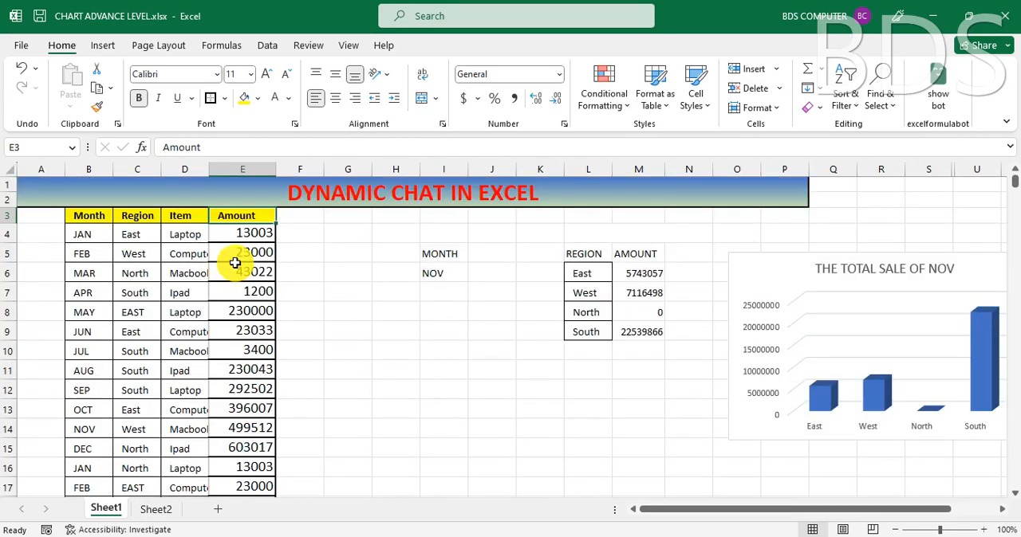
Step: Choose AUG as the month in cell I6 below the MONTH heading
{"action": "left_click", "coordinate": [445, 252]}
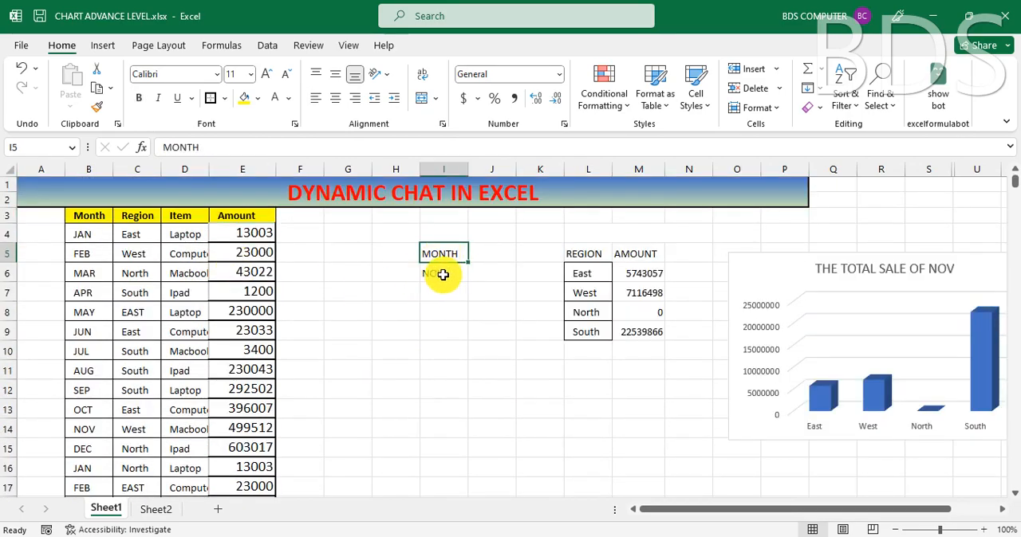
{"action": "left_click", "coordinate": [443, 274]}
{"action": "left_click", "coordinate": [474, 275]}
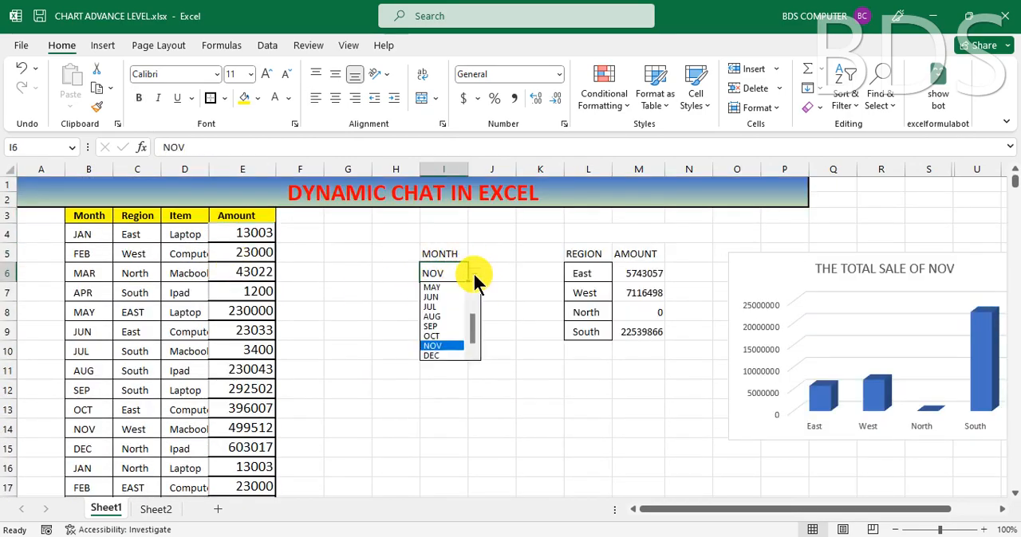
{"action": "left_click", "coordinate": [441, 317]}
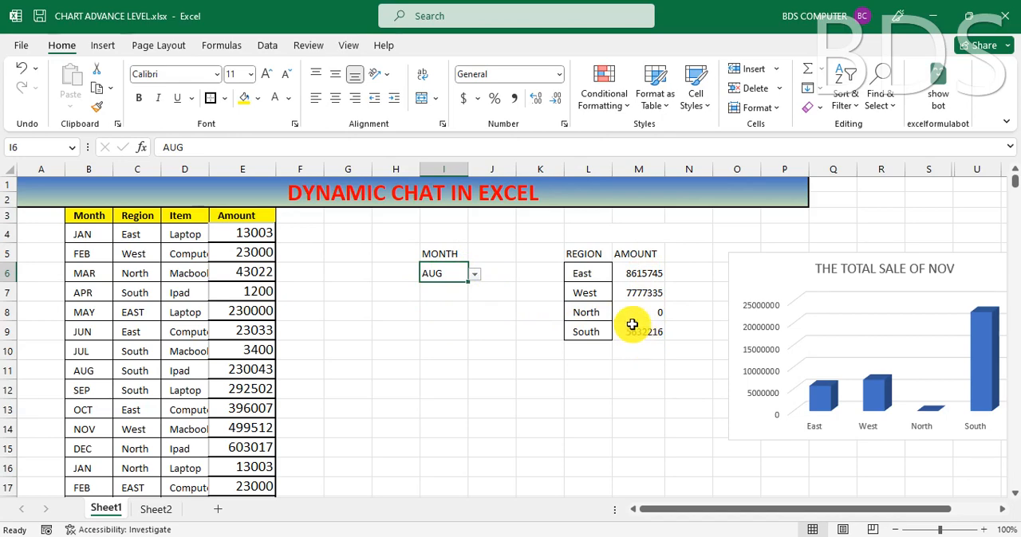
Step: Switch the month in cell I6 to OCT and after that to JUL
{"action": "left_click", "coordinate": [476, 275]}
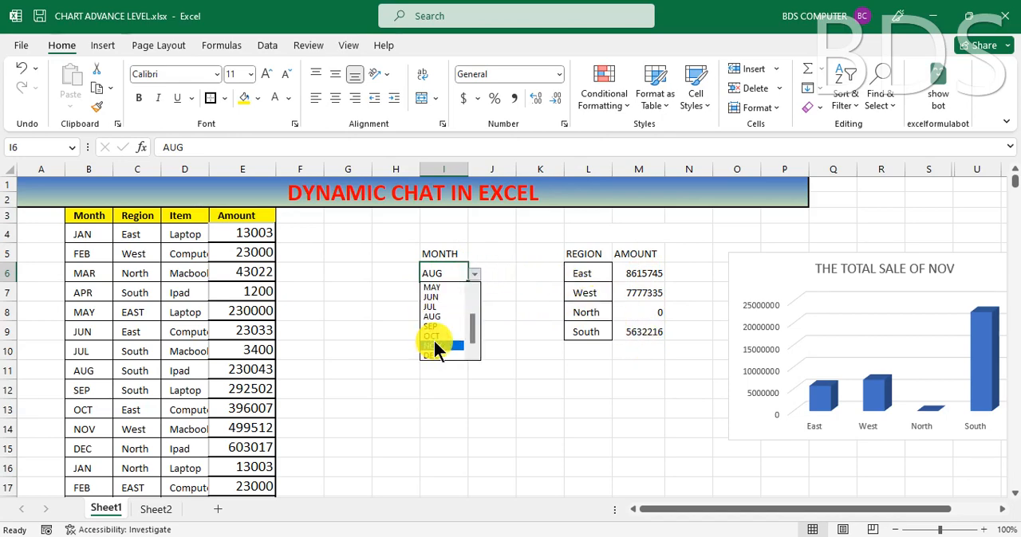
{"action": "left_click", "coordinate": [437, 335]}
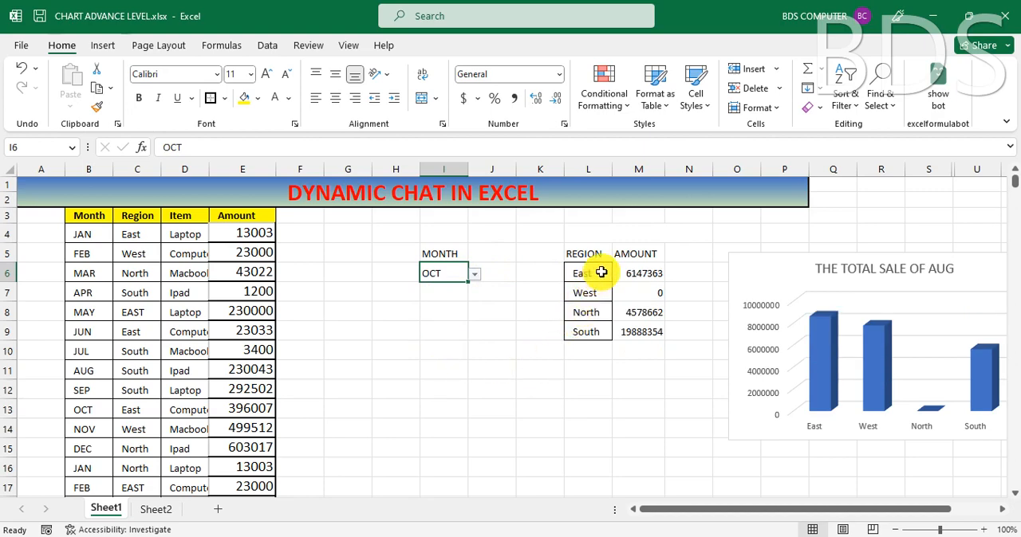
{"action": "left_click", "coordinate": [474, 274]}
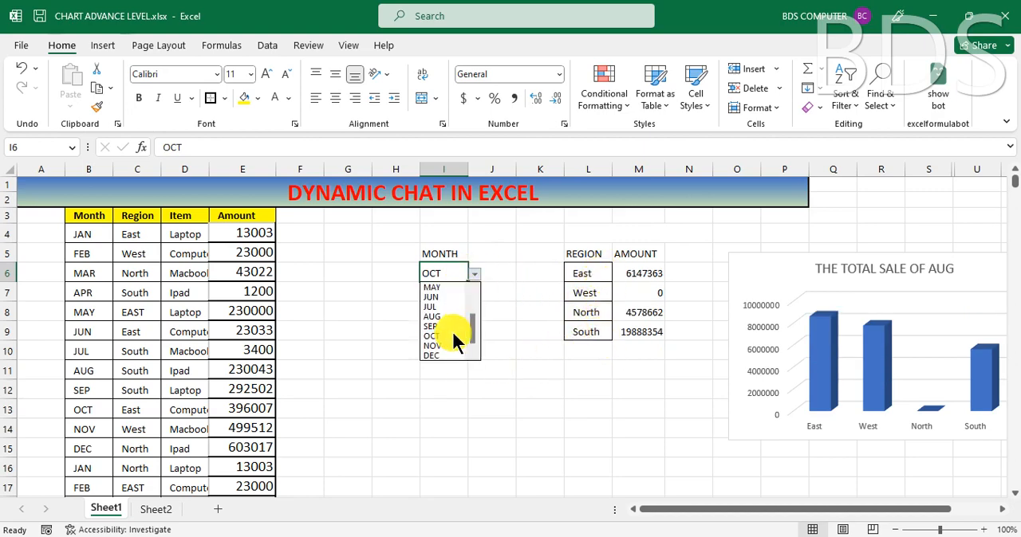
{"action": "left_click", "coordinate": [441, 307]}
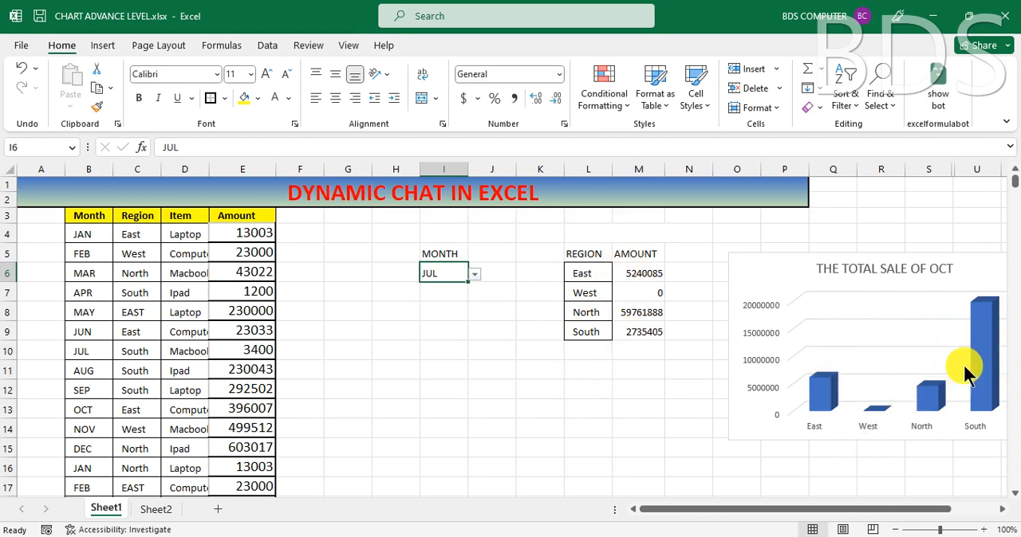
Step: Inspect the chart's North column and change the month in cell I6 to MAY
{"action": "mouse_move", "coordinate": [925, 391]}
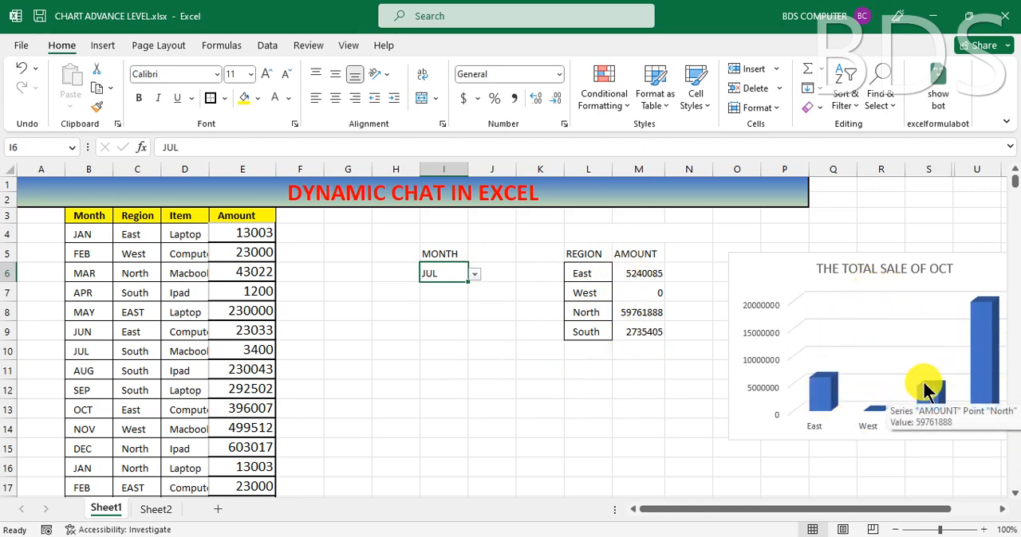
{"action": "left_click_drag", "start_coordinate": [705, 509], "coordinate": [744, 520]}
{"action": "left_click", "coordinate": [330, 274]}
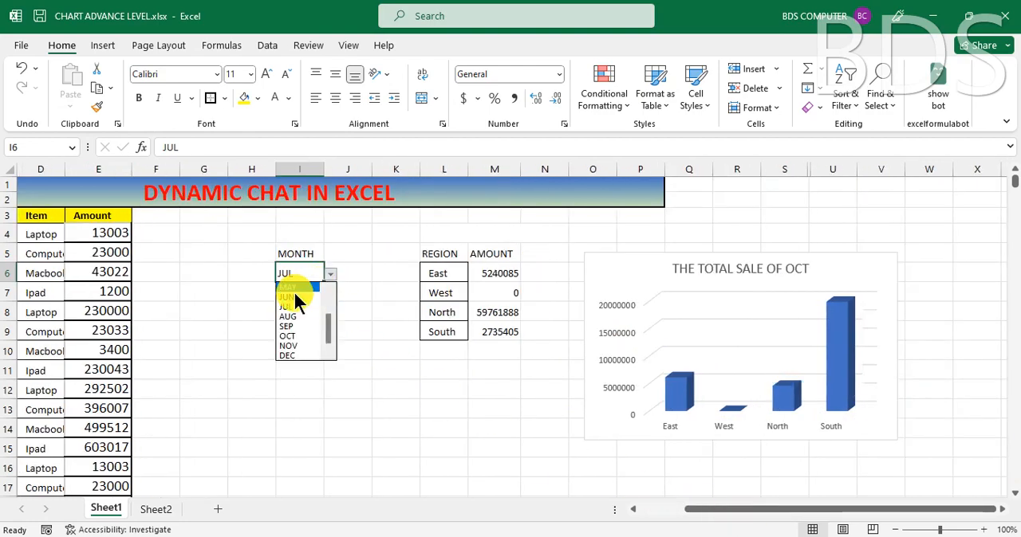
{"action": "left_click", "coordinate": [293, 289]}
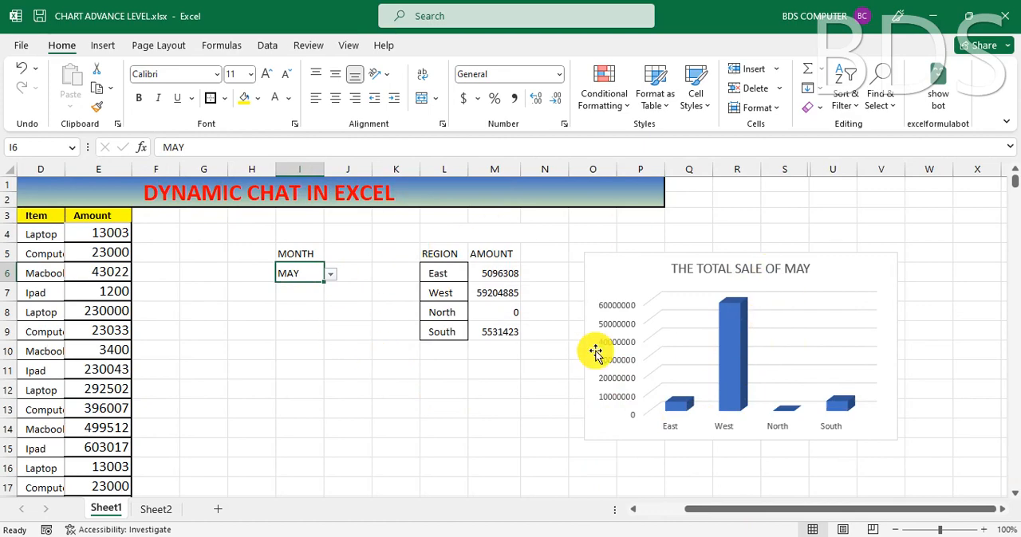
Step: Set the month in cell I6 to SEP so the region amounts and chart follow it
{"action": "left_click", "coordinate": [310, 312]}
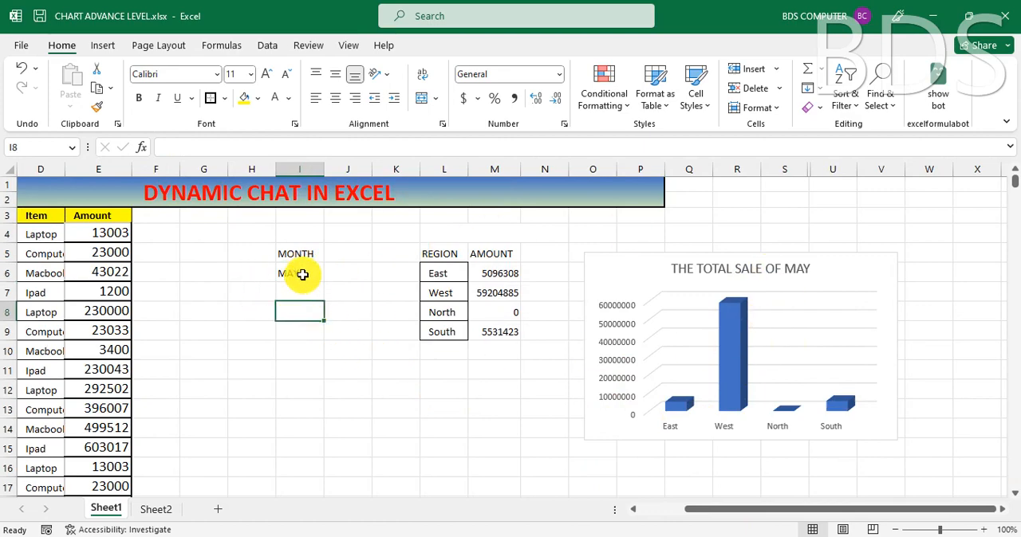
{"action": "left_click", "coordinate": [303, 274]}
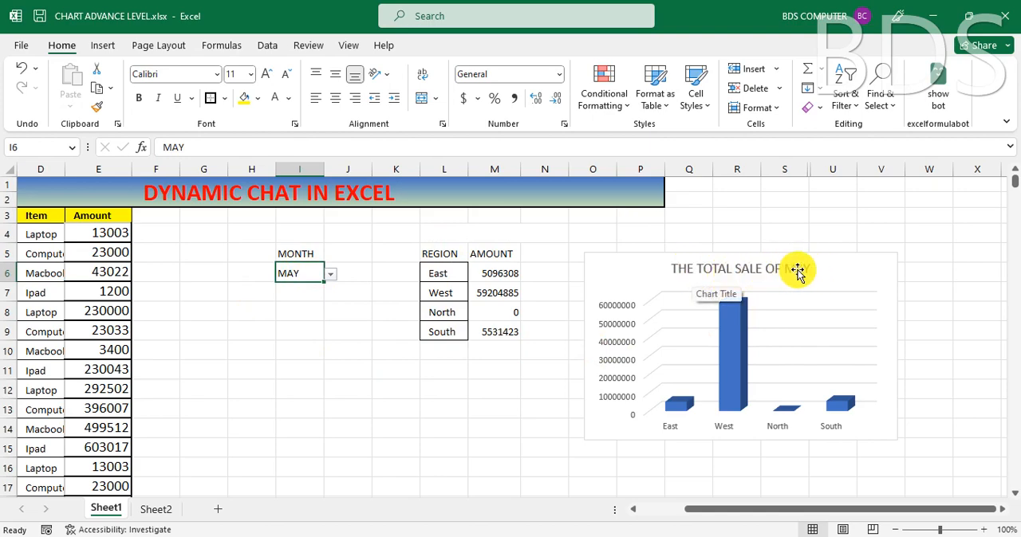
{"action": "left_click", "coordinate": [330, 274]}
{"action": "left_click", "coordinate": [300, 326]}
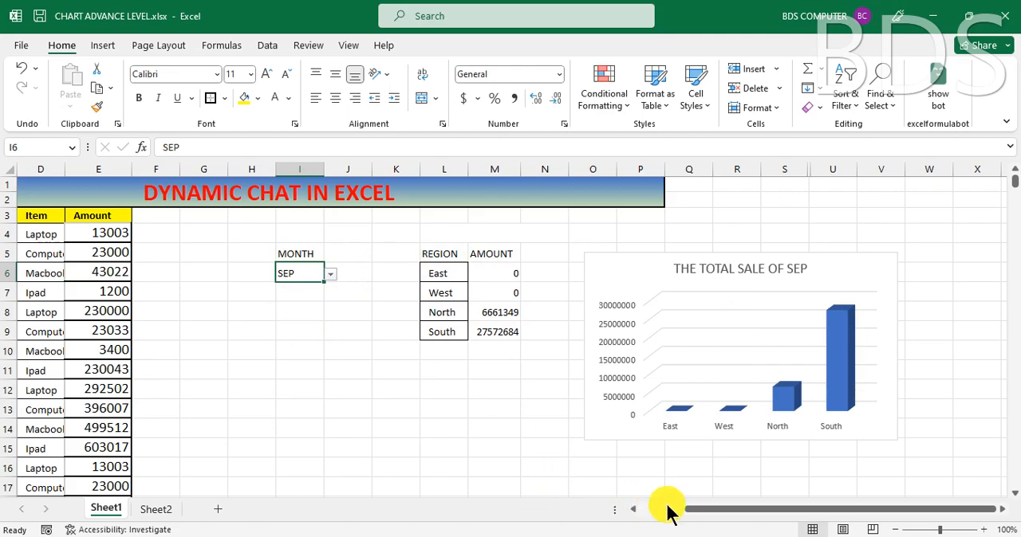
Step: Review the month selector, the region summary and the Item entries in the source table
{"action": "left_click_drag", "start_coordinate": [702, 511], "coordinate": [618, 530]}
{"action": "left_click", "coordinate": [581, 467]}
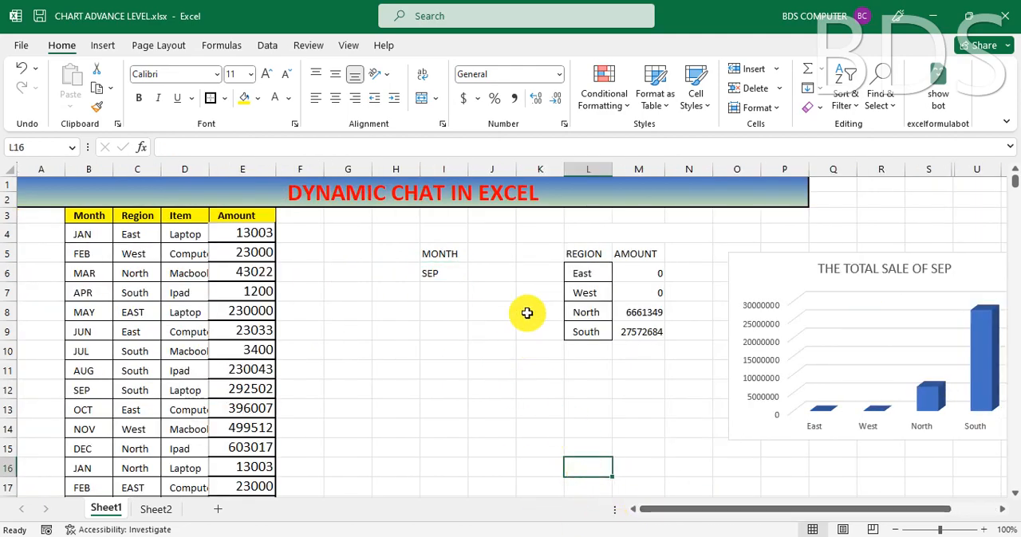
{"action": "left_click", "coordinate": [450, 274]}
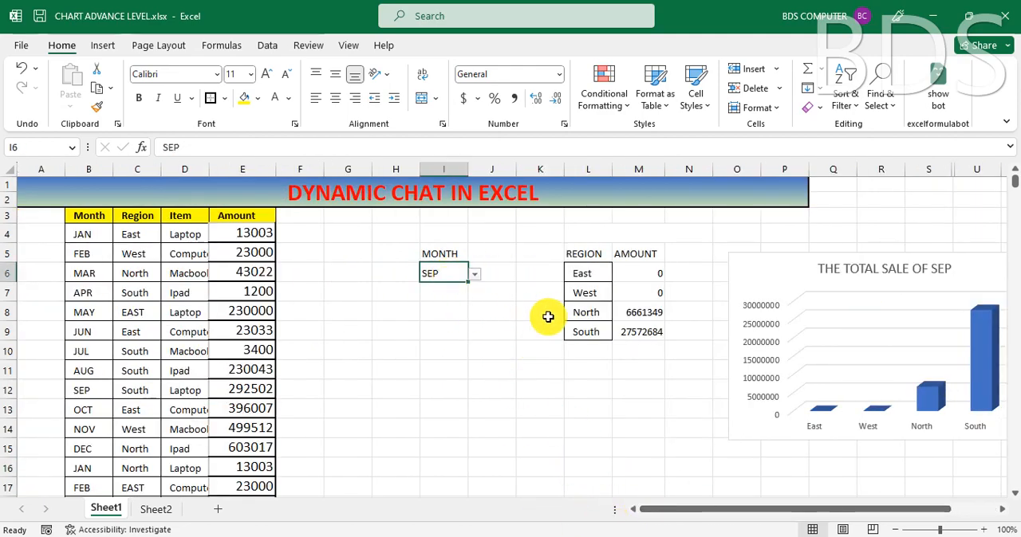
{"action": "left_click", "coordinate": [510, 314]}
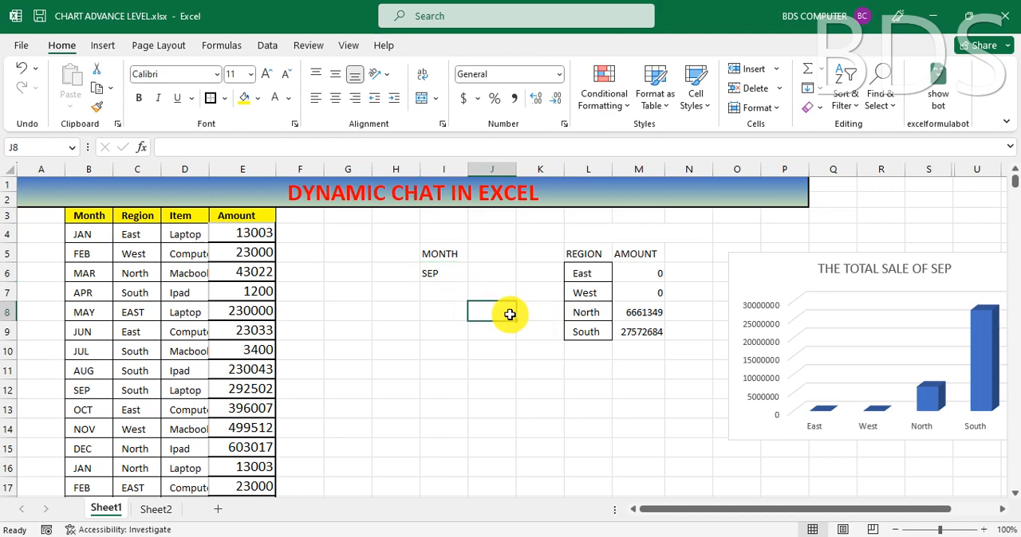
{"action": "left_click", "coordinate": [583, 272]}
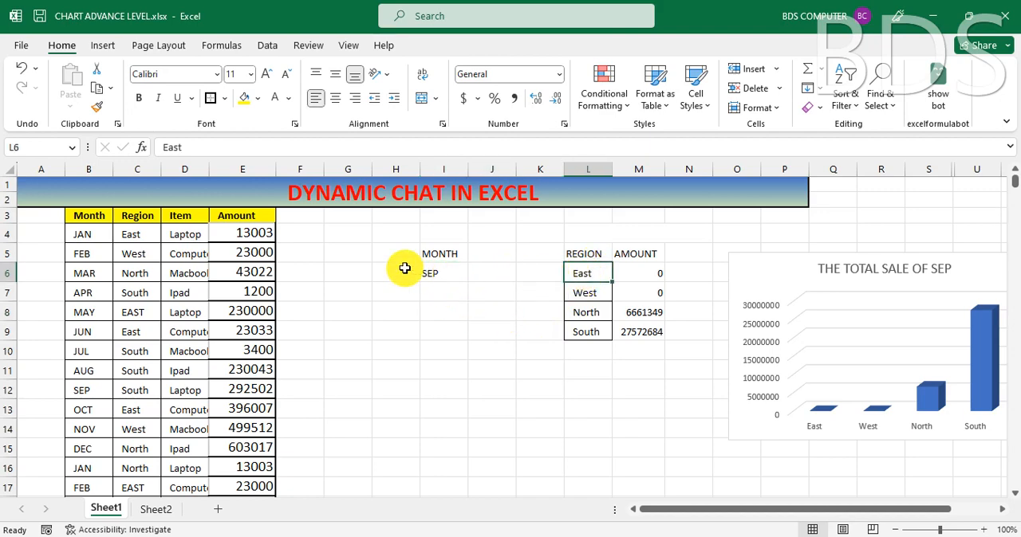
{"action": "left_click", "coordinate": [449, 274]}
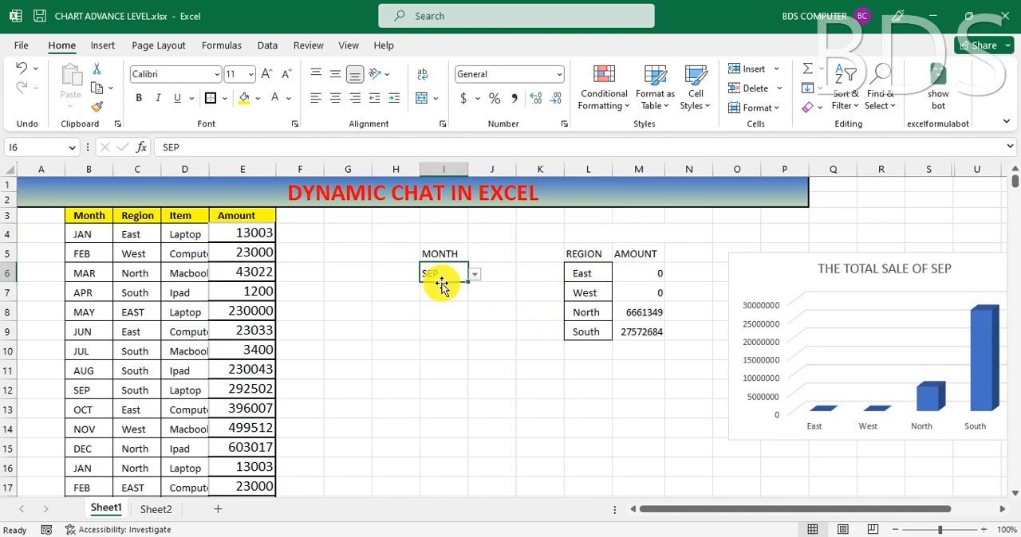
{"action": "left_click", "coordinate": [180, 235]}
{"action": "left_click", "coordinate": [196, 253]}
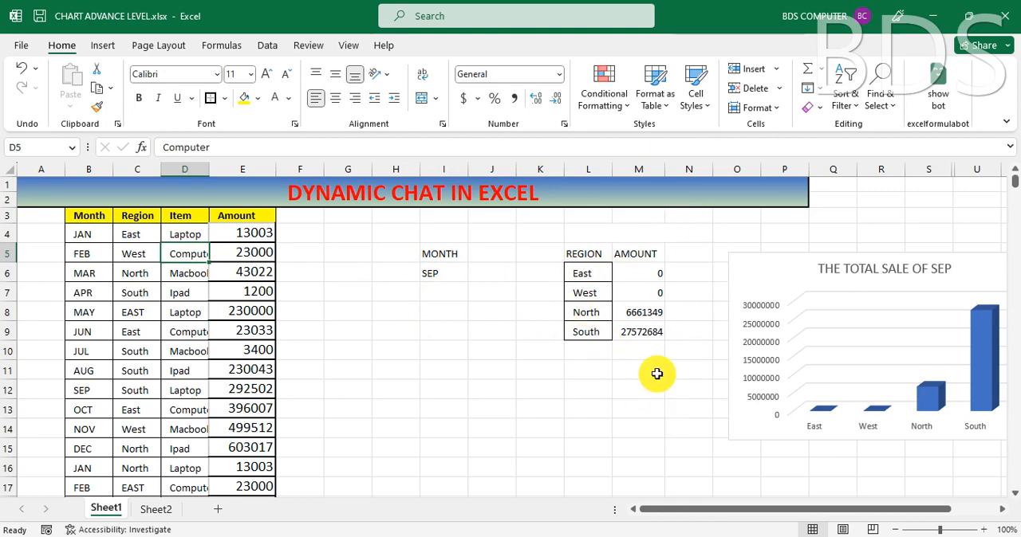
{"action": "left_click", "coordinate": [503, 368]}
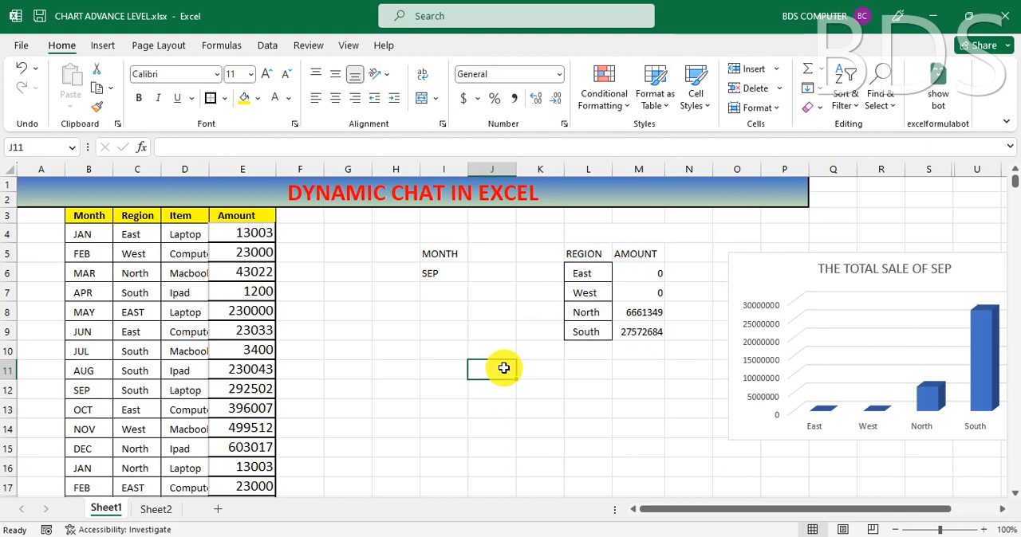
{"action": "left_click", "coordinate": [87, 211]}
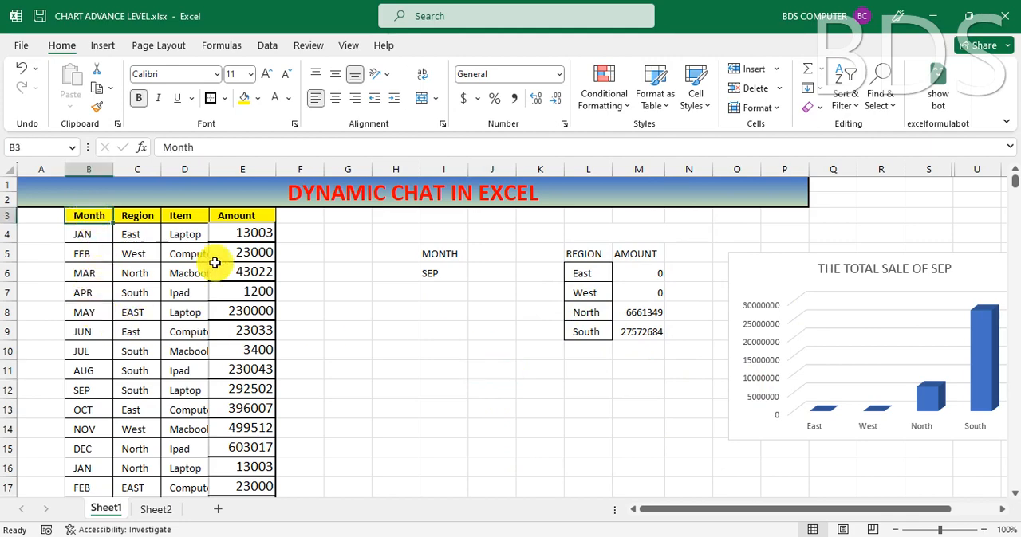
{"action": "left_click", "coordinate": [328, 311]}
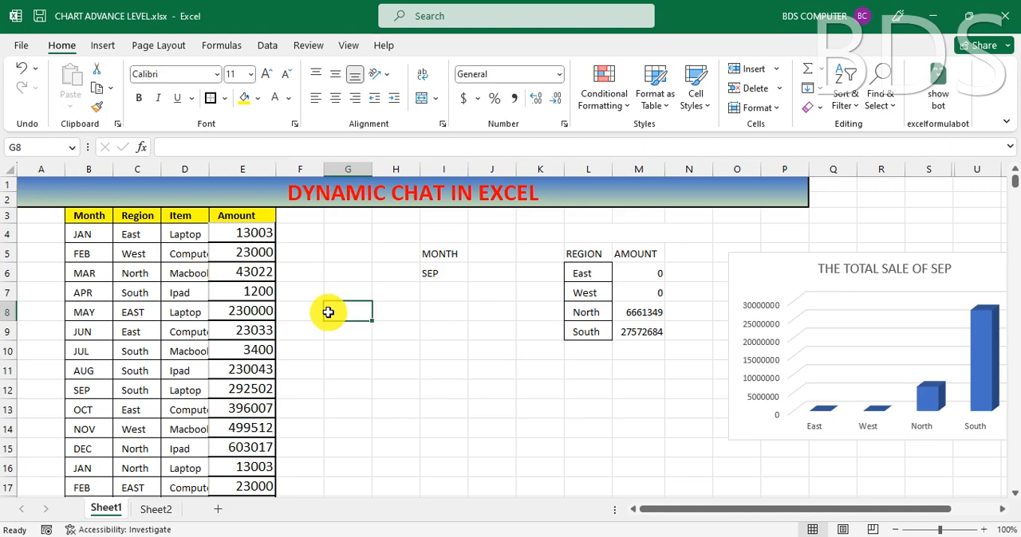
{"action": "left_click", "coordinate": [425, 356]}
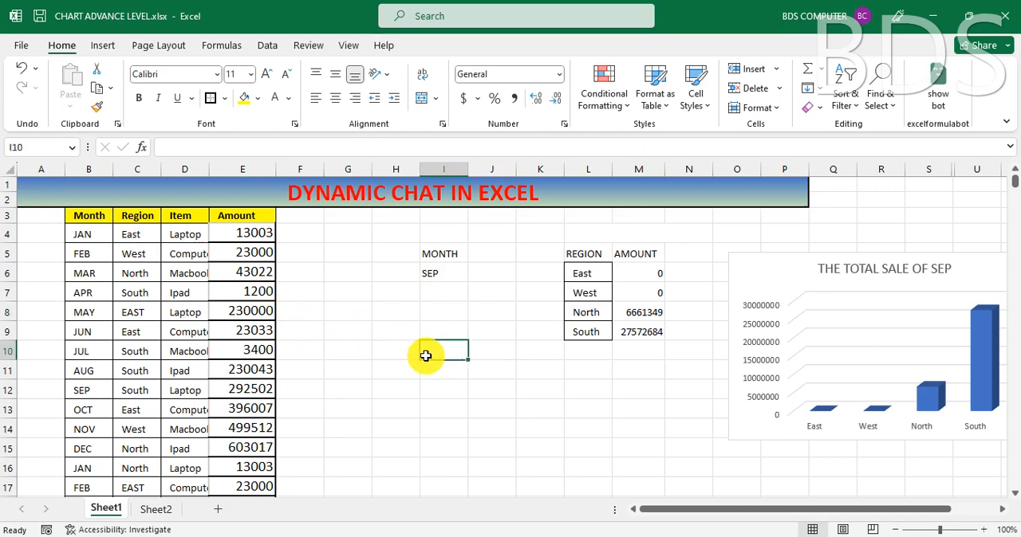
{"action": "left_click", "coordinate": [378, 345]}
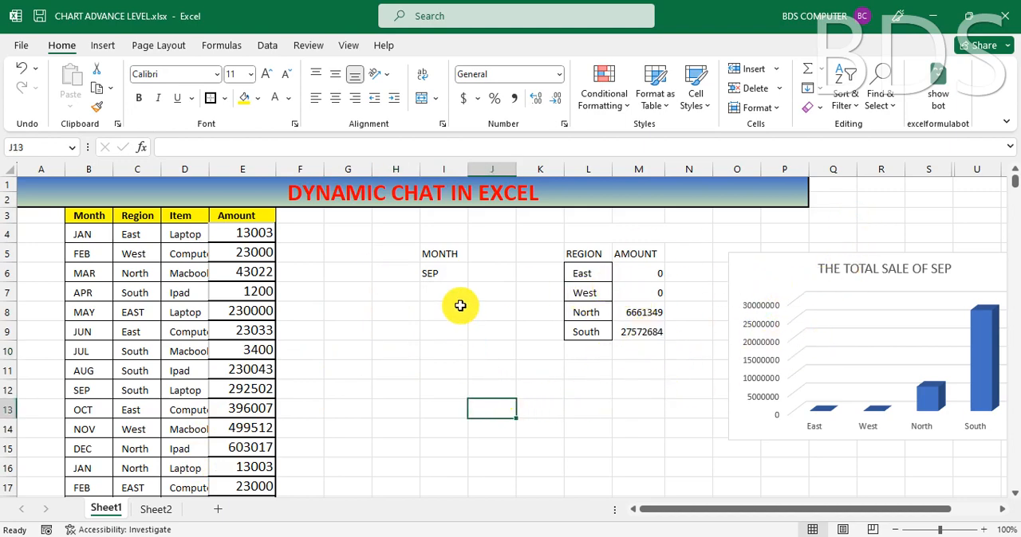
{"action": "left_click", "coordinate": [446, 254]}
{"action": "left_click", "coordinate": [482, 296]}
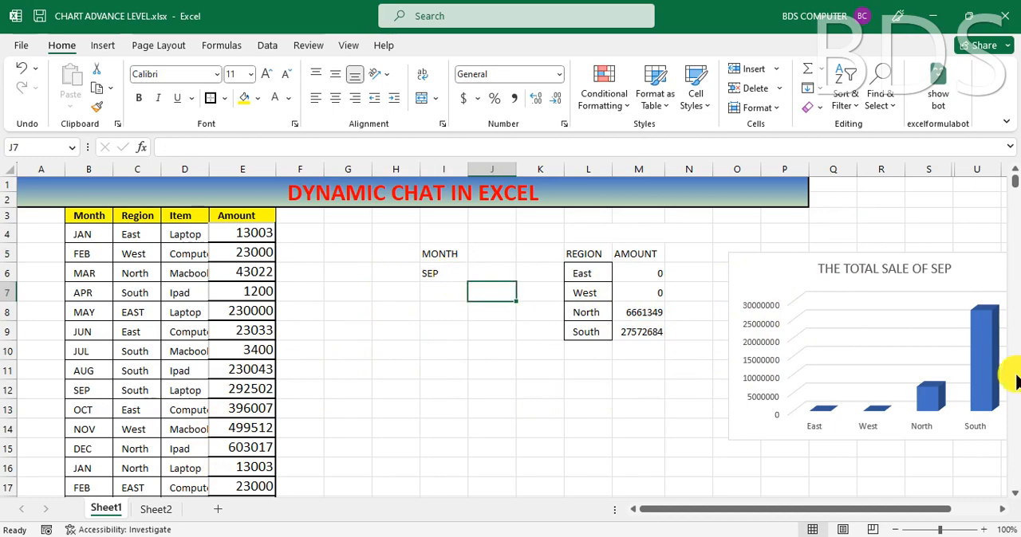
Step: Copy the merged DYNAMIC CHAT IN EXCEL title banner from Sheet1 and paste it at cell A1 of Sheet2
{"action": "left_click", "coordinate": [163, 511]}
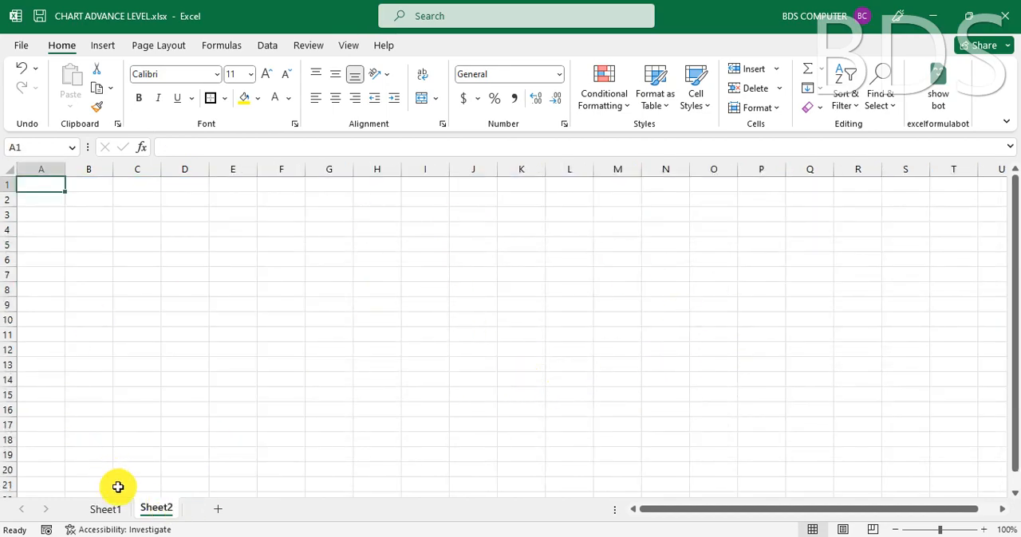
{"action": "left_click", "coordinate": [104, 511]}
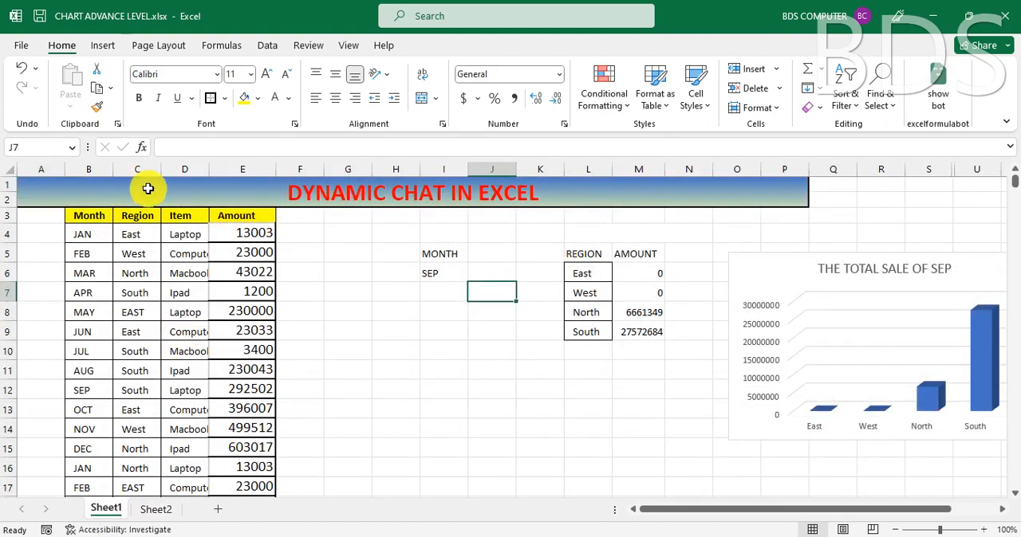
{"action": "left_click", "coordinate": [144, 188]}
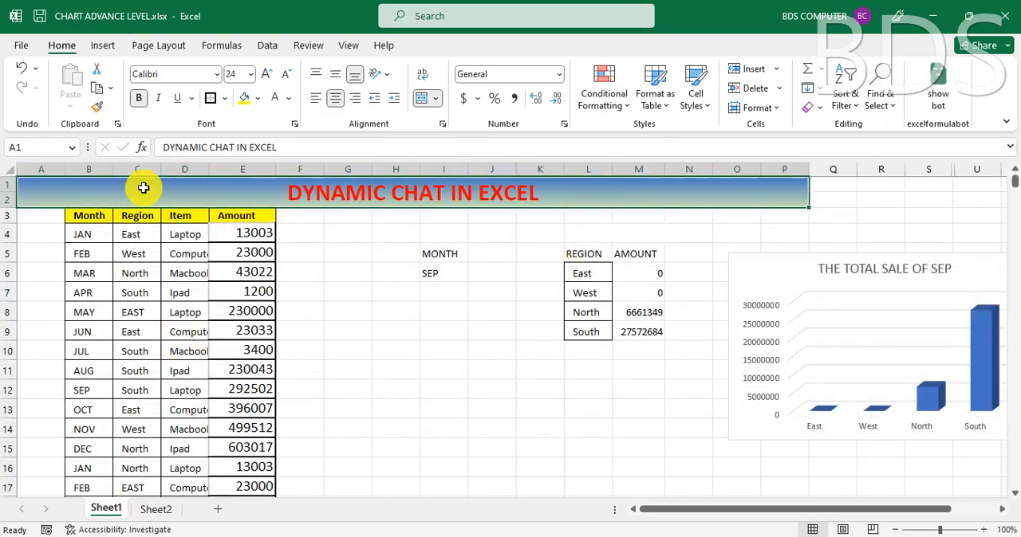
{"action": "key", "text": "ctrl+c"}
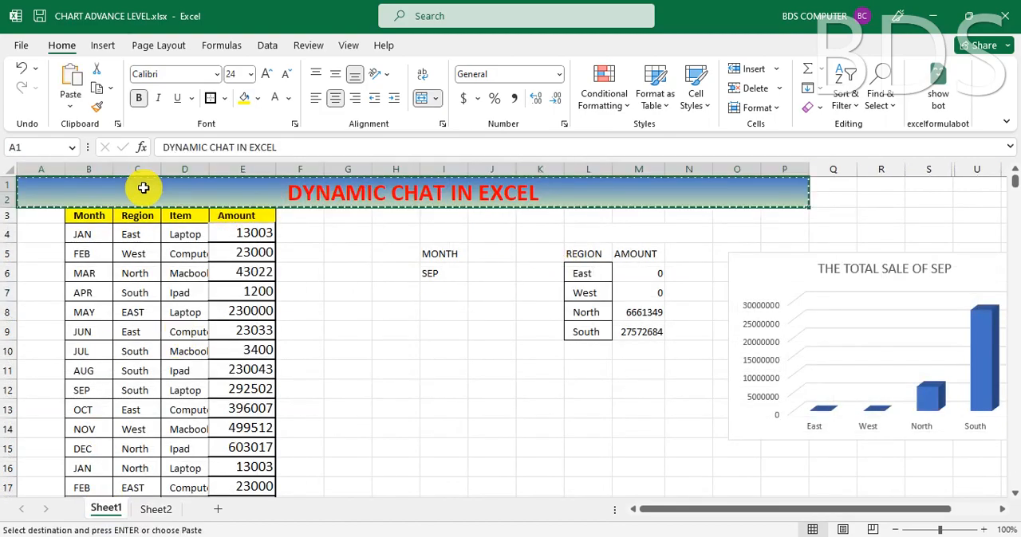
{"action": "left_click", "coordinate": [155, 509]}
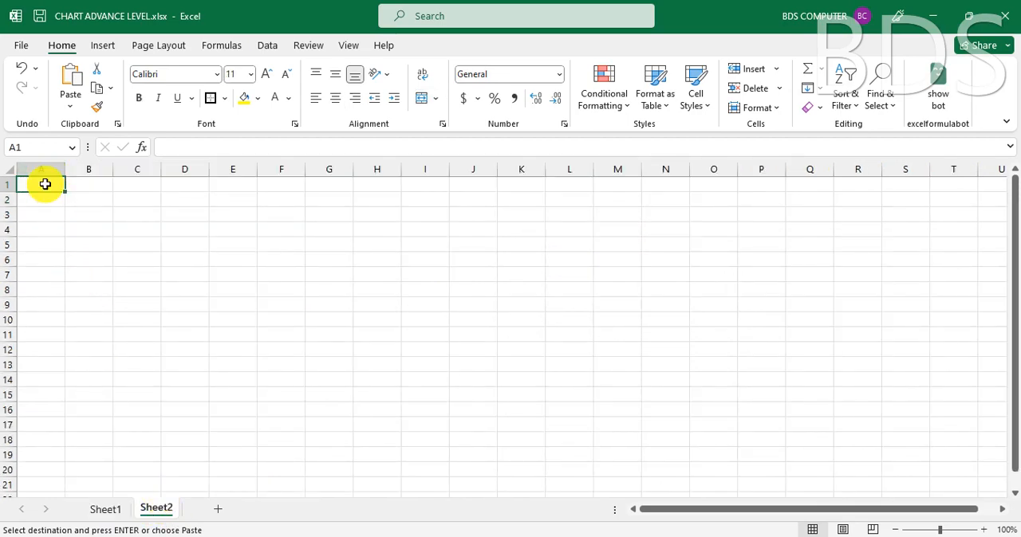
{"action": "left_click", "coordinate": [70, 80]}
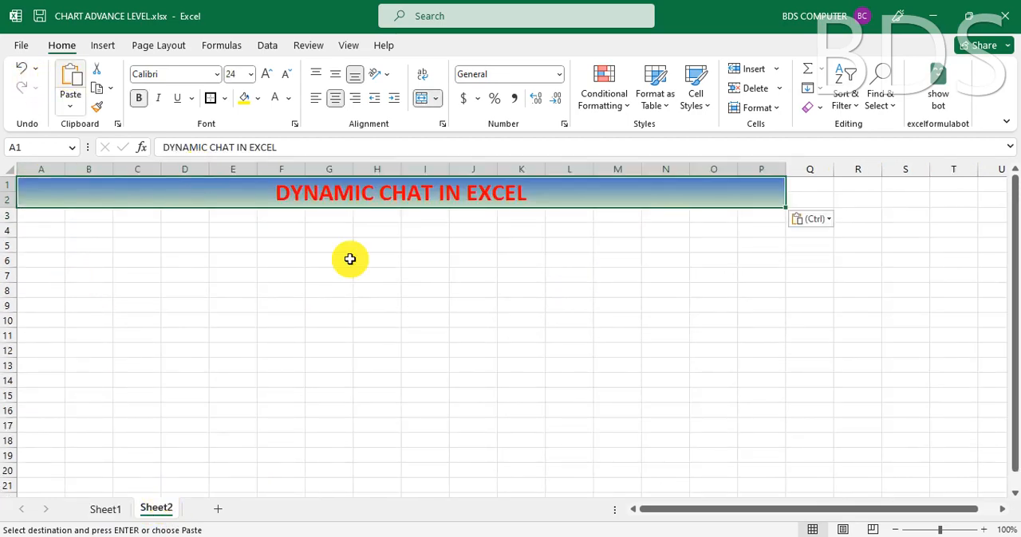
{"action": "left_click", "coordinate": [404, 292]}
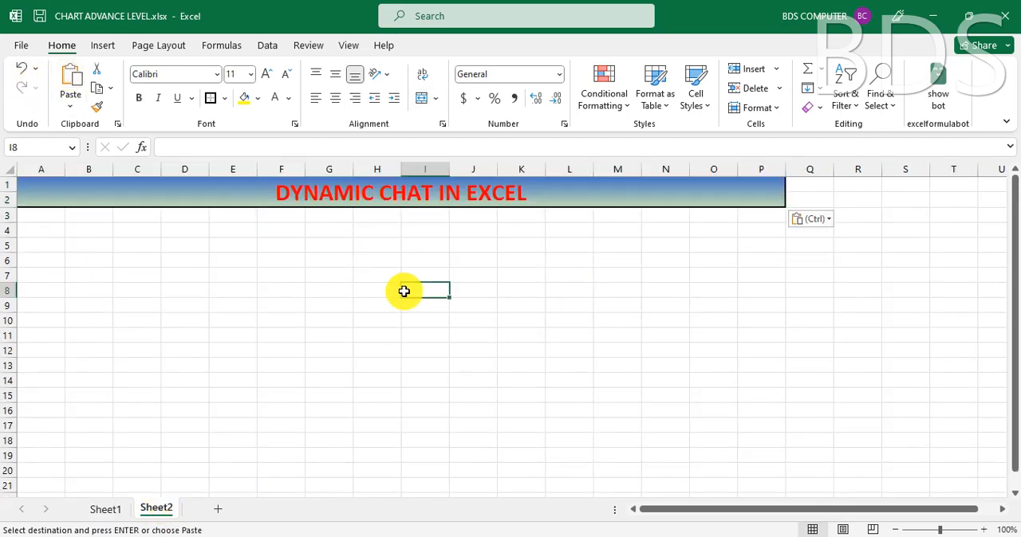
{"action": "left_click", "coordinate": [190, 248]}
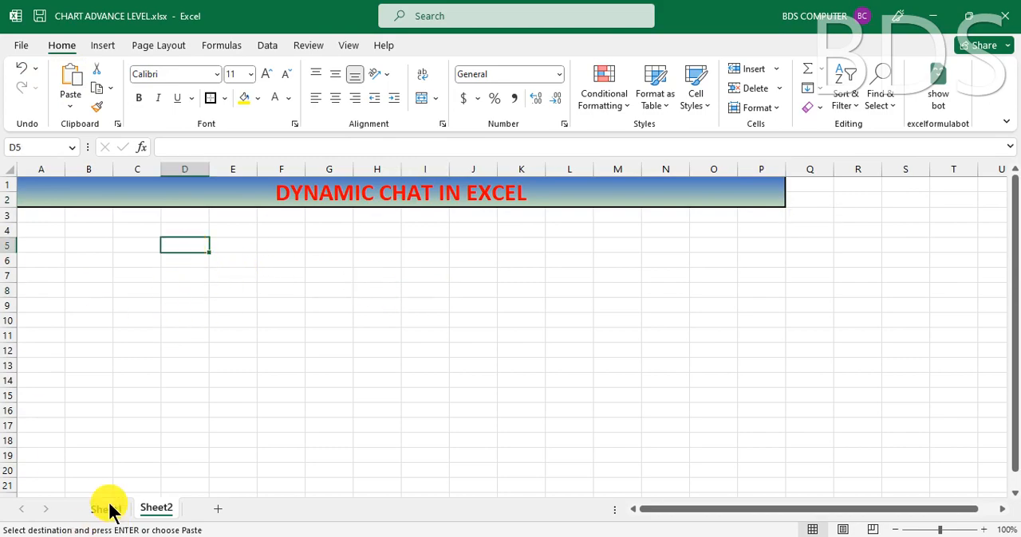
Step: Review the MONTH label and its drop-down cell I6 on Sheet1
{"action": "left_click", "coordinate": [106, 508]}
{"action": "key", "text": "Escape"}
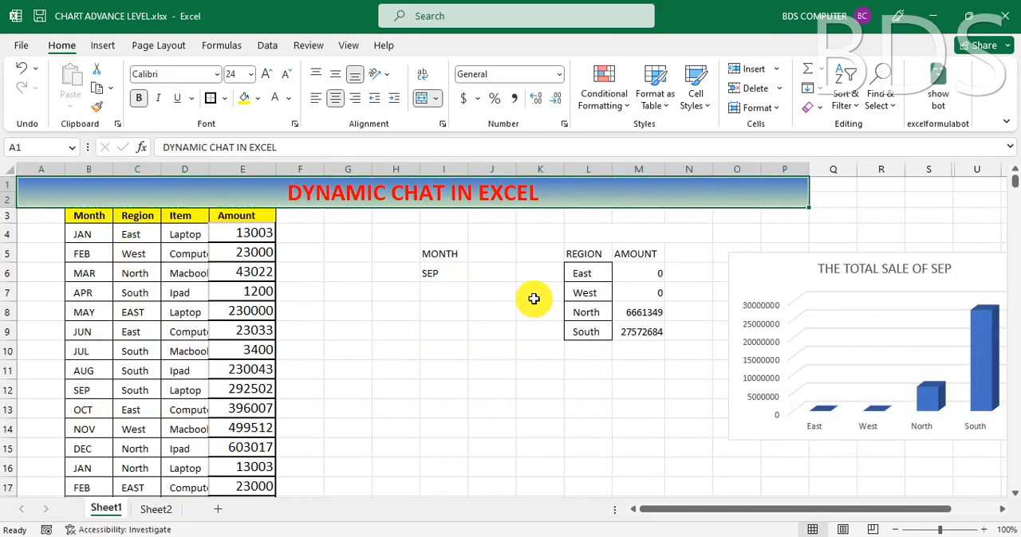
{"action": "left_click", "coordinate": [429, 257]}
{"action": "left_click", "coordinate": [451, 273]}
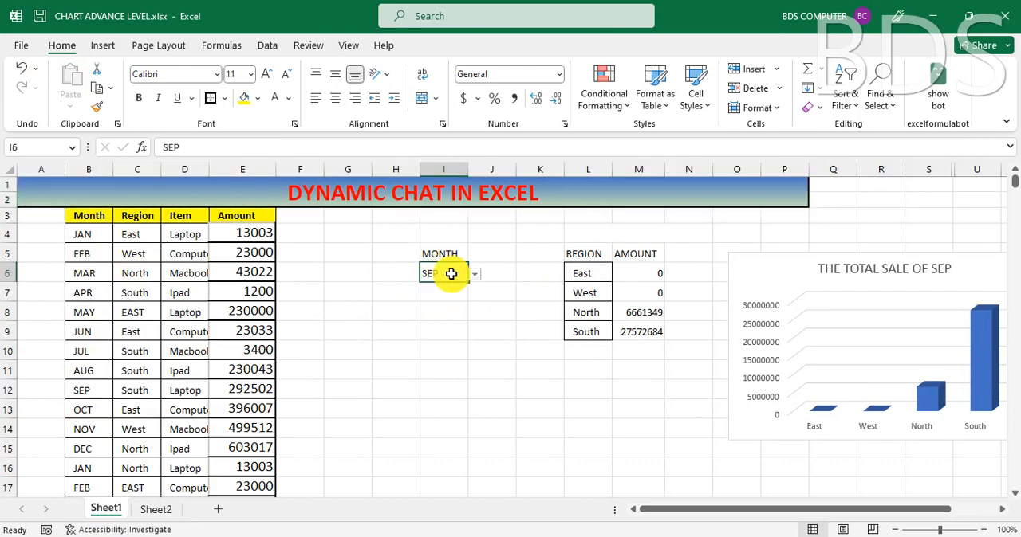
Step: Check the Month column on Sheet1, then list the months JAN to DEC in cells T3:T14 of Sheet2
{"action": "left_click", "coordinate": [153, 510]}
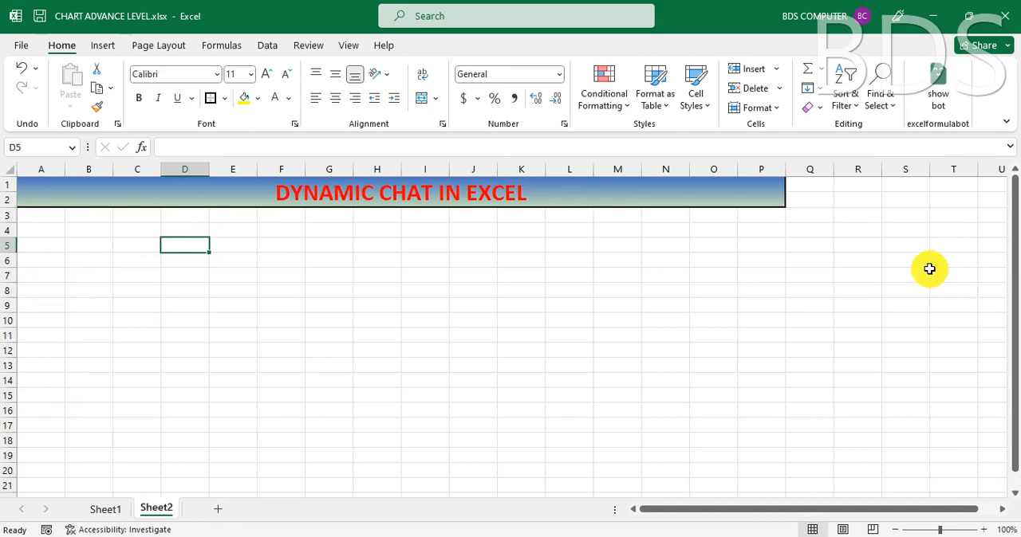
{"action": "left_click", "coordinate": [949, 216]}
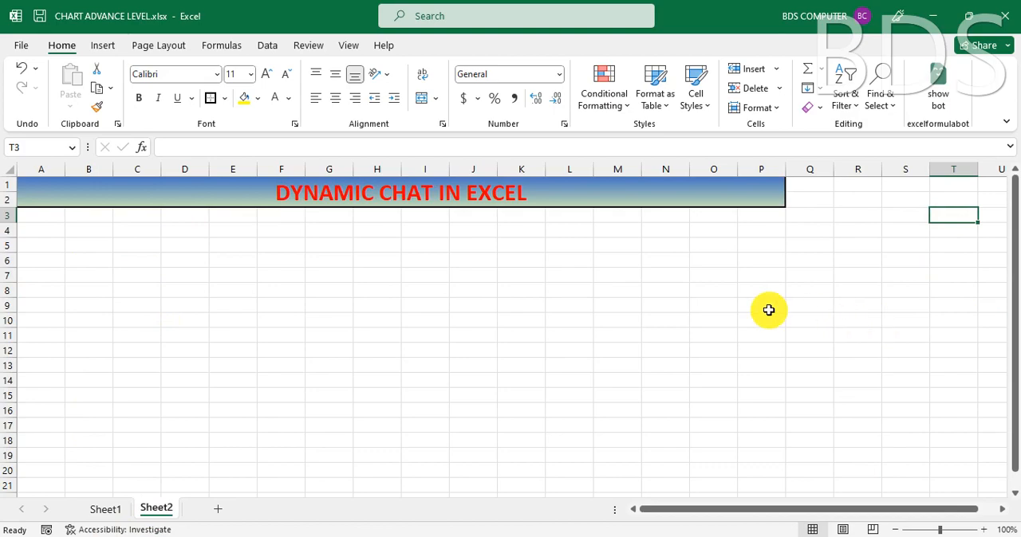
{"action": "left_click", "coordinate": [110, 513]}
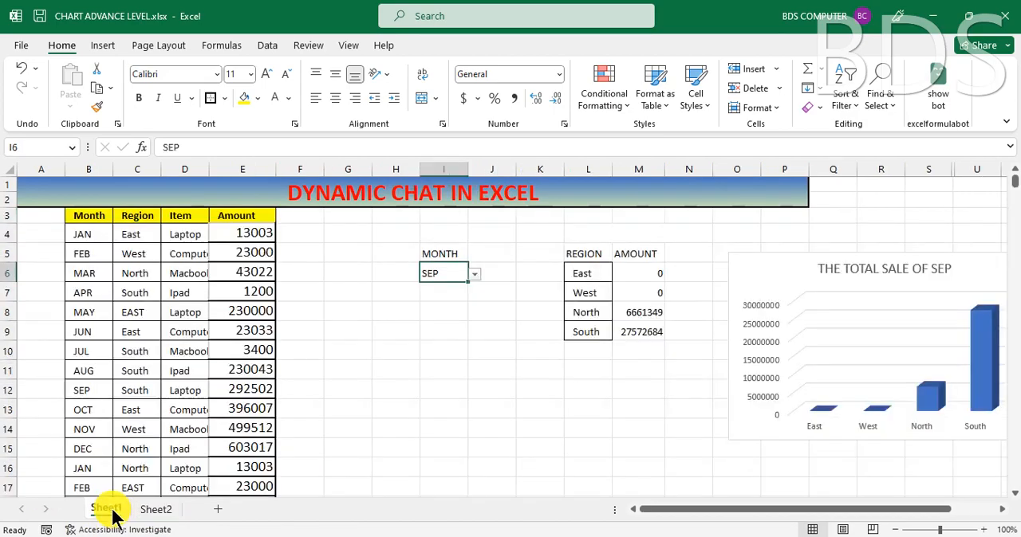
{"action": "left_click", "coordinate": [94, 235]}
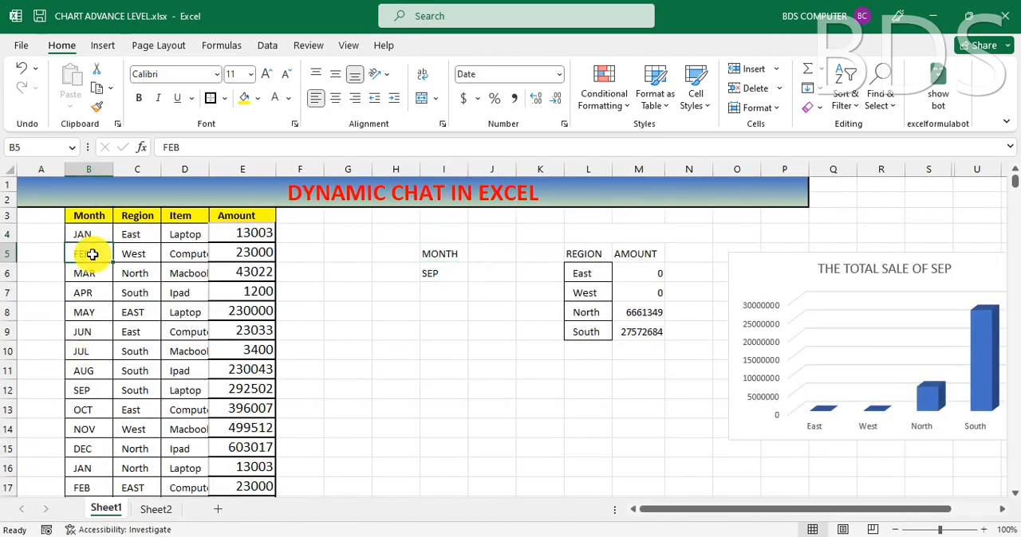
{"action": "left_click", "coordinate": [95, 234]}
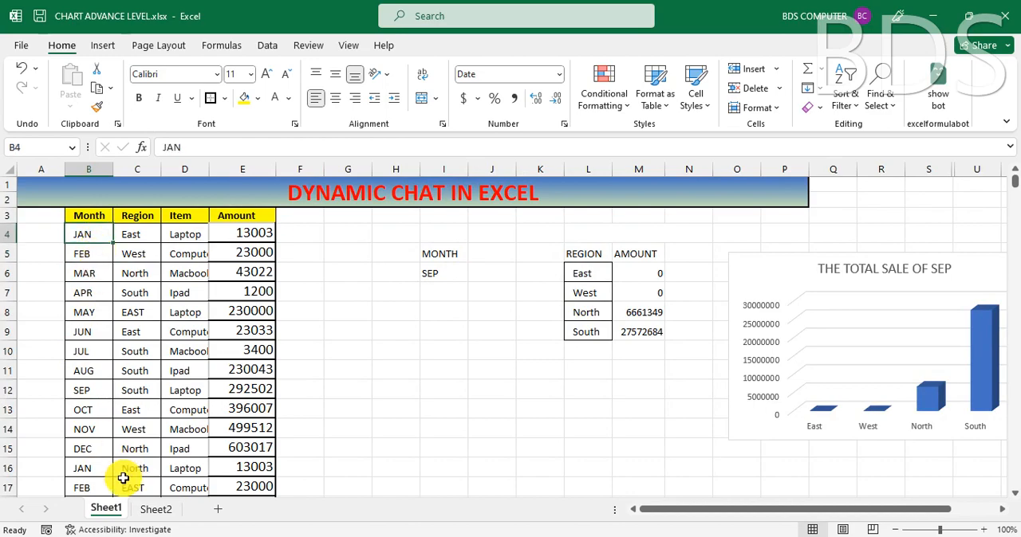
{"action": "left_click", "coordinate": [157, 510]}
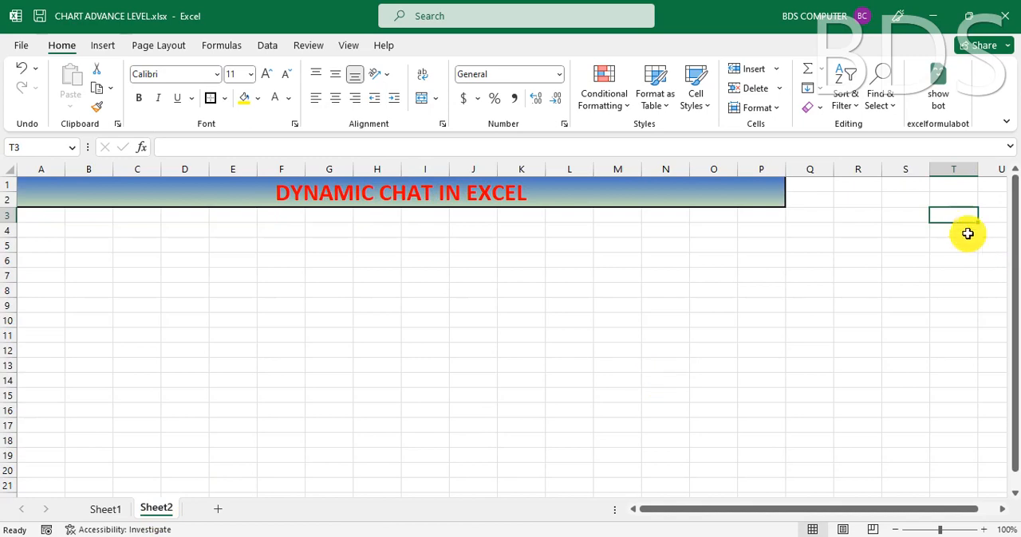
{"action": "type", "text": "JAN"}
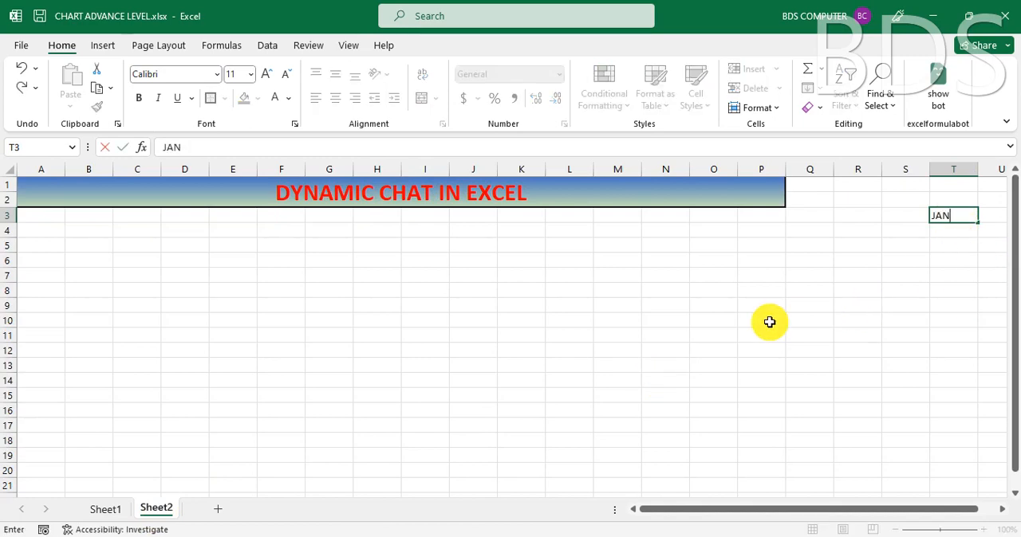
{"action": "key", "text": "Return"}
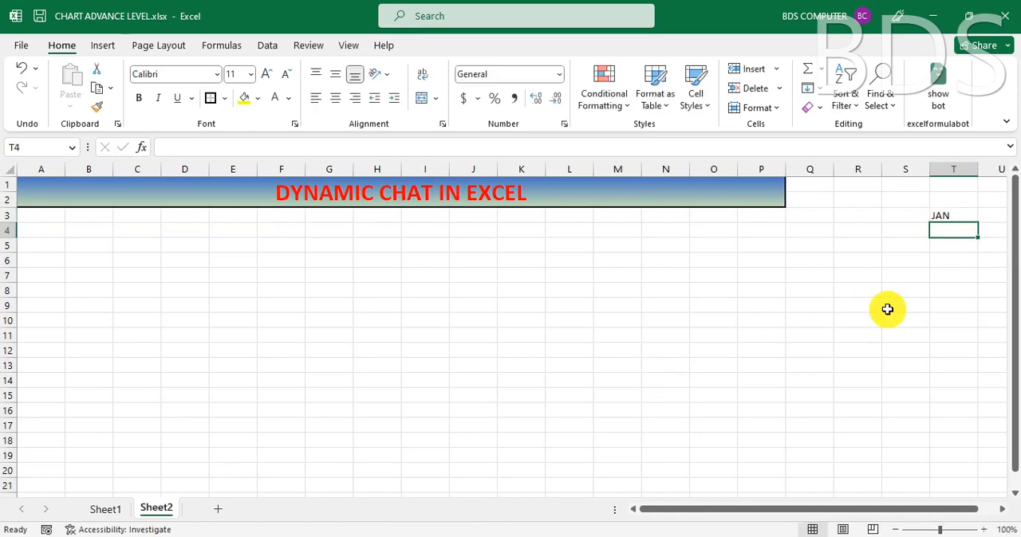
{"action": "left_click", "coordinate": [950, 214]}
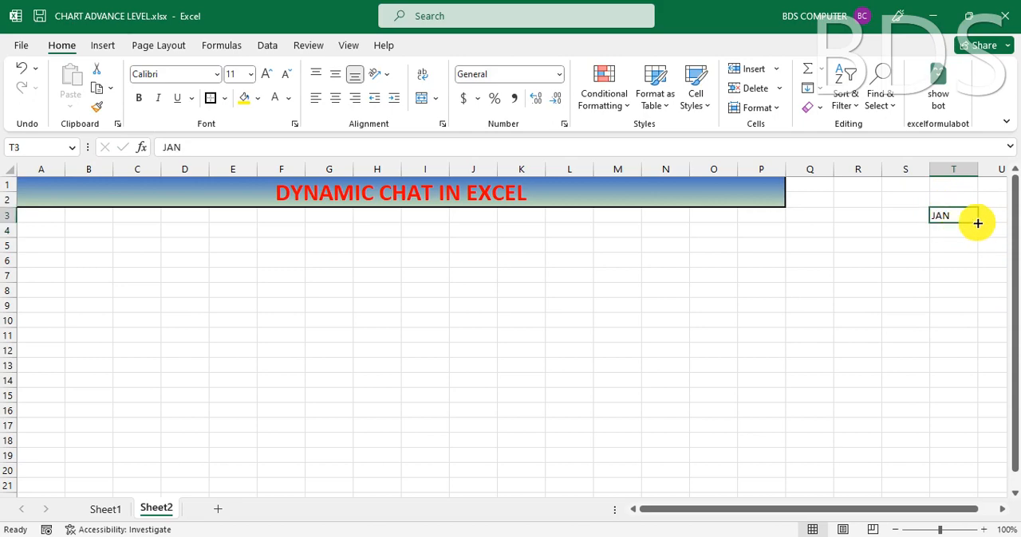
{"action": "left_click_drag", "start_coordinate": [980, 226], "coordinate": [977, 381]}
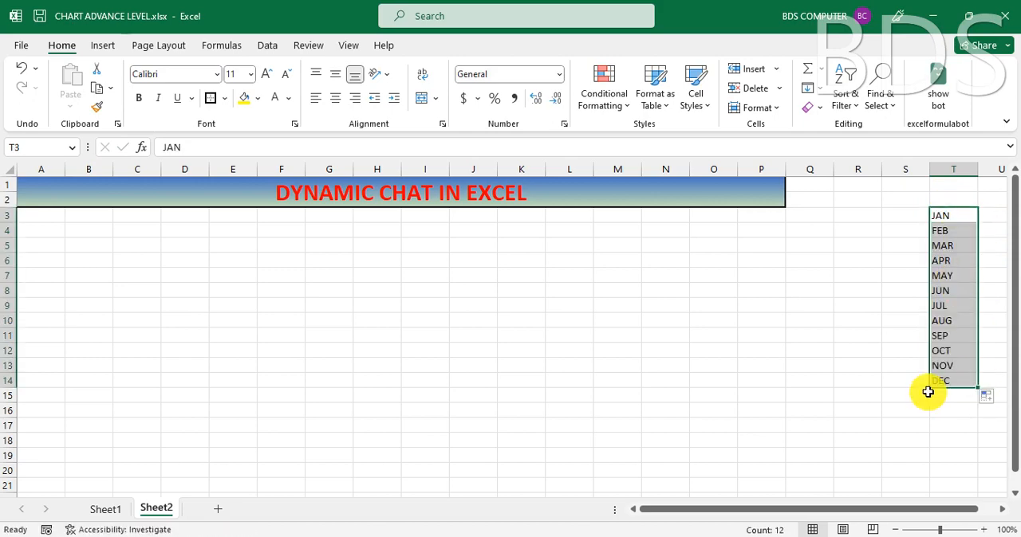
Step: Set the font size to 14 for all rows of Sheet2 from row 3 down
{"action": "left_click", "coordinate": [83, 232]}
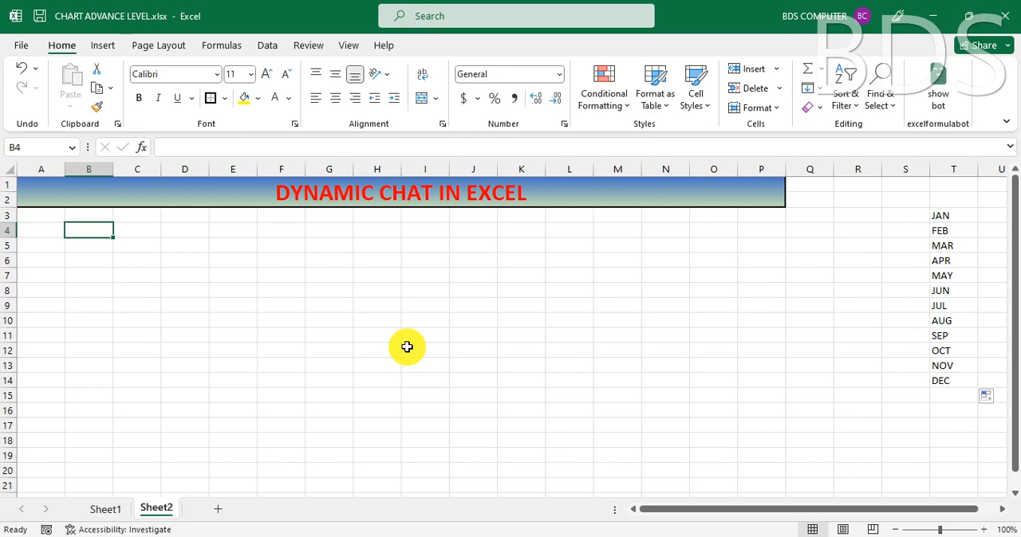
{"action": "scroll", "coordinate": [407, 347], "scroll_direction": "up", "scroll_amount": 2, "text": "ctrl"}
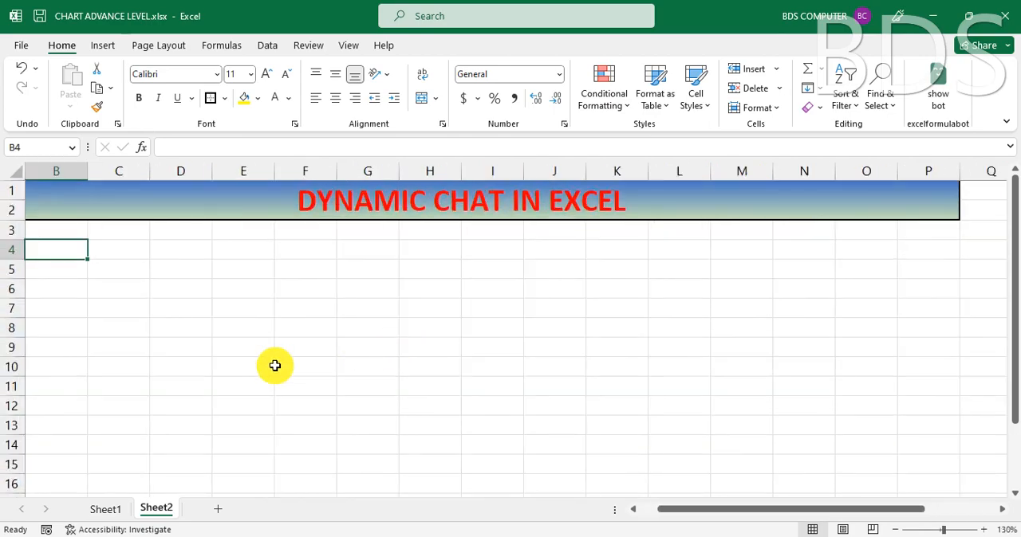
{"action": "left_click_drag", "start_coordinate": [666, 510], "coordinate": [609, 519]}
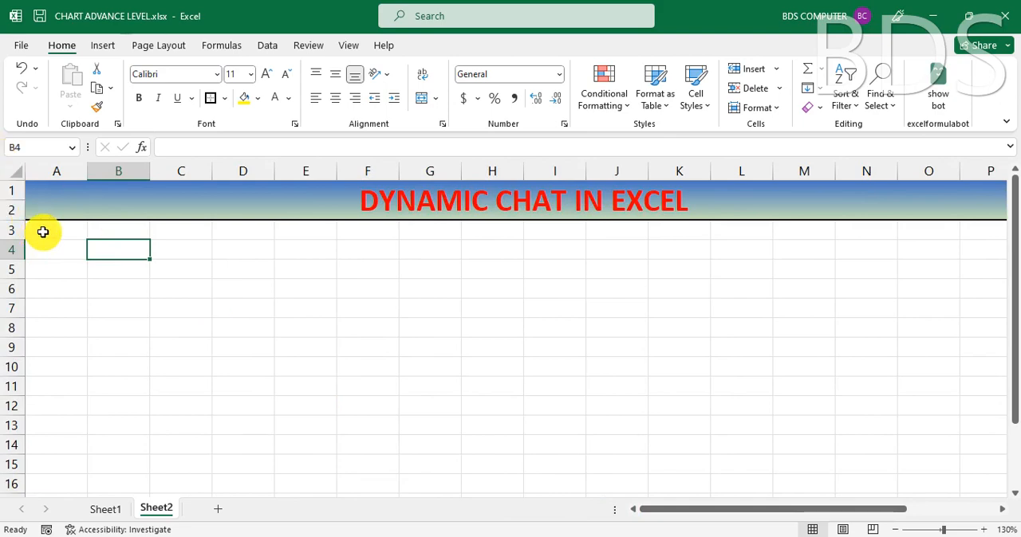
{"action": "left_click", "coordinate": [12, 230]}
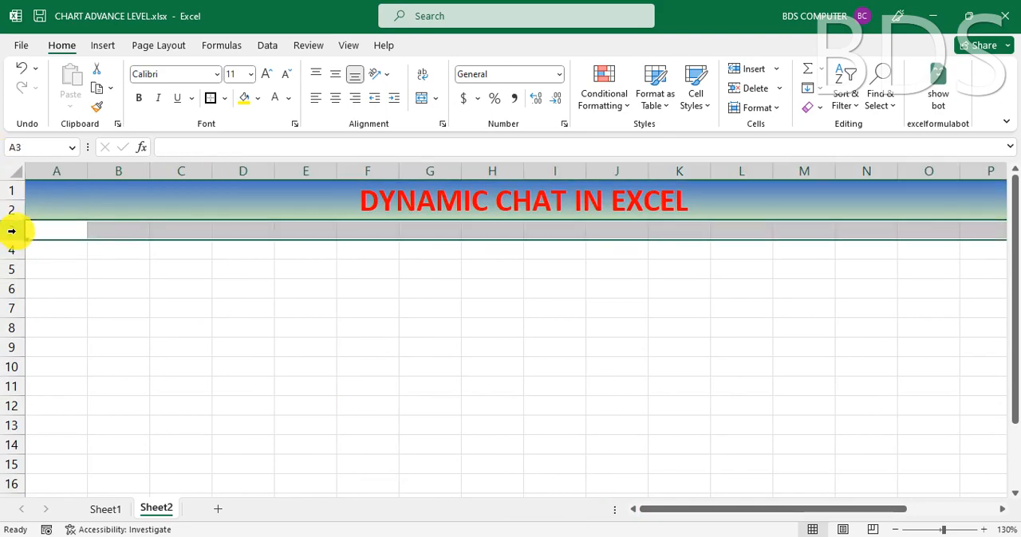
{"action": "key", "text": "ctrl+shift+Down"}
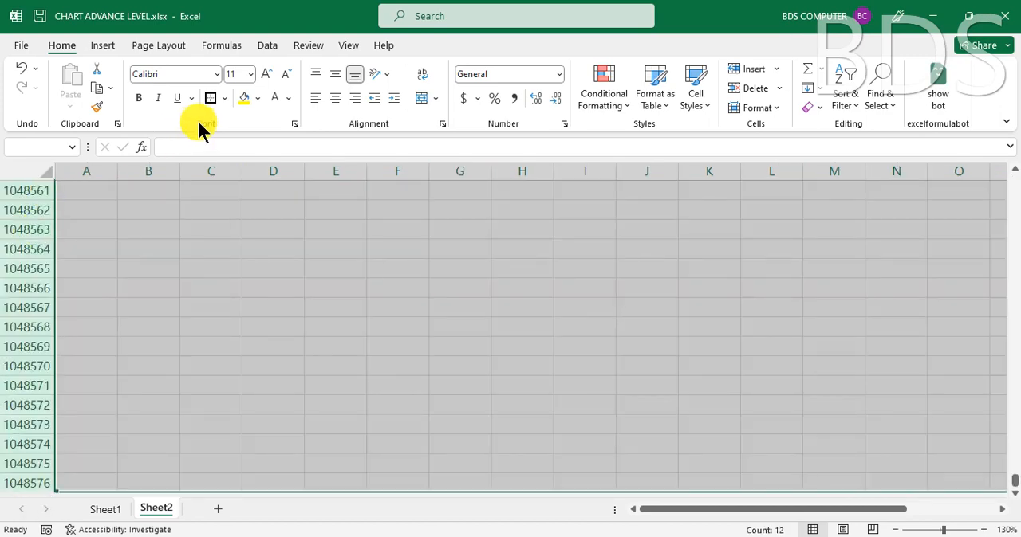
{"action": "key", "text": "ctrl+BackSpace"}
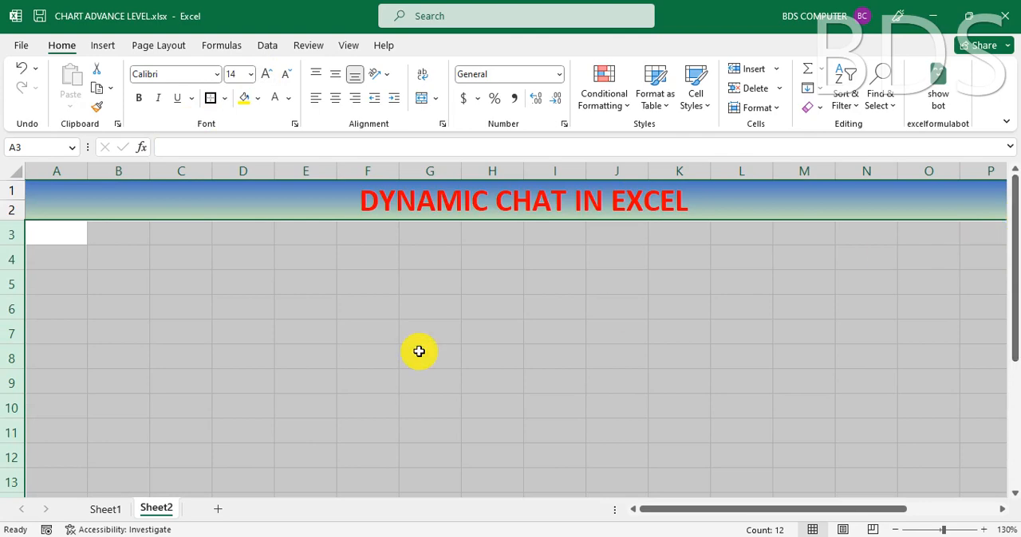
{"action": "left_click", "coordinate": [344, 375]}
Step: Enter the heading MONTH in cell C4 of Sheet2 and widen column C slightly to fit it
{"action": "left_click", "coordinate": [183, 256]}
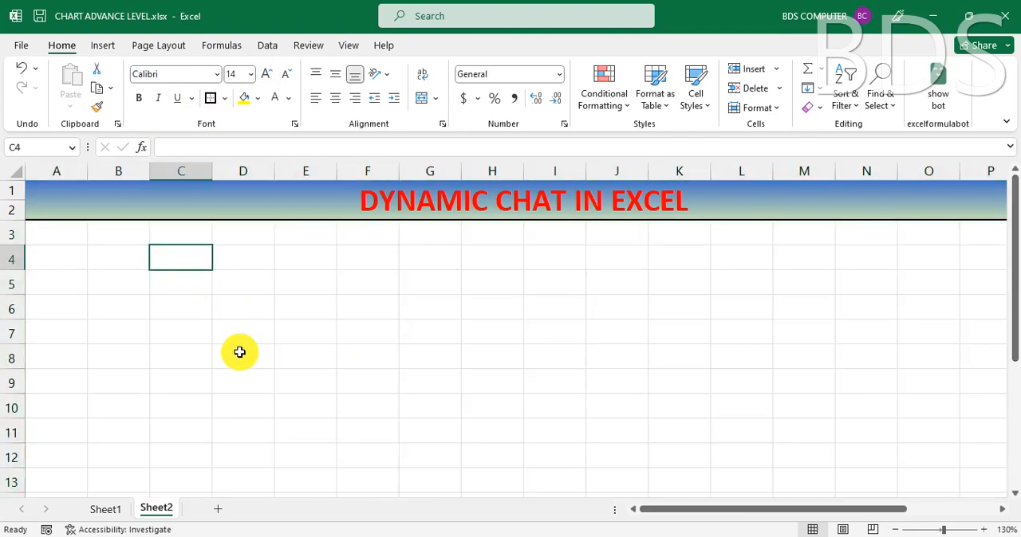
{"action": "type", "text": "MONTH"}
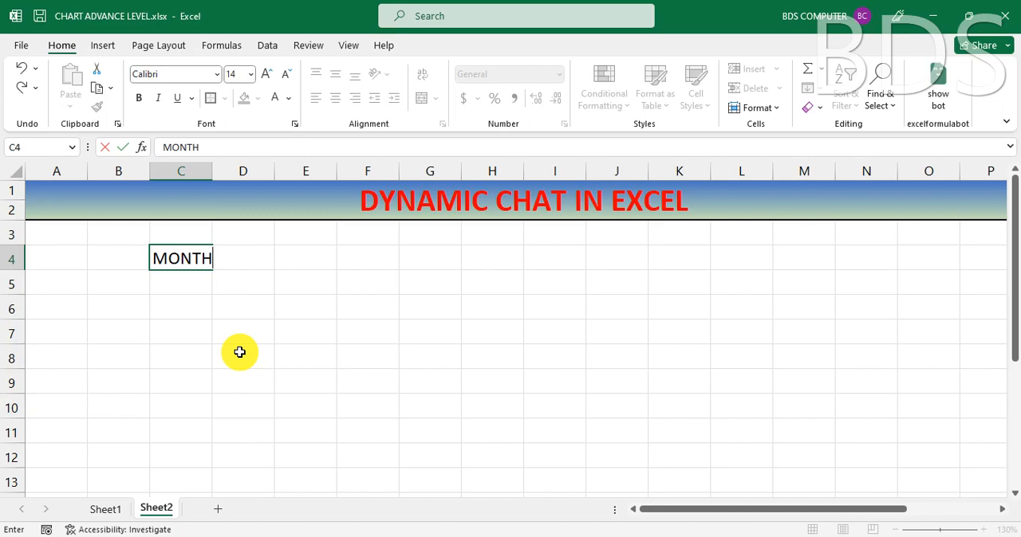
{"action": "key", "text": "Return"}
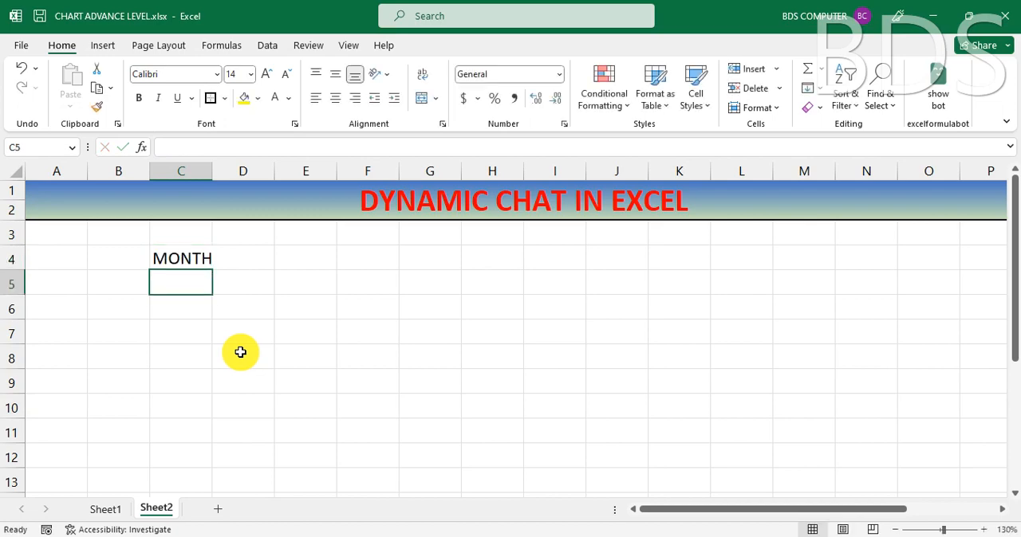
{"action": "left_click_drag", "start_coordinate": [224, 170], "coordinate": [224, 171]}
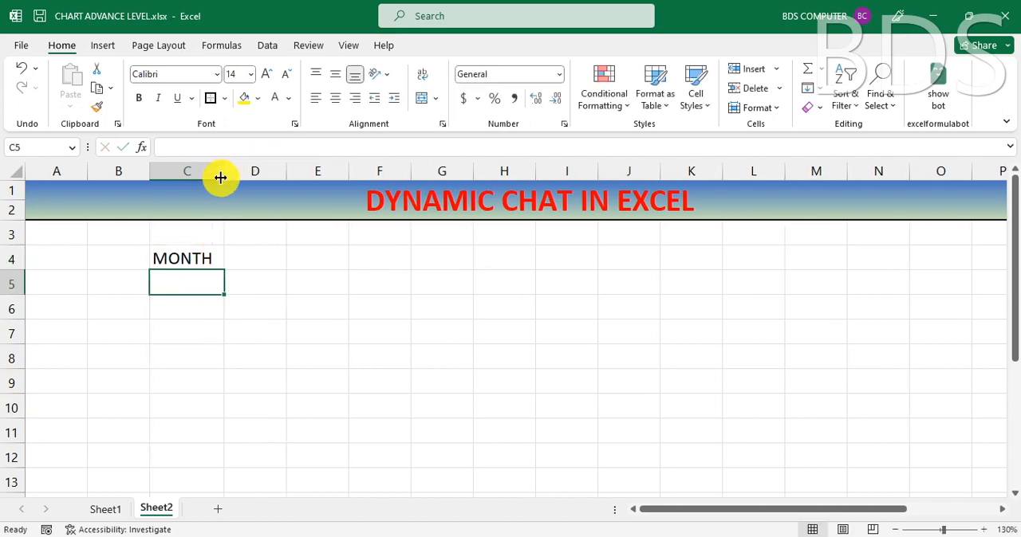
{"action": "left_click", "coordinate": [180, 327]}
{"action": "left_click", "coordinate": [183, 280]}
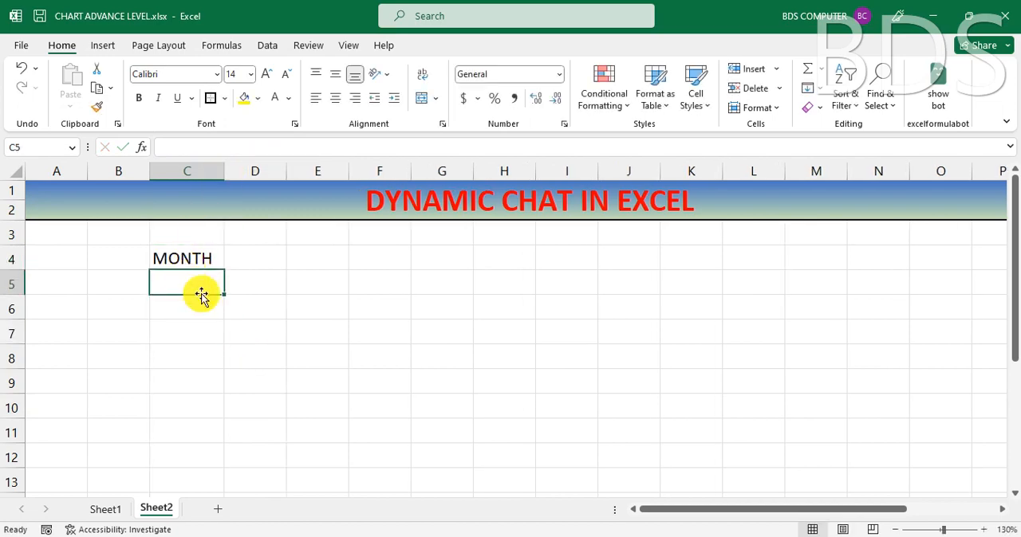
Step: Center and bold the MONTH heading in cell C4 and give it a yellow fill
{"action": "left_click", "coordinate": [198, 260]}
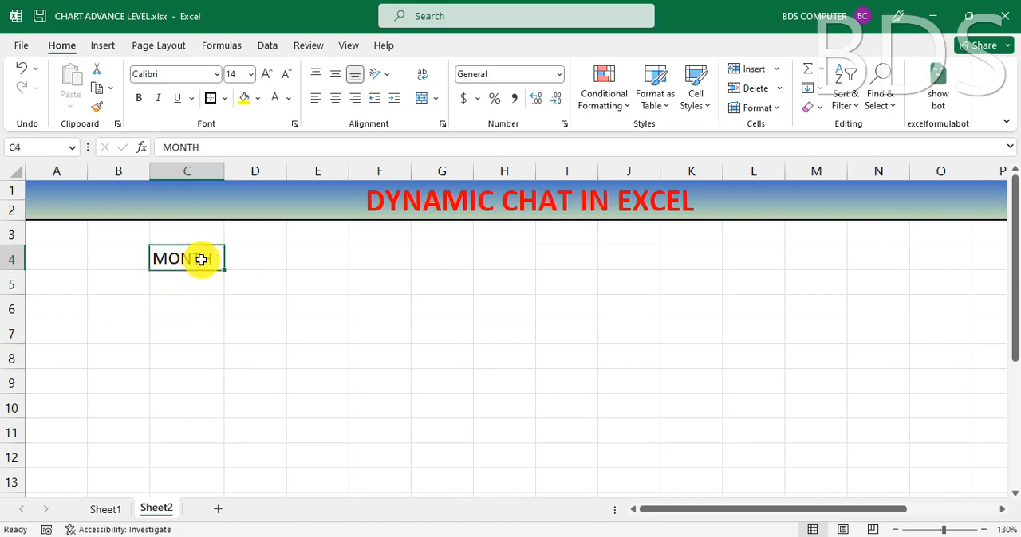
{"action": "left_click", "coordinate": [336, 100]}
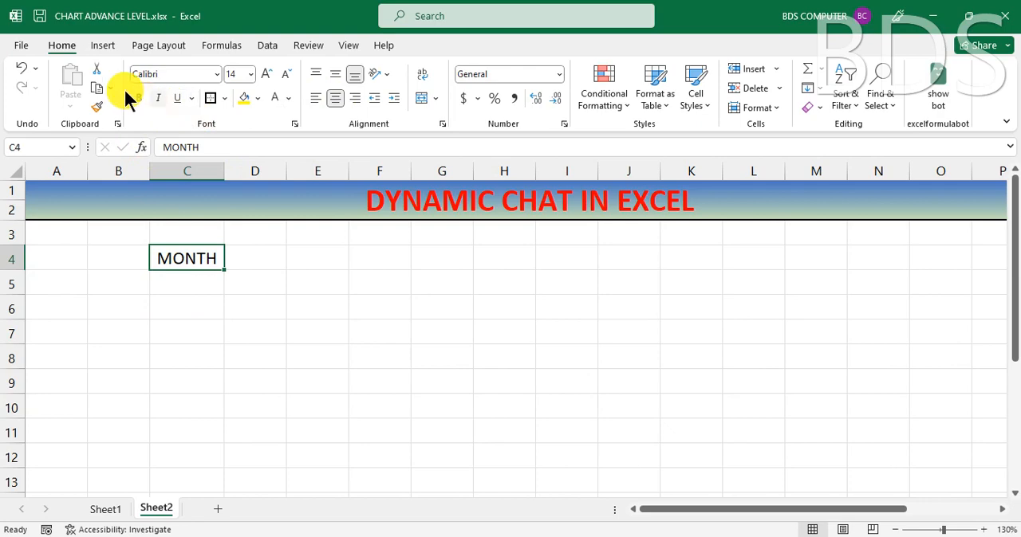
{"action": "left_click", "coordinate": [258, 99]}
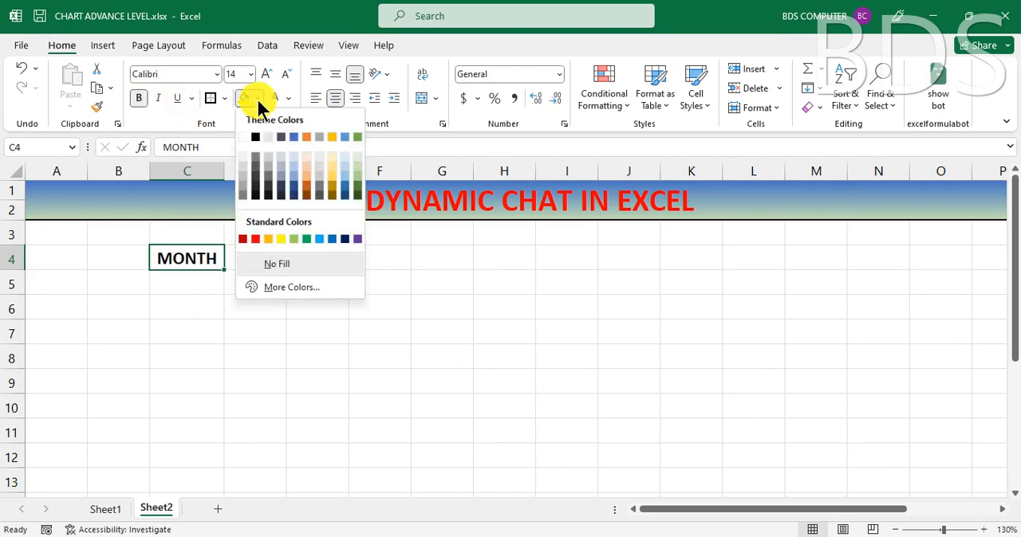
{"action": "left_click", "coordinate": [284, 242]}
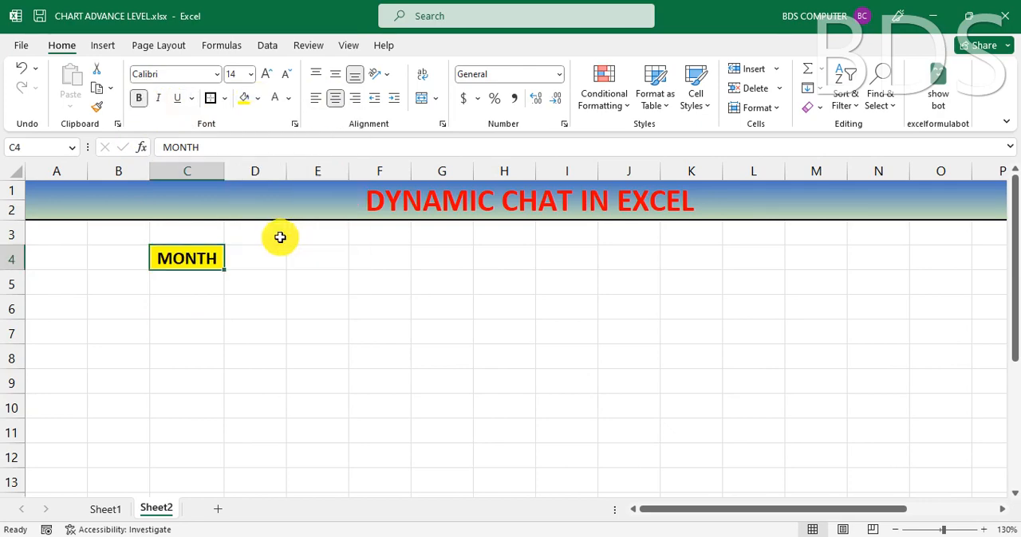
Step: Add a List data validation drop-down to cell C5 of Sheet2, using the months in =$T$3:$T$14 as source
{"action": "left_click", "coordinate": [191, 282]}
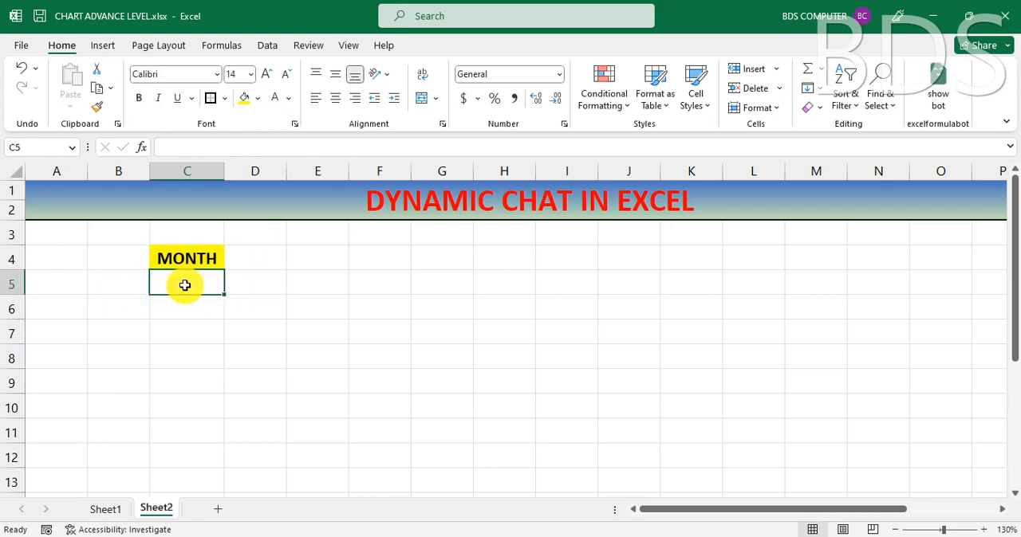
{"action": "left_click", "coordinate": [267, 46]}
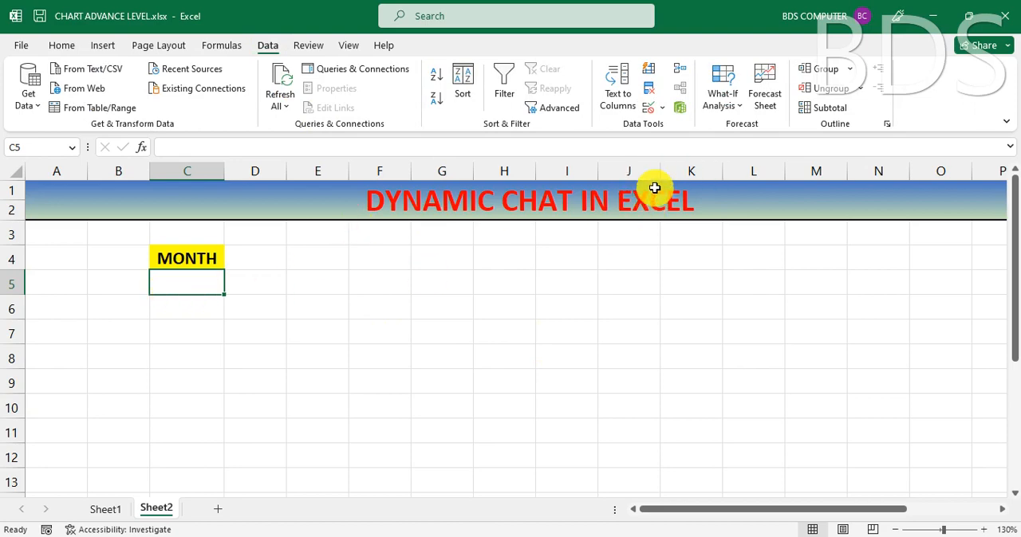
{"action": "left_click", "coordinate": [650, 109]}
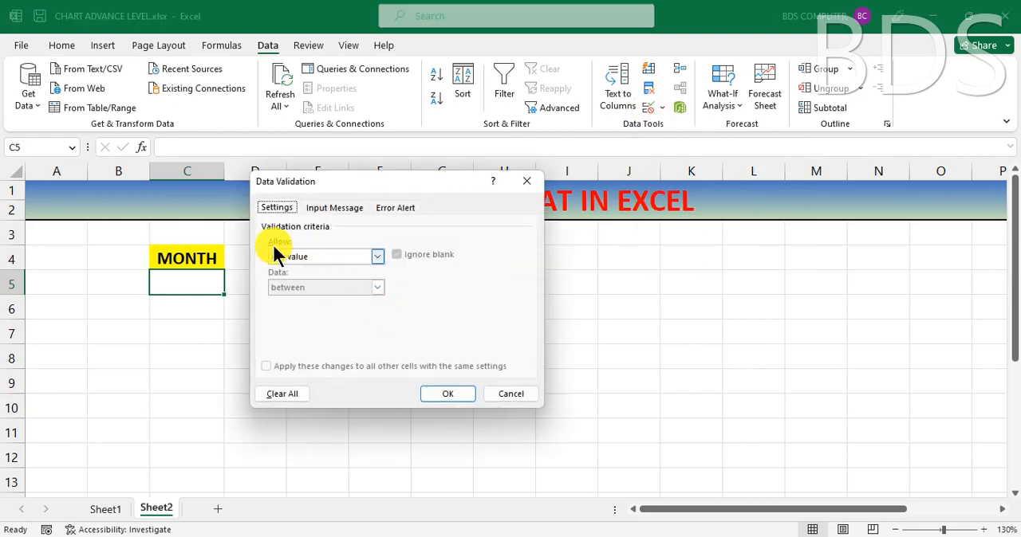
{"action": "left_click", "coordinate": [351, 256]}
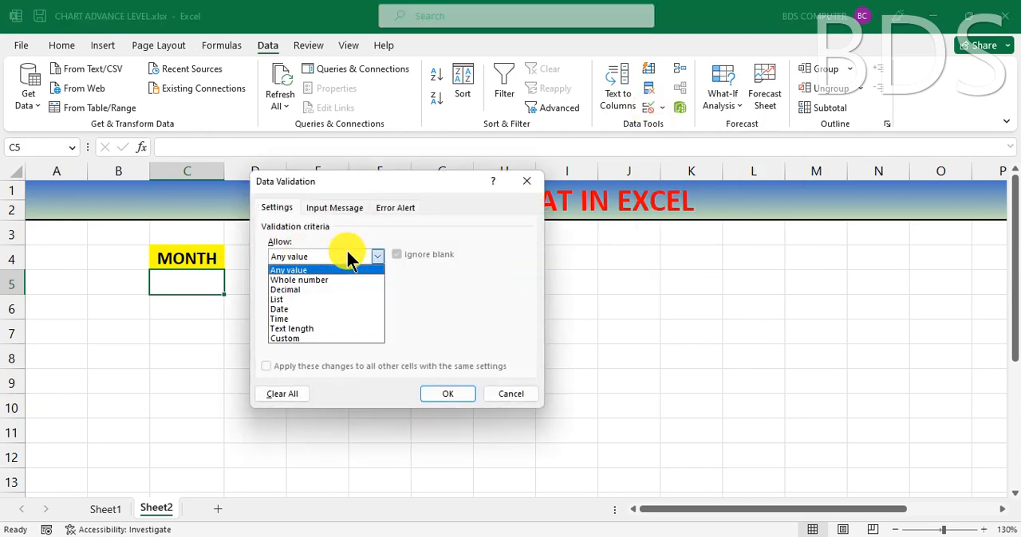
{"action": "left_click", "coordinate": [299, 300]}
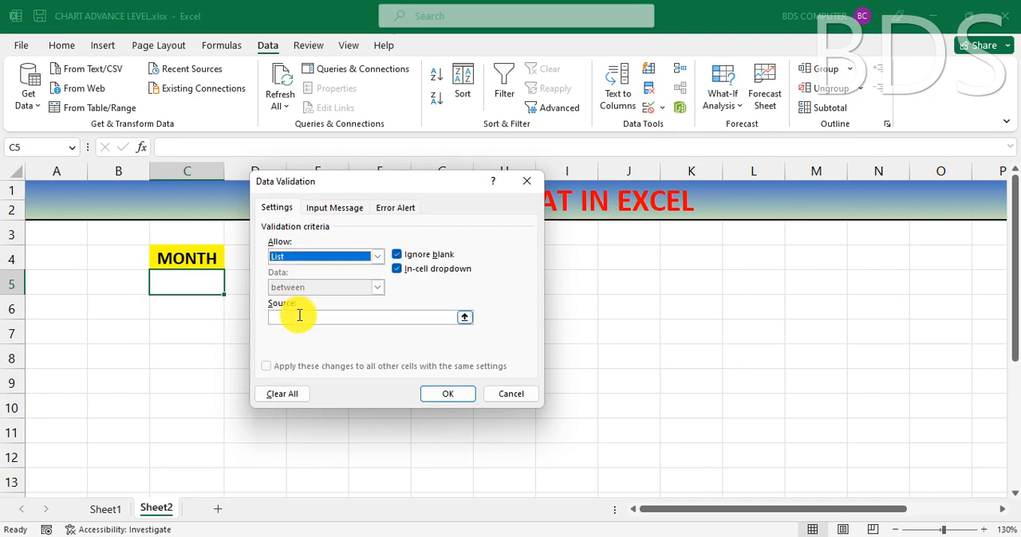
{"action": "left_click", "coordinate": [295, 317]}
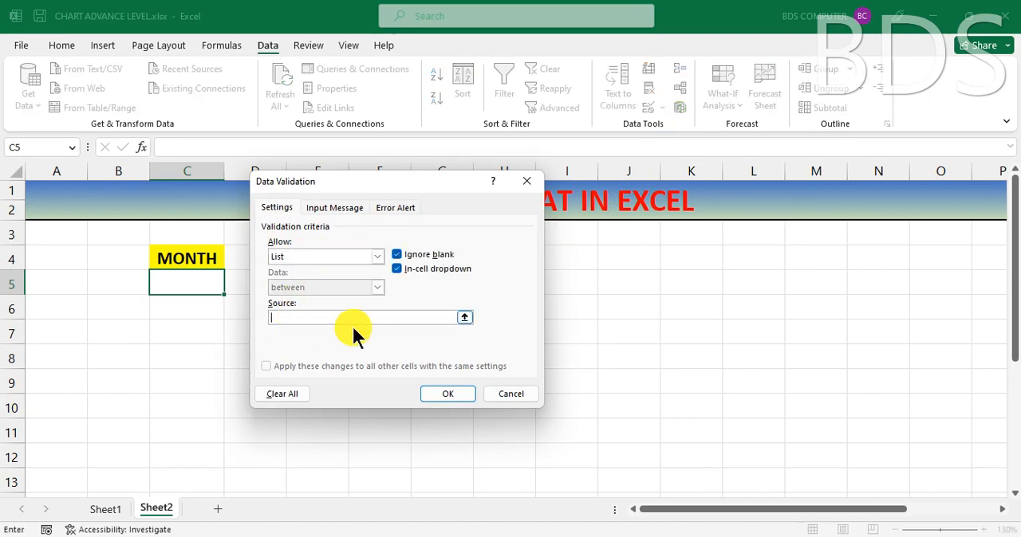
{"action": "left_click_drag", "start_coordinate": [710, 507], "coordinate": [801, 512]}
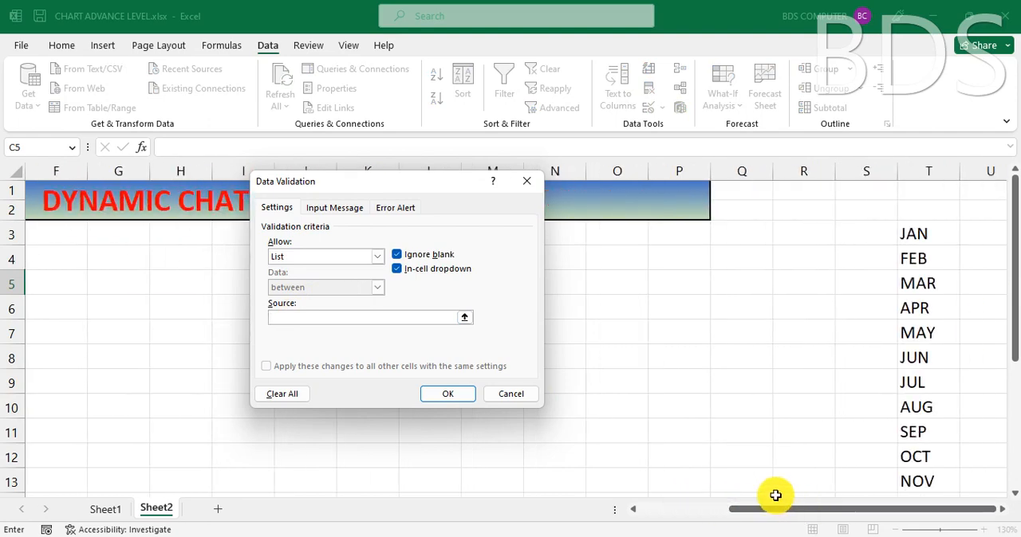
{"action": "left_click_drag", "start_coordinate": [918, 232], "coordinate": [926, 443]}
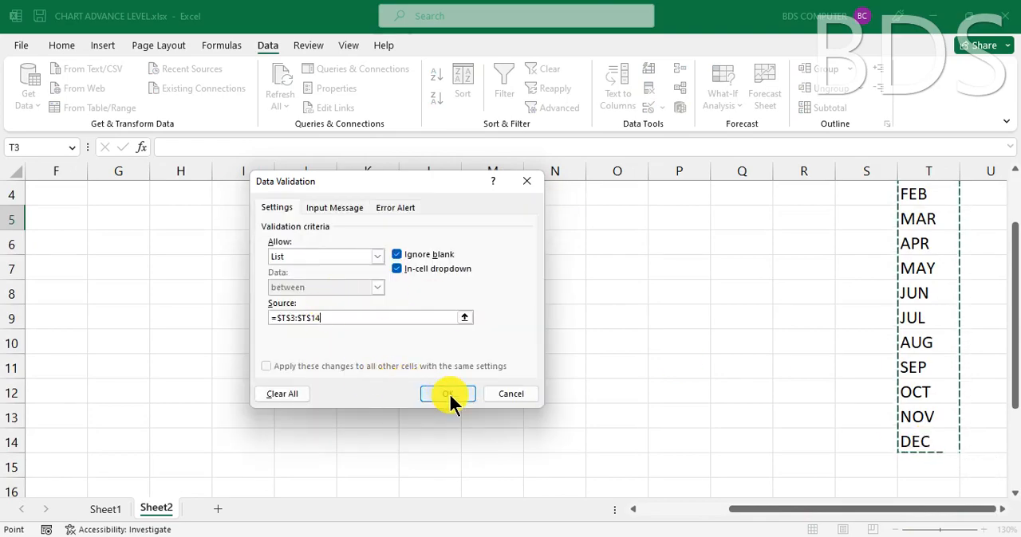
{"action": "left_click", "coordinate": [445, 394]}
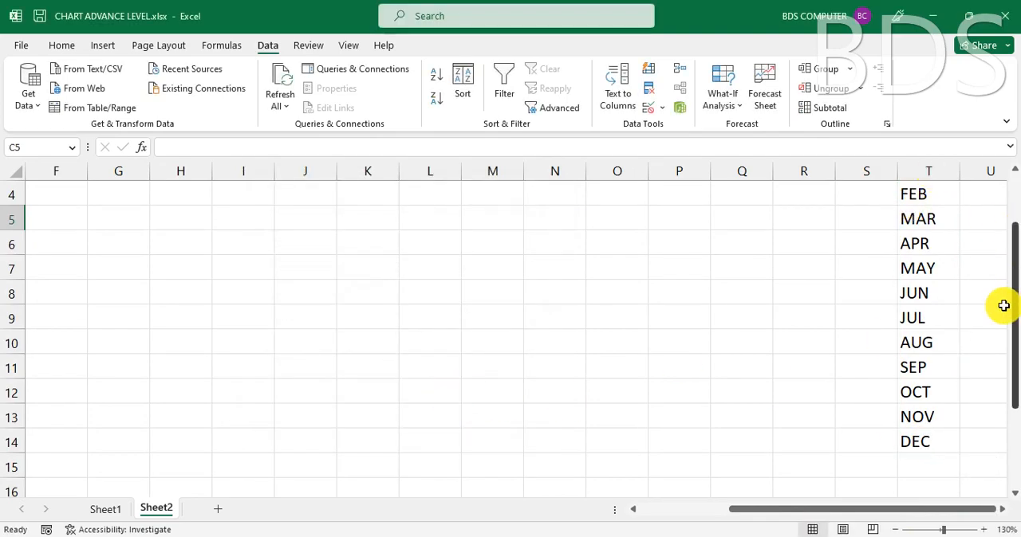
Step: Hide column T, which holds the month list on Sheet2
{"action": "left_click_drag", "start_coordinate": [1010, 285], "coordinate": [1010, 214]}
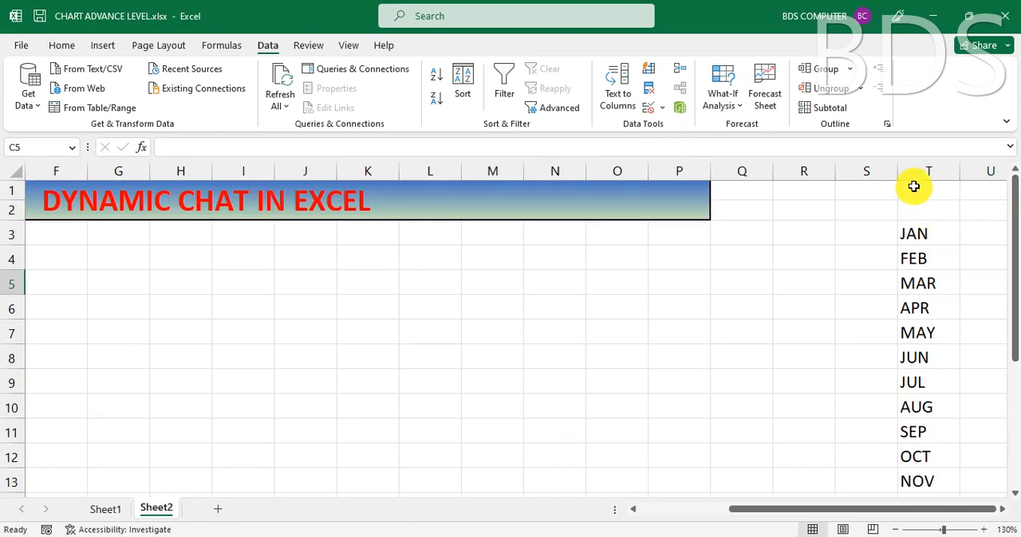
{"action": "left_click", "coordinate": [932, 170]}
{"action": "right_click", "coordinate": [925, 243]}
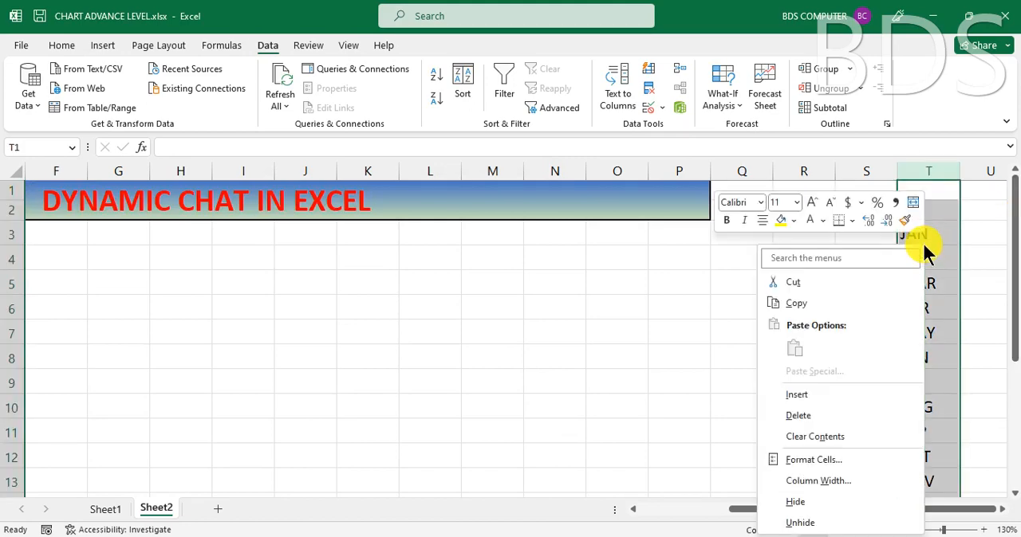
{"action": "left_click", "coordinate": [812, 499]}
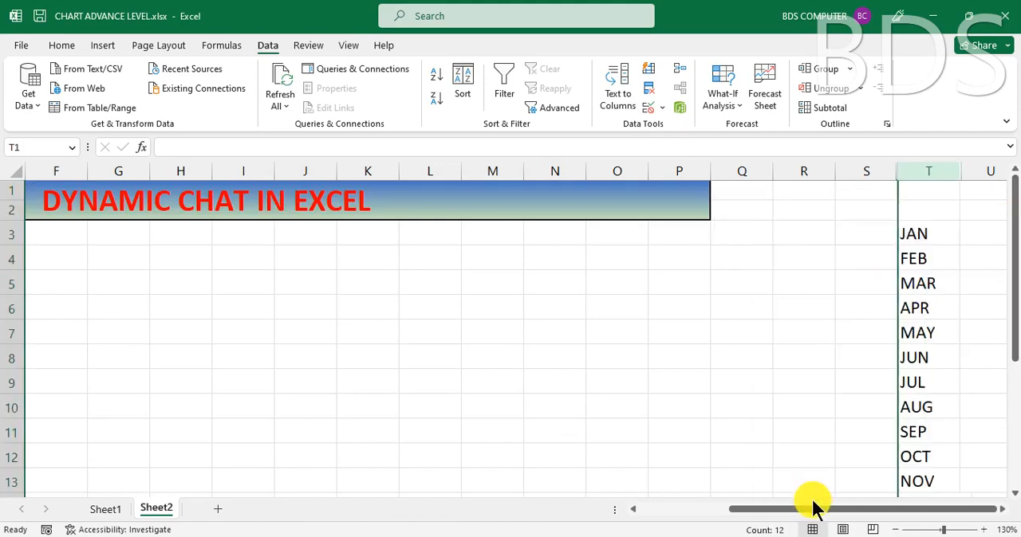
{"action": "left_click", "coordinate": [928, 306]}
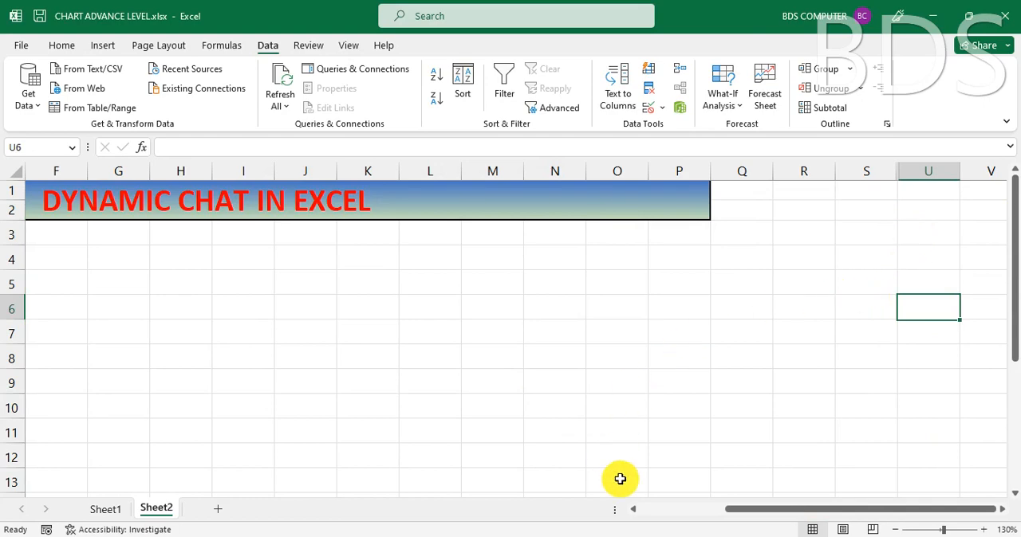
{"action": "left_click_drag", "start_coordinate": [752, 510], "coordinate": [631, 518]}
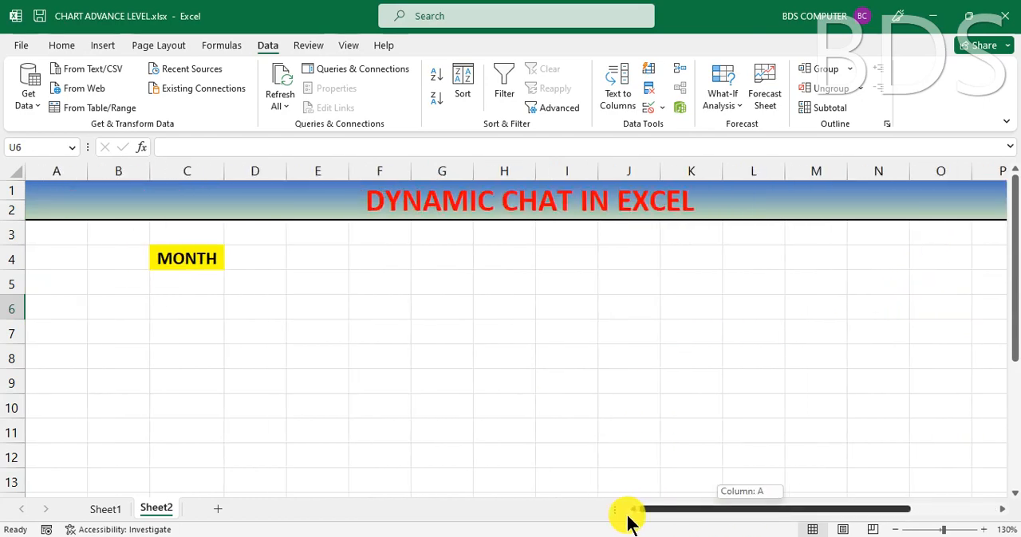
Step: Test the month drop-down in cell C5 by choosing FEB, JUN and MAY in turn
{"action": "left_click", "coordinate": [198, 284]}
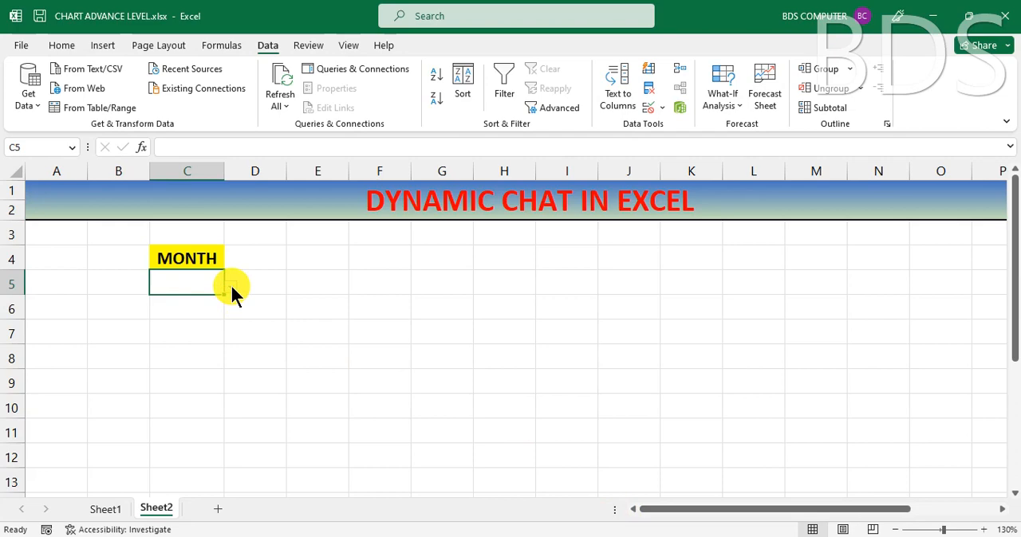
{"action": "left_click", "coordinate": [230, 286]}
{"action": "left_click", "coordinate": [161, 312]}
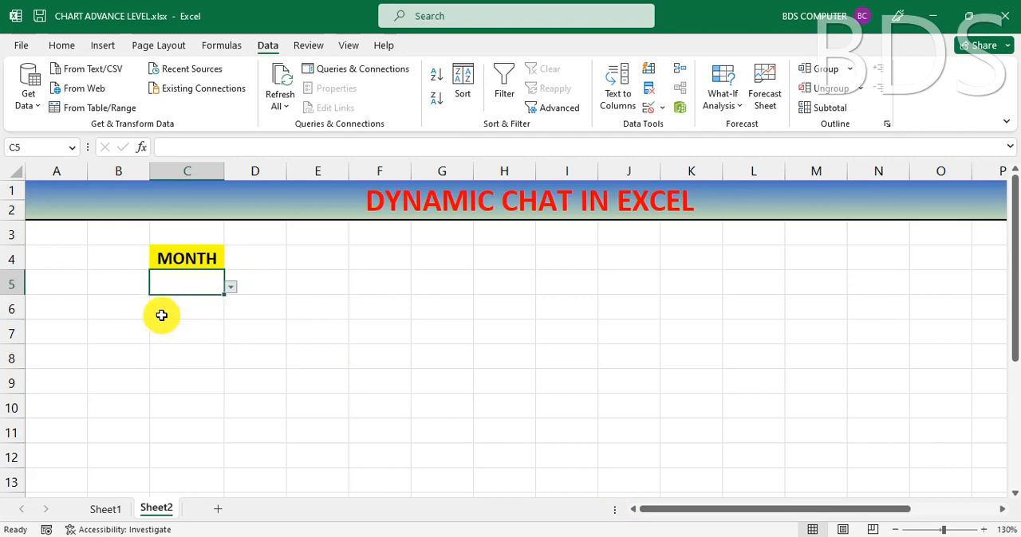
{"action": "left_click", "coordinate": [231, 287]}
{"action": "left_click", "coordinate": [154, 351]}
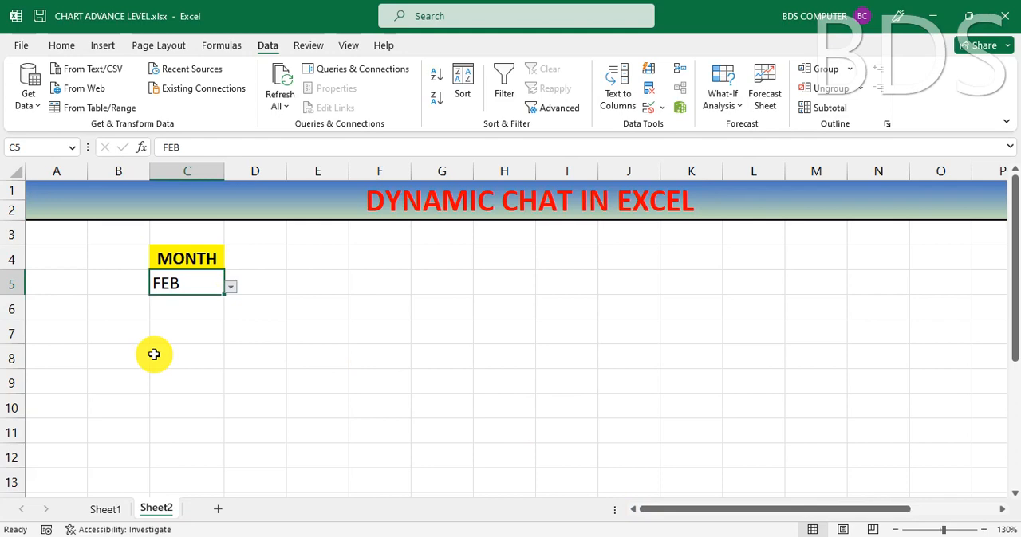
{"action": "left_click", "coordinate": [230, 287]}
{"action": "left_click", "coordinate": [160, 298]}
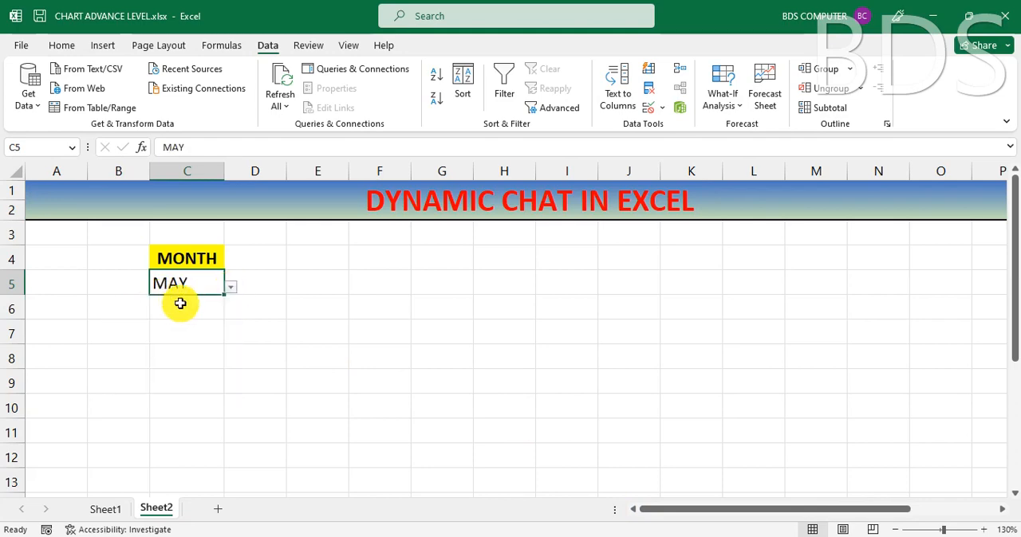
Step: Bold and center the month in cell C5, and choose AUG from its drop-down
{"action": "left_click", "coordinate": [61, 45]}
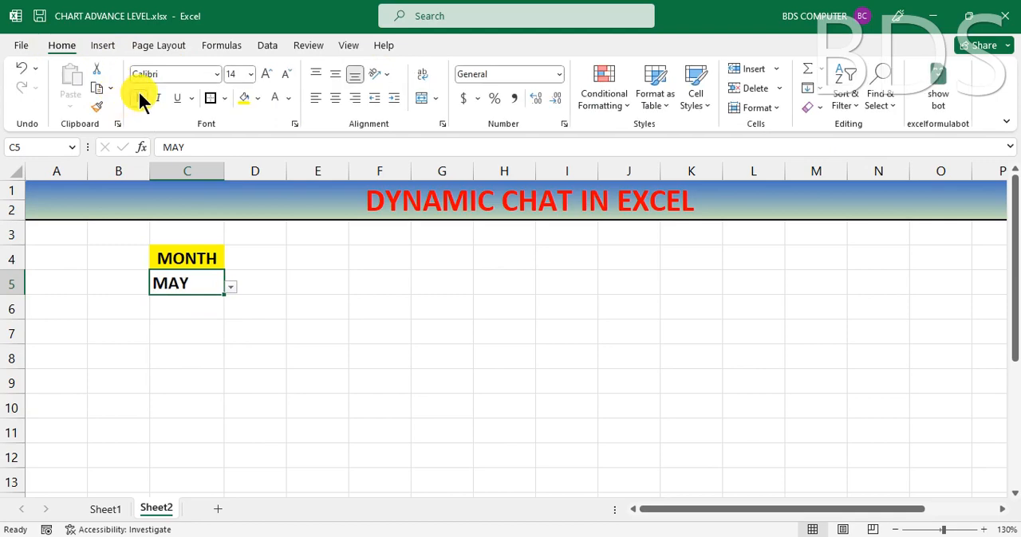
{"action": "left_click", "coordinate": [336, 97]}
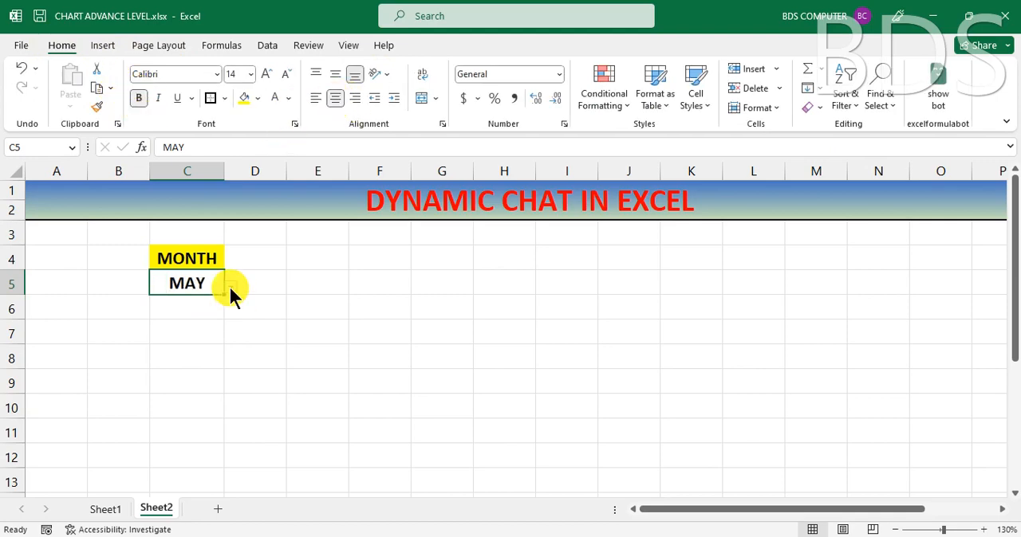
{"action": "left_click", "coordinate": [230, 288]}
{"action": "left_click", "coordinate": [164, 340]}
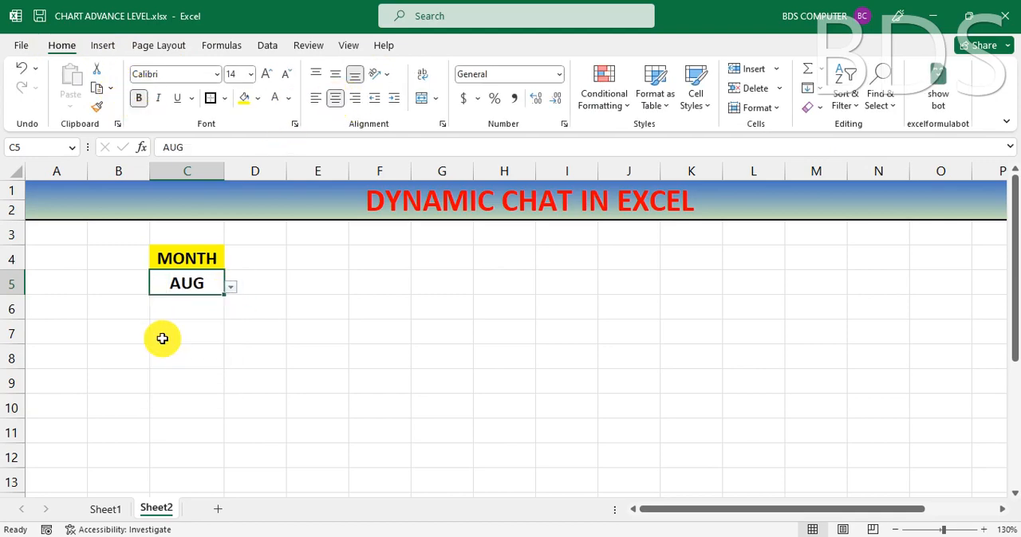
{"action": "left_click", "coordinate": [340, 299]}
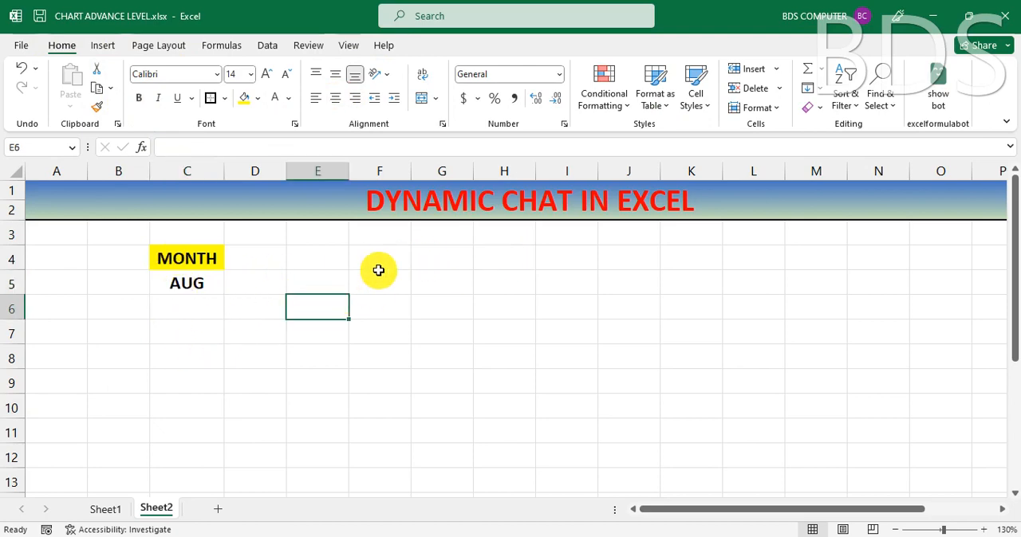
Step: Copy the Region and Amount headings from cells C3 and E3 of Sheet1 into cells E4:F4 of Sheet2
{"action": "left_click", "coordinate": [327, 257]}
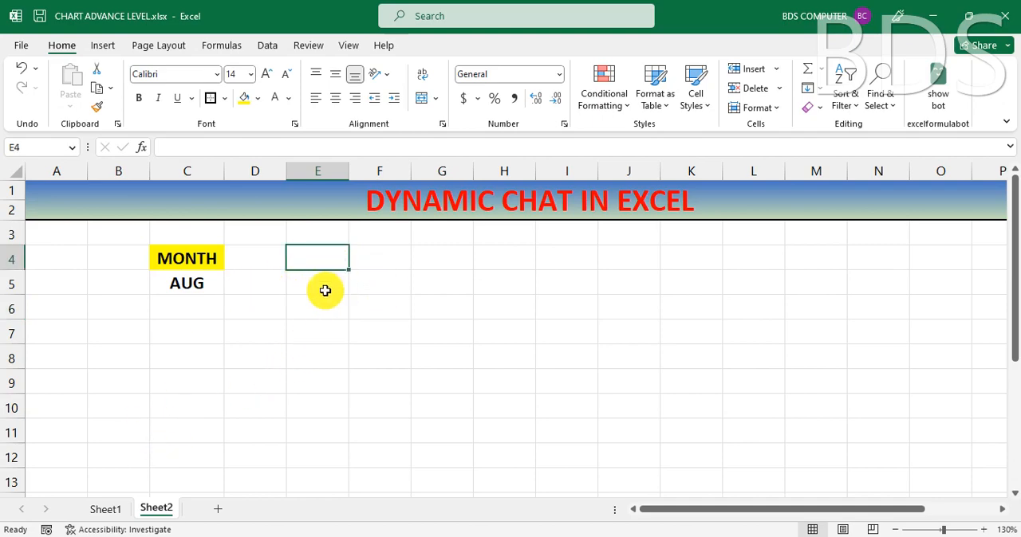
{"action": "left_click", "coordinate": [110, 509]}
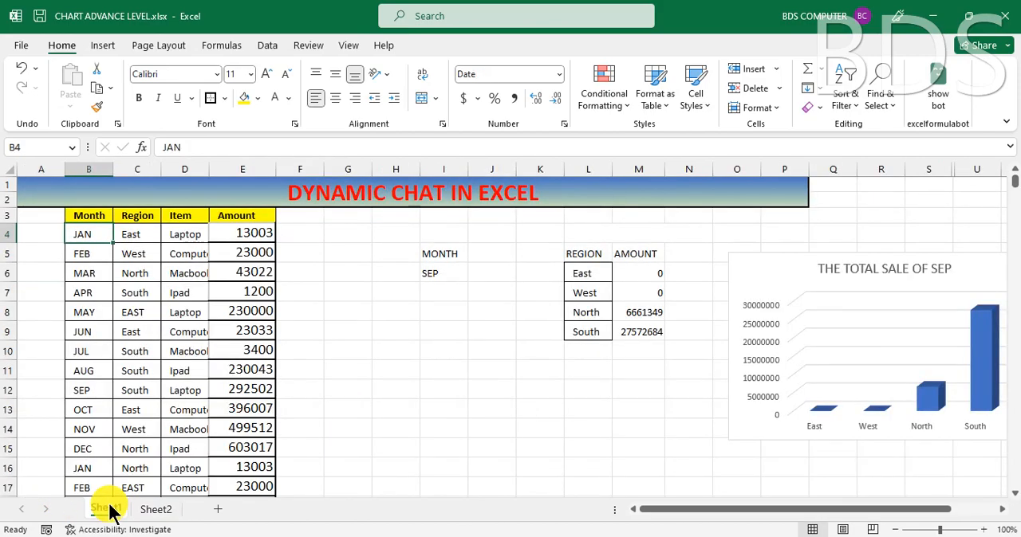
{"action": "left_click", "coordinate": [130, 218]}
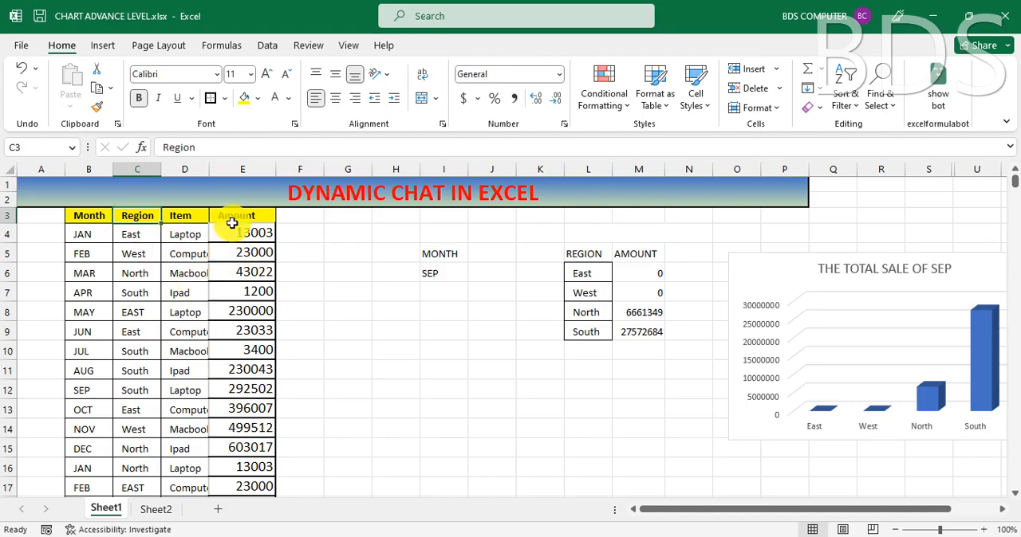
{"action": "left_click", "coordinate": [232, 223], "text": "ctrl"}
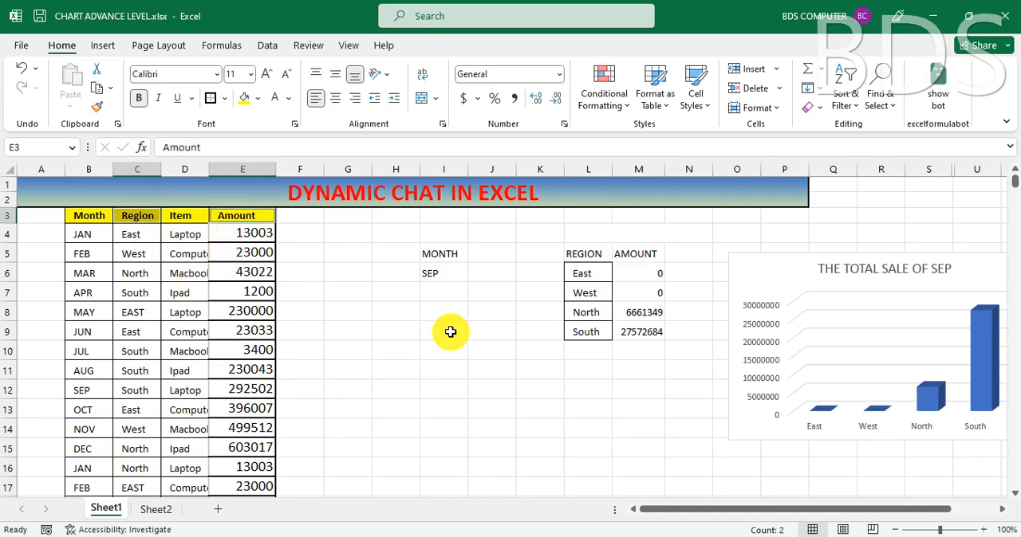
{"action": "key", "text": "ctrl+c"}
{"action": "left_click", "coordinate": [160, 510]}
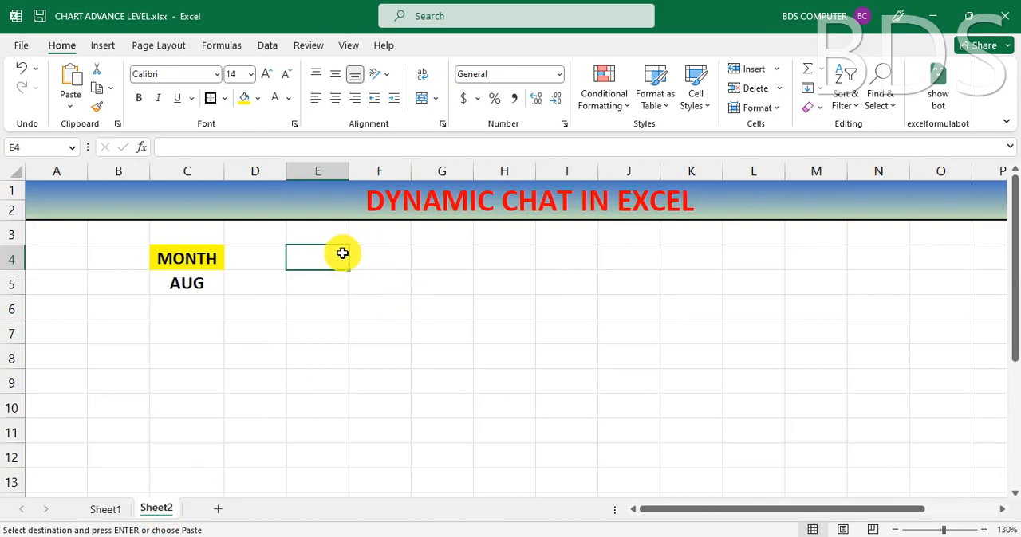
{"action": "left_click", "coordinate": [70, 76]}
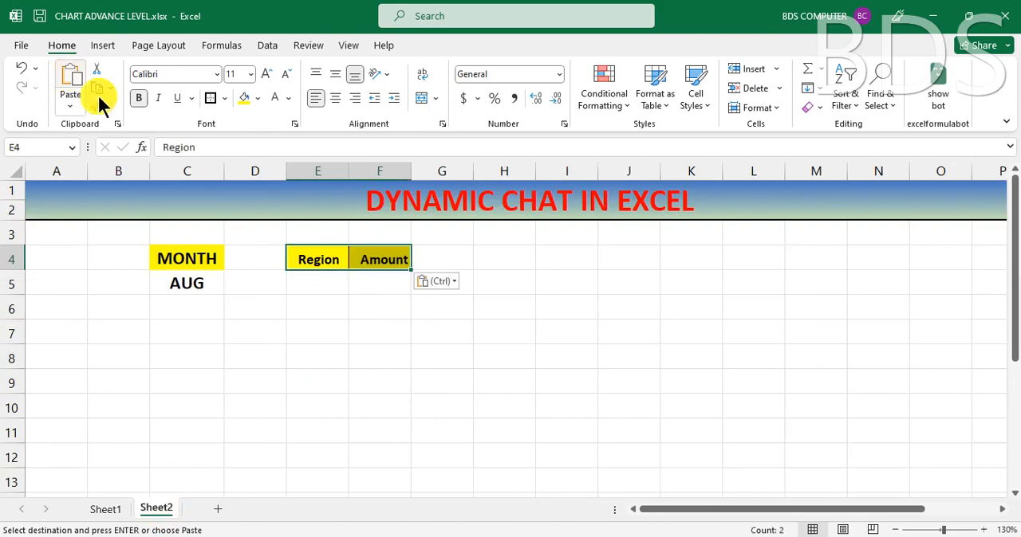
{"action": "left_click", "coordinate": [375, 331]}
Step: Enlarge the Region and Amount headings in E4:F4 to font size 14 and widen columns E and F to fit
{"action": "left_click_drag", "start_coordinate": [325, 258], "coordinate": [380, 261]}
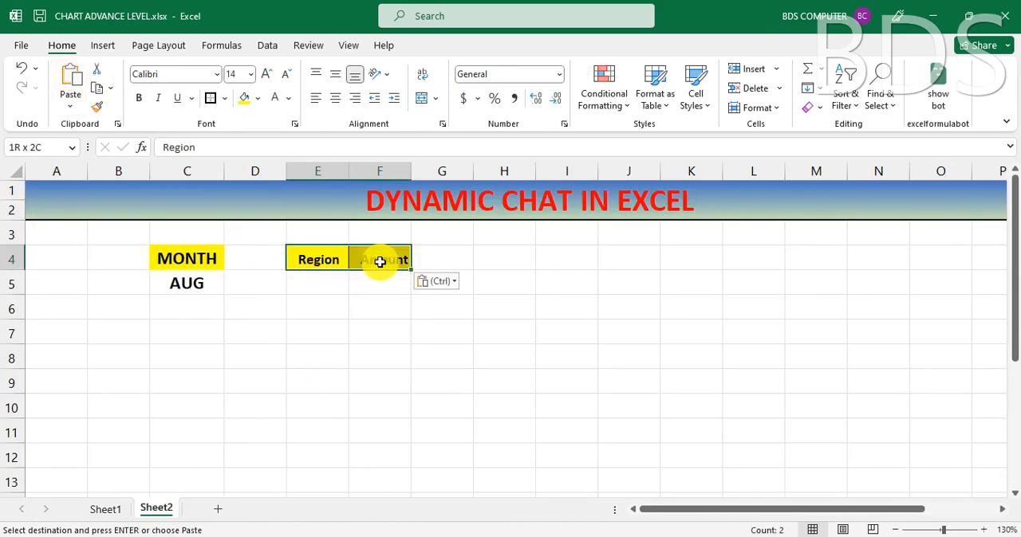
{"action": "left_click", "coordinate": [267, 73]}
{"action": "left_click", "coordinate": [267, 74]}
{"action": "left_click_drag", "start_coordinate": [348, 171], "coordinate": [357, 171]}
{"action": "left_click_drag", "start_coordinate": [420, 169], "coordinate": [438, 169]}
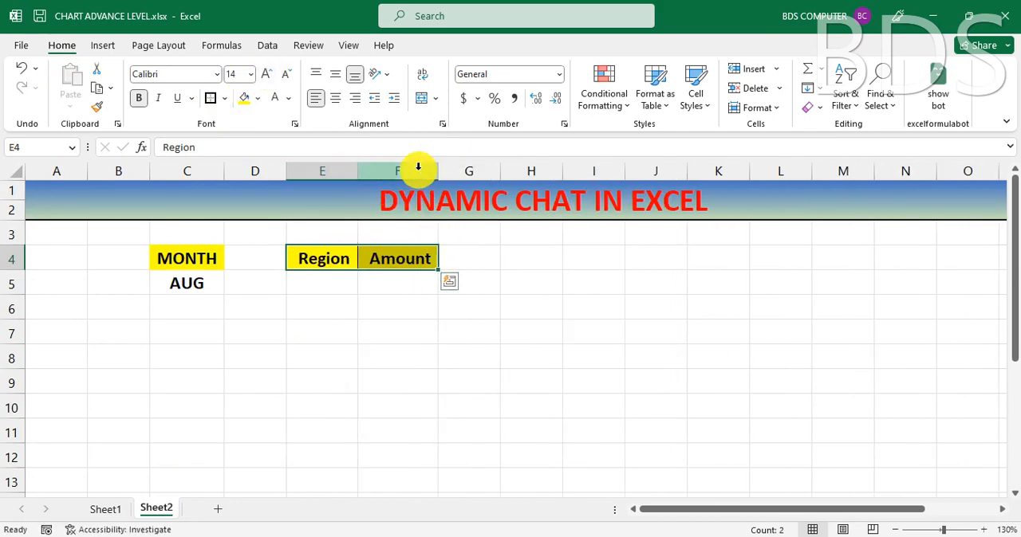
{"action": "left_click", "coordinate": [426, 330]}
Step: Examine the Region column on Sheet1 for the region names needed under the Region heading on Sheet2
{"action": "left_click", "coordinate": [333, 283]}
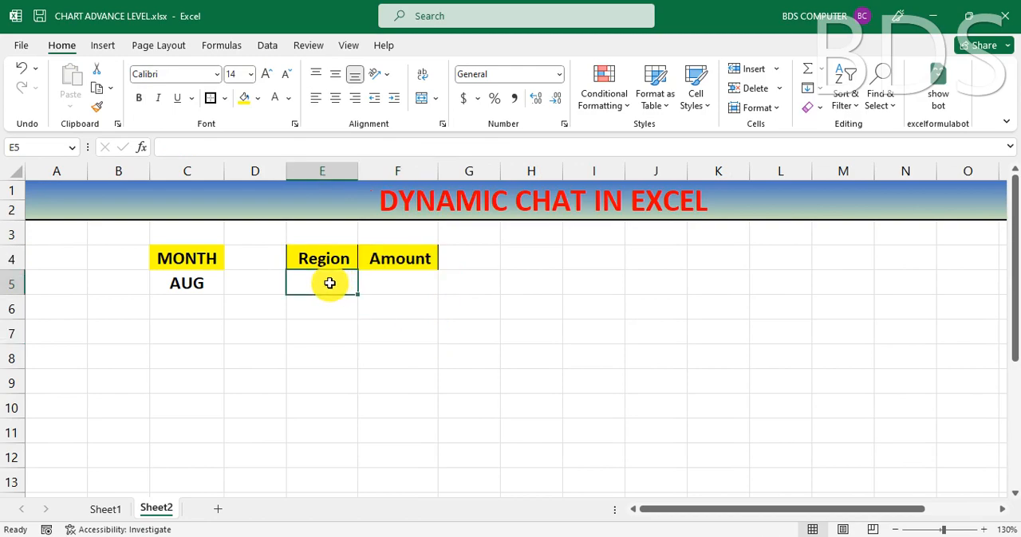
{"action": "left_click", "coordinate": [104, 510]}
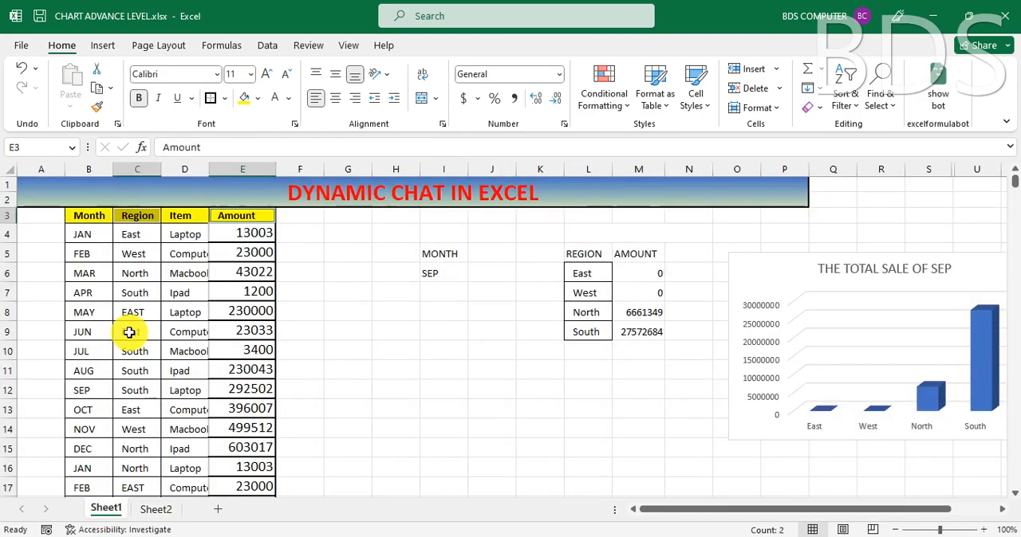
{"action": "left_click", "coordinate": [140, 234]}
{"action": "left_click", "coordinate": [142, 274]}
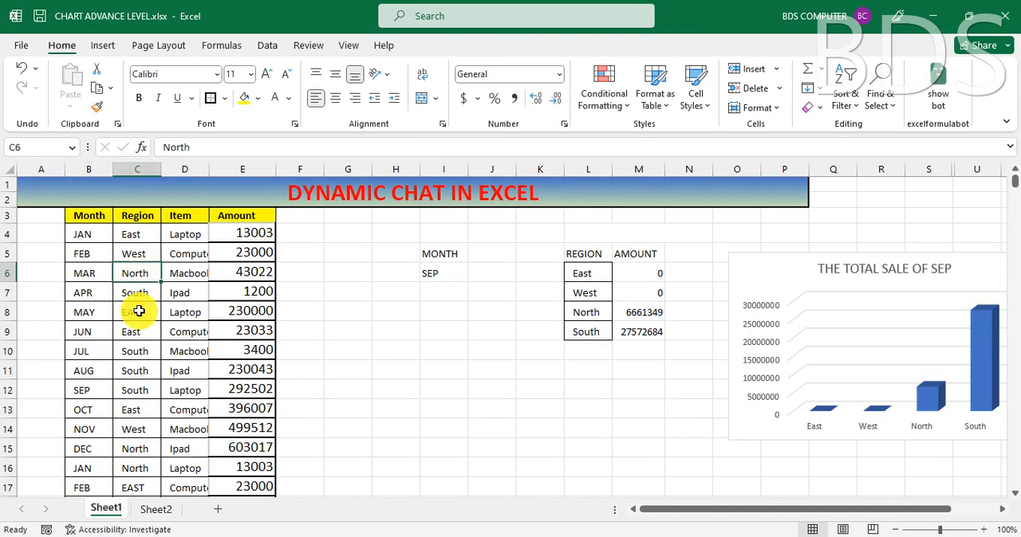
{"action": "left_click", "coordinate": [140, 293]}
{"action": "left_click", "coordinate": [141, 312]}
{"action": "left_click", "coordinate": [141, 334]}
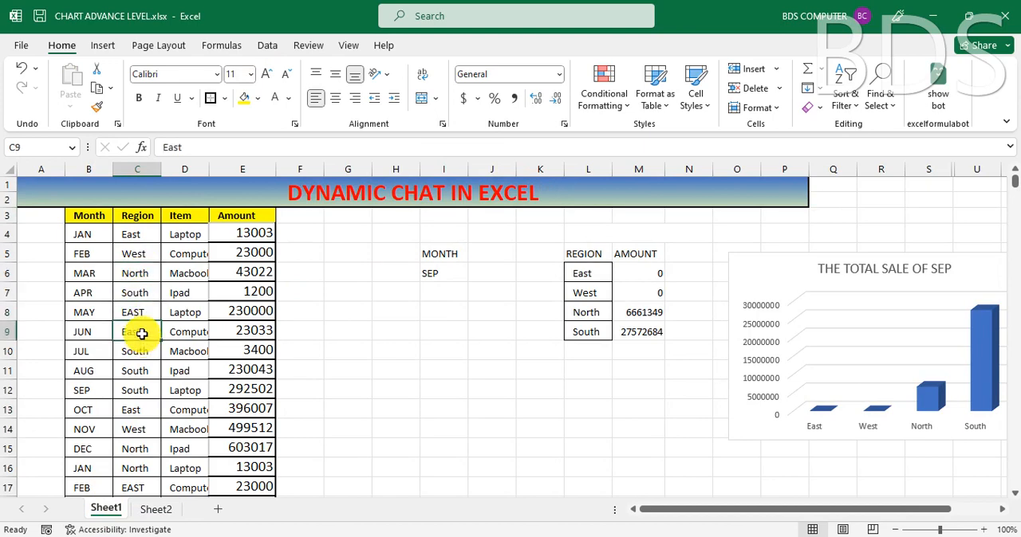
{"action": "left_click", "coordinate": [140, 216]}
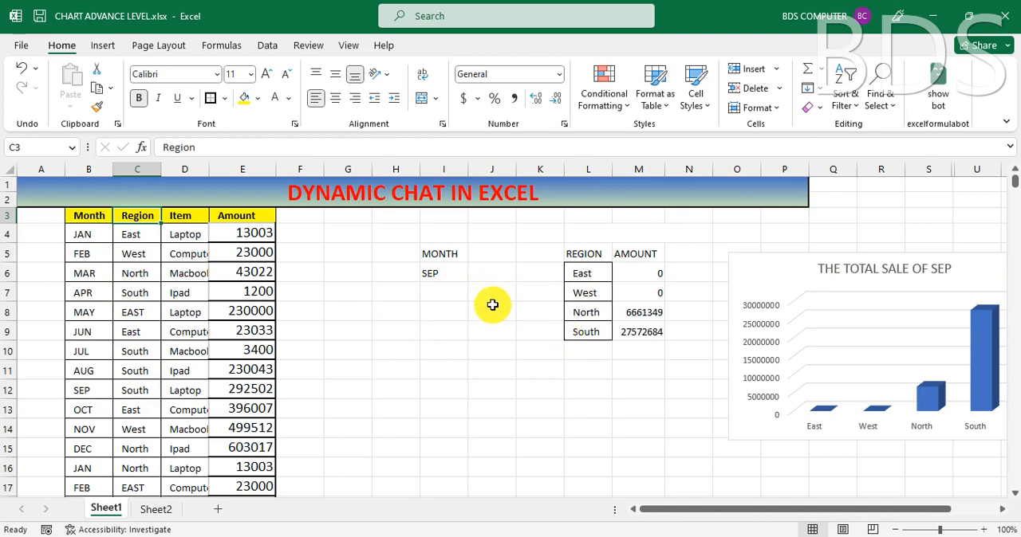
Step: Extract the unique region names in cell G8 of Sheet1 with the formula =UNIQUE(C4:C1099)
{"action": "left_click", "coordinate": [349, 314]}
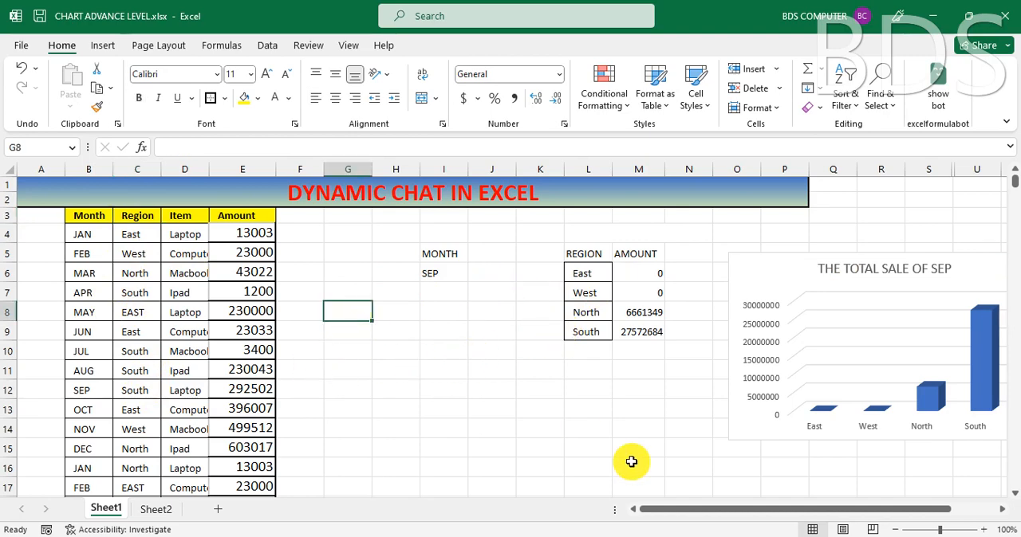
{"action": "type", "text": "=UNI"}
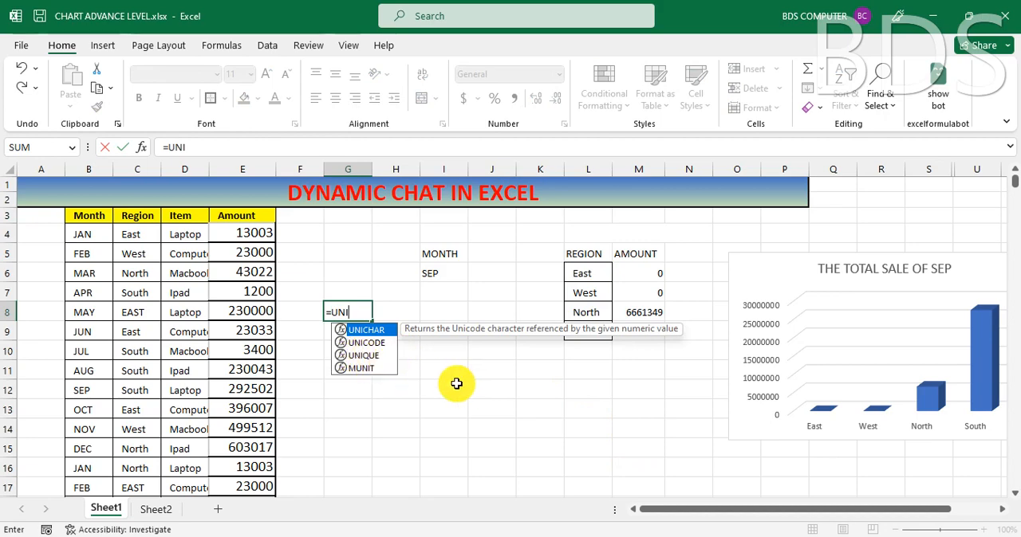
{"action": "key", "text": "Down"}
{"action": "key", "text": "Down"}
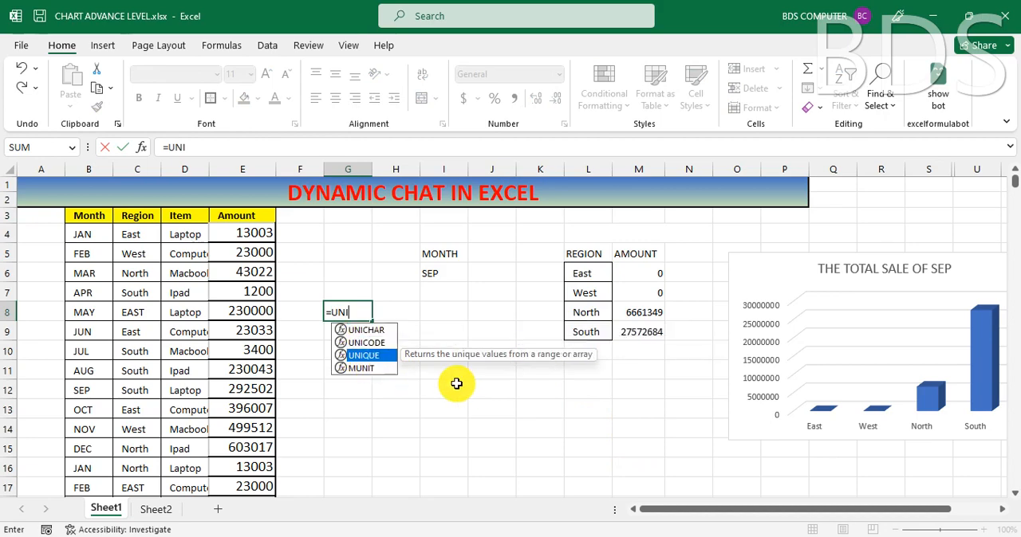
{"action": "key", "text": "Tab"}
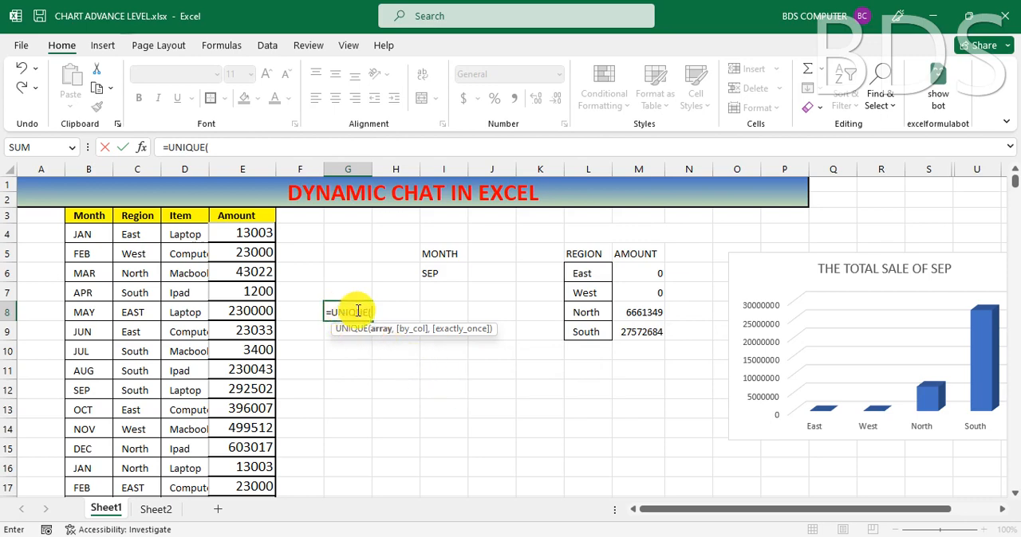
{"action": "left_click", "coordinate": [140, 235]}
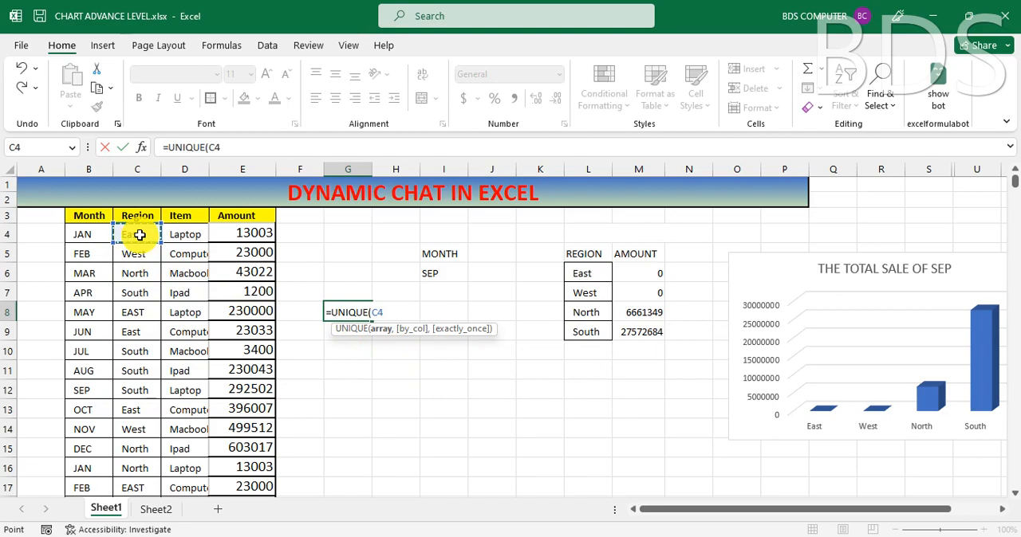
{"action": "key", "text": "ctrl+shift+Down"}
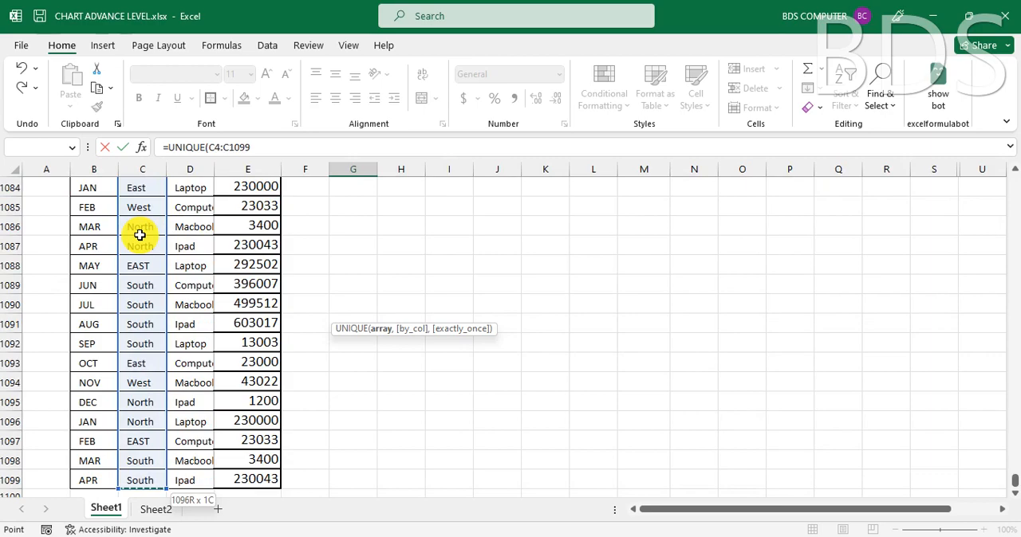
{"action": "key", "text": "Return"}
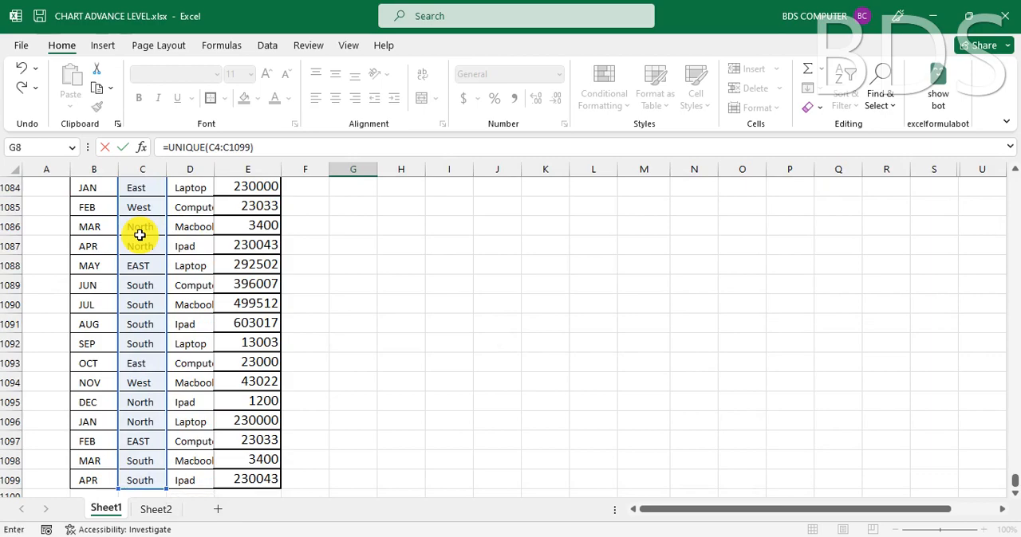
{"action": "left_click", "coordinate": [410, 370]}
{"action": "left_click", "coordinate": [346, 313]}
{"action": "left_click", "coordinate": [349, 338]}
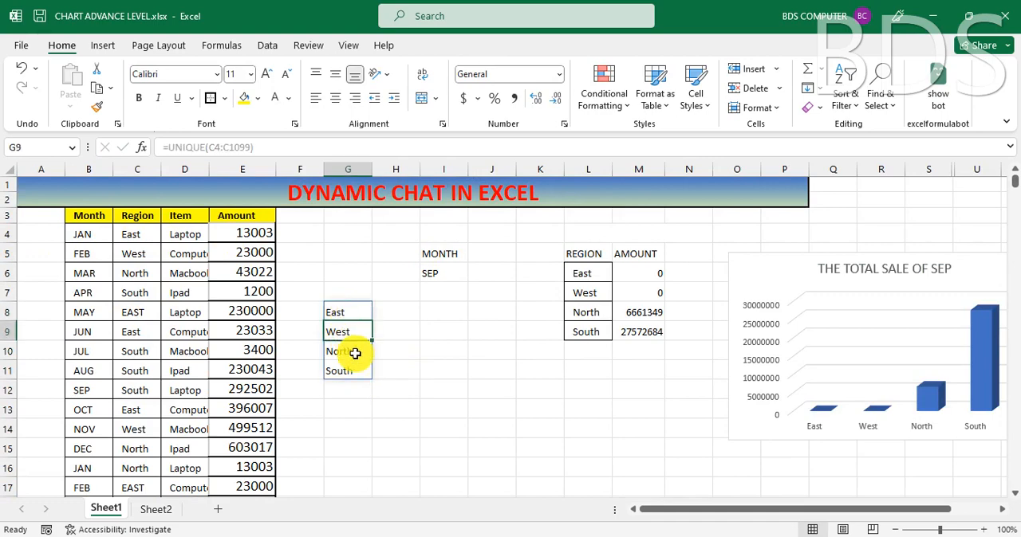
{"action": "left_click", "coordinate": [353, 351]}
{"action": "left_click", "coordinate": [351, 368]}
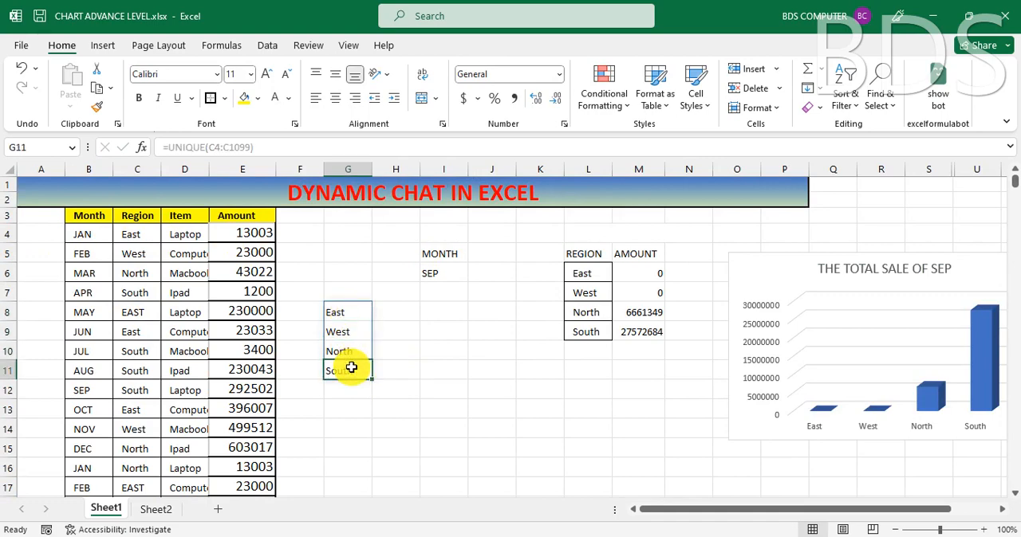
{"action": "left_click", "coordinate": [472, 363]}
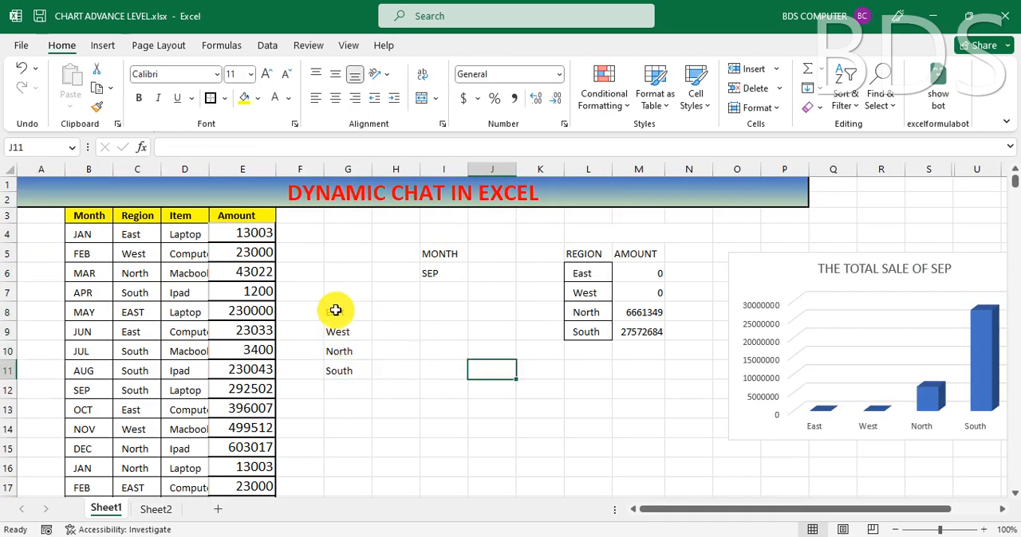
Step: Copy the unique region names from G8:G11 of Sheet1 and paste them as values into Sheet2 from cell E5
{"action": "left_click_drag", "start_coordinate": [346, 311], "coordinate": [348, 374]}
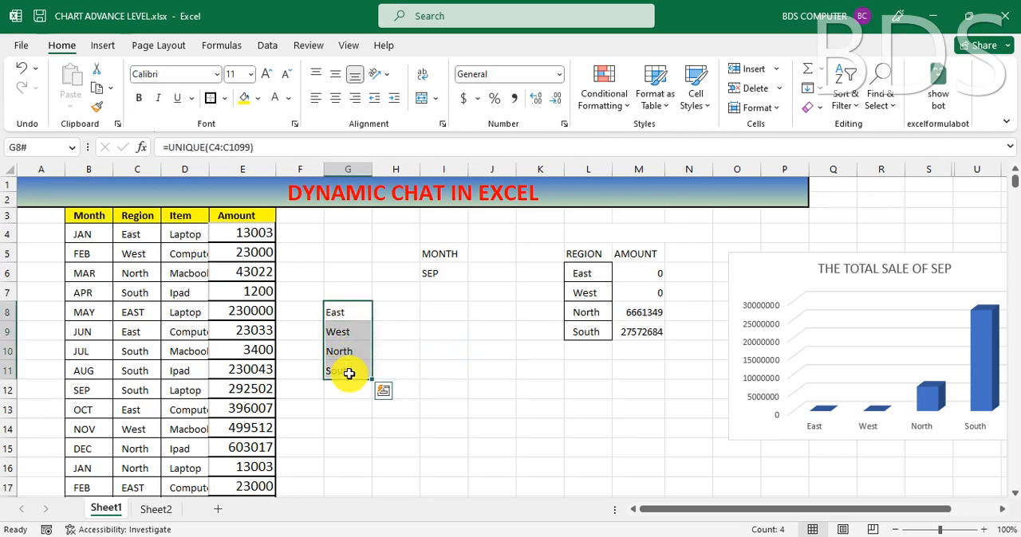
{"action": "left_click", "coordinate": [349, 373]}
{"action": "left_click_drag", "start_coordinate": [353, 312], "coordinate": [348, 367]}
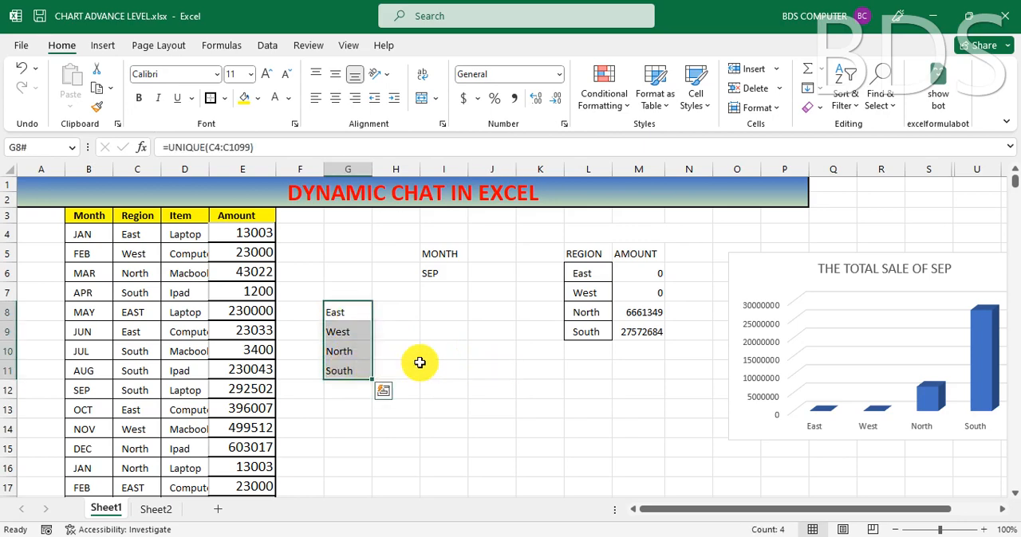
{"action": "key", "text": "ctrl+c"}
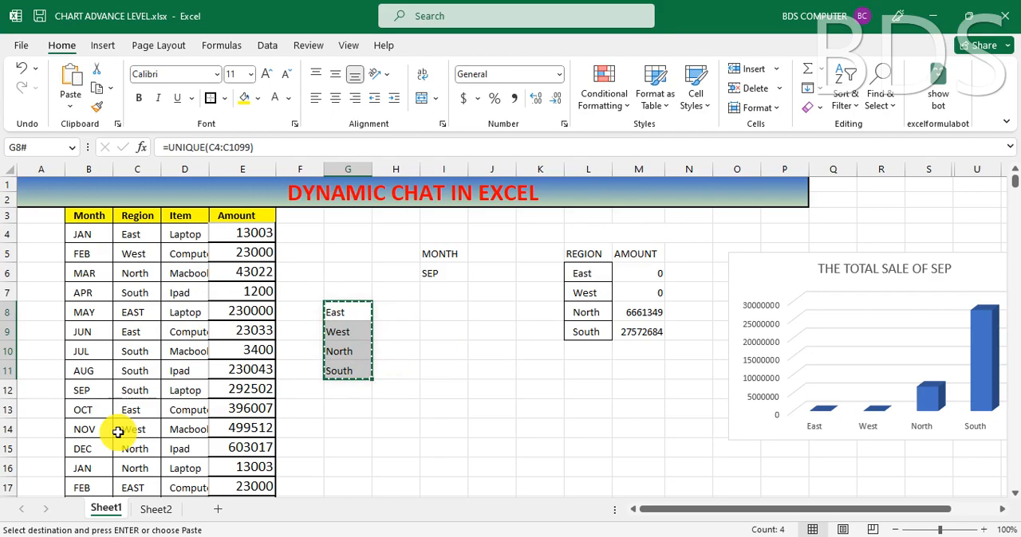
{"action": "left_click", "coordinate": [155, 508]}
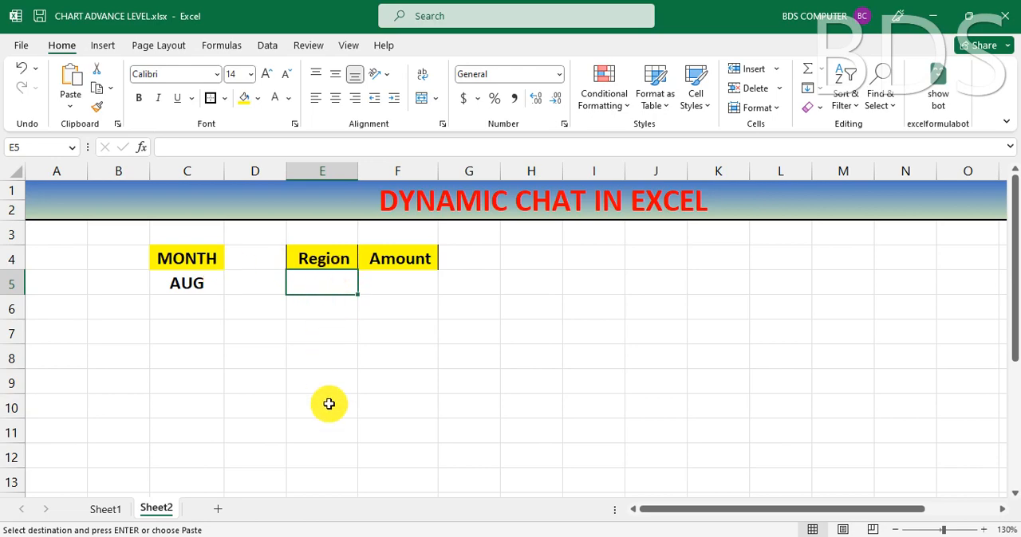
{"action": "left_click", "coordinate": [70, 112]}
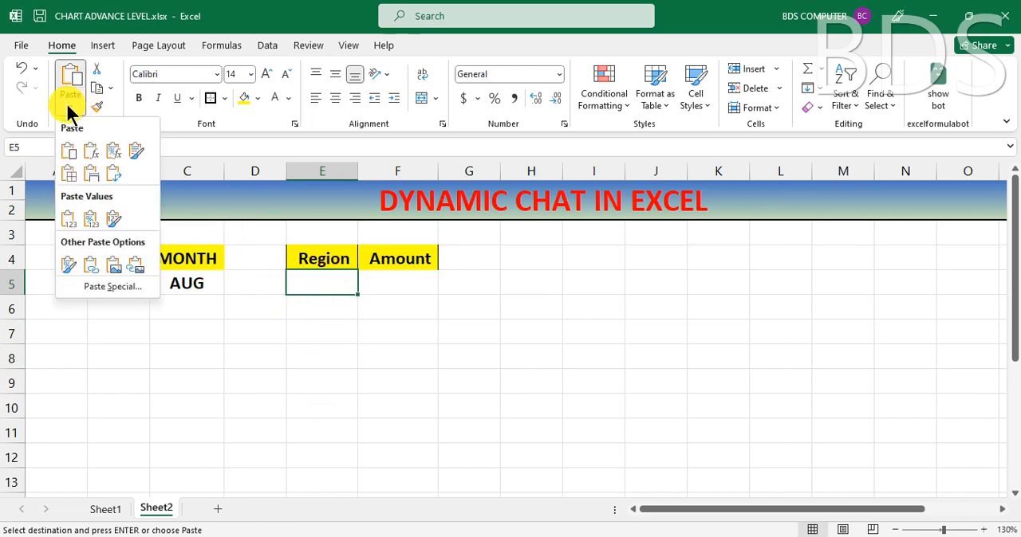
{"action": "left_click", "coordinate": [76, 227]}
{"action": "left_click", "coordinate": [330, 288]}
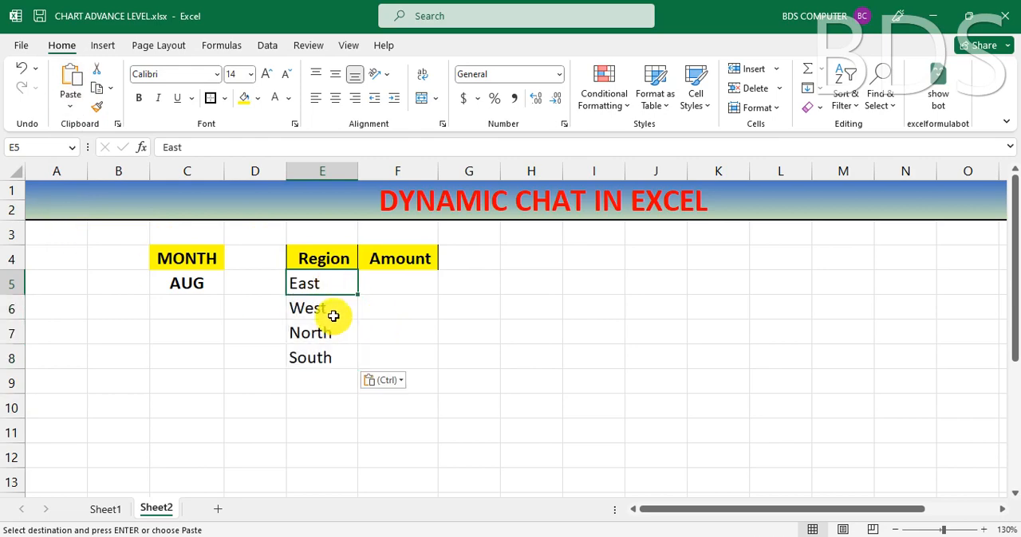
{"action": "left_click", "coordinate": [330, 315]}
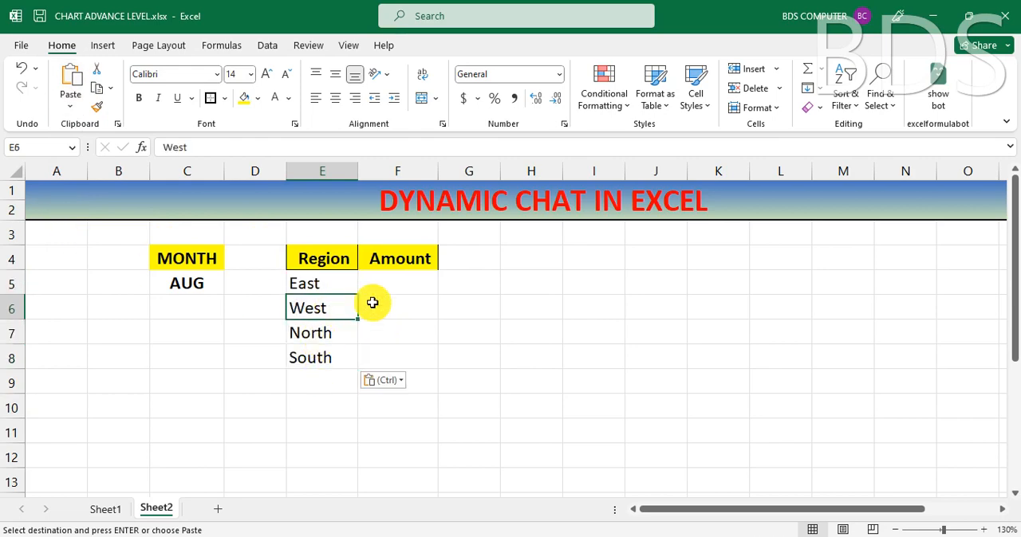
{"action": "left_click", "coordinate": [395, 291]}
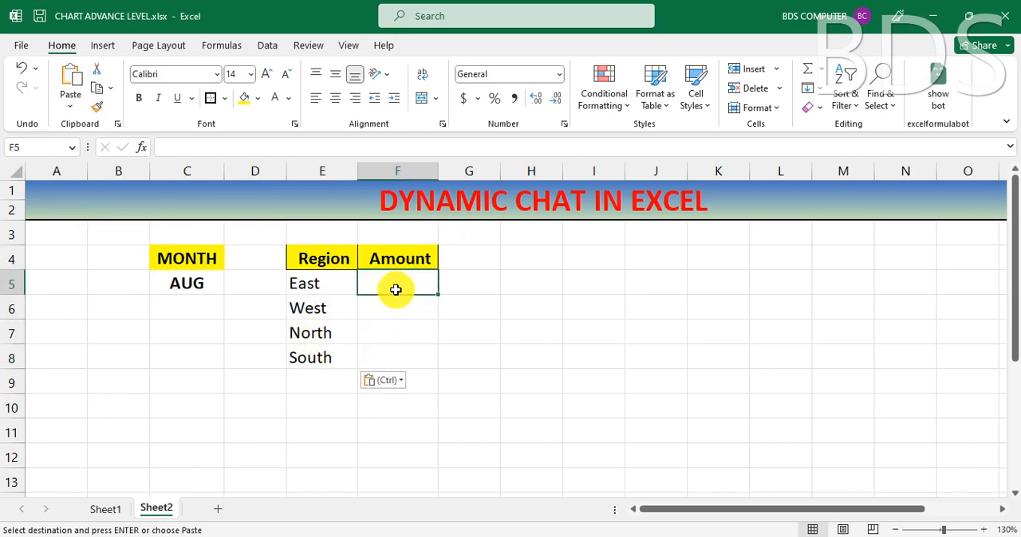
{"action": "left_click", "coordinate": [187, 287]}
{"action": "left_click", "coordinate": [316, 284]}
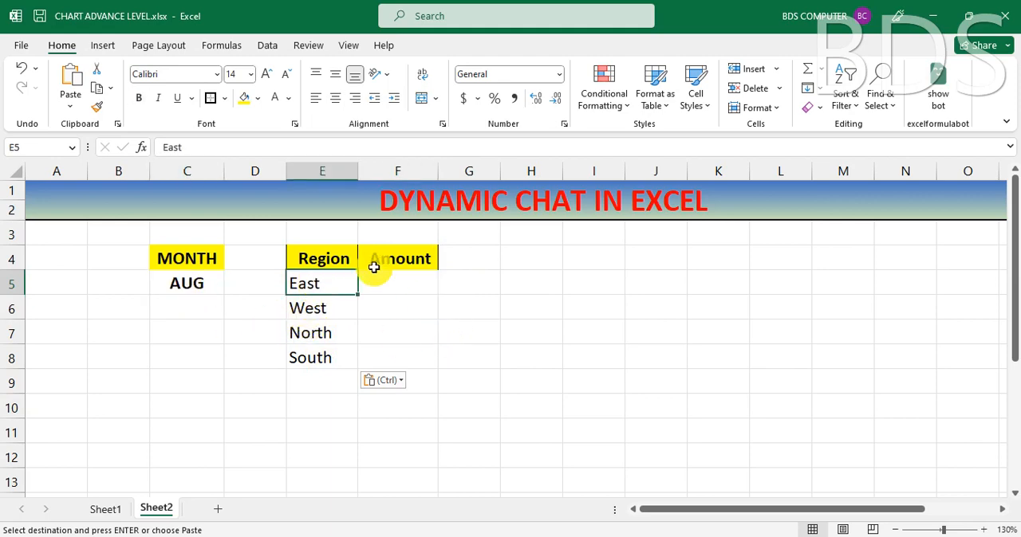
{"action": "left_click", "coordinate": [401, 288]}
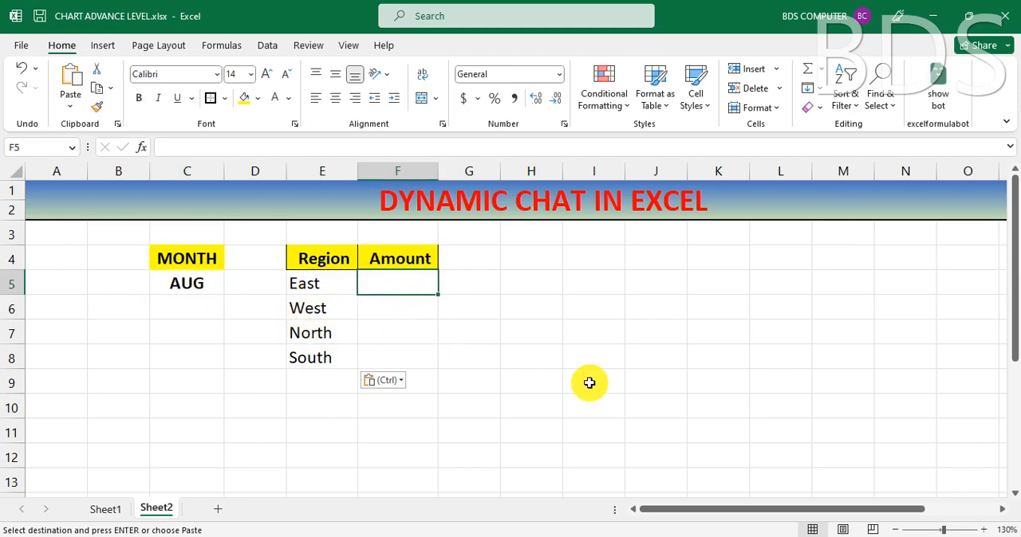
{"action": "left_click", "coordinate": [584, 350]}
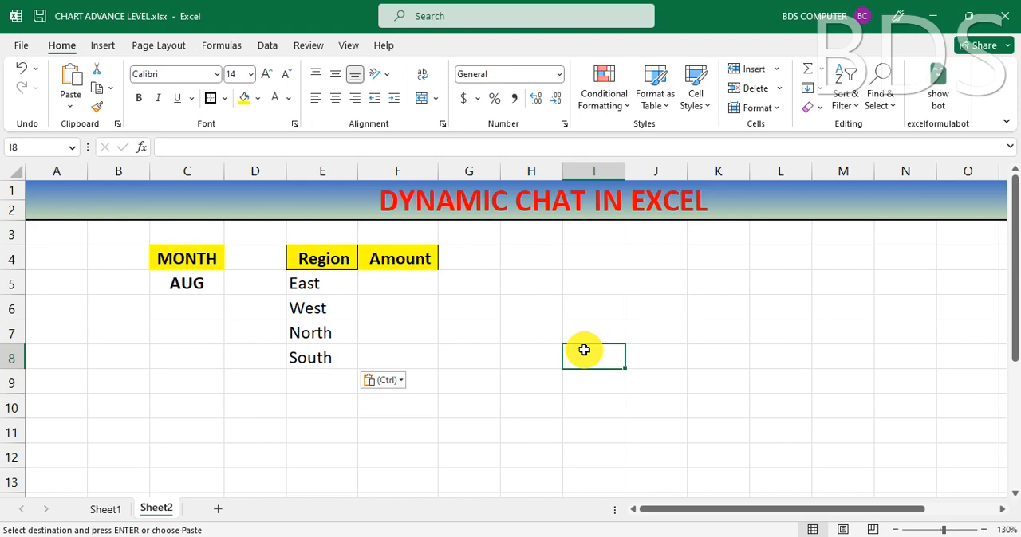
Step: Choose JUN from the month drop-down in cell C5
{"action": "left_click", "coordinate": [185, 284]}
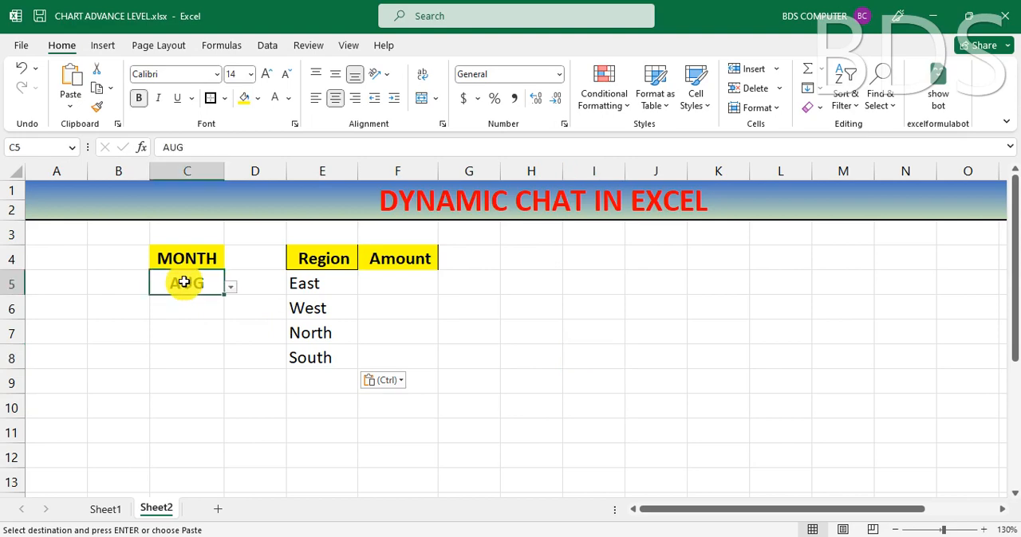
{"action": "left_click", "coordinate": [231, 288]}
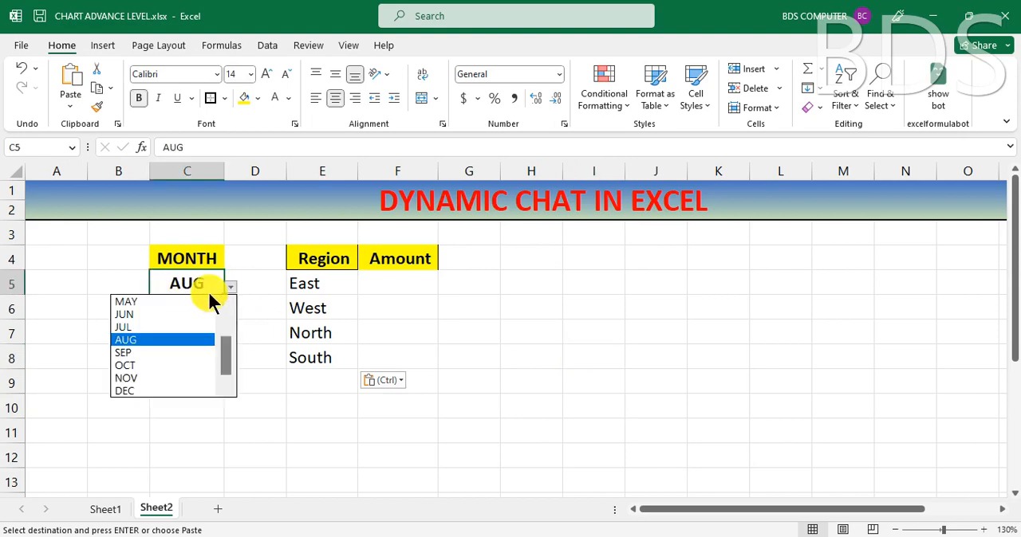
{"action": "left_click", "coordinate": [160, 315]}
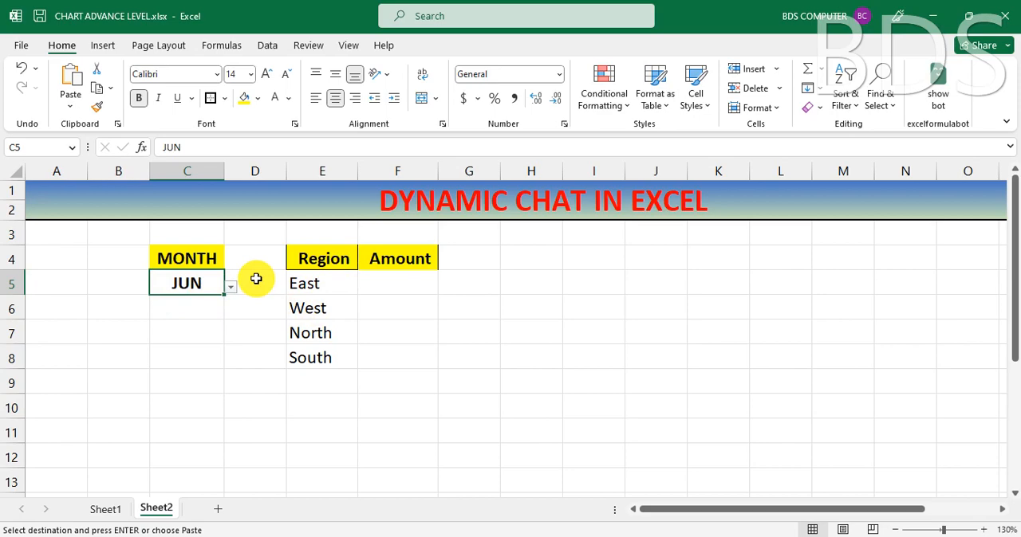
Step: Begin a SUMIFS formula in cell F5 of Sheet2 with Sheet1!E4:E1099 as the sum range
{"action": "left_click", "coordinate": [392, 283]}
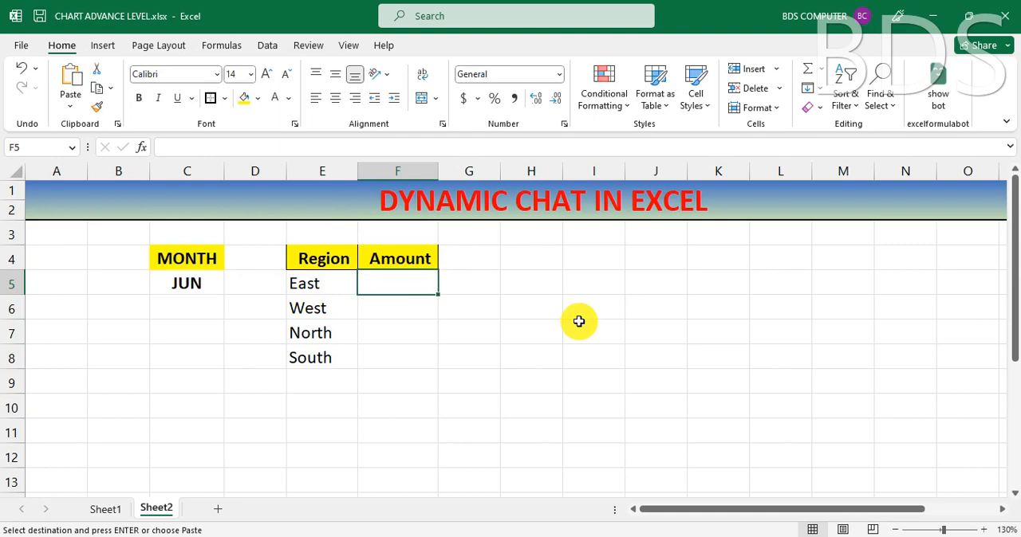
{"action": "type", "text": "=SU"}
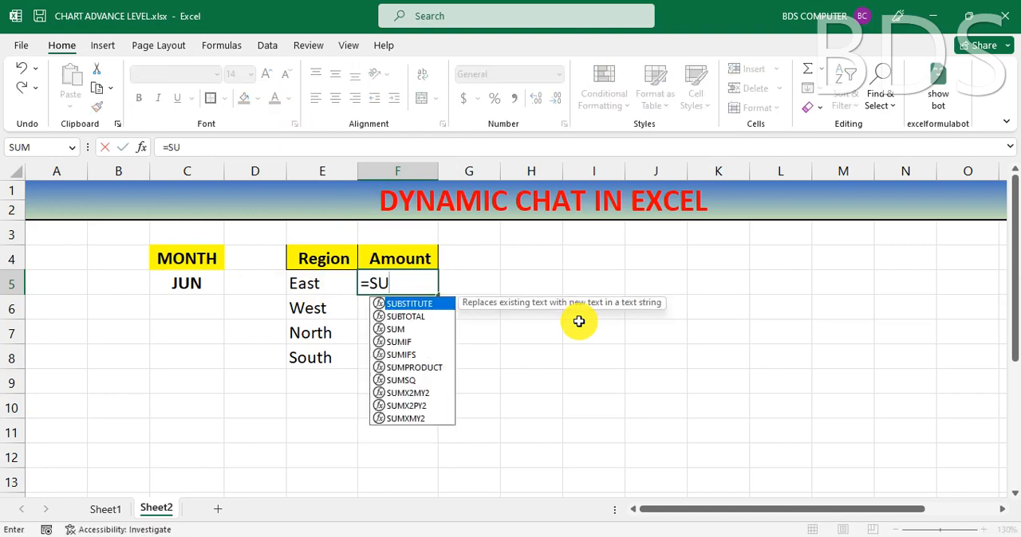
{"action": "type", "text": "MIFS"}
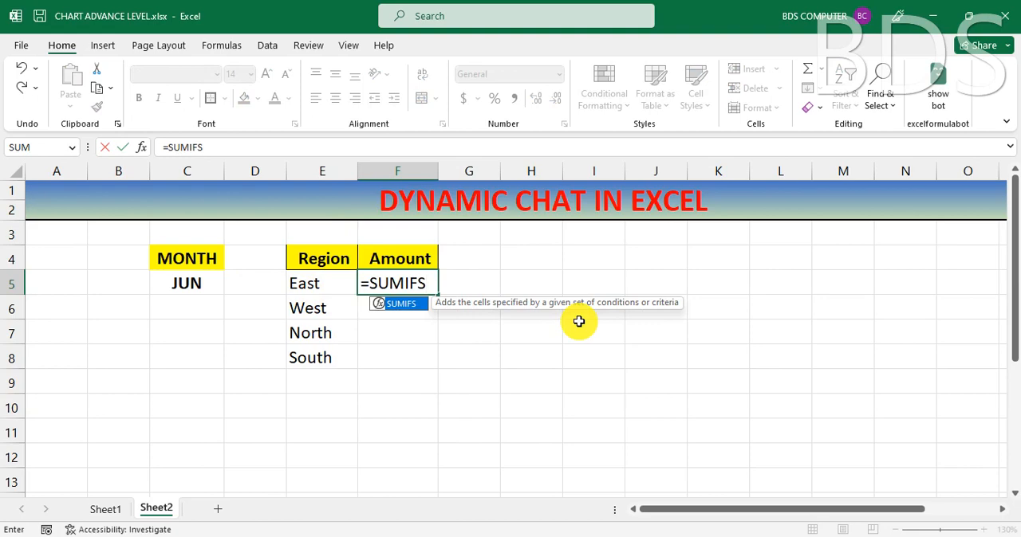
{"action": "type", "text": "("}
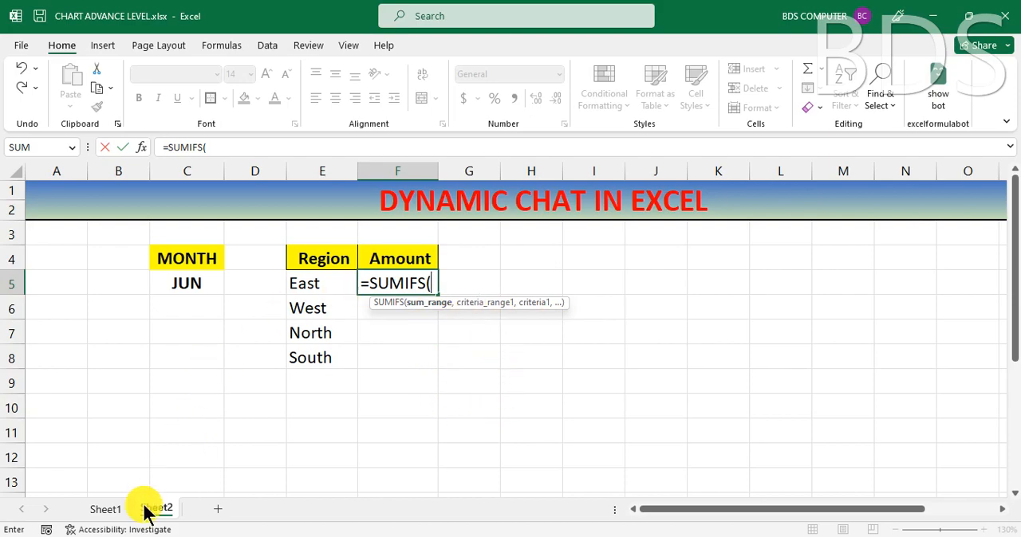
{"action": "left_click", "coordinate": [104, 511]}
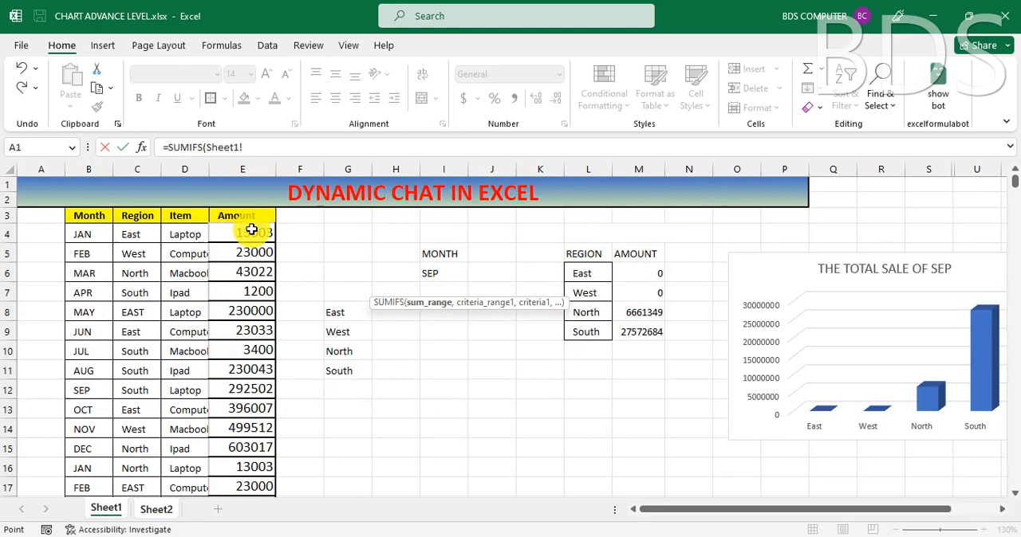
{"action": "left_click", "coordinate": [259, 233]}
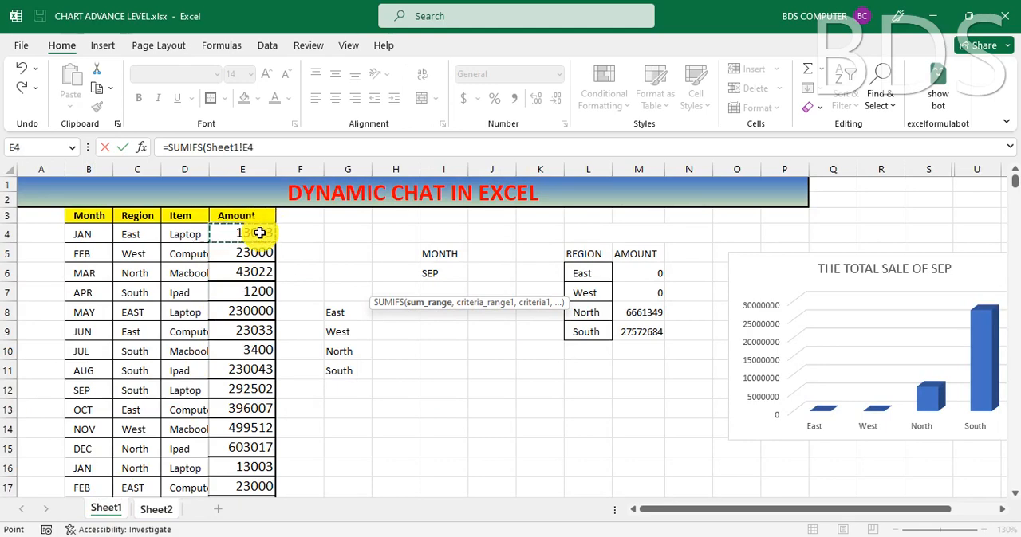
{"action": "key", "text": "ctrl+shift+Down"}
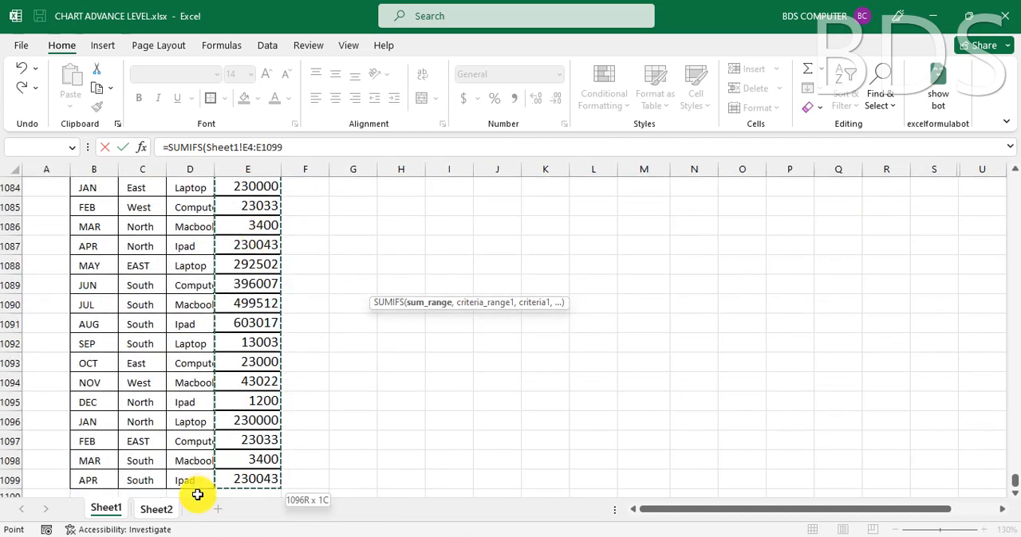
{"action": "left_click", "coordinate": [295, 148]}
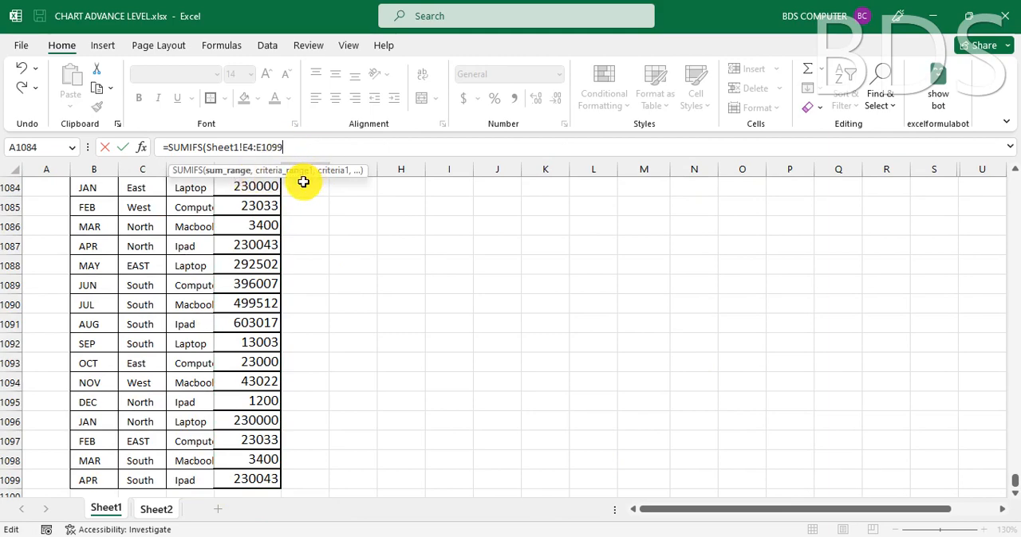
{"action": "type", "text": ","}
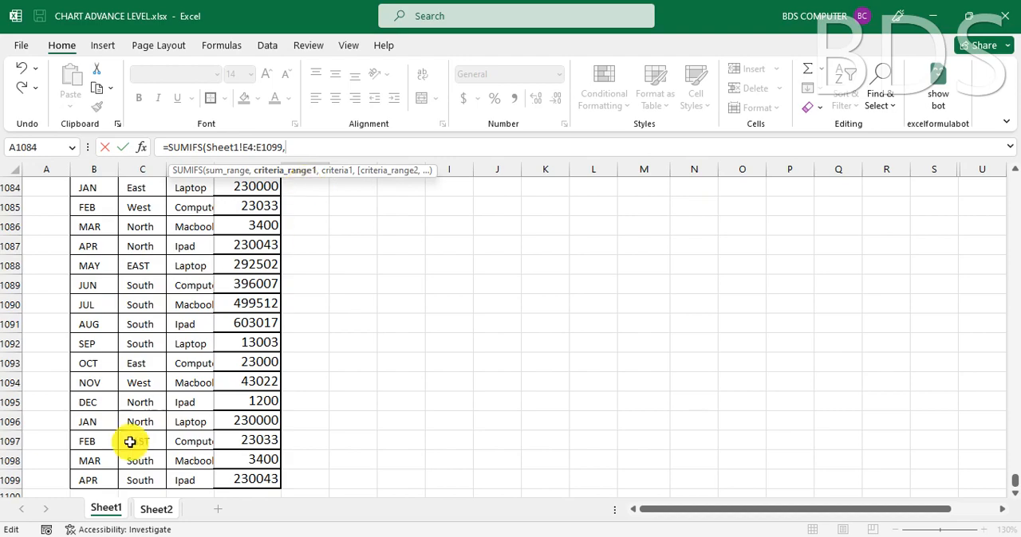
{"action": "left_click", "coordinate": [156, 509]}
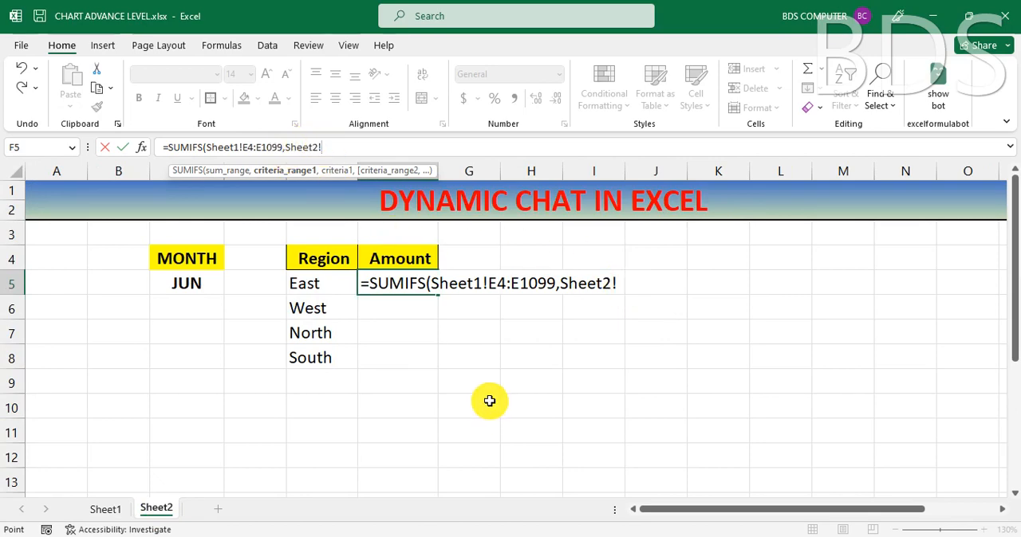
{"action": "key", "text": "BackSpace"}
{"action": "key", "text": "BackSpace"}
{"action": "key", "text": "BackSpace"}
{"action": "key", "text": "BackSpace"}
{"action": "key", "text": "BackSpace"}
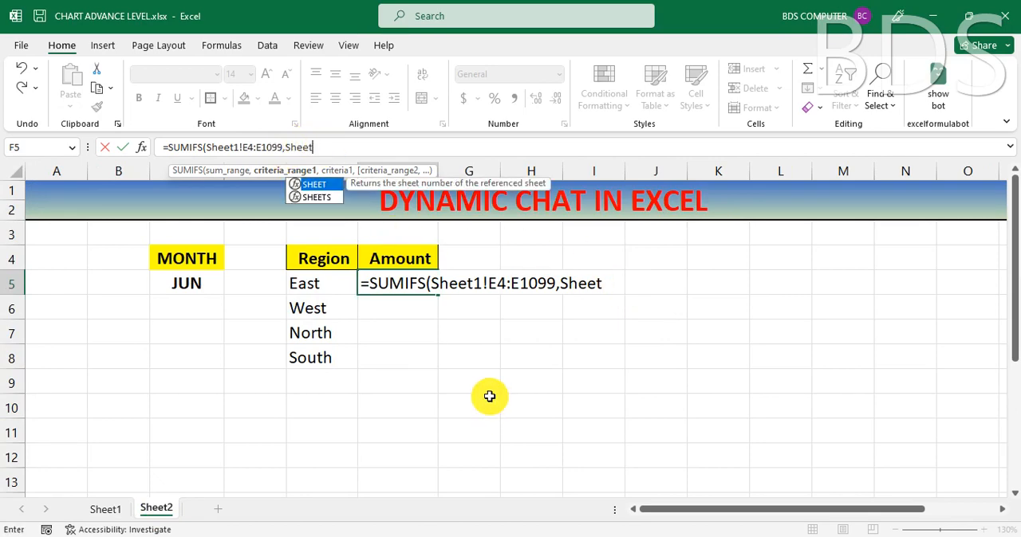
{"action": "key", "text": "BackSpace"}
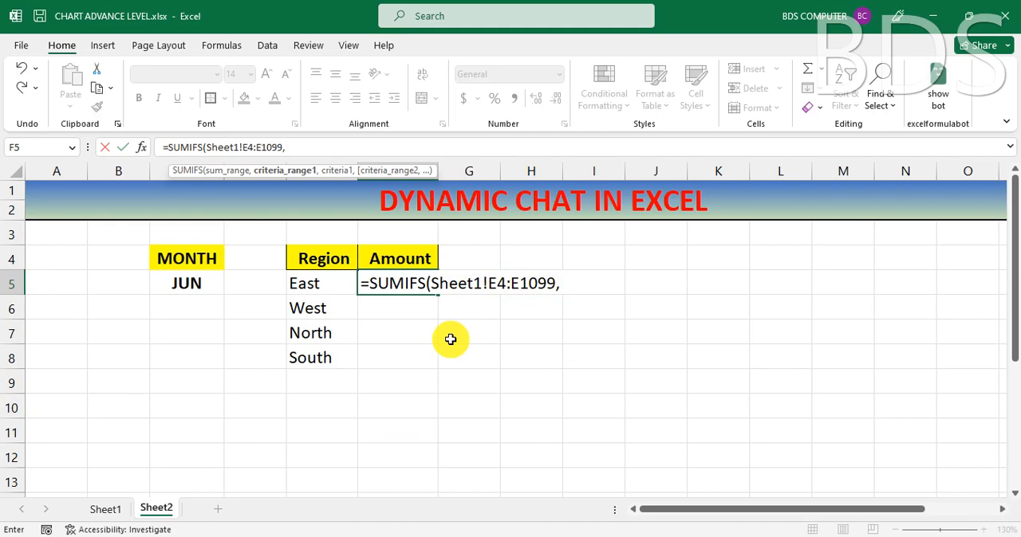
{"action": "left_click", "coordinate": [568, 284]}
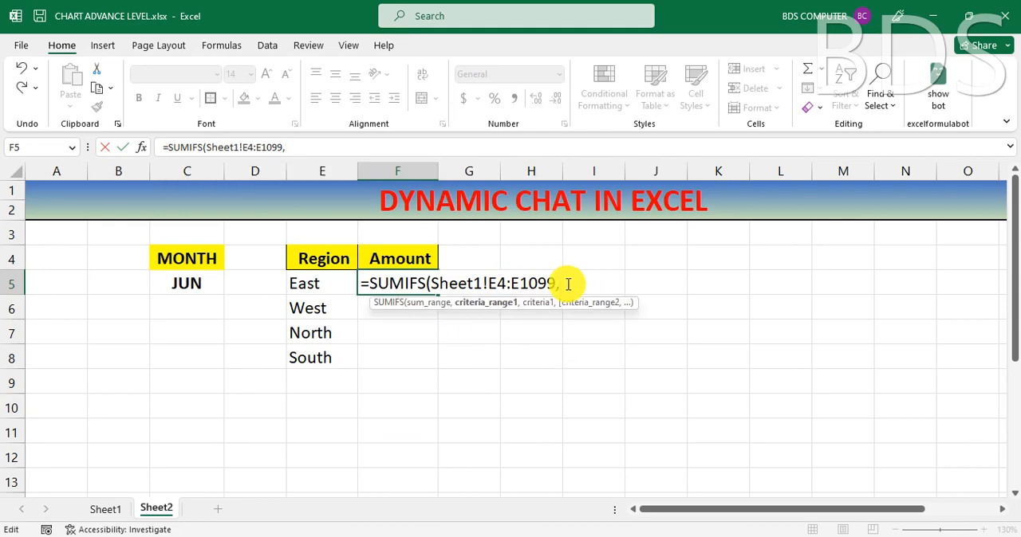
{"action": "key", "text": "BackSpace"}
{"action": "left_click_drag", "start_coordinate": [568, 284], "coordinate": [484, 284]}
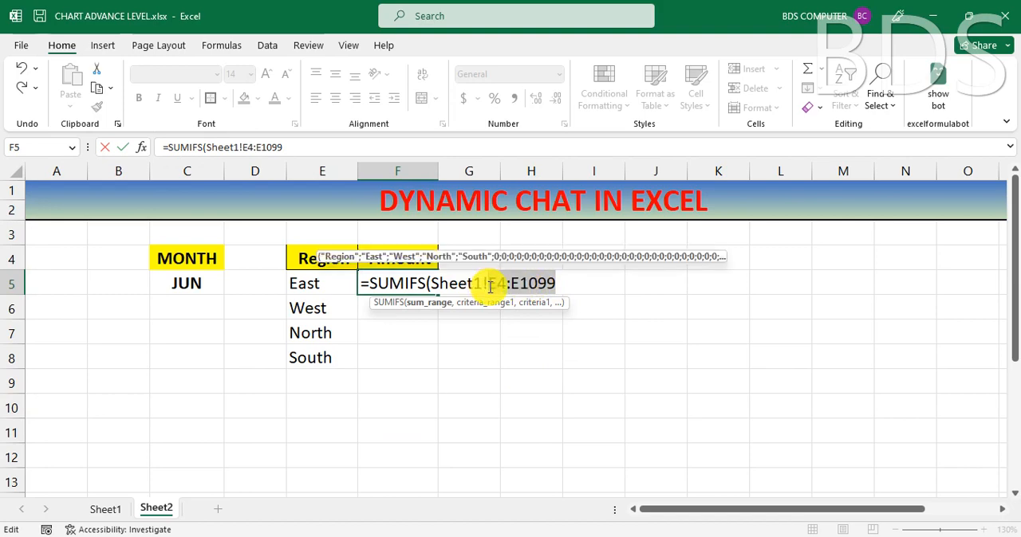
{"action": "key", "text": "F4"}
{"action": "left_click", "coordinate": [607, 282]}
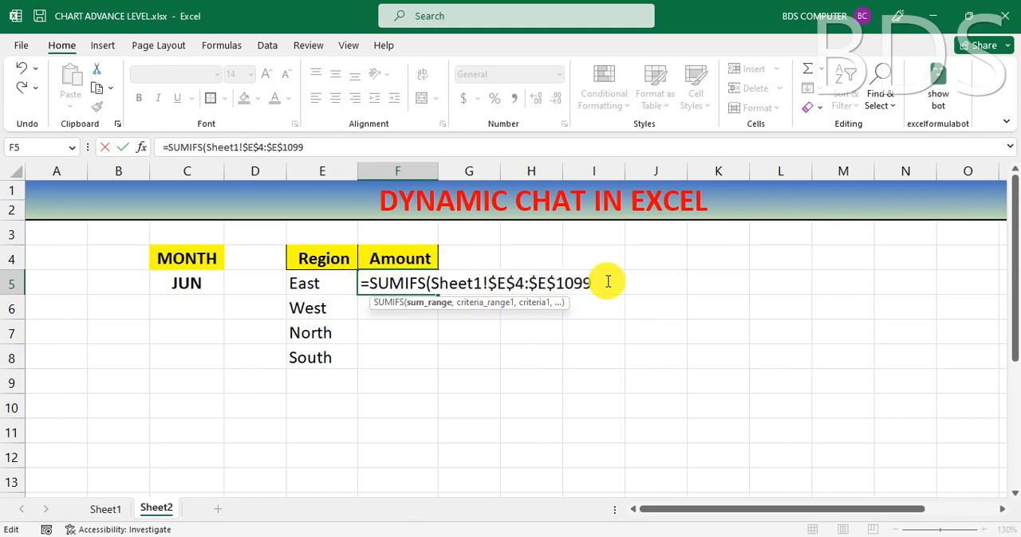
{"action": "type", "text": ","}
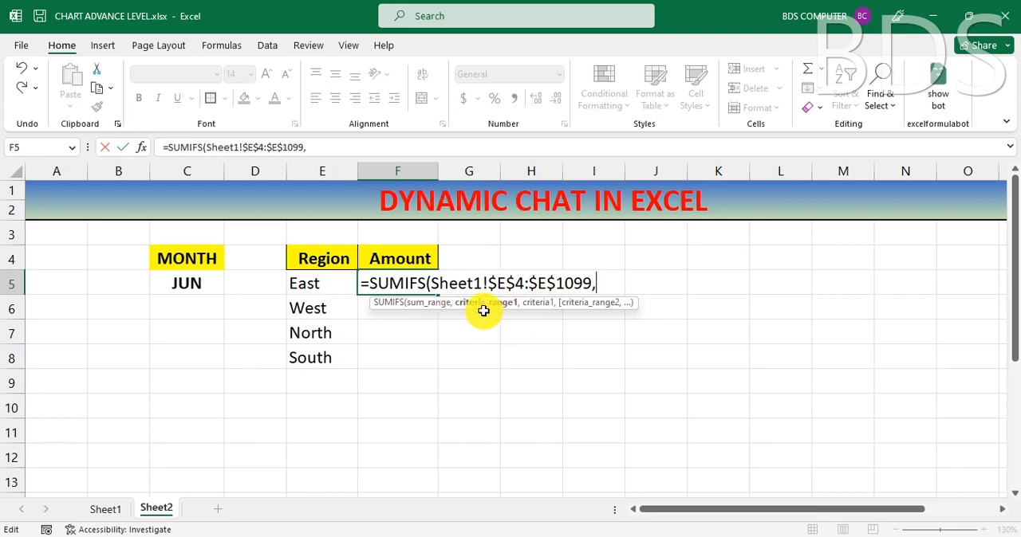
{"action": "left_click", "coordinate": [194, 284]}
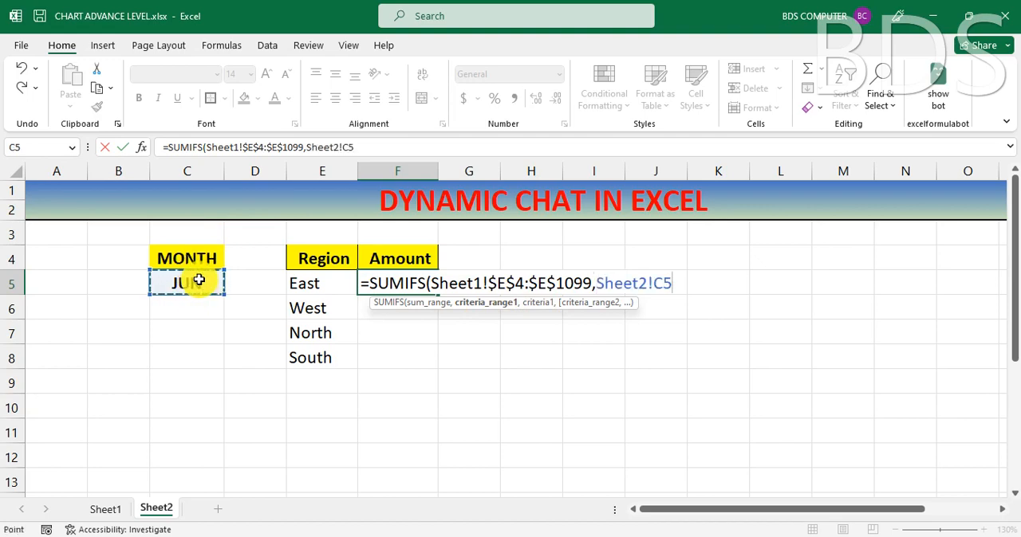
{"action": "key", "text": "F4"}
{"action": "type", "text": ","}
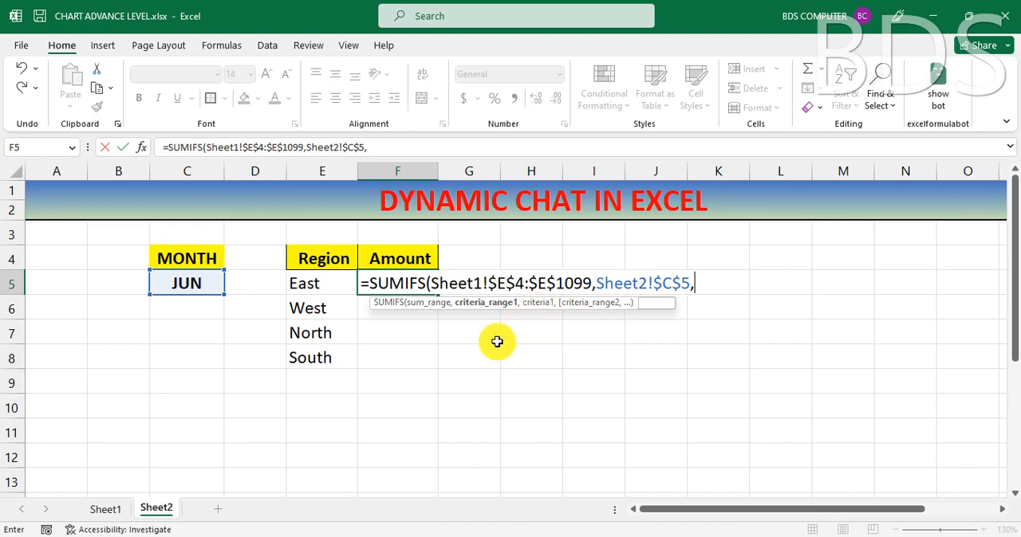
{"action": "key", "text": "Escape"}
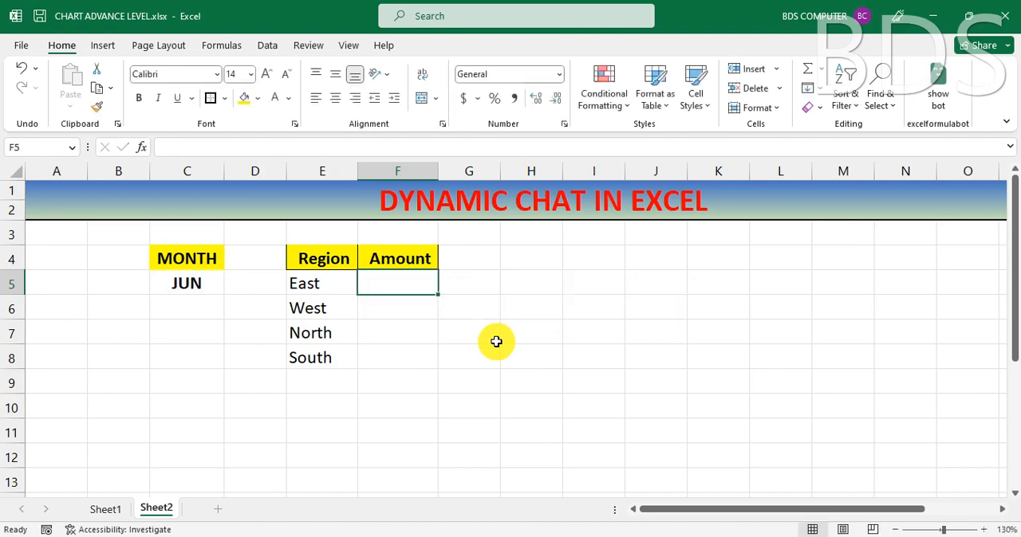
Step: Start a SUMIFS formula in cell F5 of Sheet2 with the absolute range Sheet1!$E$4:$E$1099 as its sum range
{"action": "type", "text": "="}
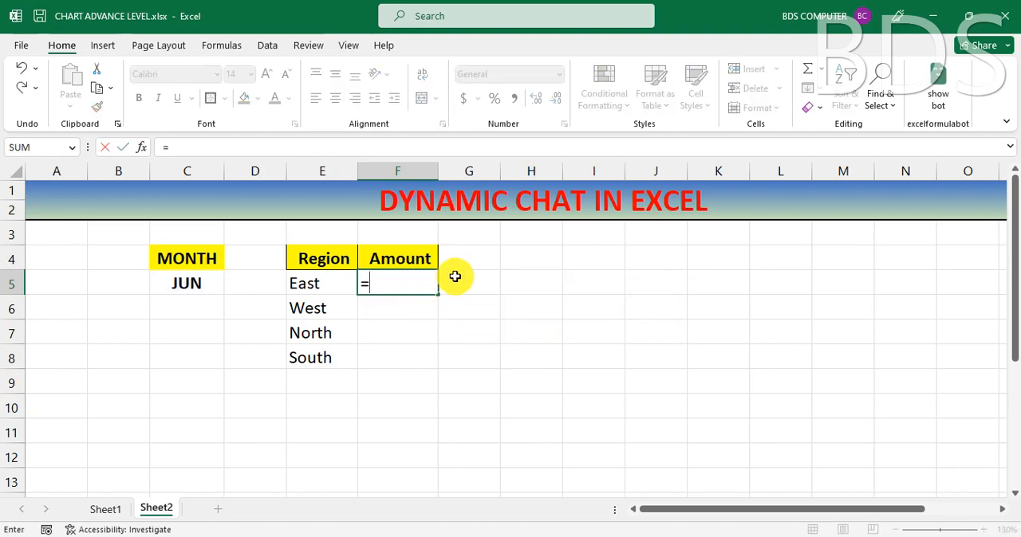
{"action": "type", "text": "SUMI"}
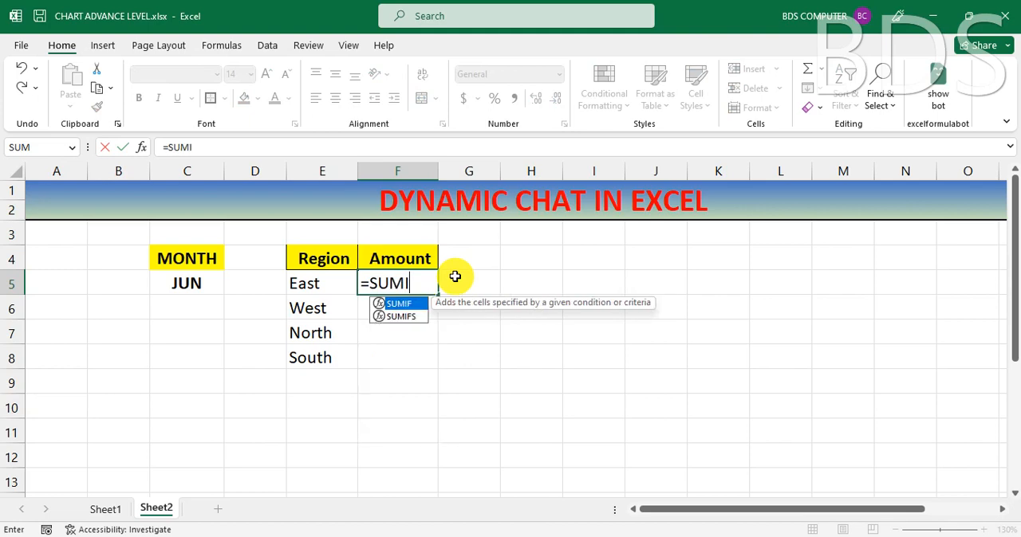
{"action": "type", "text": "FS"}
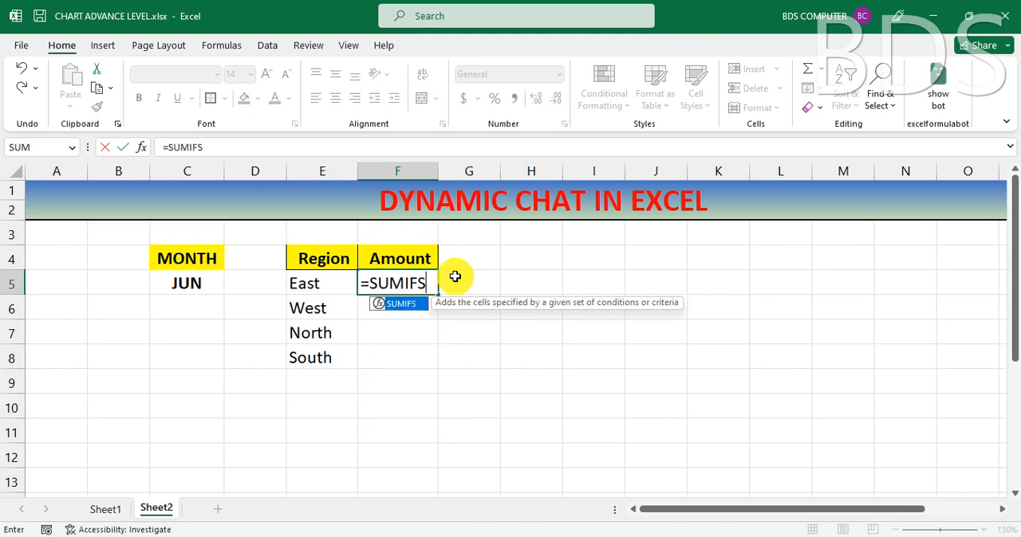
{"action": "type", "text": "("}
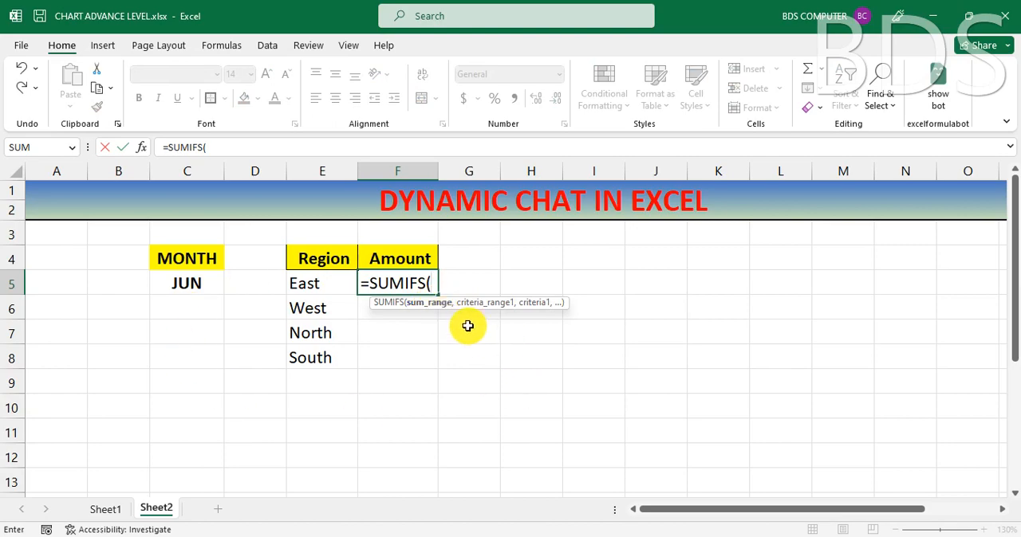
{"action": "left_click", "coordinate": [97, 514]}
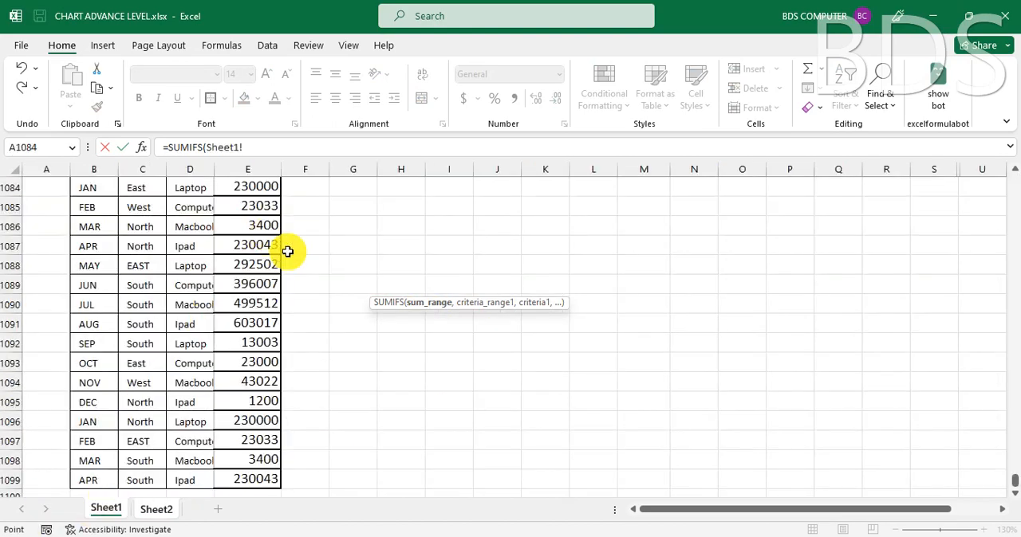
{"action": "scroll", "coordinate": [290, 250], "scroll_direction": "up", "scroll_amount": 1}
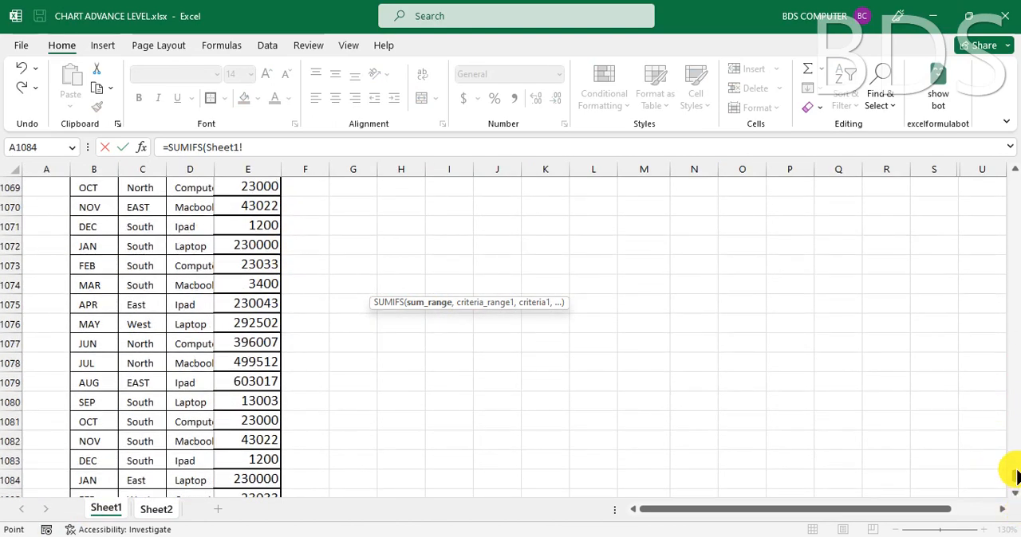
{"action": "left_click_drag", "start_coordinate": [1016, 477], "coordinate": [1016, 171]}
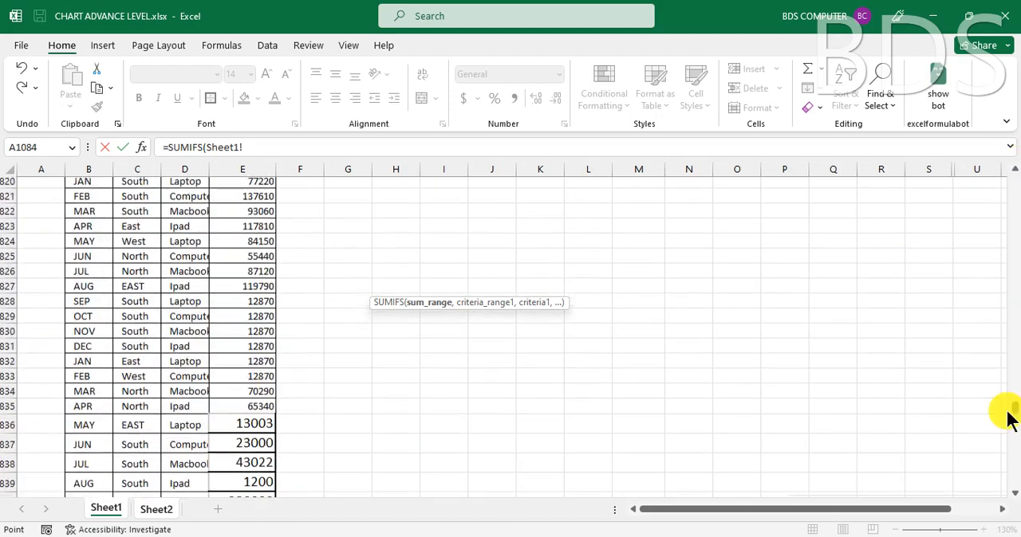
{"action": "left_click_drag", "start_coordinate": [1017, 410], "coordinate": [1018, 169]}
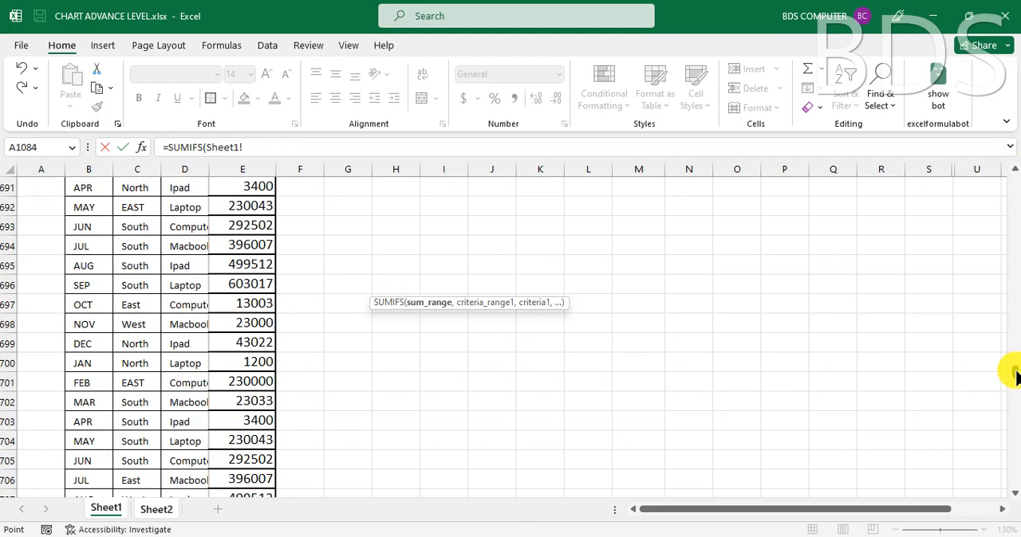
{"action": "left_click_drag", "start_coordinate": [1013, 375], "coordinate": [1009, 187]}
{"action": "scroll", "coordinate": [303, 290], "scroll_direction": "up", "scroll_amount": 3}
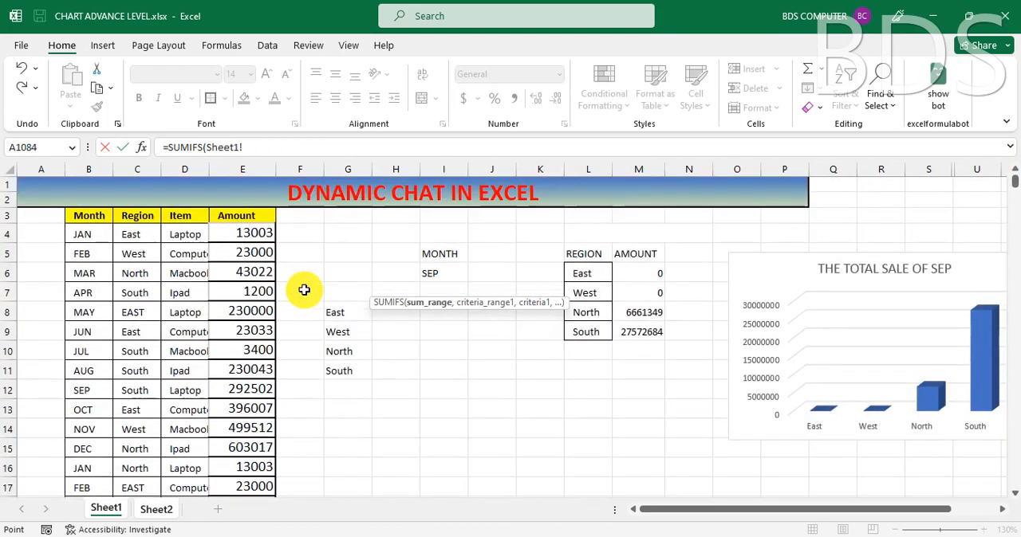
{"action": "left_click", "coordinate": [246, 233]}
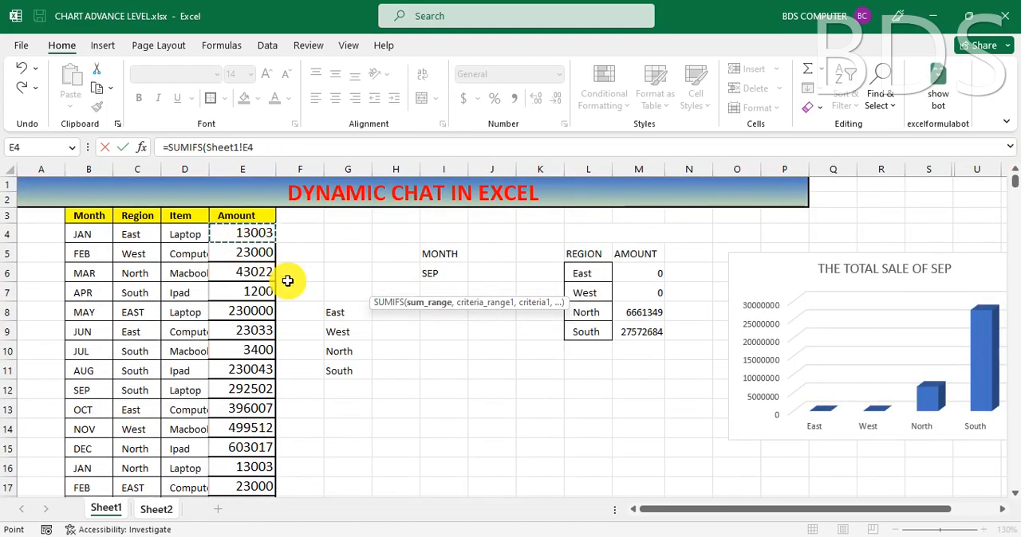
{"action": "key", "text": "ctrl+shift+Down"}
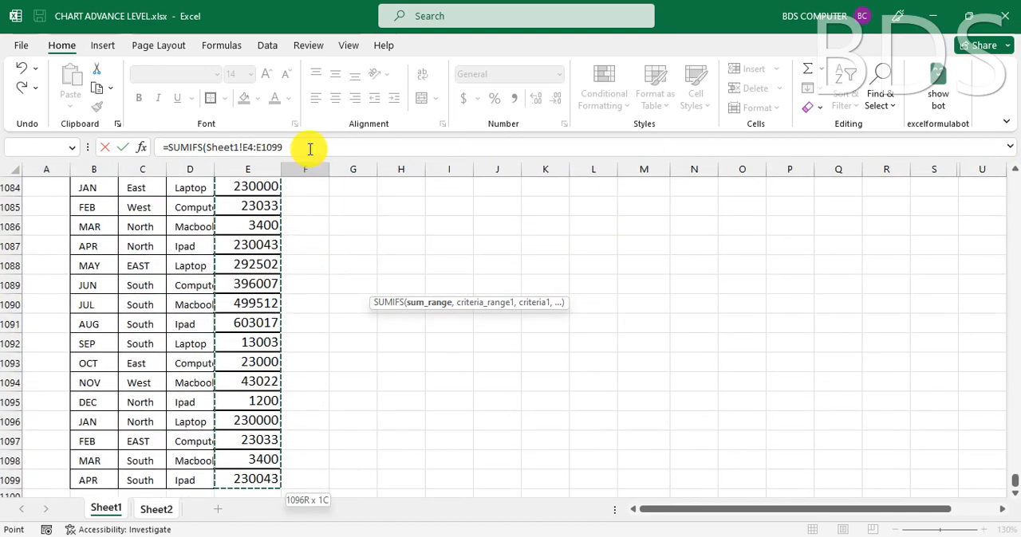
{"action": "key", "text": "F4"}
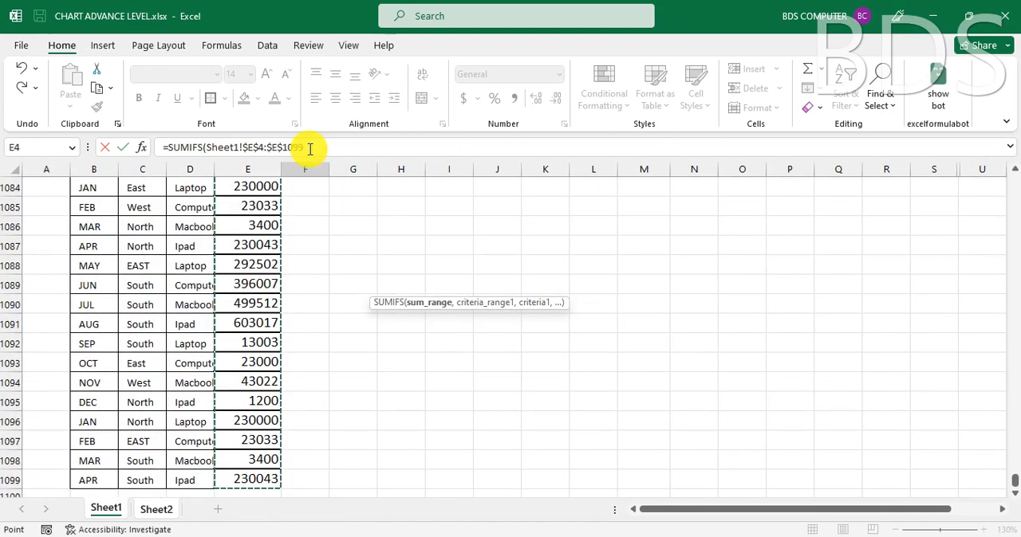
{"action": "left_click", "coordinate": [310, 148]}
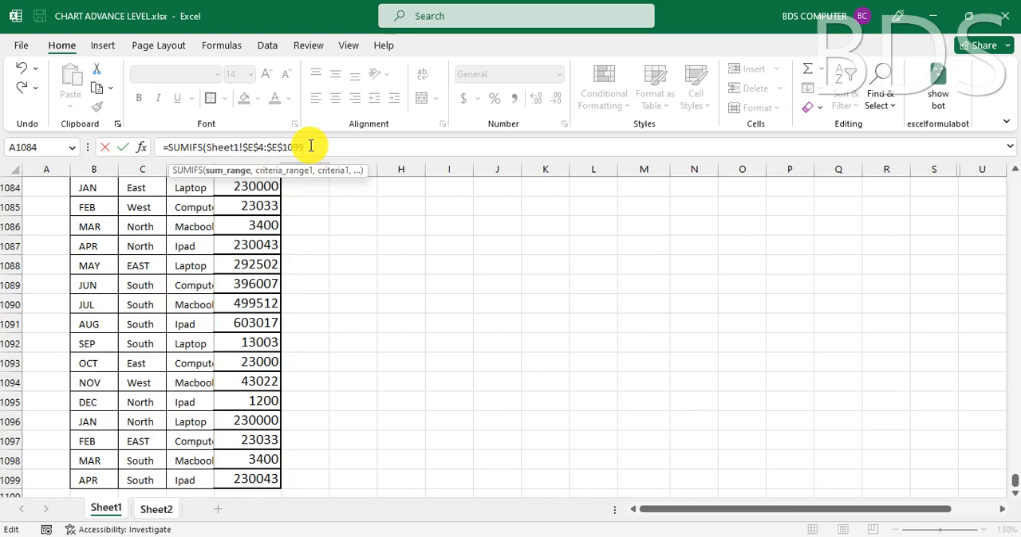
{"action": "type", "text": ","}
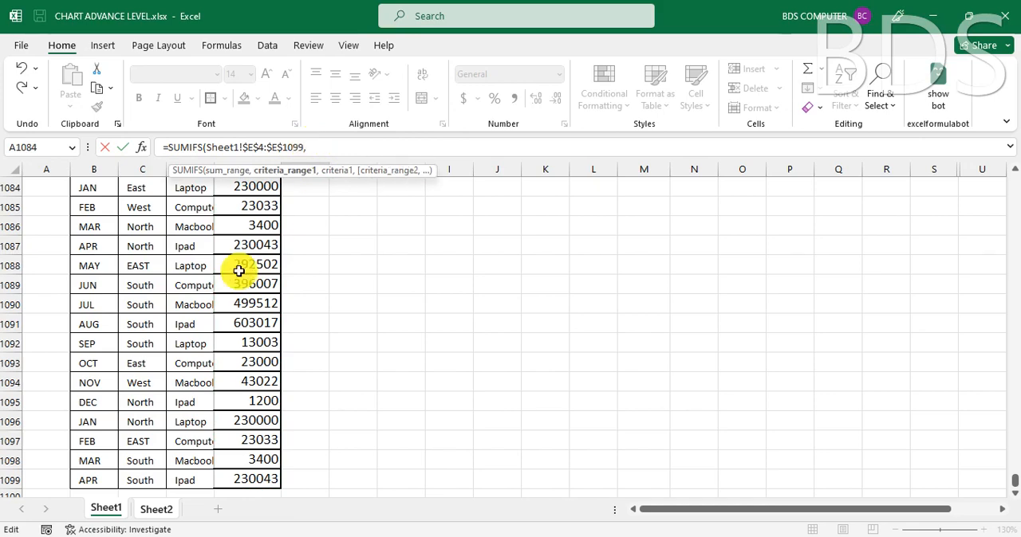
{"action": "left_click", "coordinate": [162, 509]}
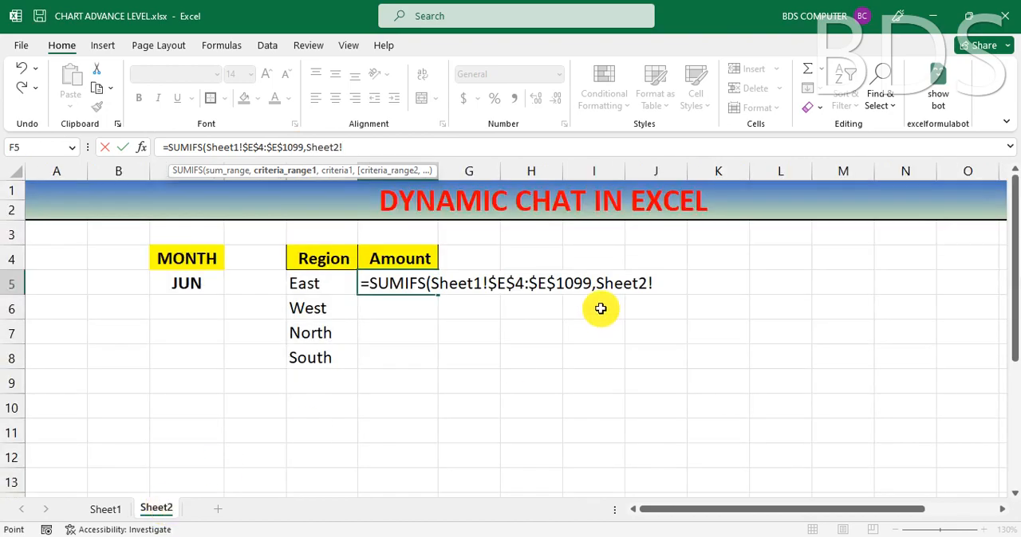
{"action": "left_click", "coordinate": [659, 284]}
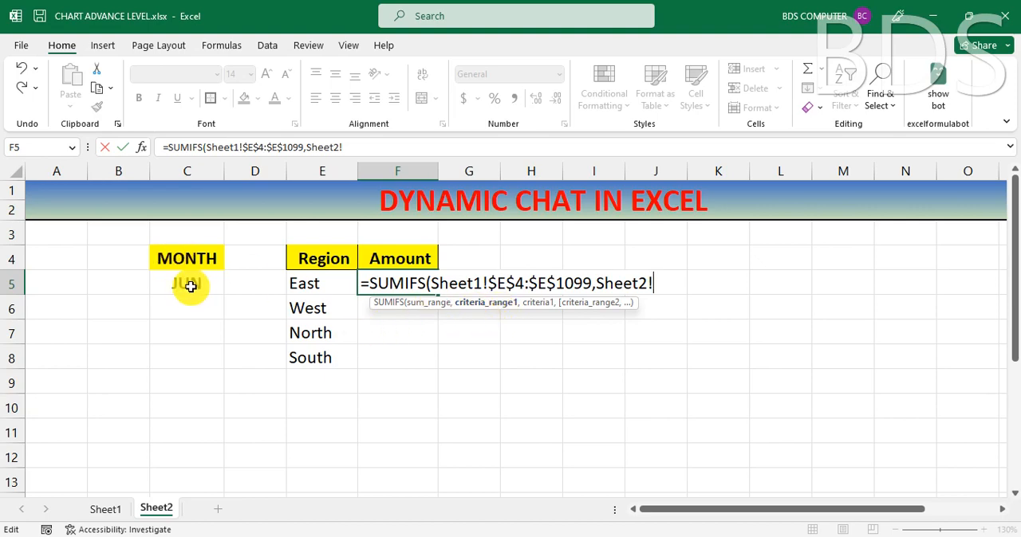
{"action": "left_click", "coordinate": [107, 513]}
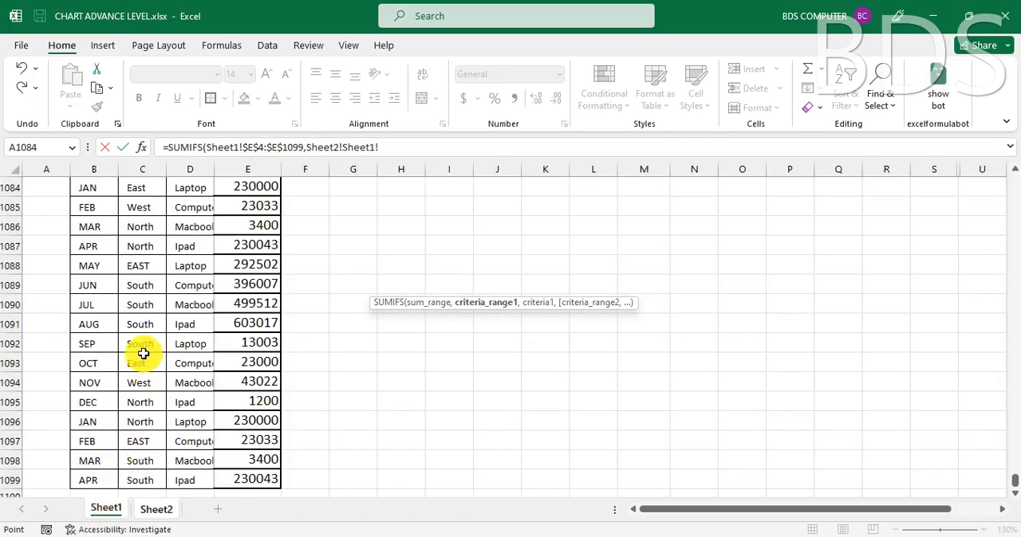
{"action": "scroll", "coordinate": [144, 358], "scroll_direction": "up", "scroll_amount": 20}
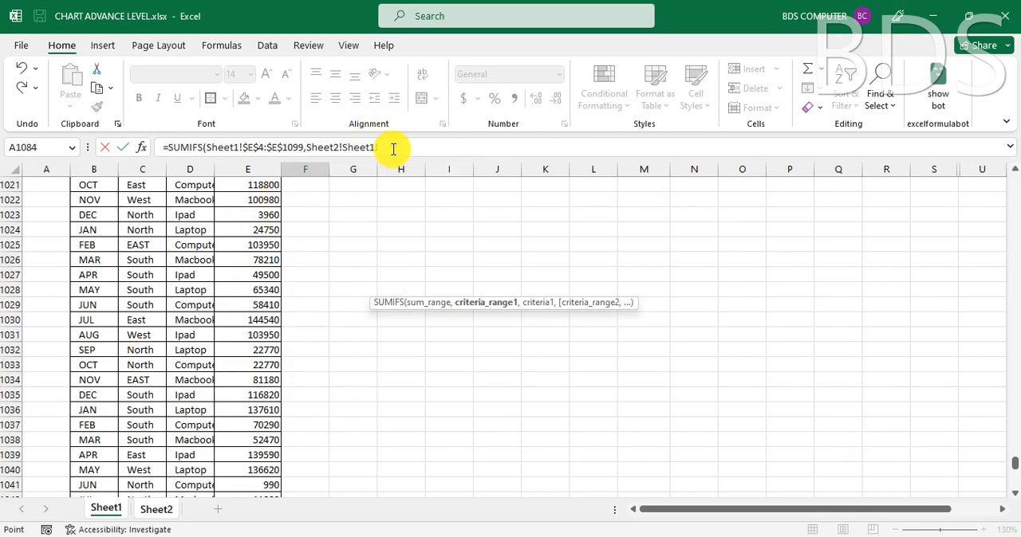
{"action": "type", "text": "!"}
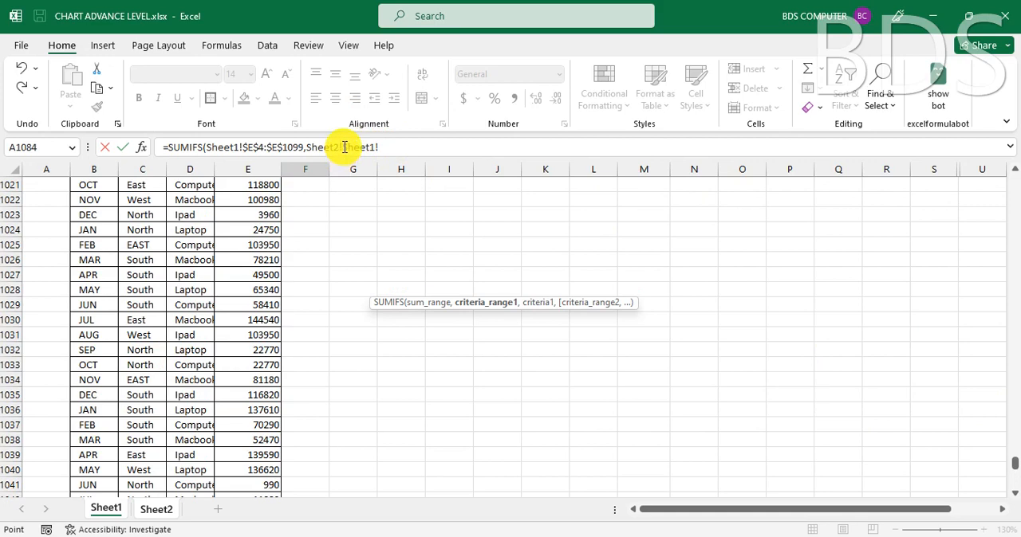
{"action": "left_click", "coordinate": [342, 144]}
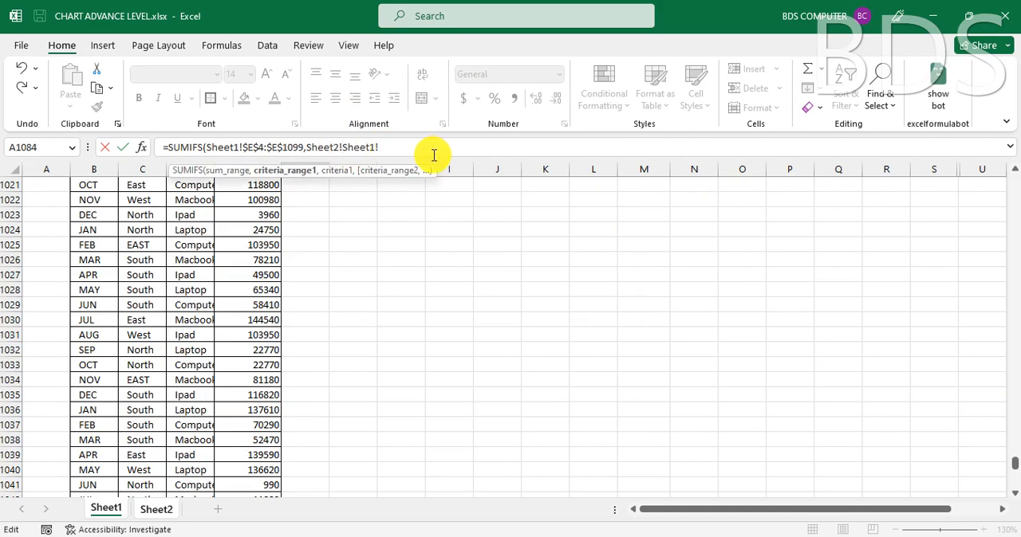
{"action": "key", "text": "BackSpace"}
{"action": "key", "text": "BackSpace"}
{"action": "key", "text": "BackSpace"}
{"action": "key", "text": "BackSpace"}
{"action": "key", "text": "BackSpace"}
{"action": "key", "text": "BackSpace"}
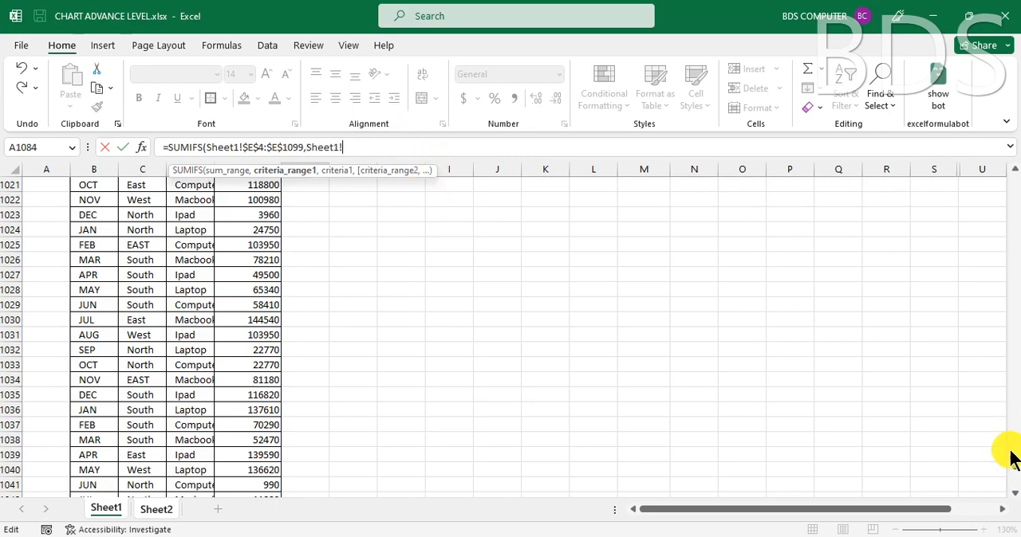
Step: Select the Month column range B4:B1099 on Sheet1 as the SUMIFS formula's first criteria range and make it absolute, $B$4:$B$1099
{"action": "left_click_drag", "start_coordinate": [1012, 466], "coordinate": [1012, 147]}
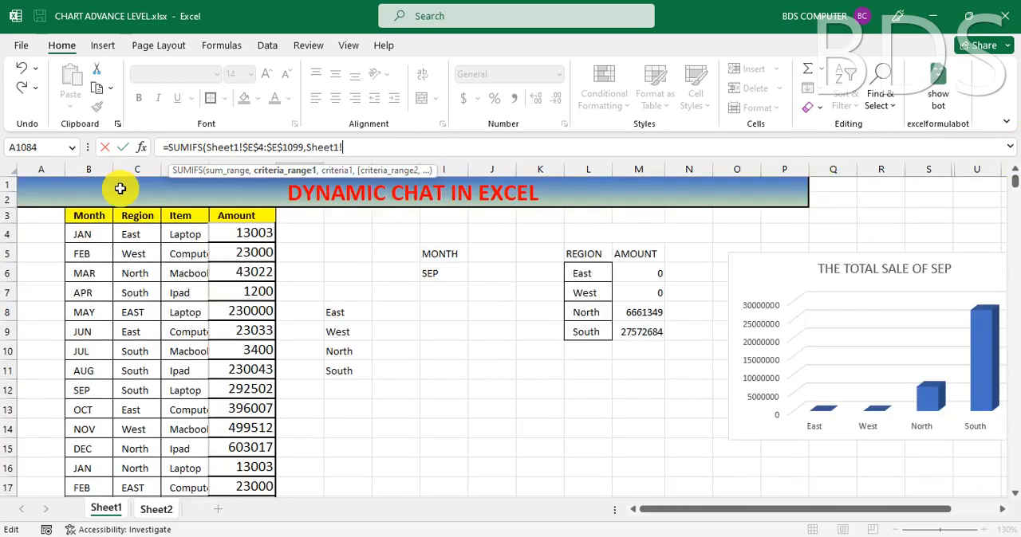
{"action": "left_click", "coordinate": [86, 234]}
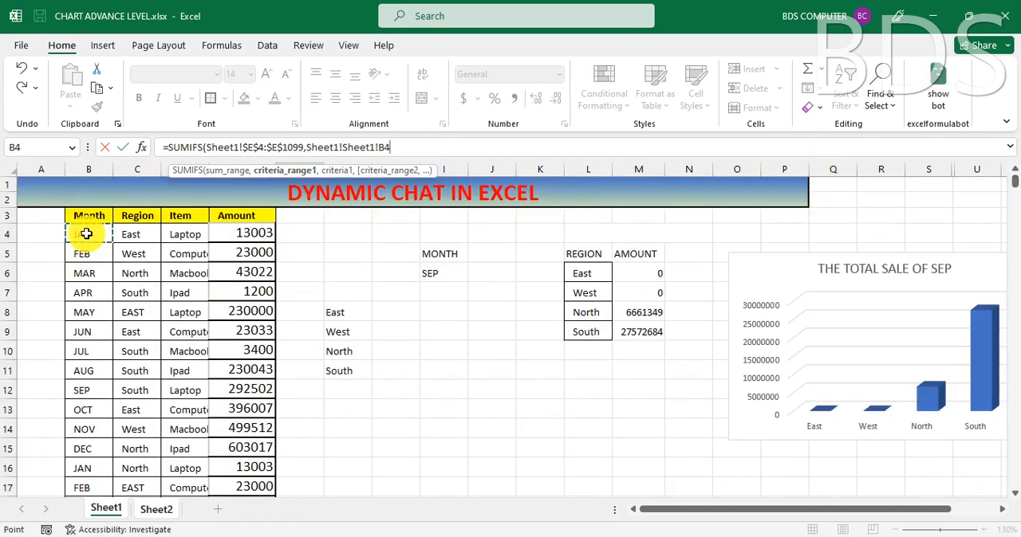
{"action": "key", "text": "ctrl+shift+Down"}
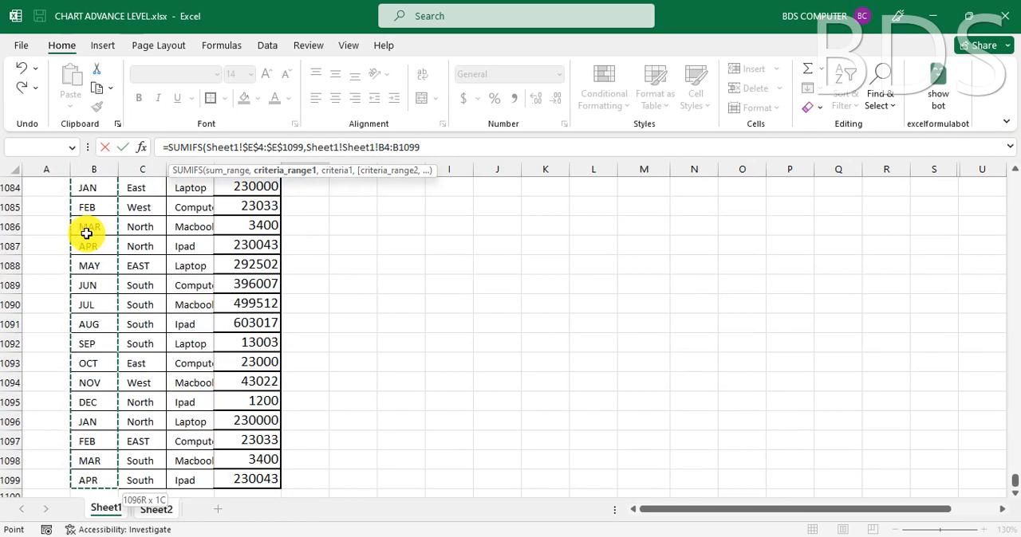
{"action": "key", "text": "F4"}
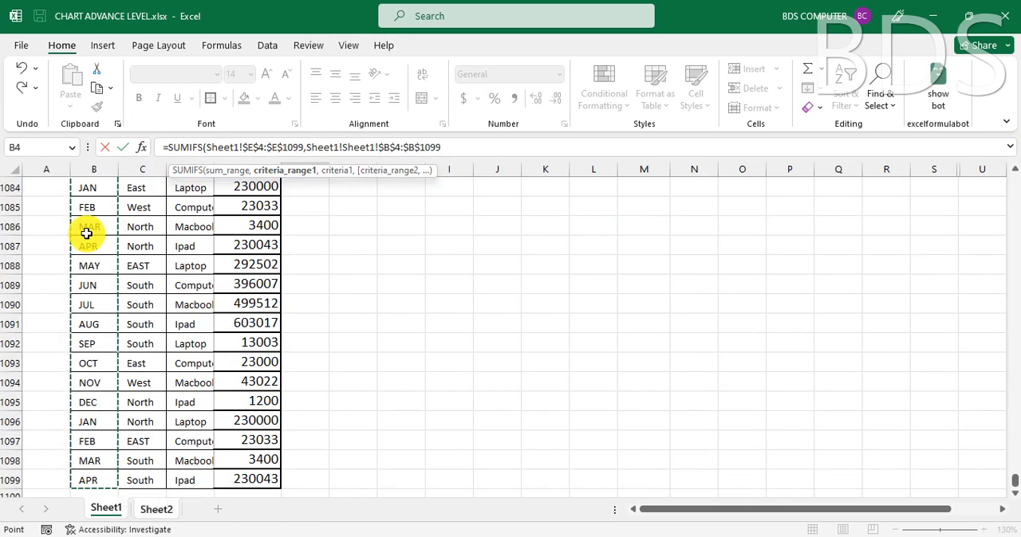
Step: Set the SUMIFS formula's first criteria to the month cell C5 on Sheet2 as the absolute reference Sheet2!$C$5
{"action": "type", "text": ","}
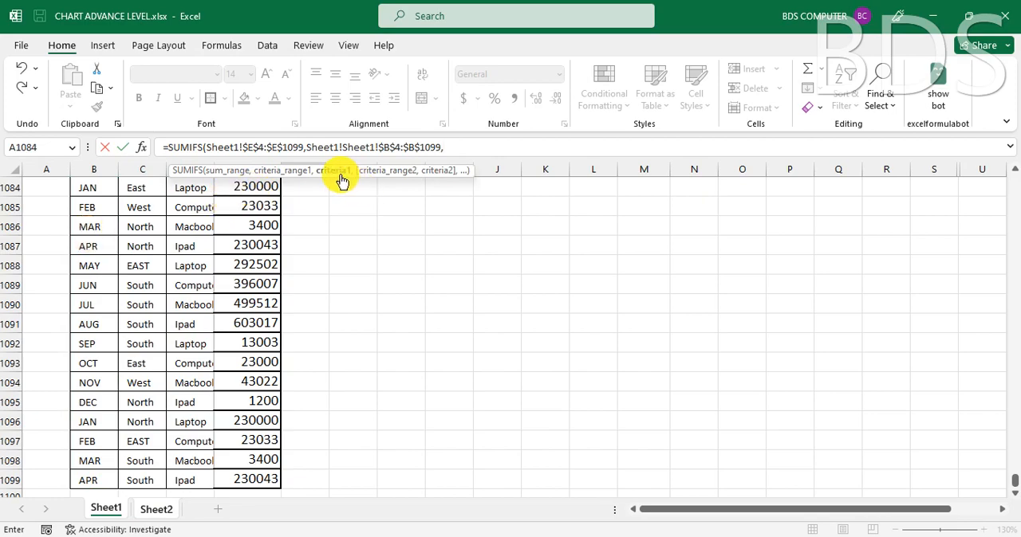
{"action": "left_click", "coordinate": [147, 513]}
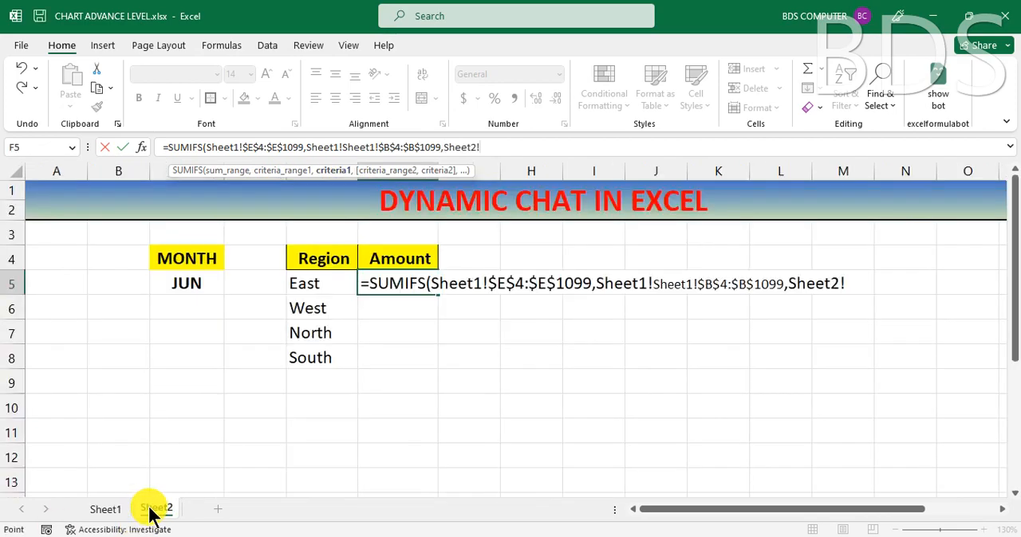
{"action": "left_click", "coordinate": [182, 283]}
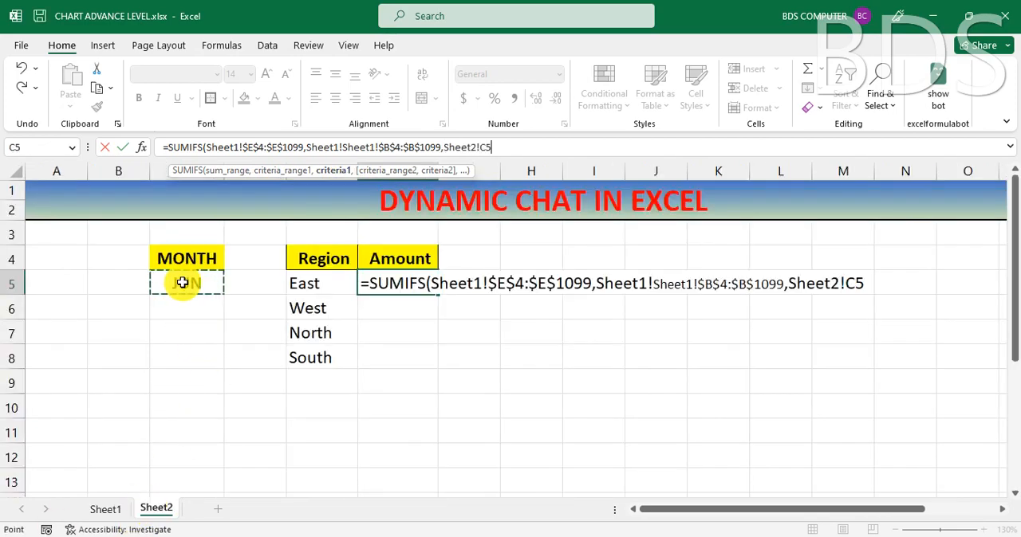
{"action": "key", "text": "F4"}
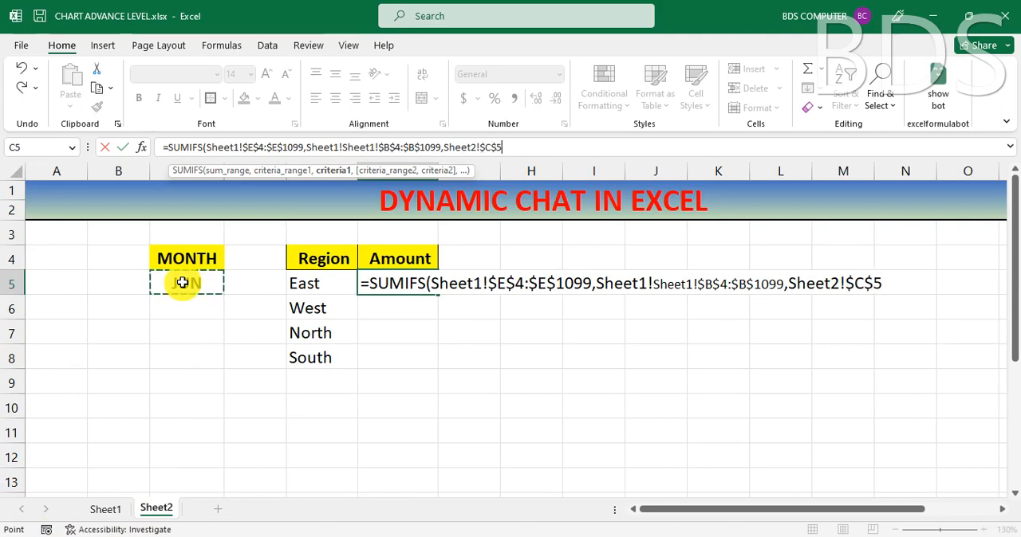
Step: Add the Region column range C4:C1099 on Sheet1 as the formula's second criteria range, made absolute as $C$4:$C$1099
{"action": "type", "text": ","}
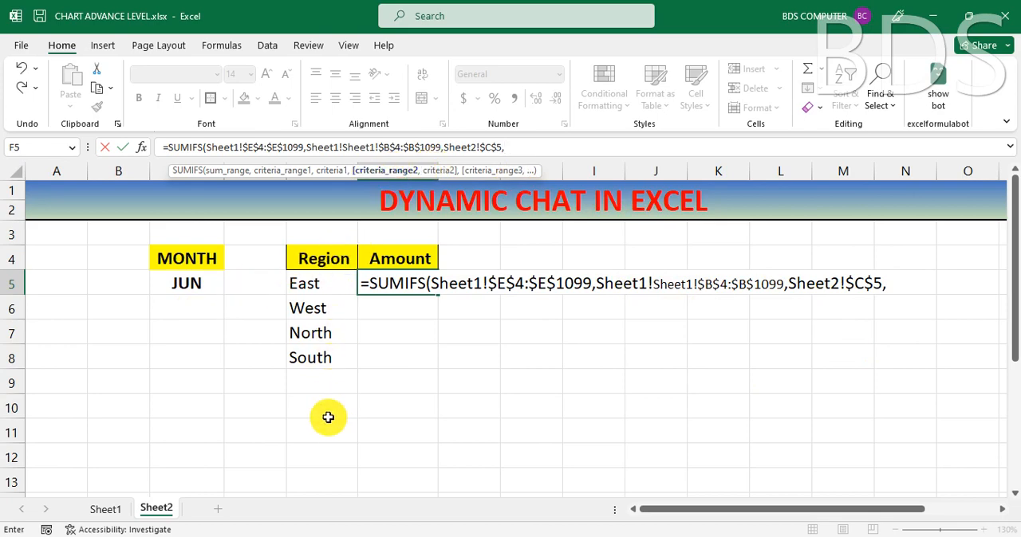
{"action": "left_click", "coordinate": [106, 510]}
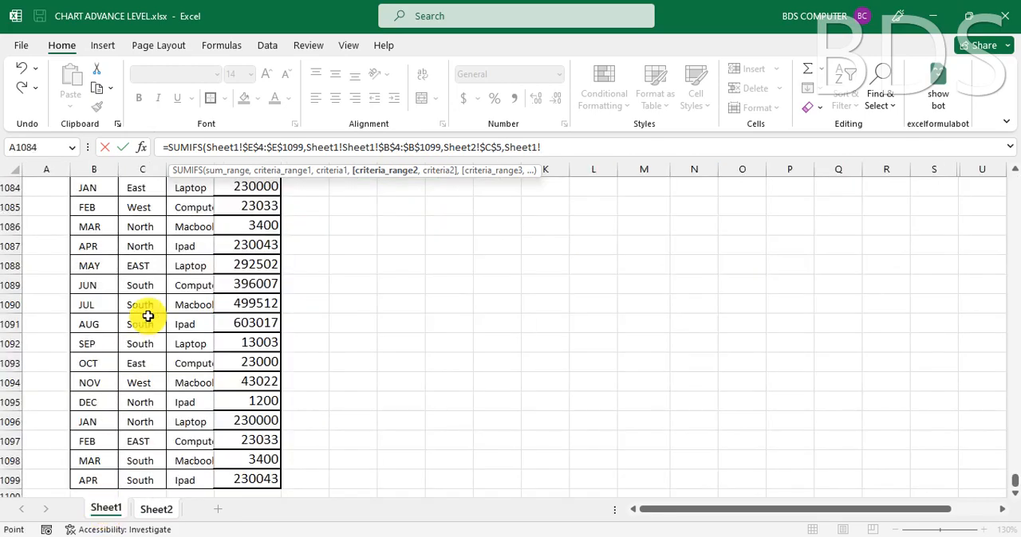
{"action": "left_click_drag", "start_coordinate": [1014, 480], "coordinate": [1013, 155]}
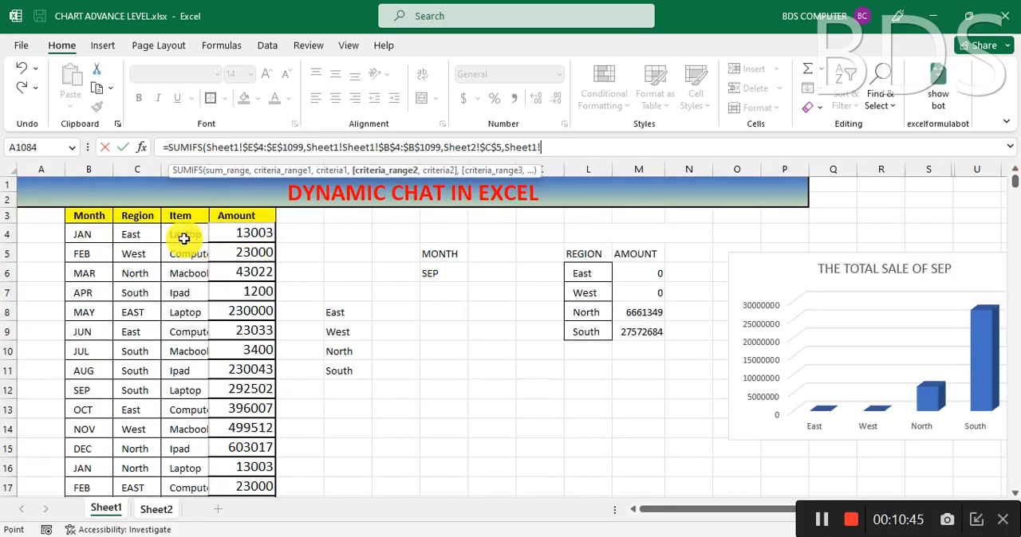
{"action": "left_click", "coordinate": [146, 236]}
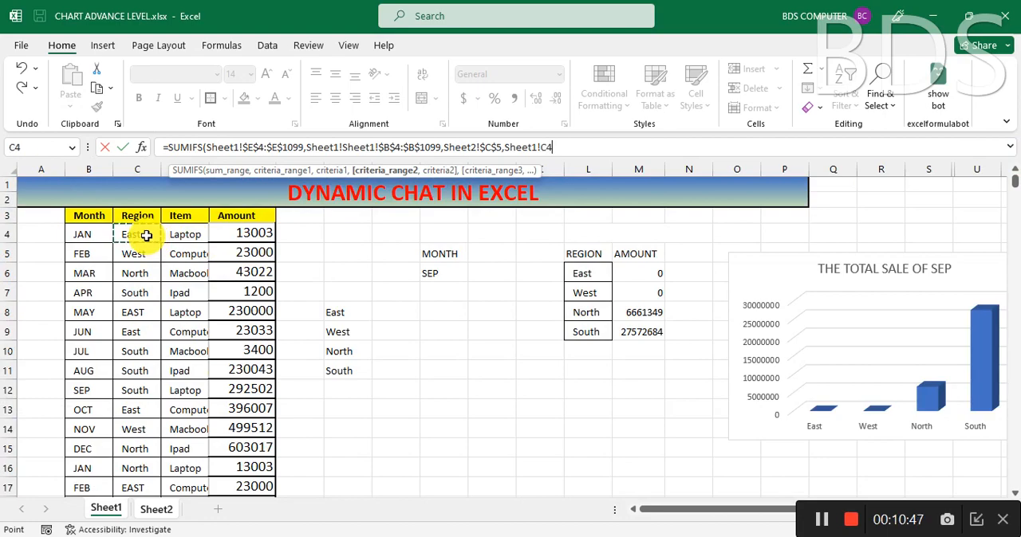
{"action": "key", "text": "ctrl+shift+Down"}
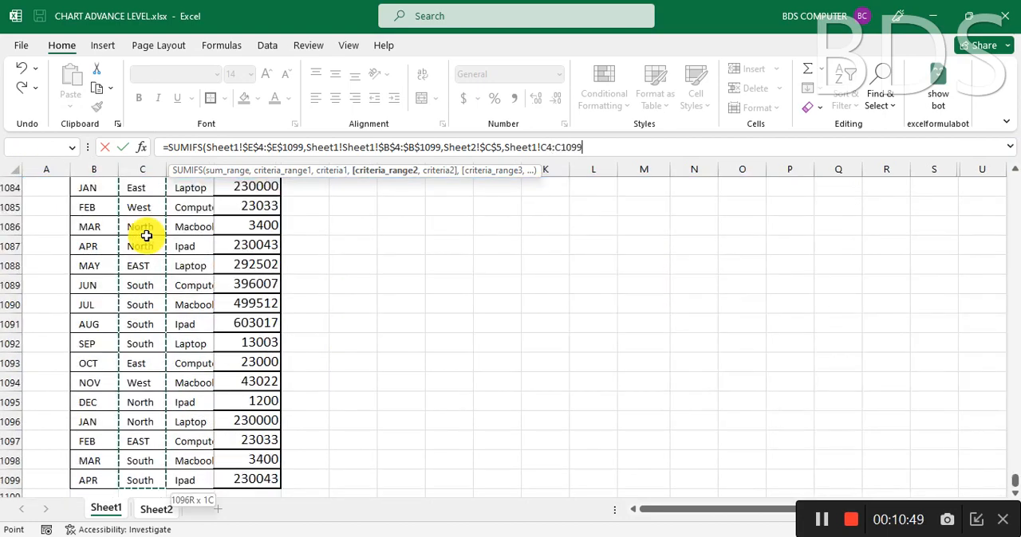
{"action": "key", "text": "F4"}
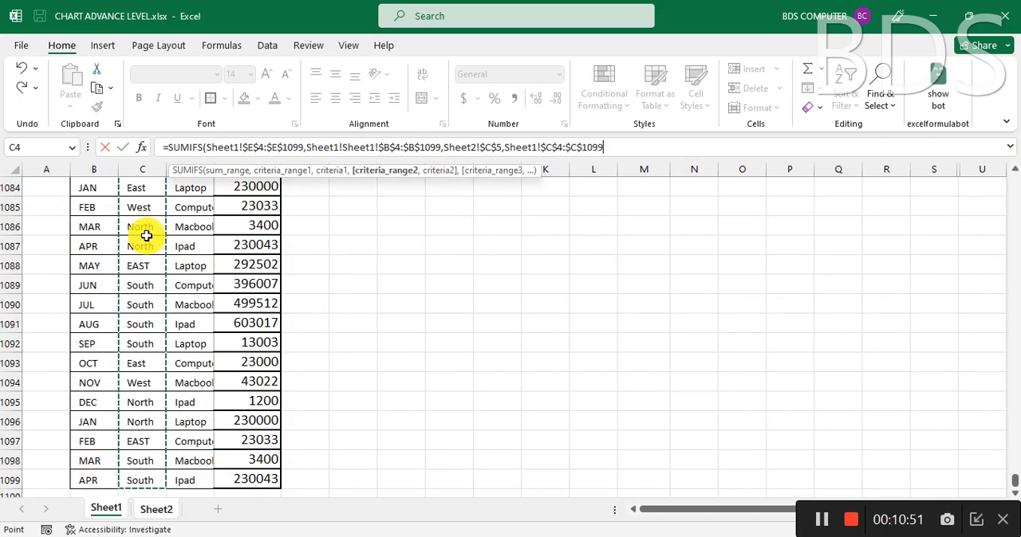
Step: Use region cell E5 on Sheet2 as the second criteria, close the SUMIFS formula and try to enter it
{"action": "type", "text": ","}
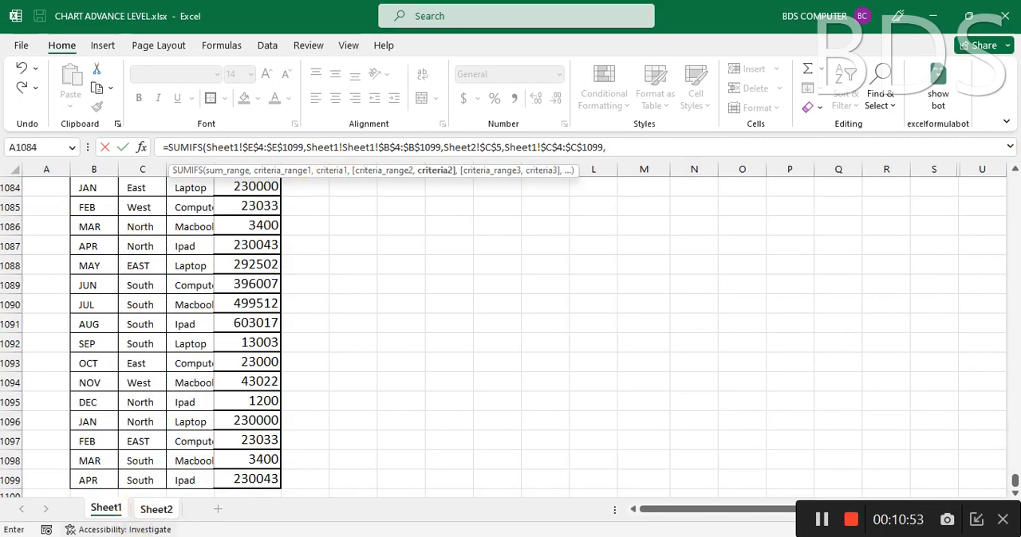
{"action": "left_click", "coordinate": [160, 511]}
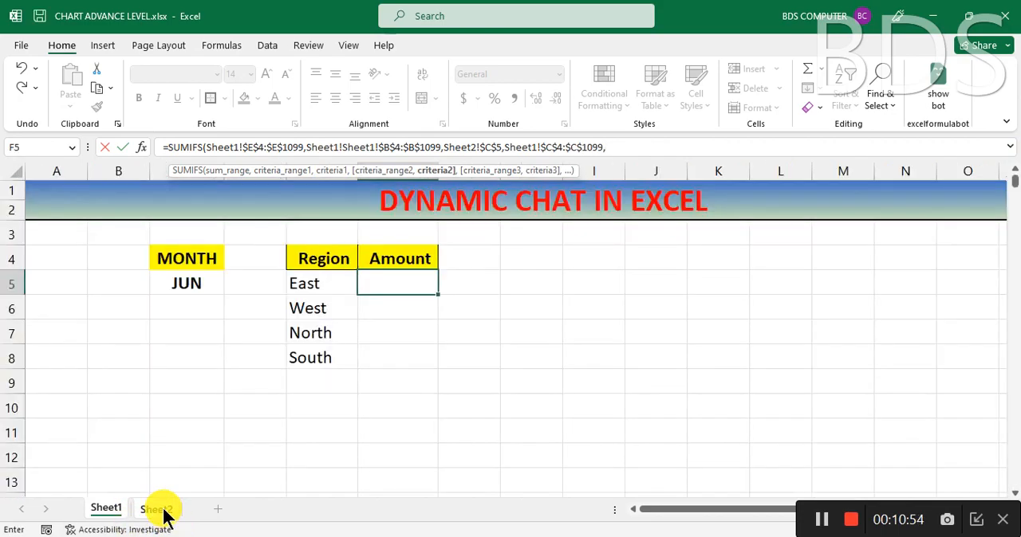
{"action": "left_click", "coordinate": [311, 288]}
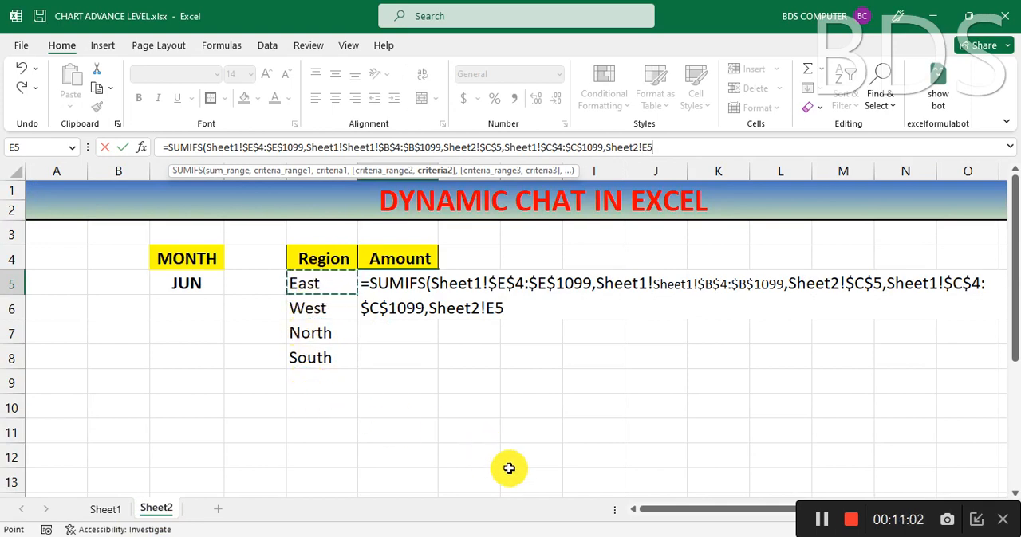
{"action": "type", "text": ")"}
{"action": "key", "text": "Return"}
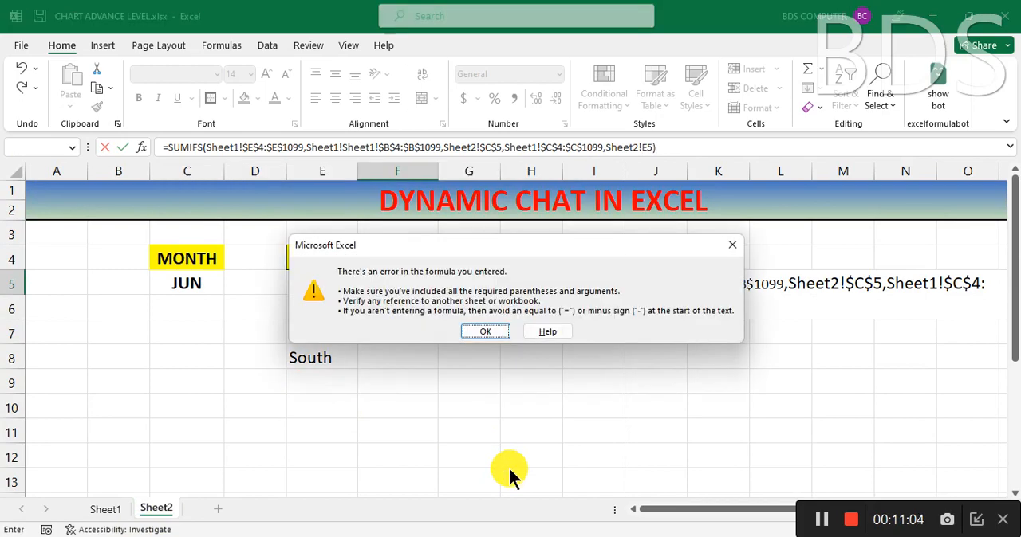
{"action": "key", "text": "Return"}
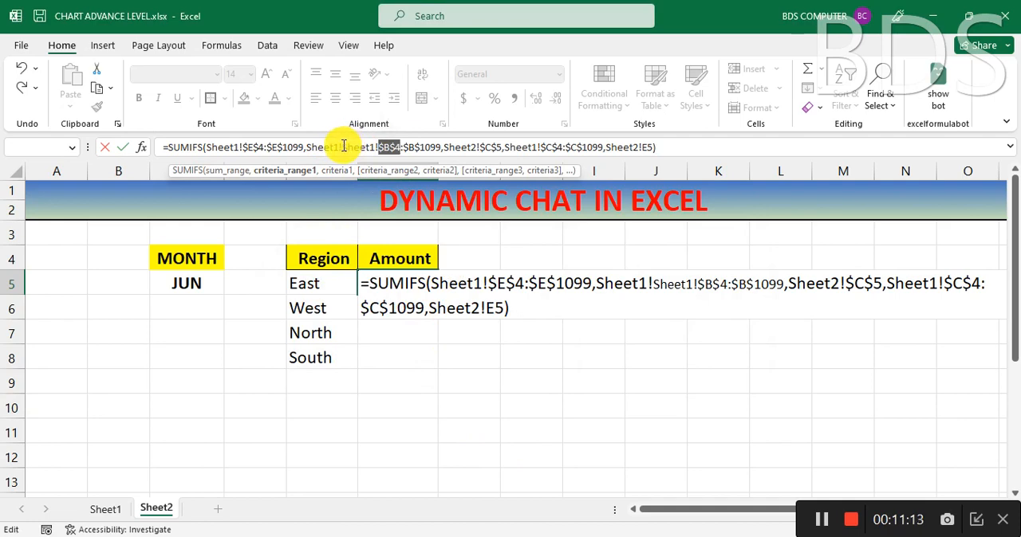
Step: Remove the duplicated Sheet1! prefix before $B$4:$B$1099 in the F5 formula and enter the corrected formula
{"action": "left_click", "coordinate": [371, 147]}
{"action": "key", "text": "BackSpace"}
{"action": "key", "text": "BackSpace"}
{"action": "key", "text": "BackSpace"}
{"action": "key", "text": "BackSpace"}
{"action": "key", "text": "BackSpace"}
{"action": "key", "text": "BackSpace"}
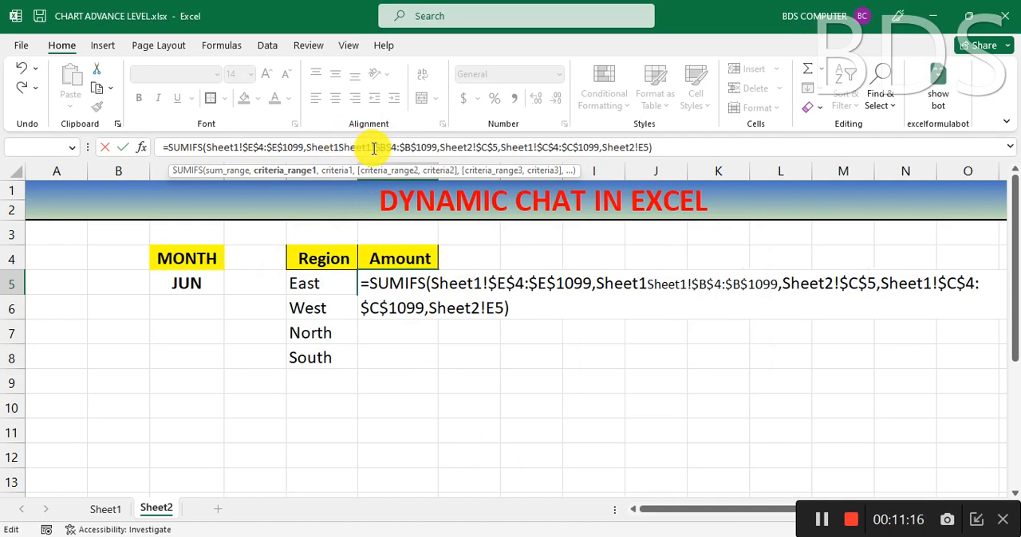
{"action": "key", "text": "BackSpace"}
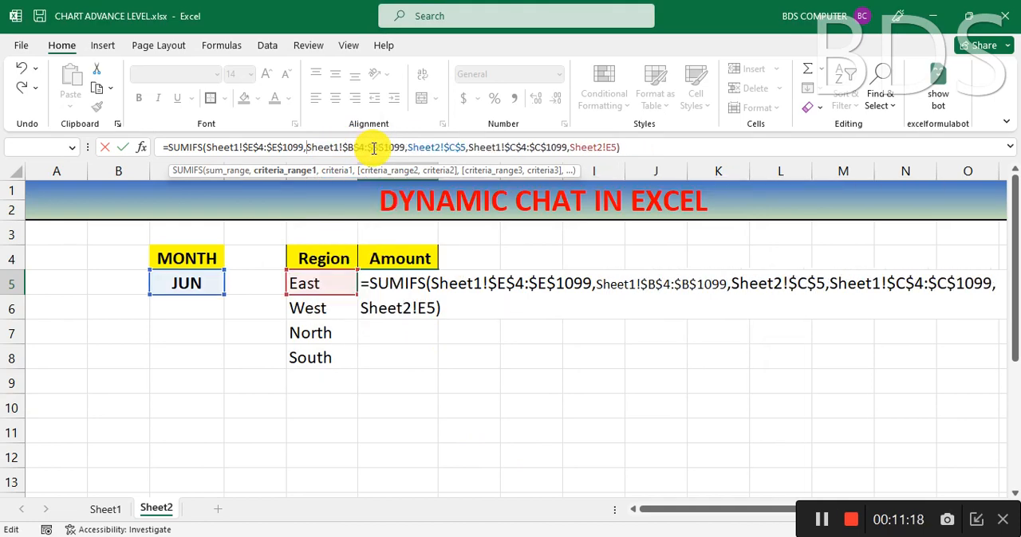
{"action": "left_click", "coordinate": [658, 147]}
{"action": "key", "text": "Return"}
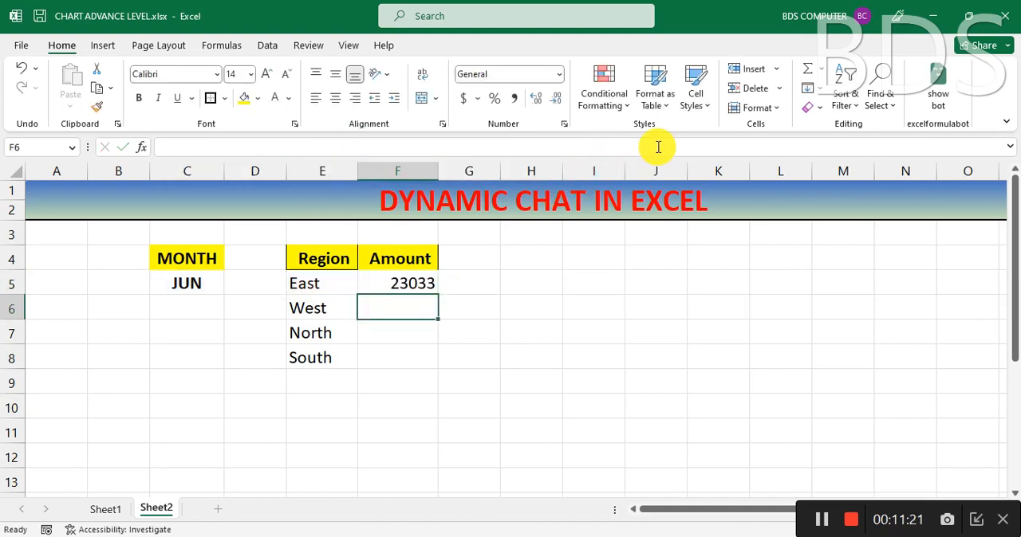
Step: Fill the SUMIFS formula from F5 down to F8 for the West, North and South regions
{"action": "left_click", "coordinate": [408, 284]}
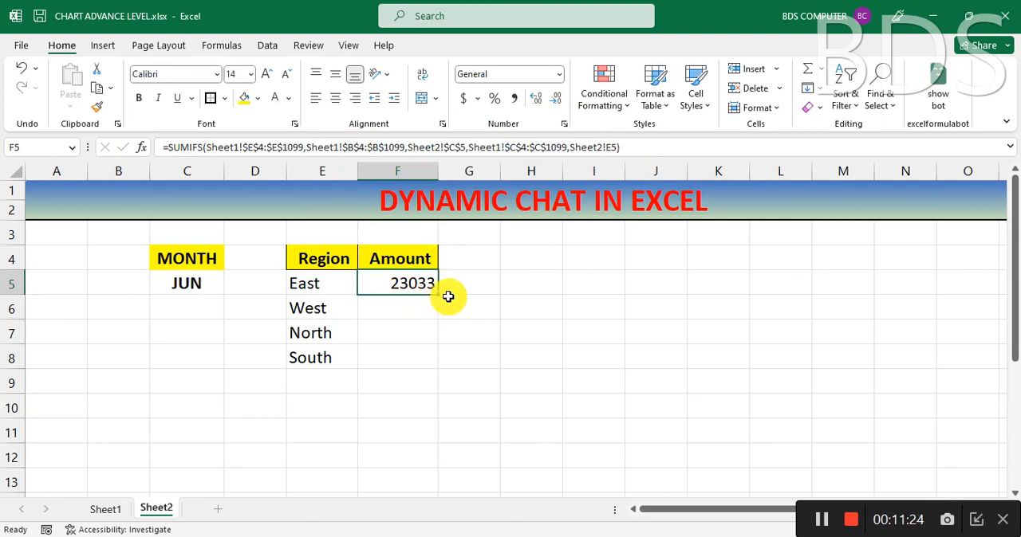
{"action": "left_click_drag", "start_coordinate": [437, 318], "coordinate": [431, 358]}
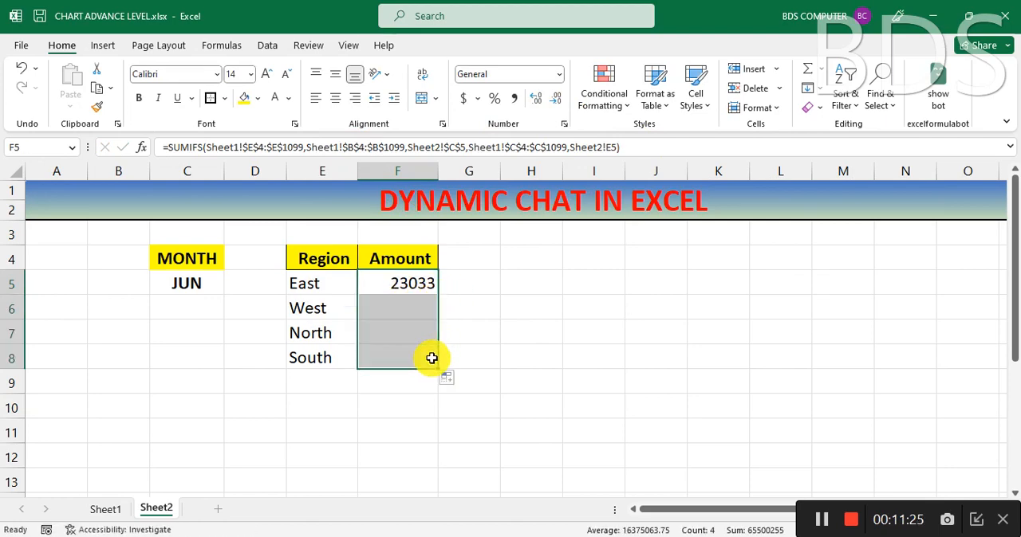
{"action": "left_click", "coordinate": [431, 358]}
Step: Test the region amounts by choosing SEP and finally NOV from the month drop-down in C5
{"action": "left_click", "coordinate": [187, 283]}
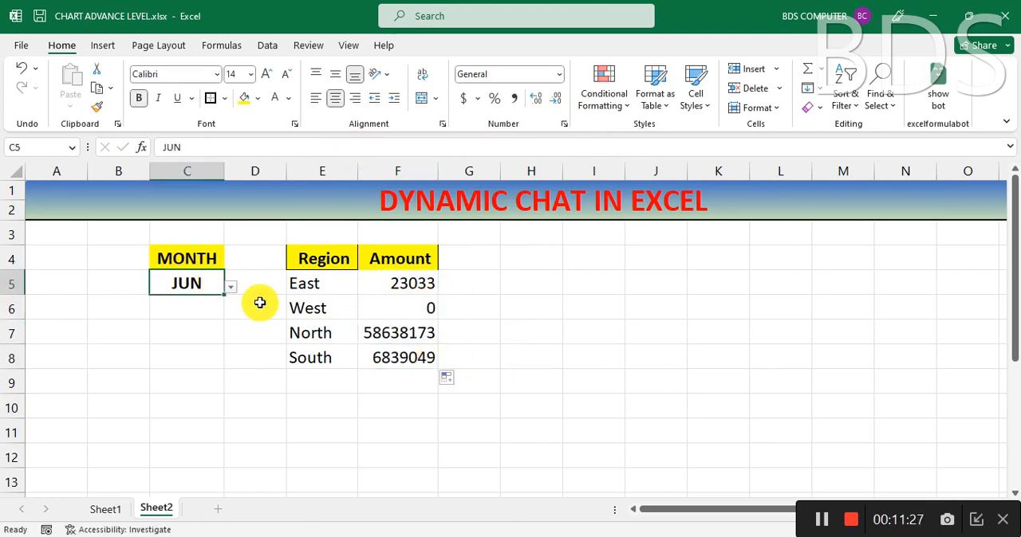
{"action": "left_click", "coordinate": [230, 286]}
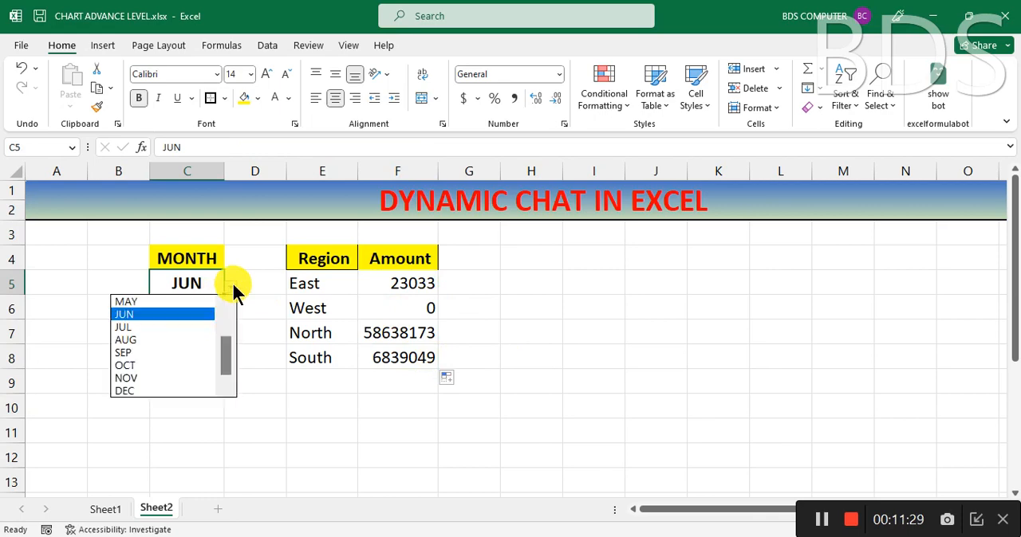
{"action": "left_click", "coordinate": [172, 353]}
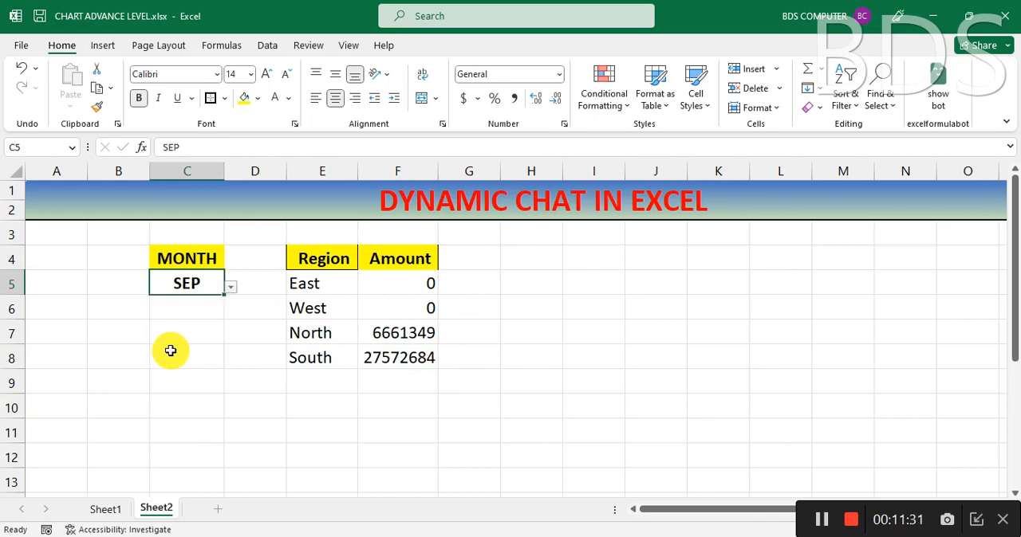
{"action": "left_click", "coordinate": [231, 288]}
{"action": "left_click", "coordinate": [162, 378]}
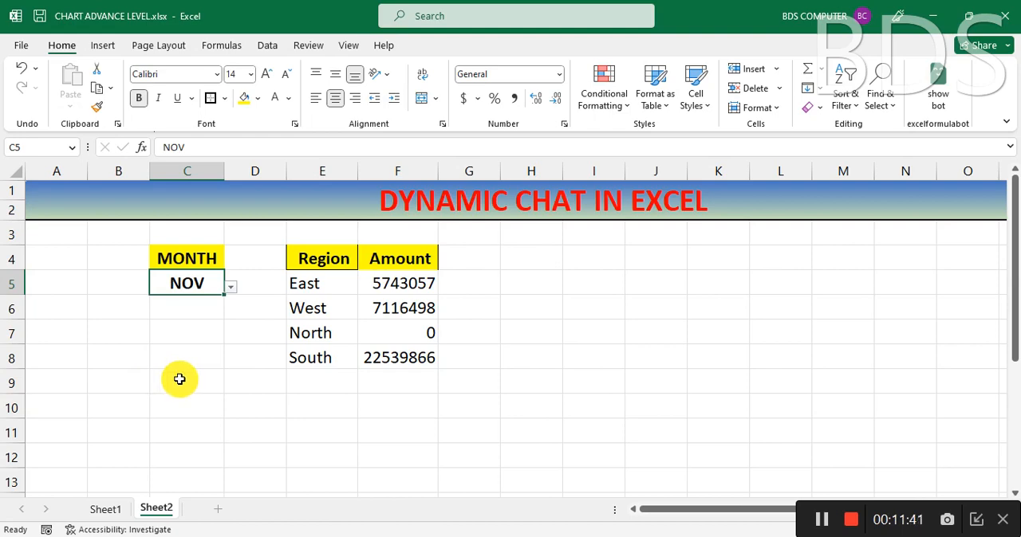
Step: Examine the Month, Region and Amount columns of the source table on Sheet1
{"action": "left_click", "coordinate": [540, 282]}
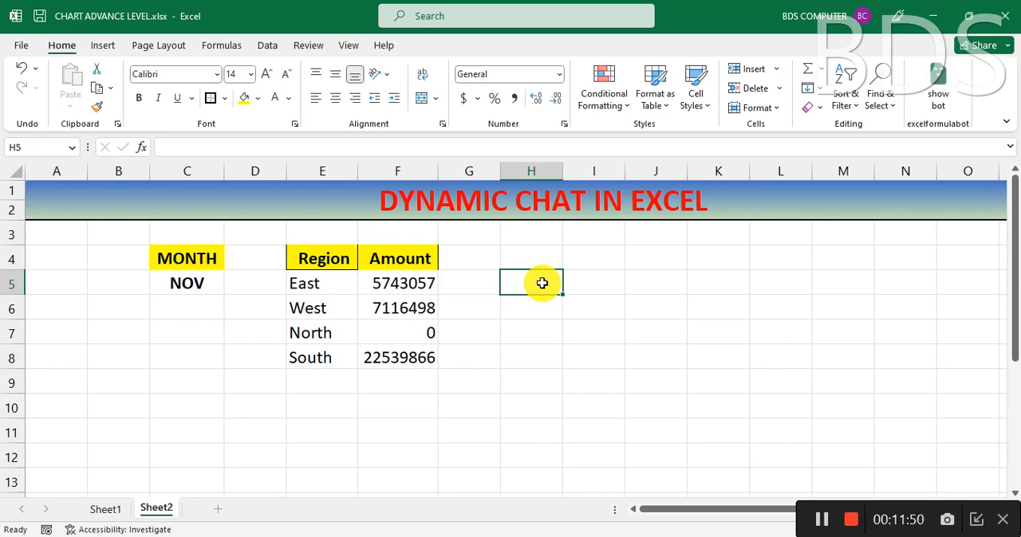
{"action": "left_click", "coordinate": [98, 511]}
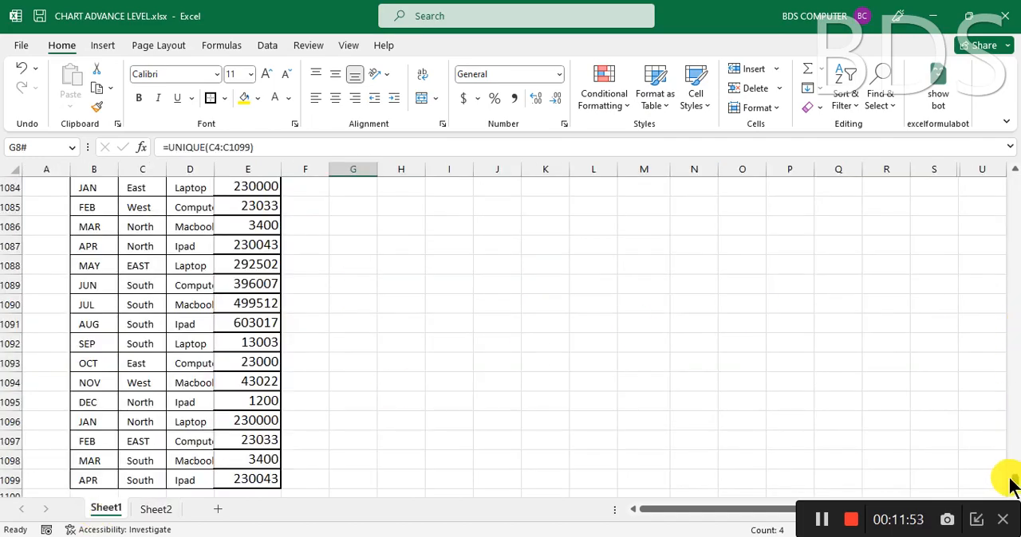
{"action": "left_click_drag", "start_coordinate": [1018, 481], "coordinate": [1011, 118]}
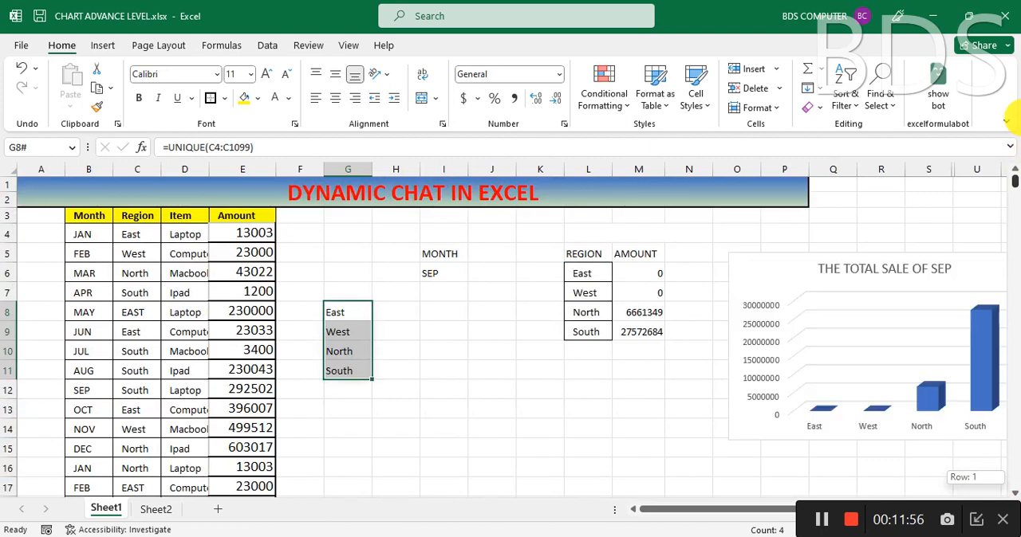
{"action": "left_click", "coordinate": [245, 236]}
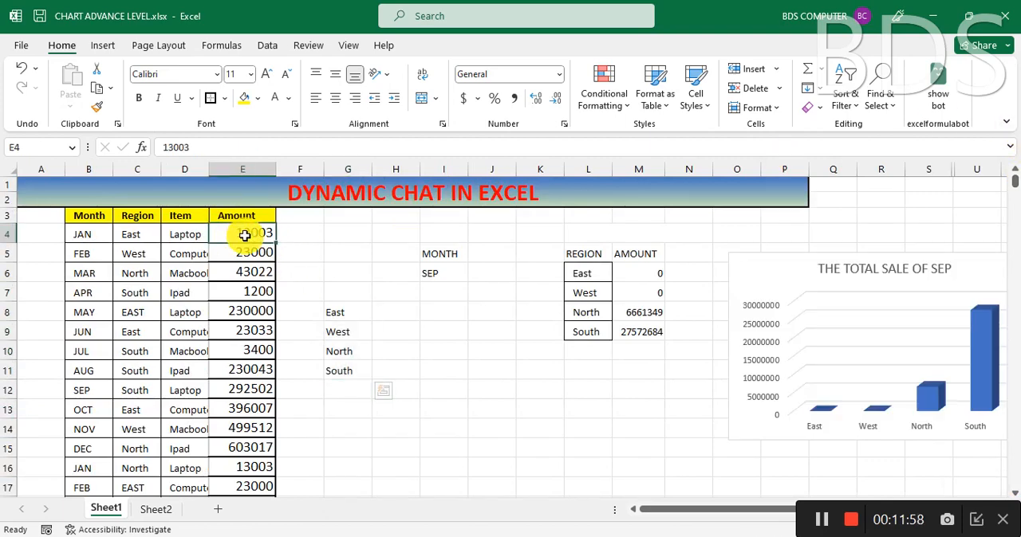
{"action": "left_click_drag", "start_coordinate": [244, 235], "coordinate": [254, 255]}
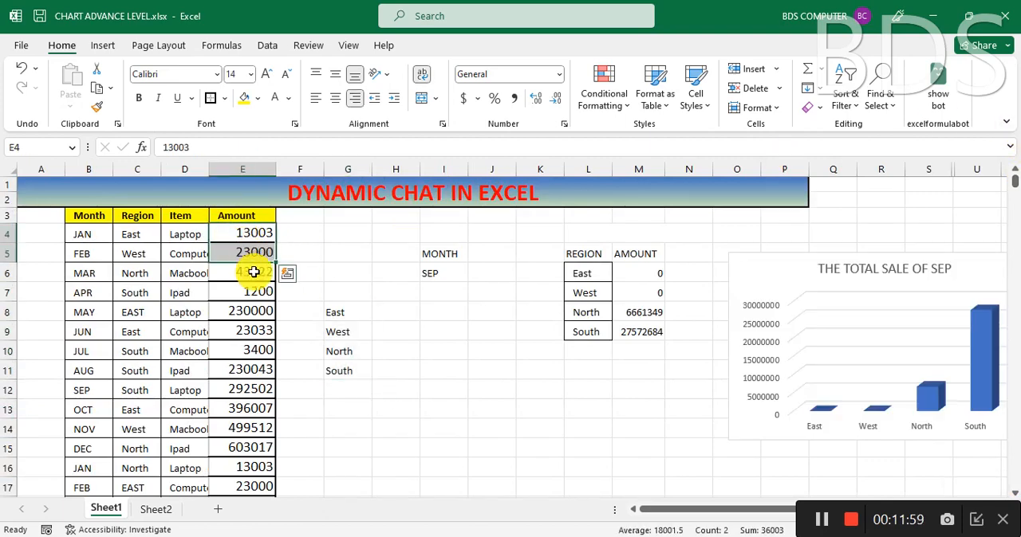
{"action": "left_click", "coordinate": [348, 257]}
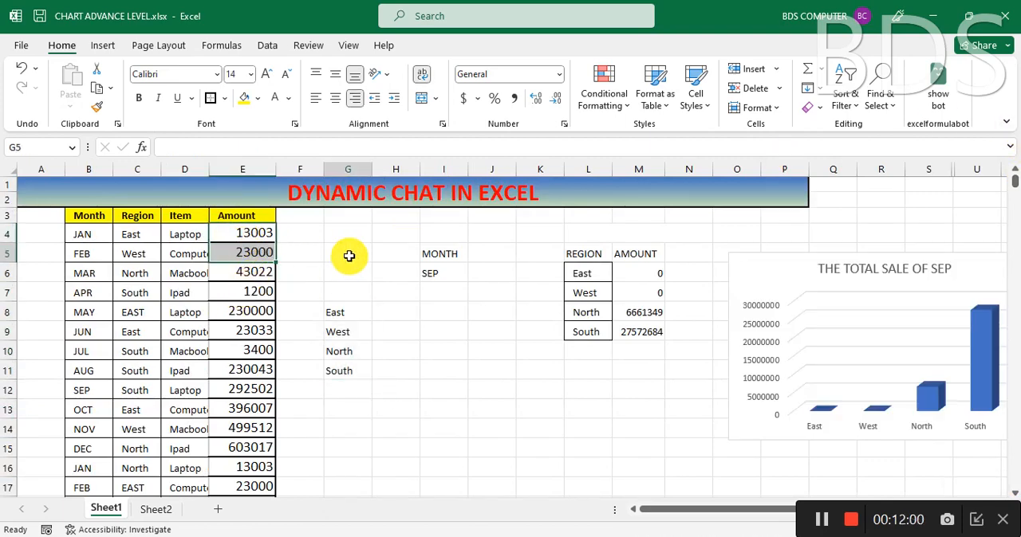
{"action": "left_click", "coordinate": [89, 237]}
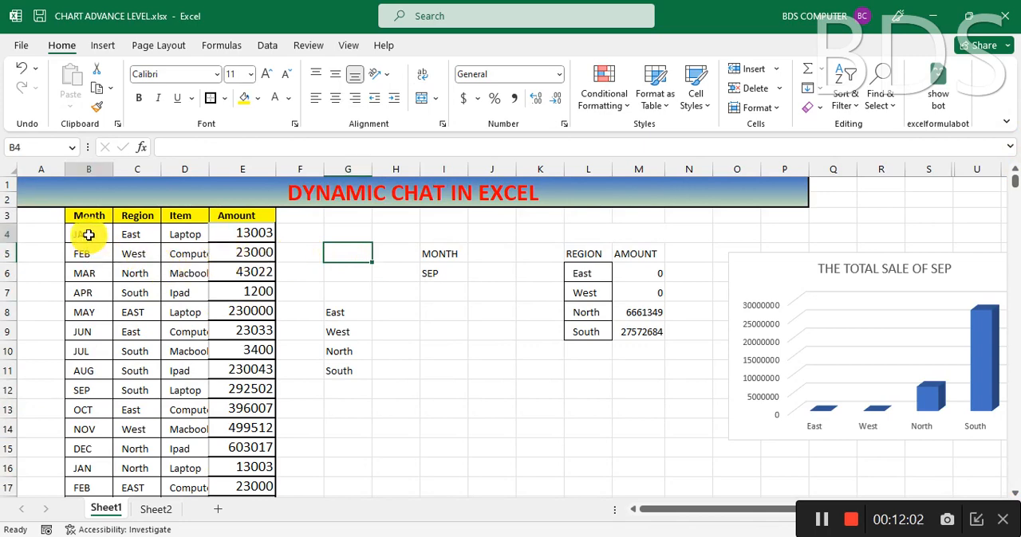
{"action": "left_click", "coordinate": [248, 236]}
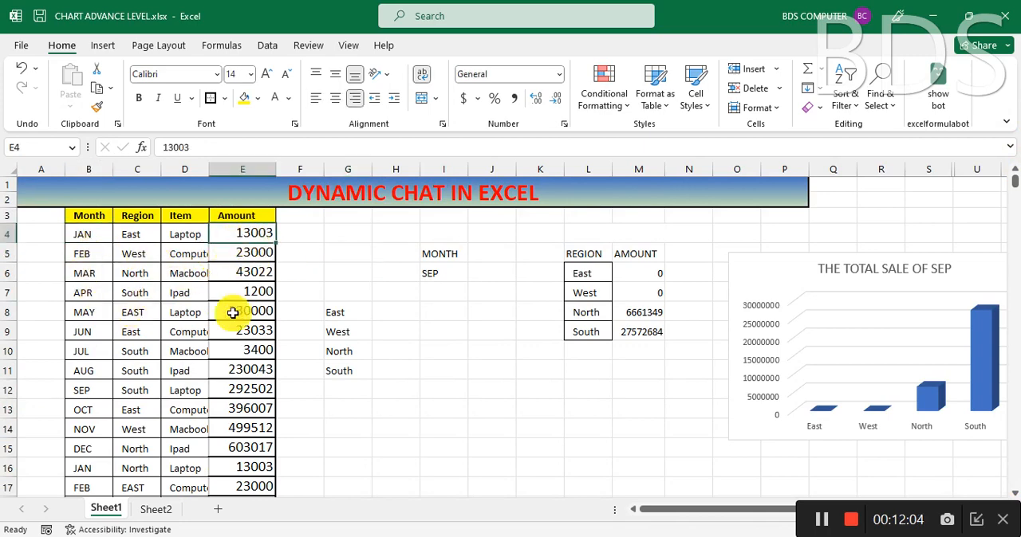
{"action": "left_click", "coordinate": [147, 236]}
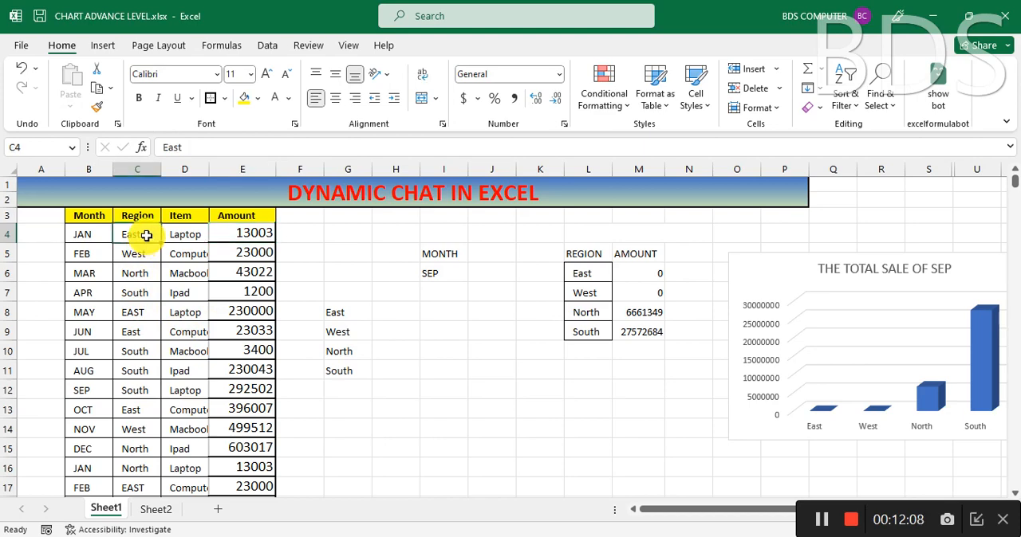
Step: Name the Month values in B4:B1099 on Sheet1 as the range MONTHDATA
{"action": "left_click", "coordinate": [83, 237]}
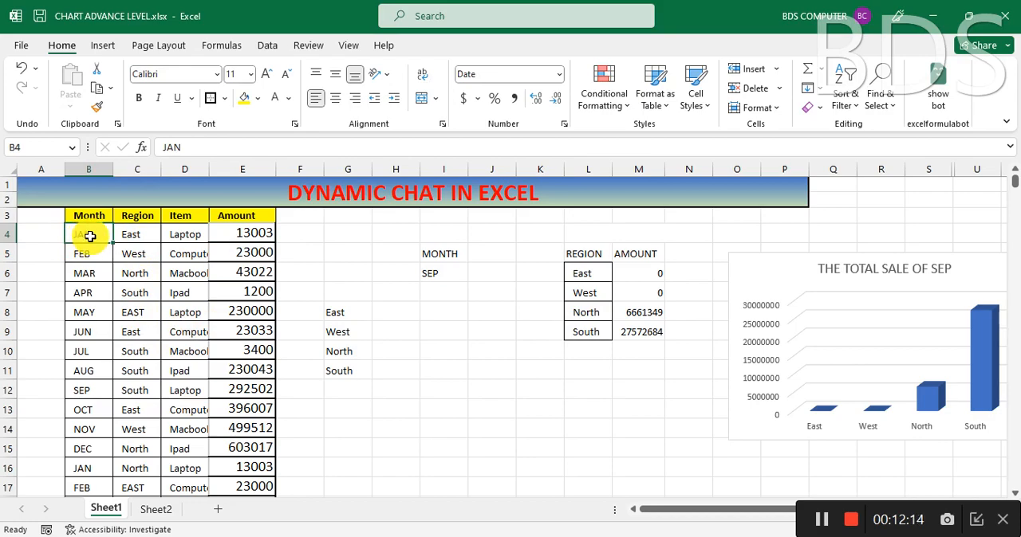
{"action": "key", "text": "ctrl+shift+Down"}
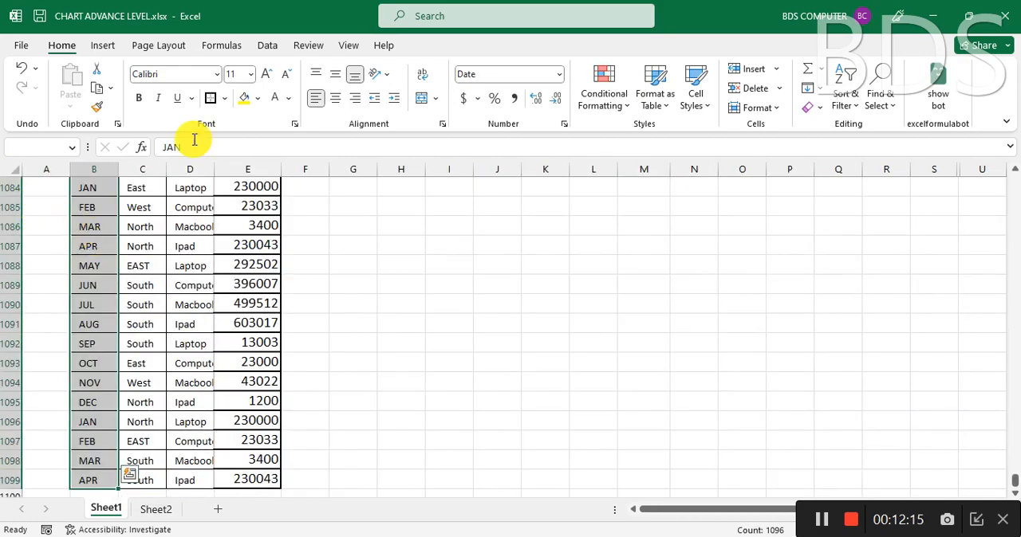
{"action": "left_click", "coordinate": [29, 148]}
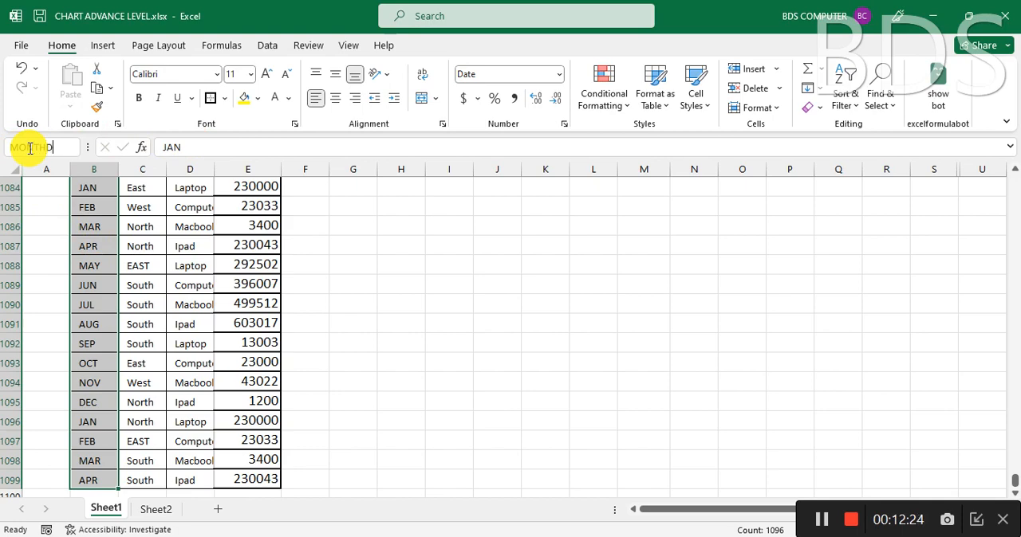
{"action": "type", "text": "MONTHDATA"}
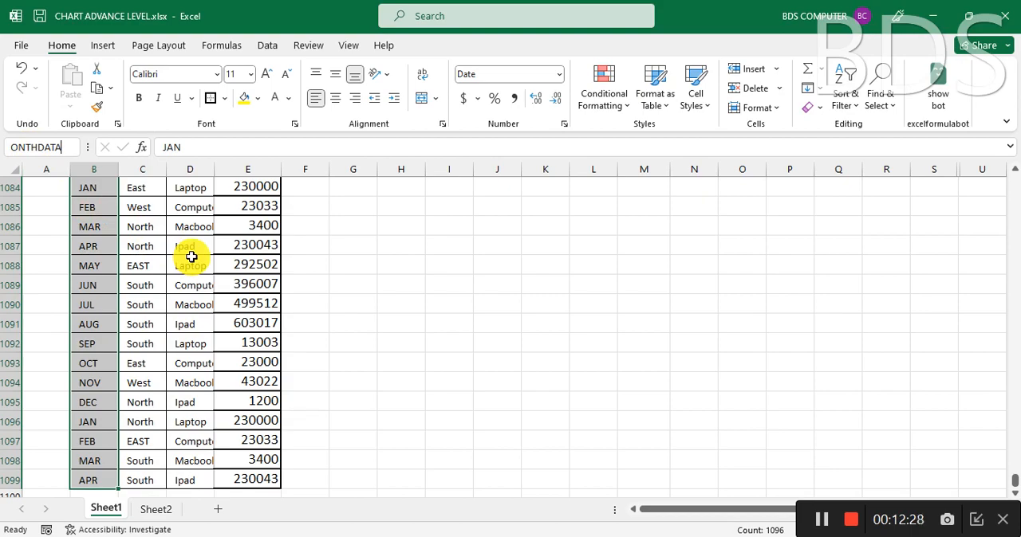
{"action": "key", "text": "Return"}
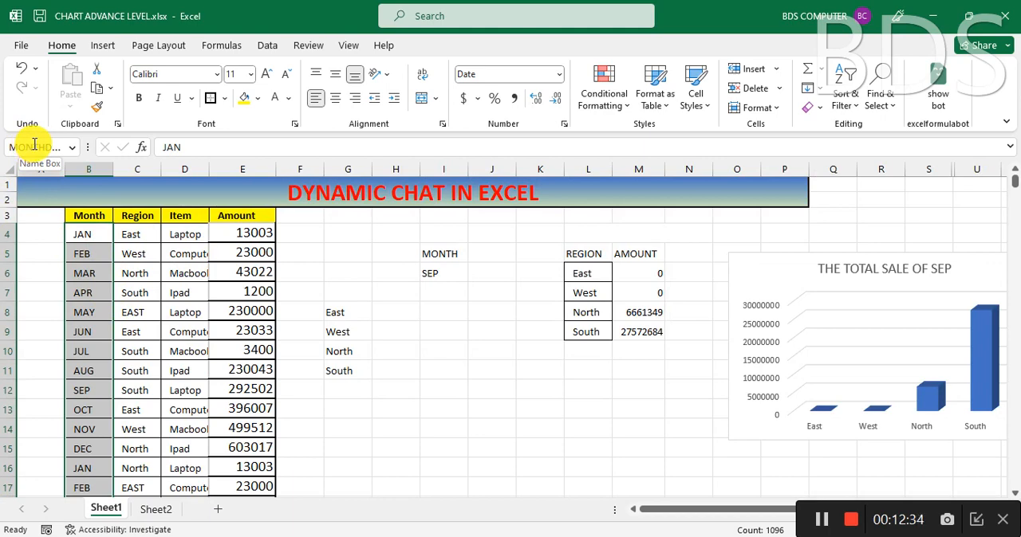
Step: Name the Region values in C4:C1099 on Sheet1 as the range RDATA
{"action": "left_click", "coordinate": [140, 234]}
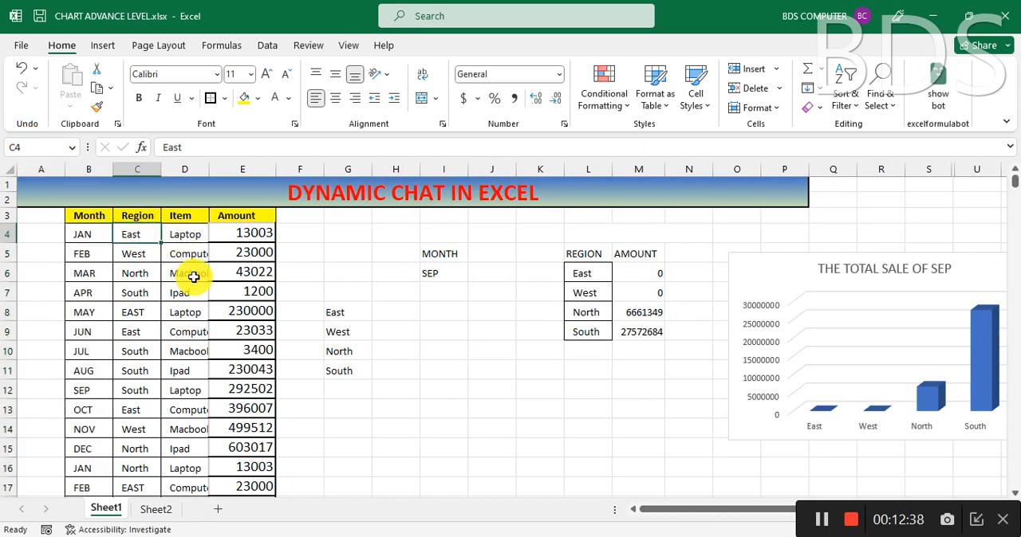
{"action": "key", "text": "ctrl+shift+Down"}
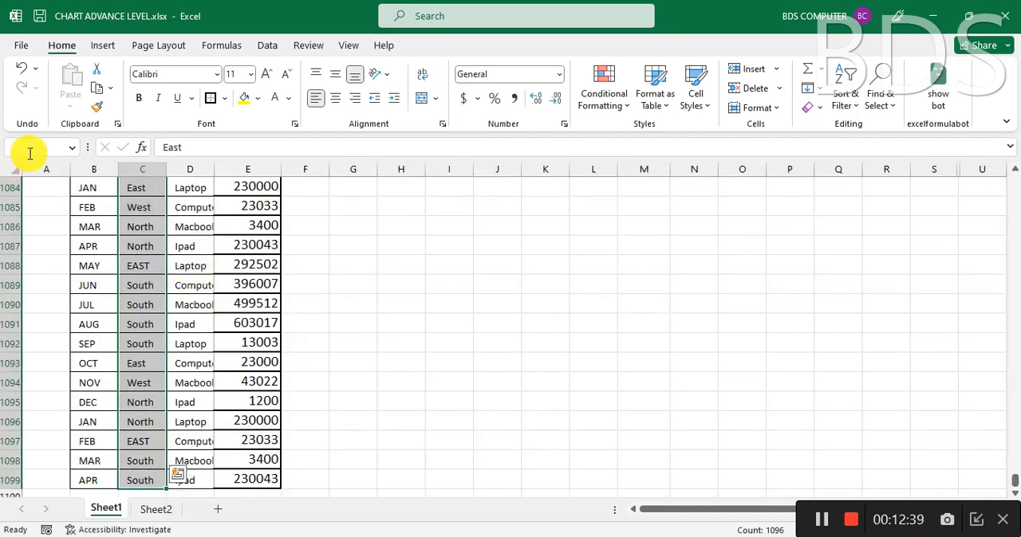
{"action": "left_click", "coordinate": [35, 148]}
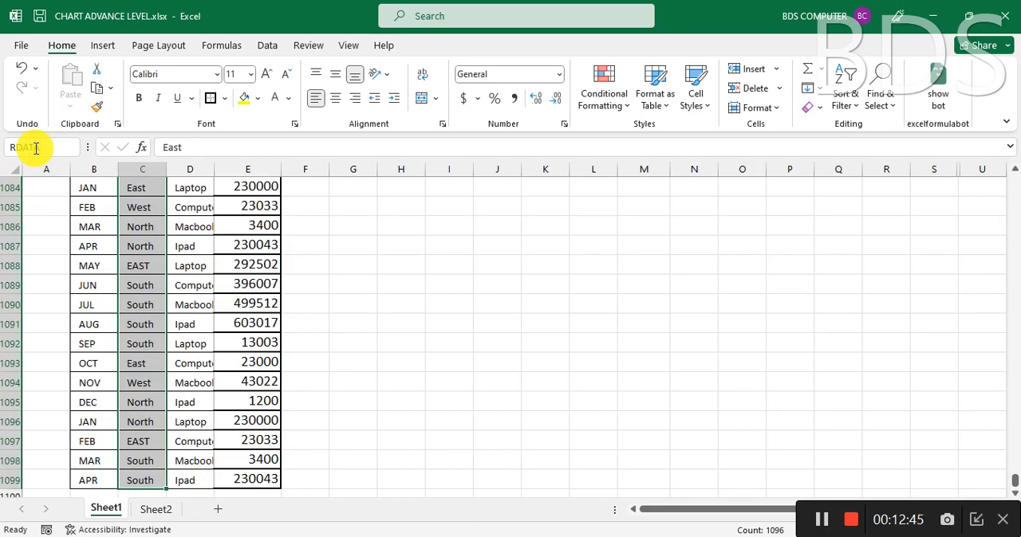
{"action": "key", "text": "Return"}
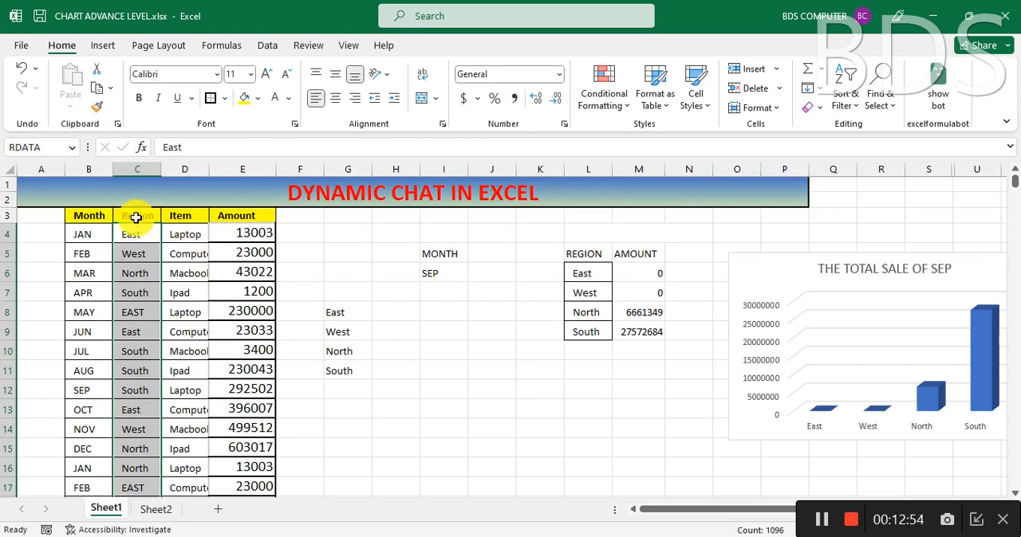
Step: Name the Amount values in E4:E1099 on Sheet1 as the range TOTALDATA
{"action": "left_click", "coordinate": [251, 235]}
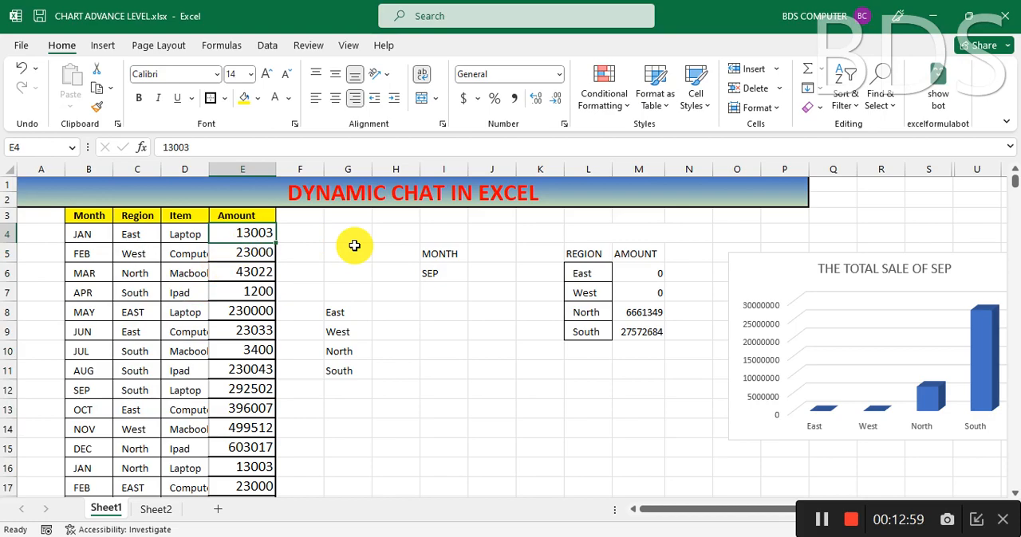
{"action": "key", "text": "ctrl+shift+Down"}
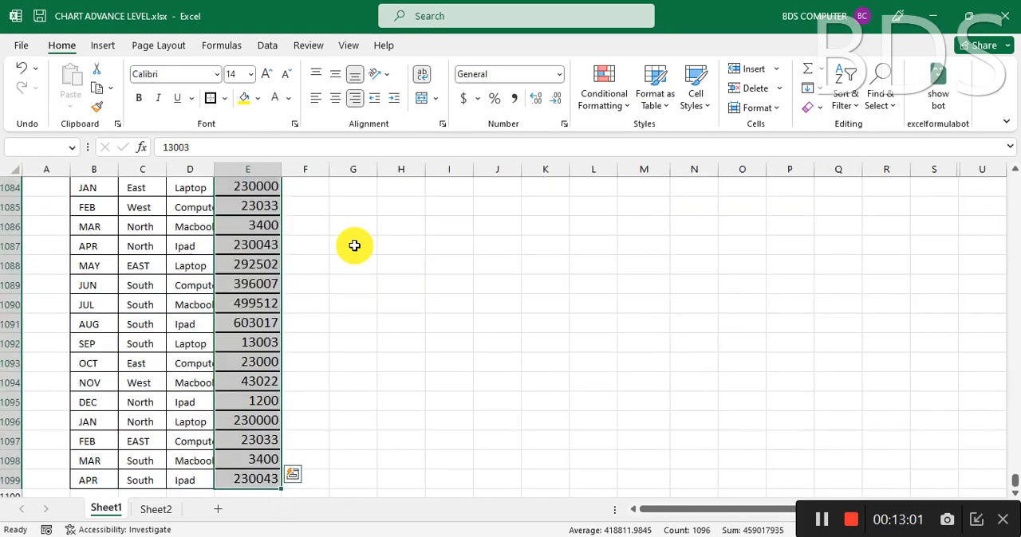
{"action": "left_click", "coordinate": [34, 151]}
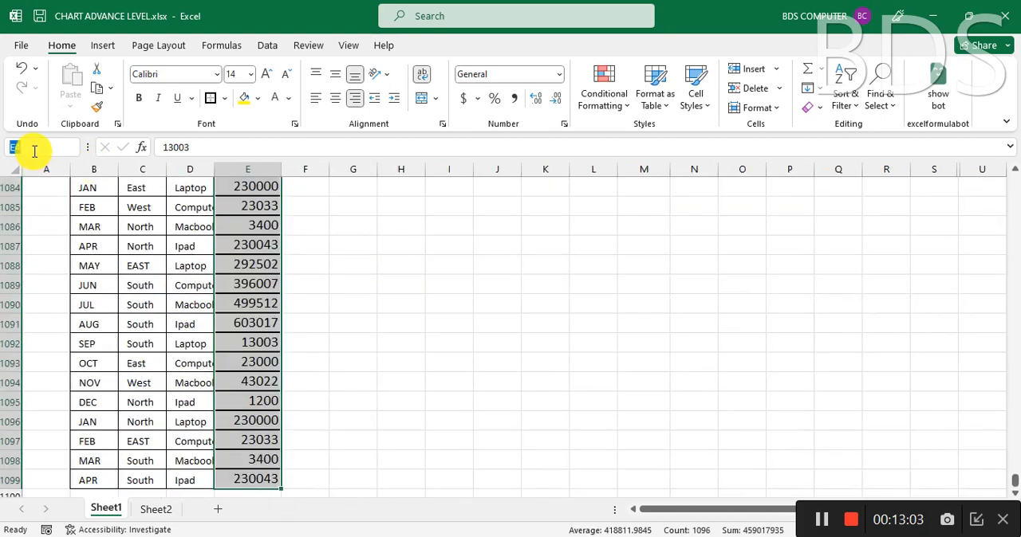
{"action": "type", "text": "TOTALDATA"}
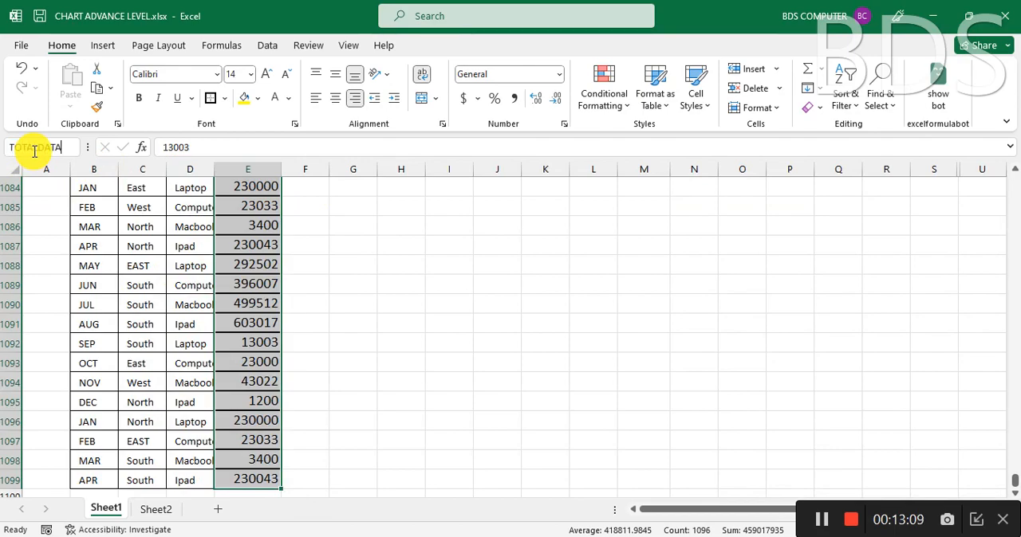
{"action": "key", "text": "Return"}
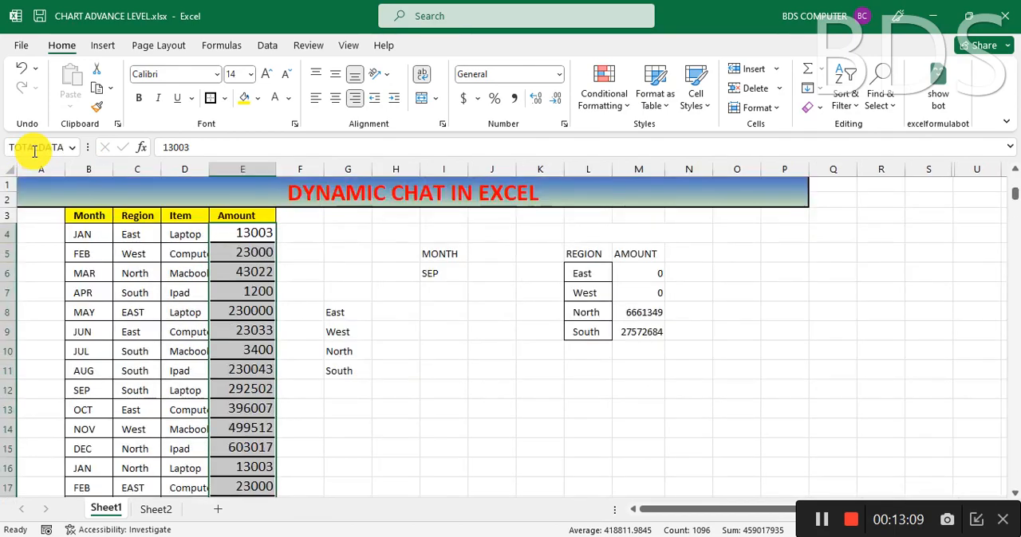
Step: Begin a SUMIFS formula in G5 on Sheet2 with the named range TOTALDATA as the sum range
{"action": "left_click", "coordinate": [164, 513]}
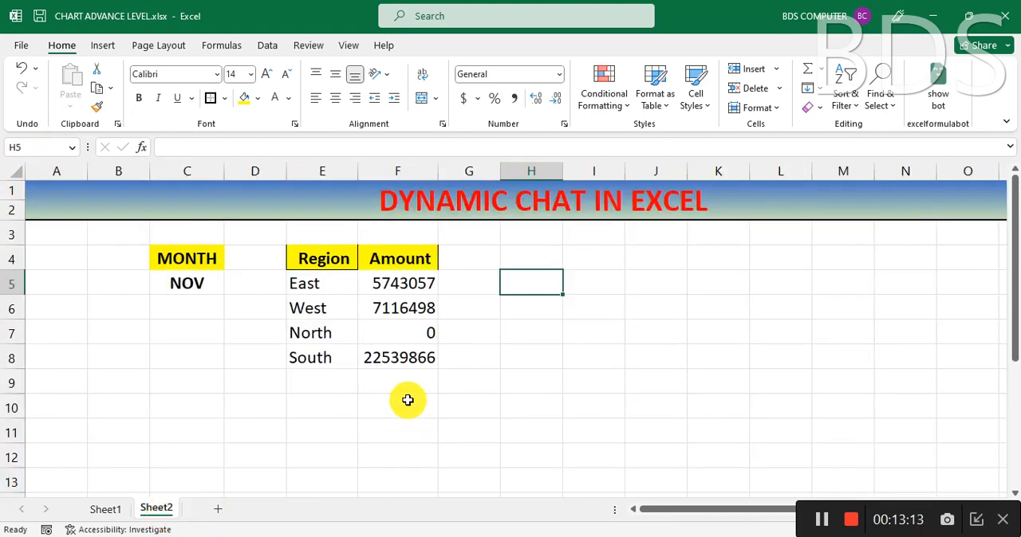
{"action": "left_click", "coordinate": [478, 286]}
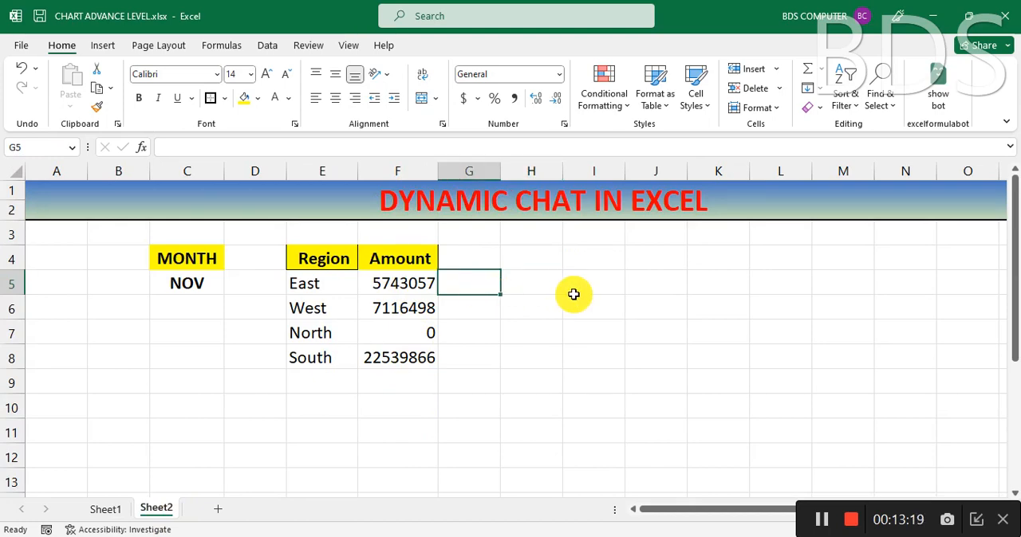
{"action": "type", "text": "=SUMI"}
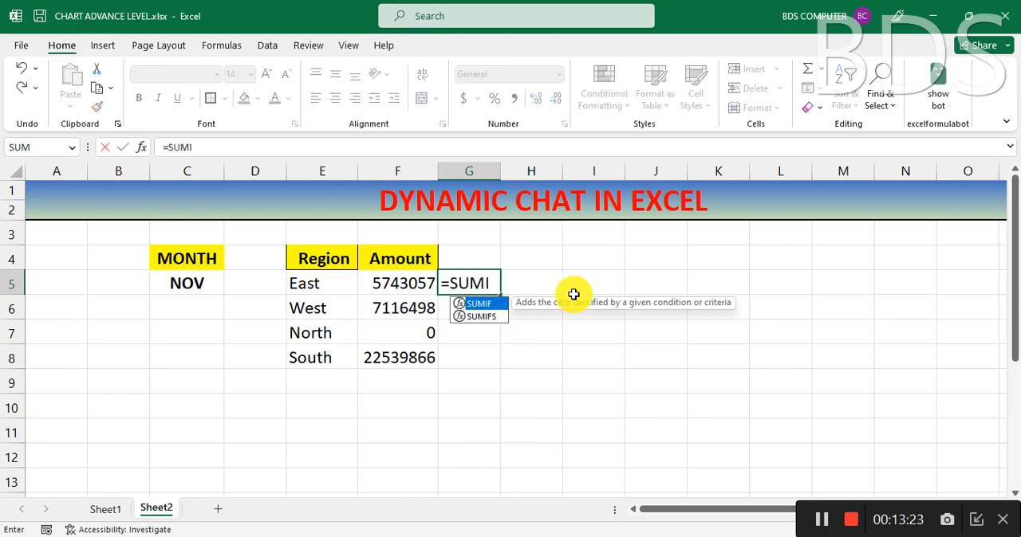
{"action": "type", "text": "FS"}
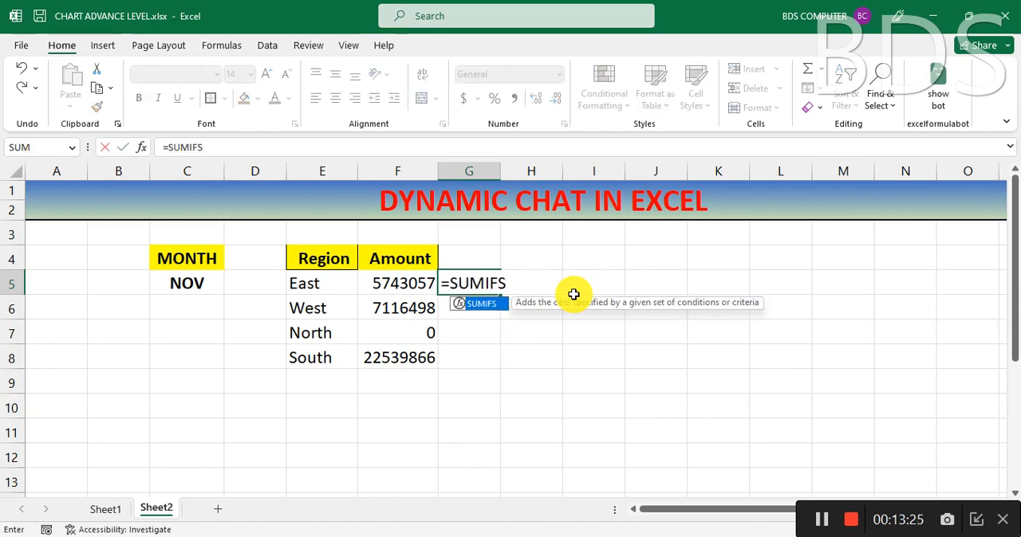
{"action": "type", "text": "("}
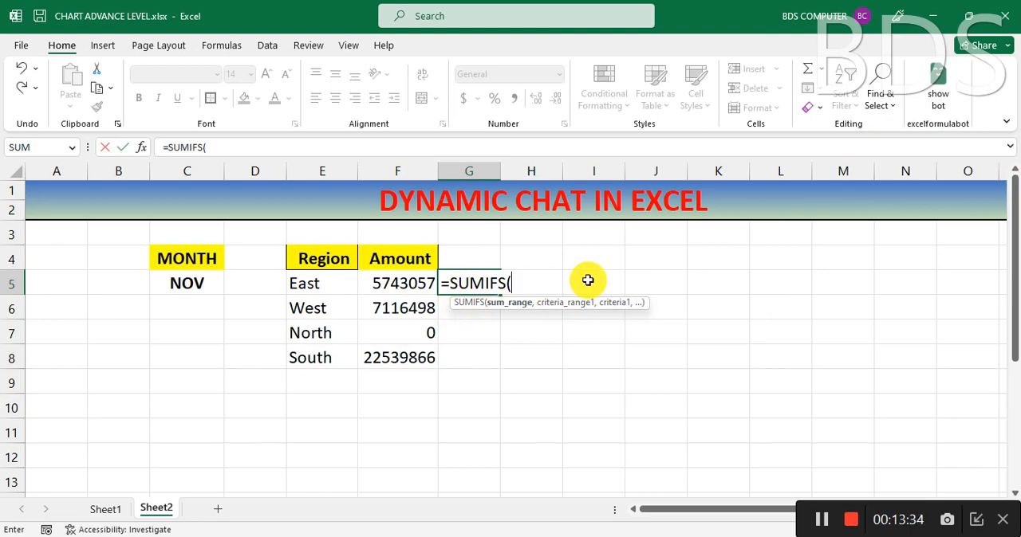
{"action": "type", "text": "TOT"}
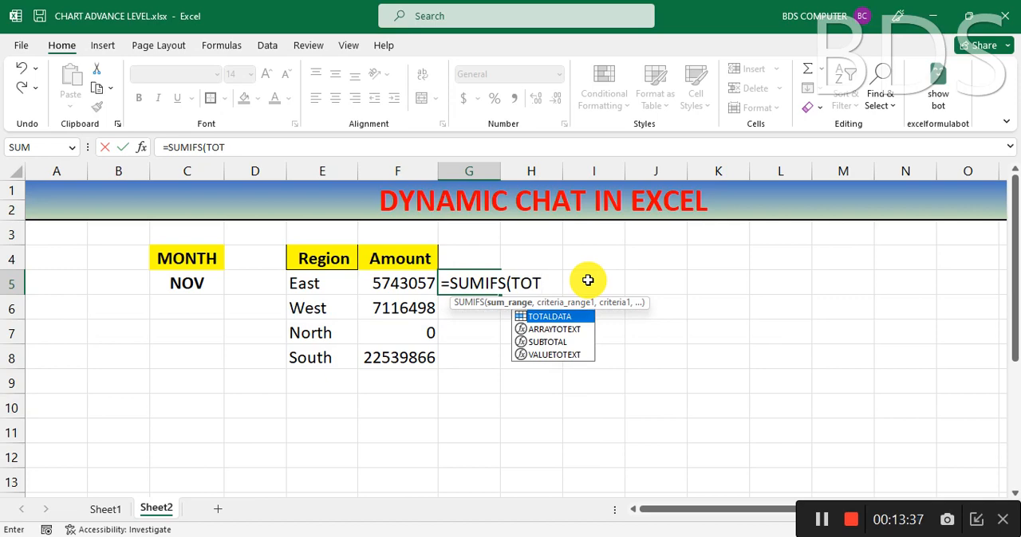
{"action": "type", "text": "AL"}
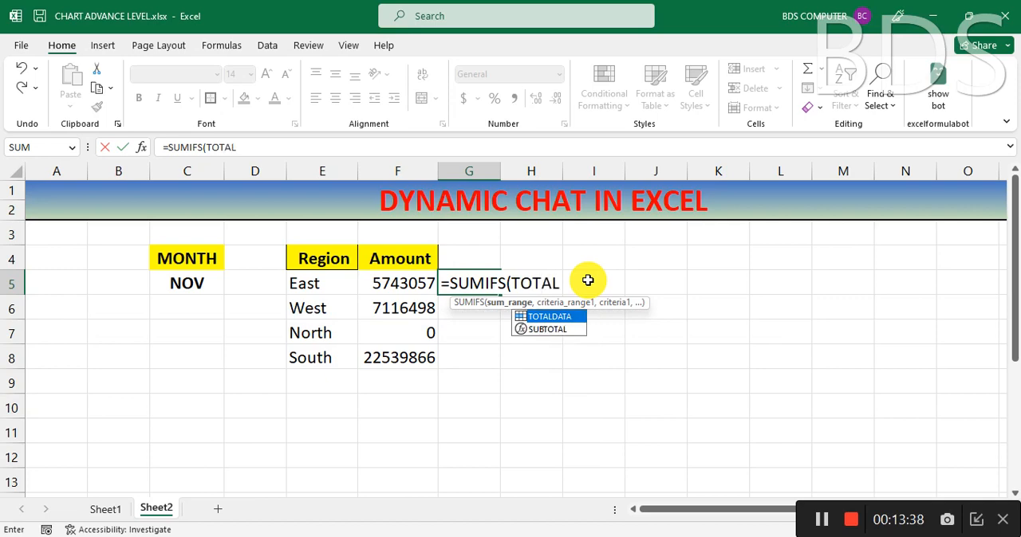
{"action": "double_click", "coordinate": [559, 315]}
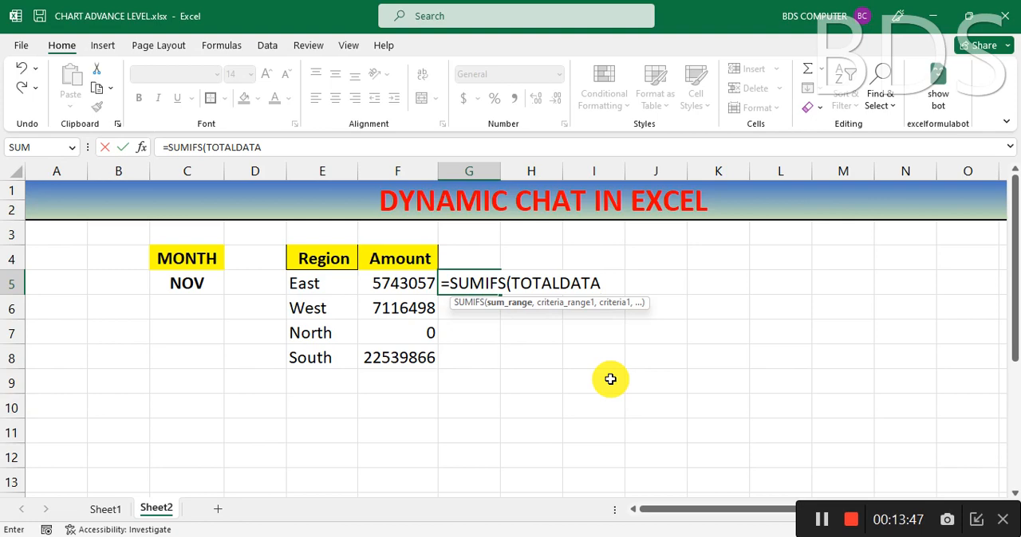
{"action": "type", "text": ","}
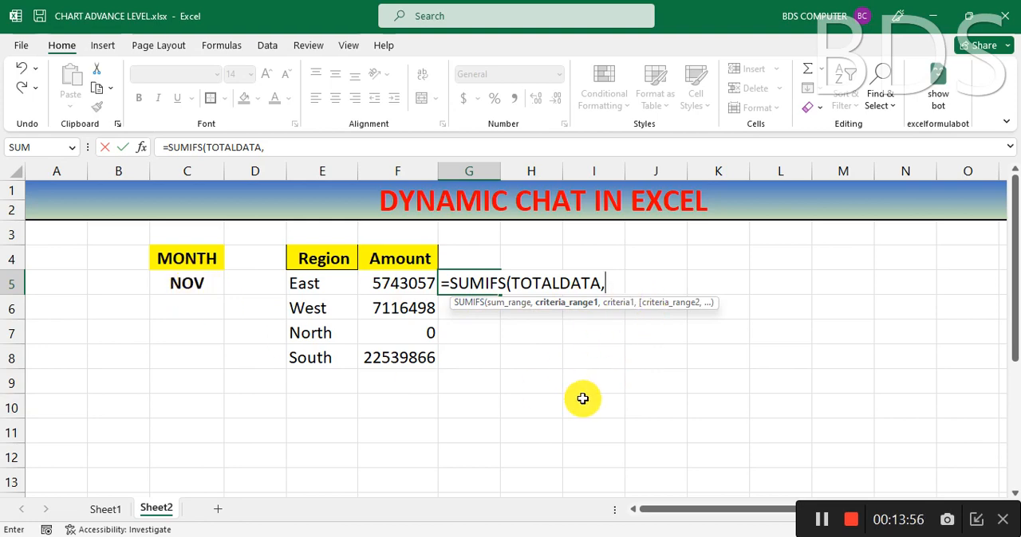
Step: Add MONTHDATA as the first criteria range of the G5 formula, with the absolute reference $C$5 as its criterion
{"action": "type", "text": "MONTH"}
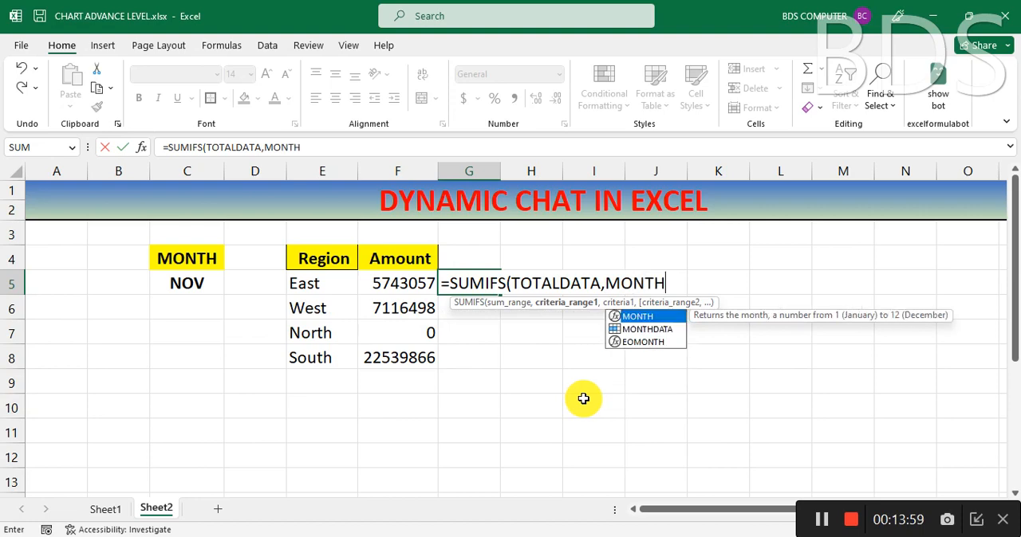
{"action": "double_click", "coordinate": [635, 328]}
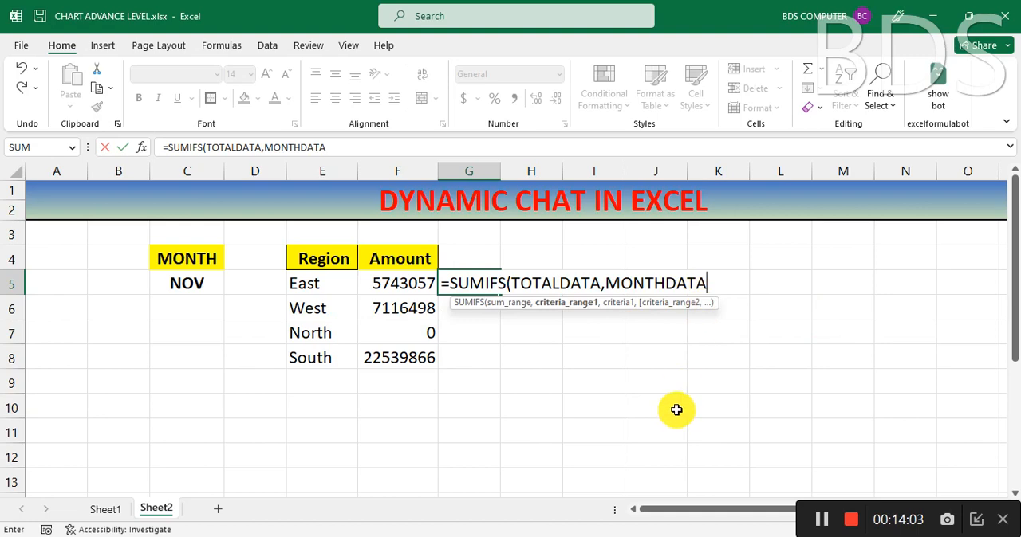
{"action": "type", "text": ","}
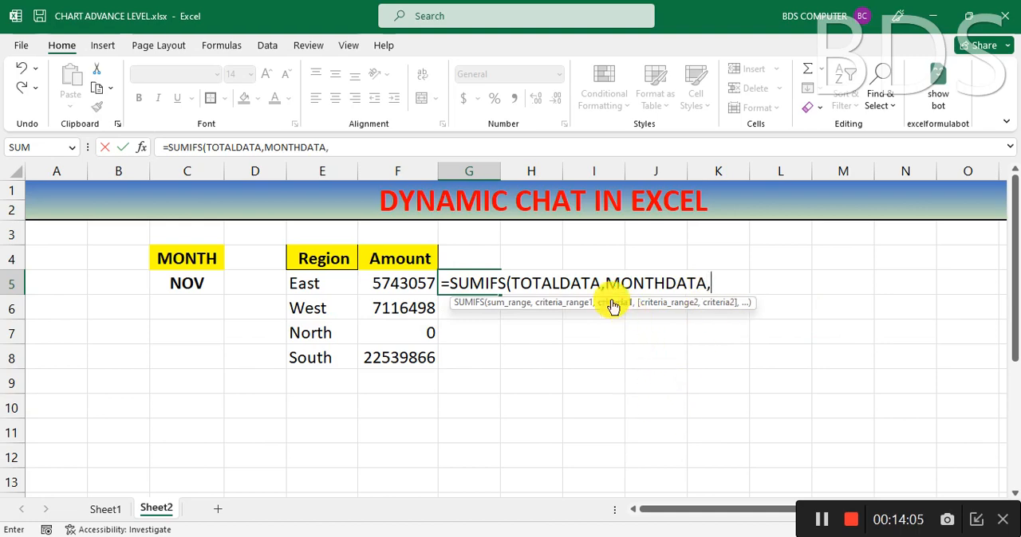
{"action": "left_click", "coordinate": [181, 287]}
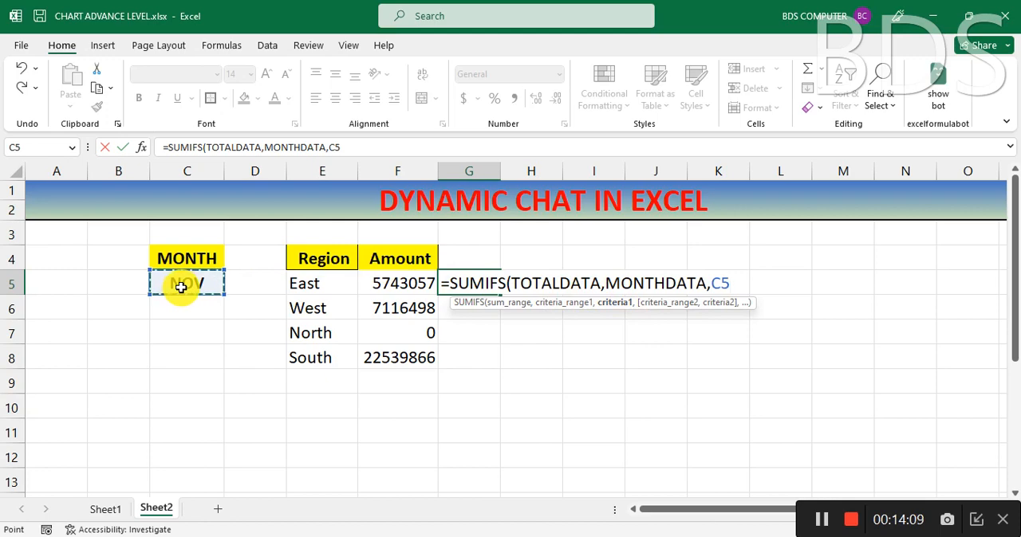
{"action": "key", "text": "F4"}
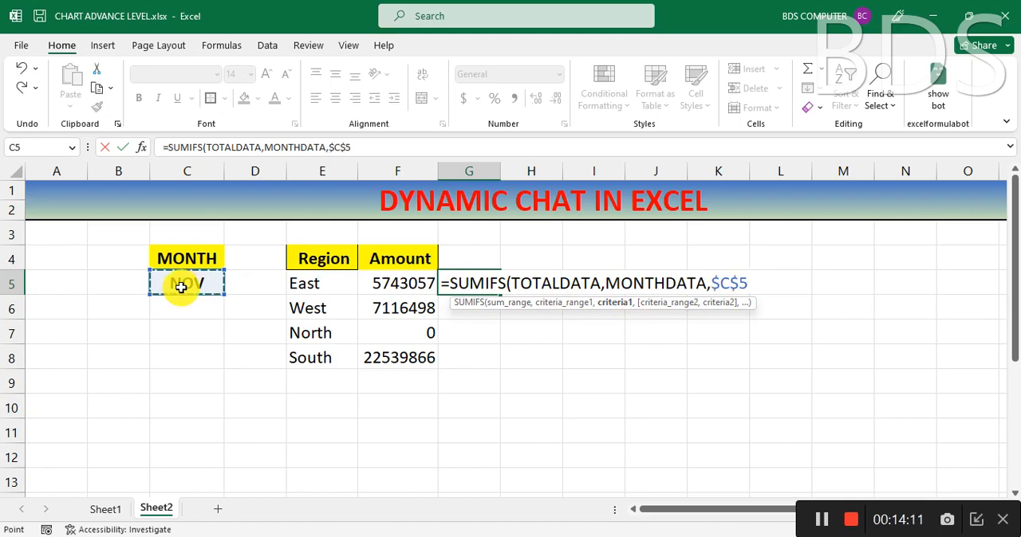
{"action": "type", "text": ","}
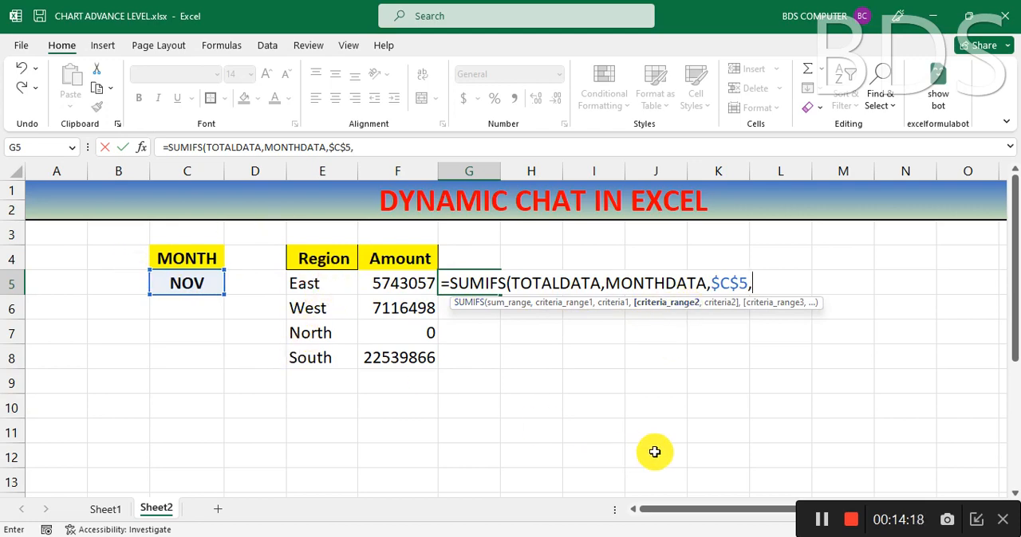
Step: Complete the G5 formula with RDATA as the second criteria range and E5 as its criterion, and fill it down to G8
{"action": "type", "text": "R"}
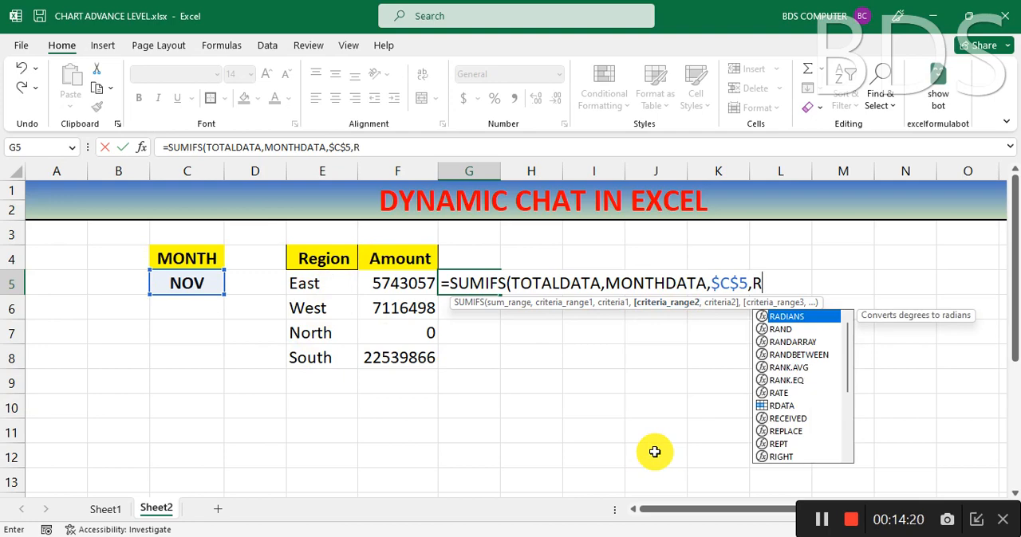
{"action": "type", "text": "D"}
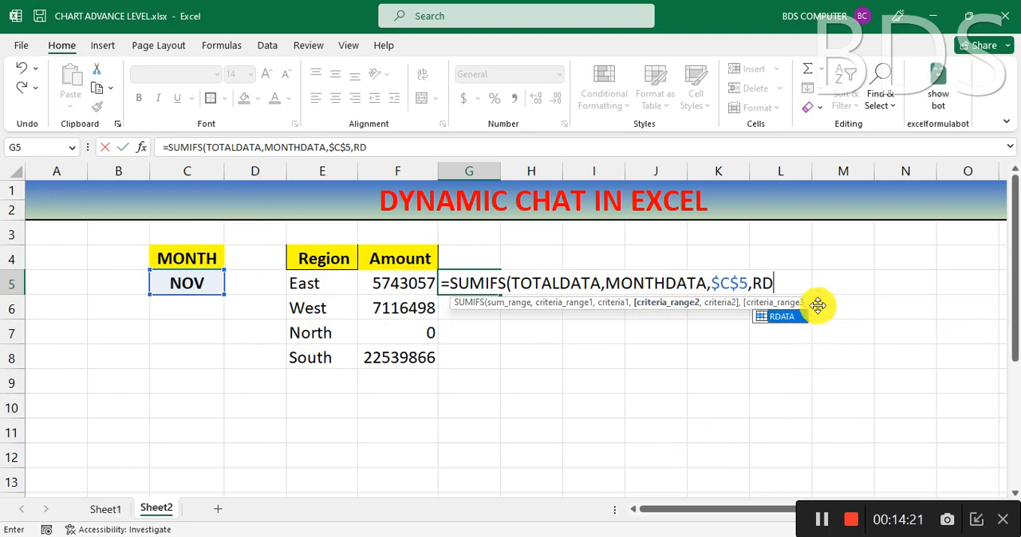
{"action": "double_click", "coordinate": [783, 316]}
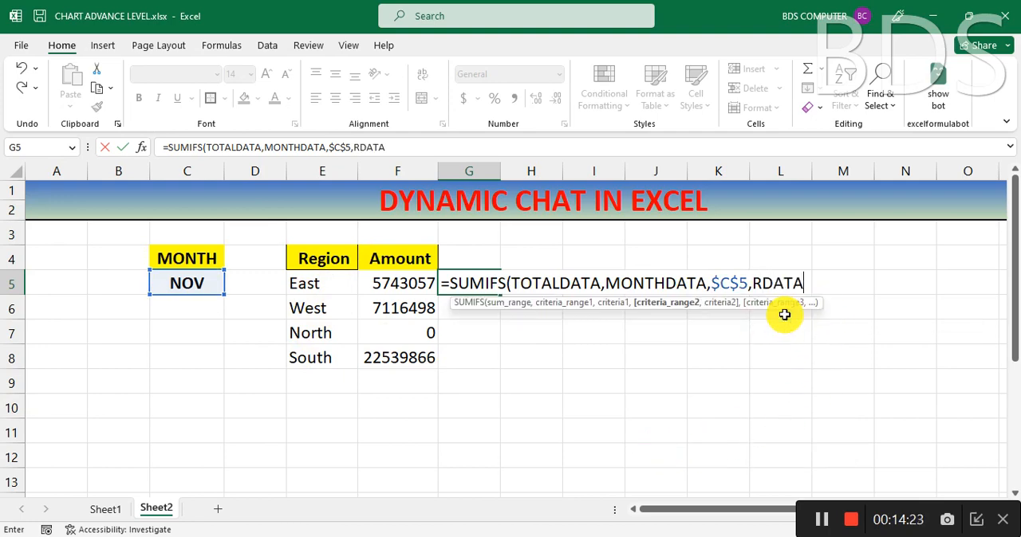
{"action": "type", "text": ","}
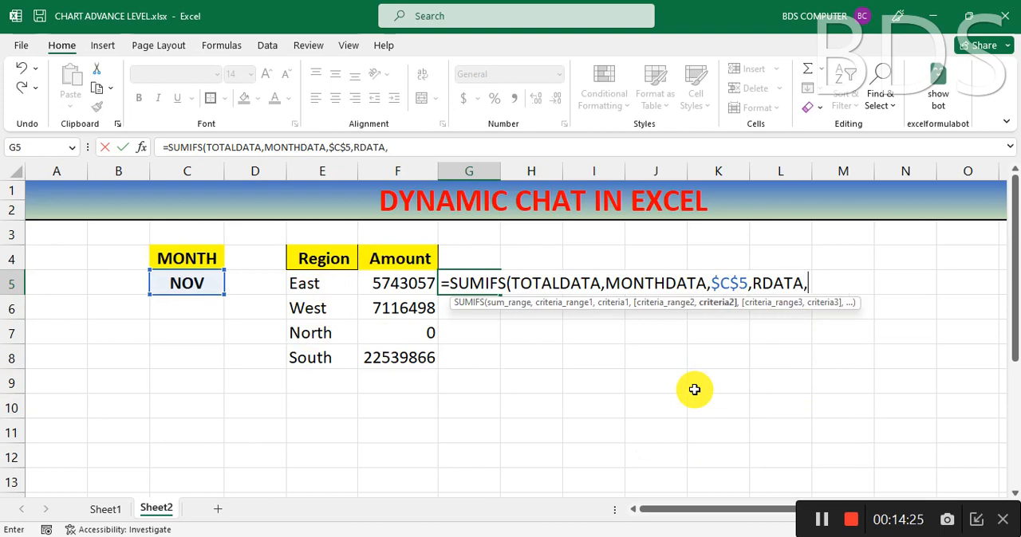
{"action": "left_click", "coordinate": [305, 283]}
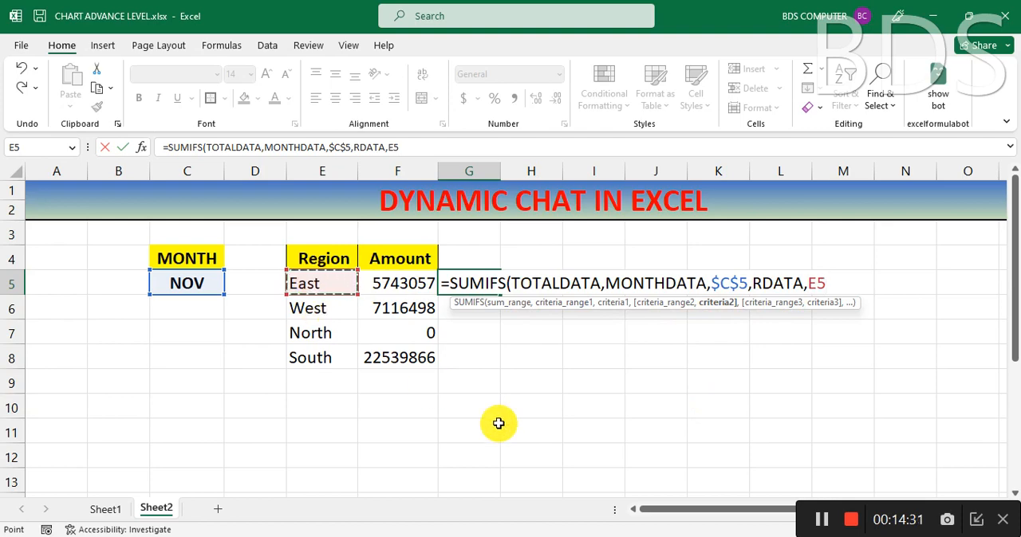
{"action": "type", "text": ")"}
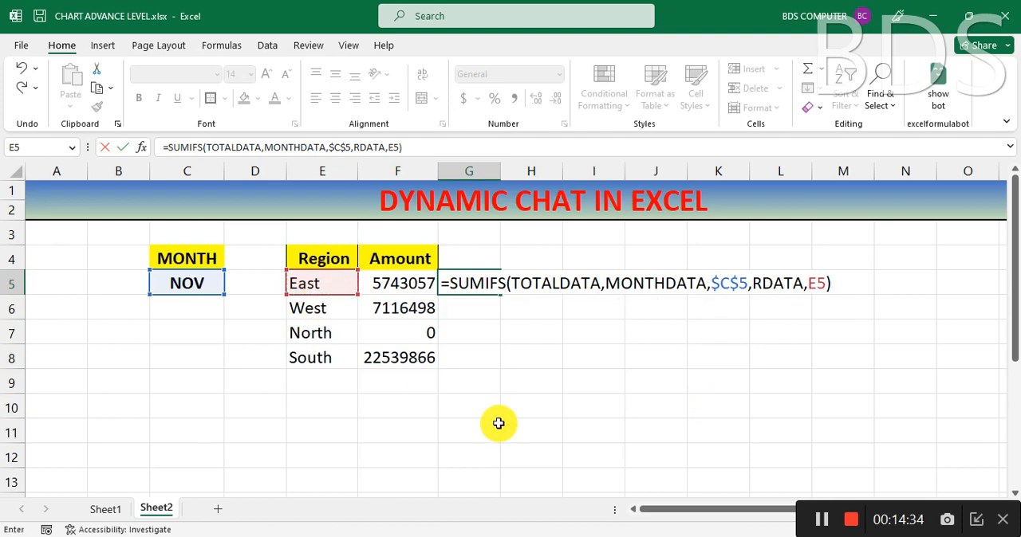
{"action": "key", "text": "Return"}
{"action": "left_click", "coordinate": [468, 279]}
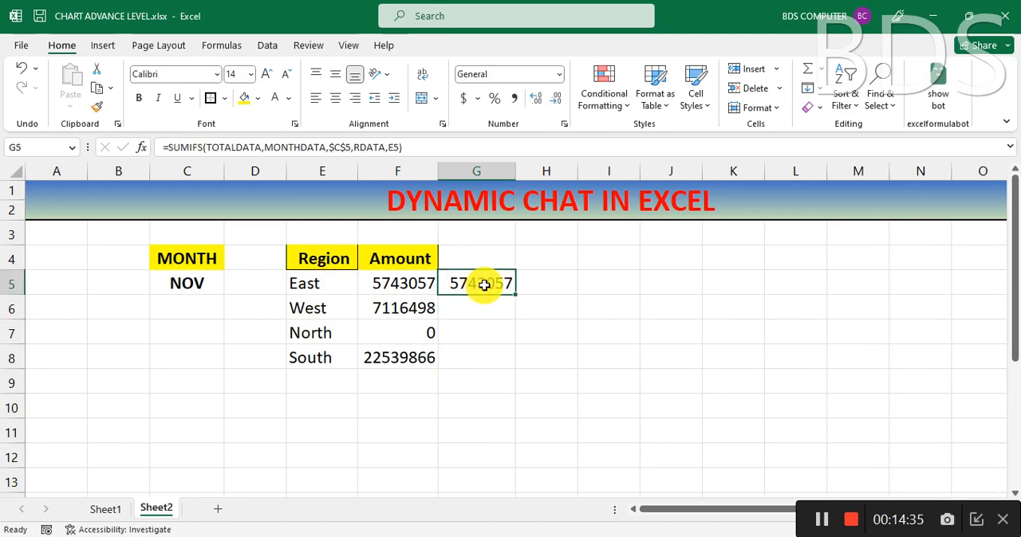
{"action": "left_click_drag", "start_coordinate": [515, 296], "coordinate": [503, 359]}
Step: Set the month in C5 to JUL and compare the SUMIFS formulas in F5 and G5
{"action": "left_click", "coordinate": [211, 279]}
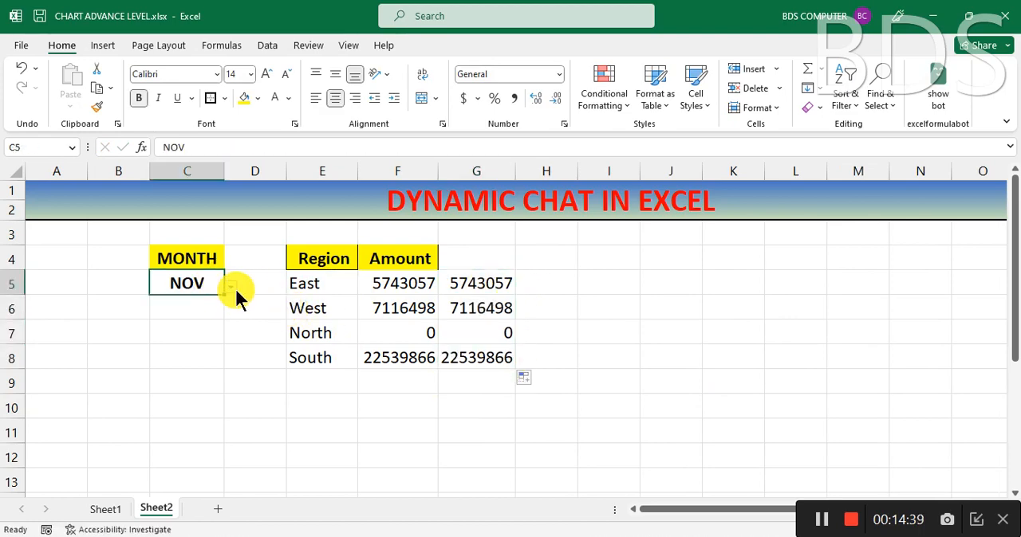
{"action": "left_click", "coordinate": [233, 290]}
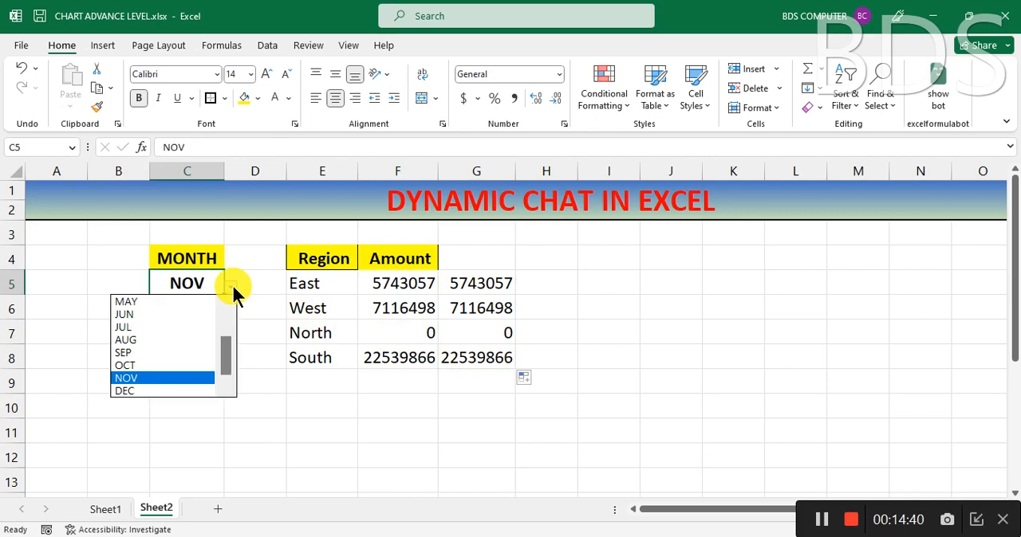
{"action": "left_click", "coordinate": [166, 336]}
{"action": "left_click", "coordinate": [605, 354]}
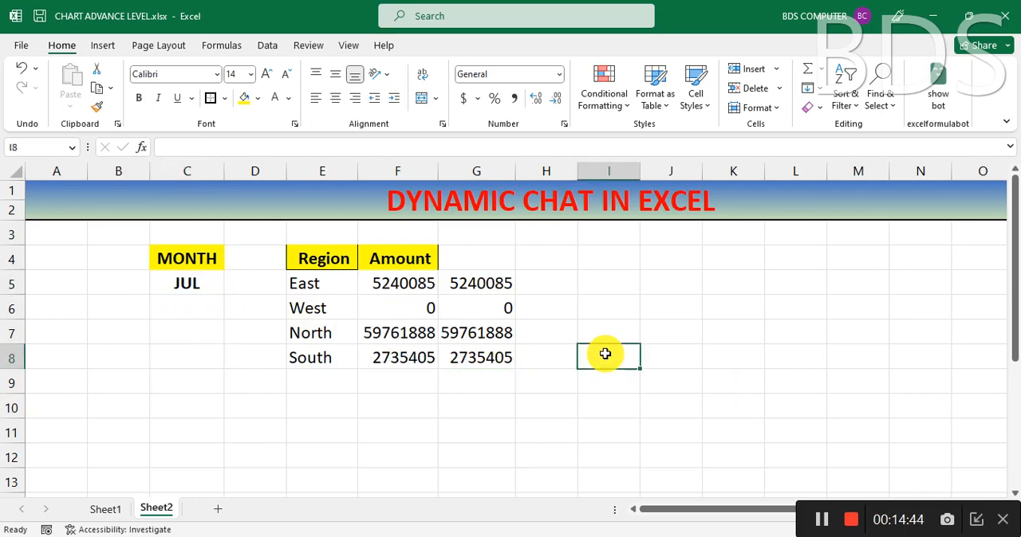
{"action": "left_click", "coordinate": [409, 285]}
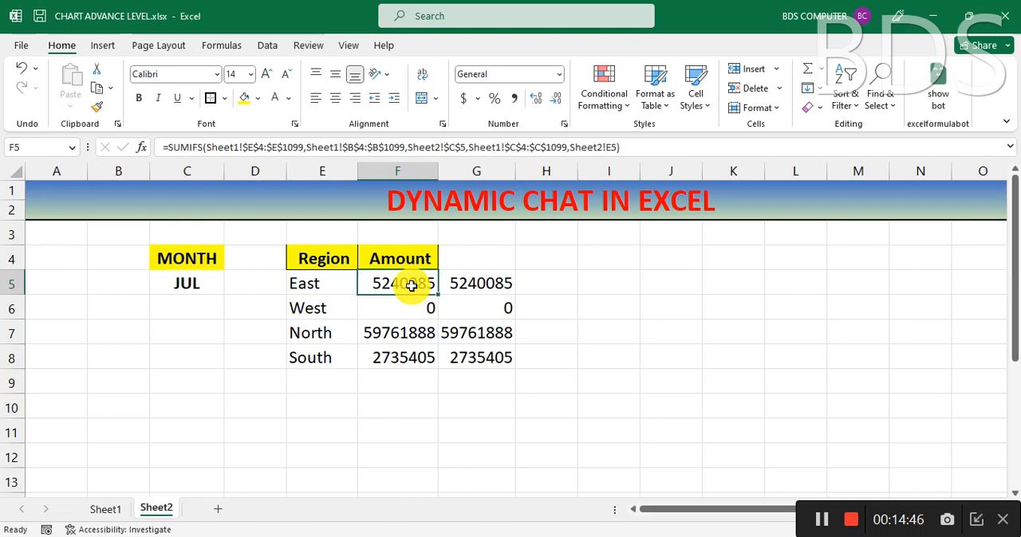
{"action": "left_click", "coordinate": [496, 286]}
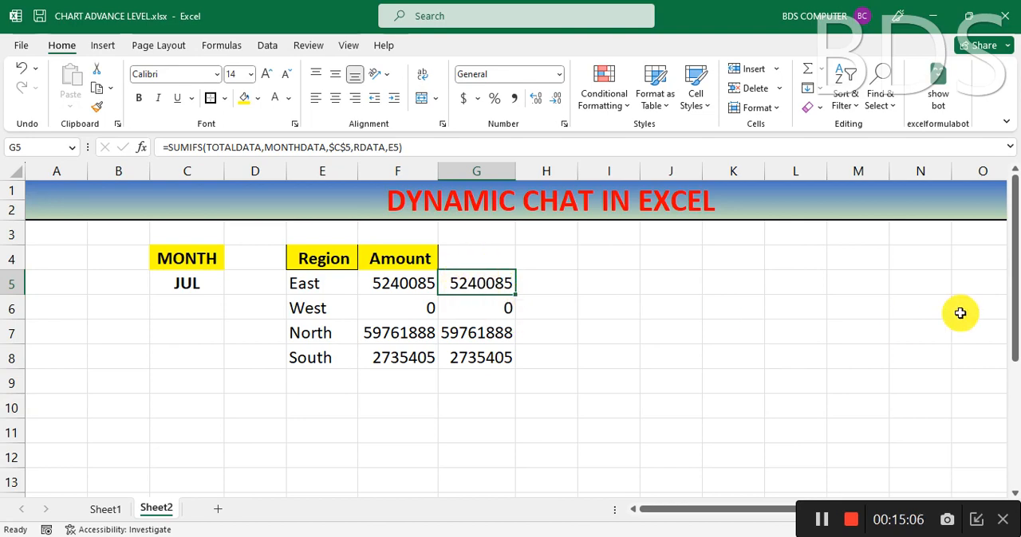
{"action": "left_click", "coordinate": [692, 282]}
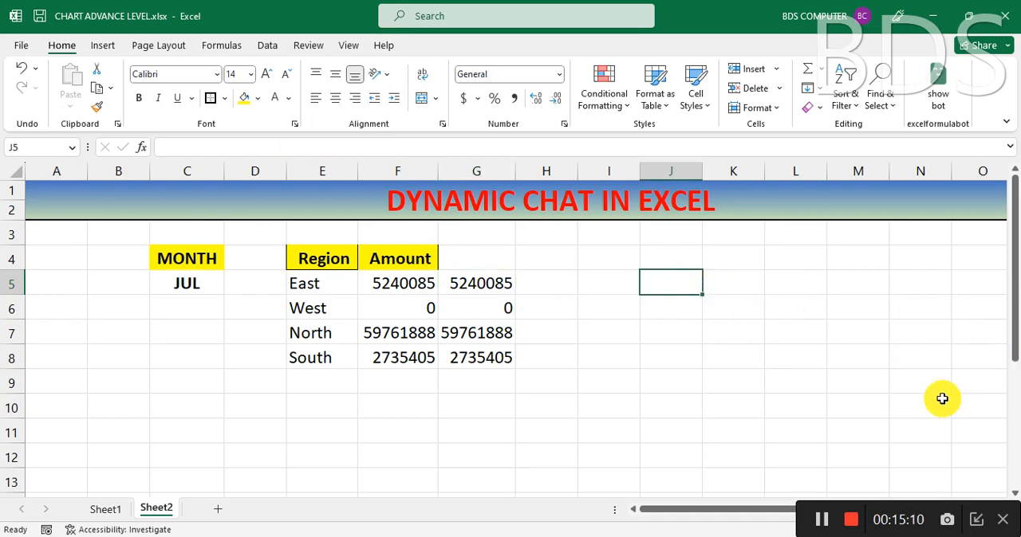
{"action": "left_click", "coordinate": [615, 286]}
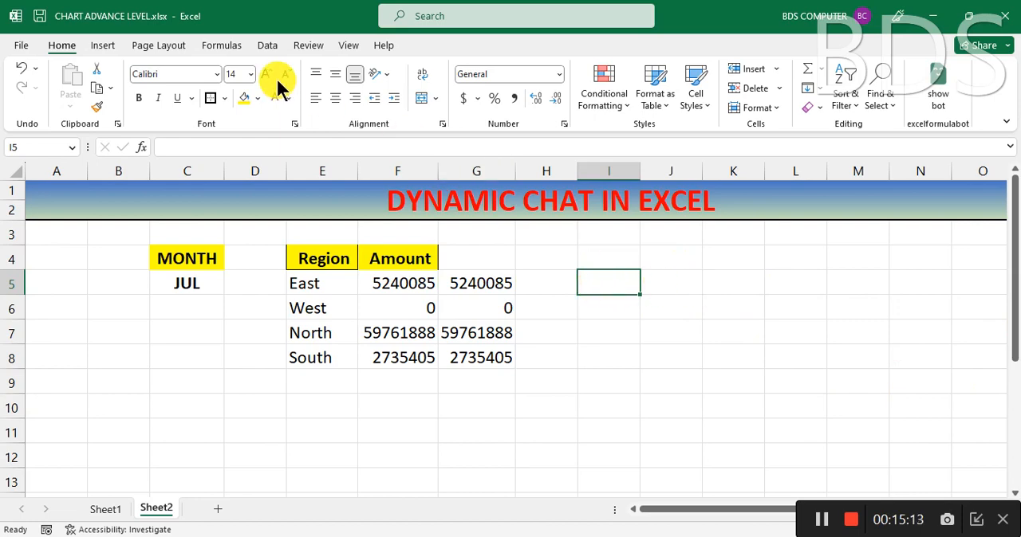
Step: Insert a 3-D 100% Stacked Column chart from E4:F8, shrunk to about 1.9" by 3.89" and placed beside the table around columns H to N
{"action": "left_click_drag", "start_coordinate": [324, 262], "coordinate": [406, 369]}
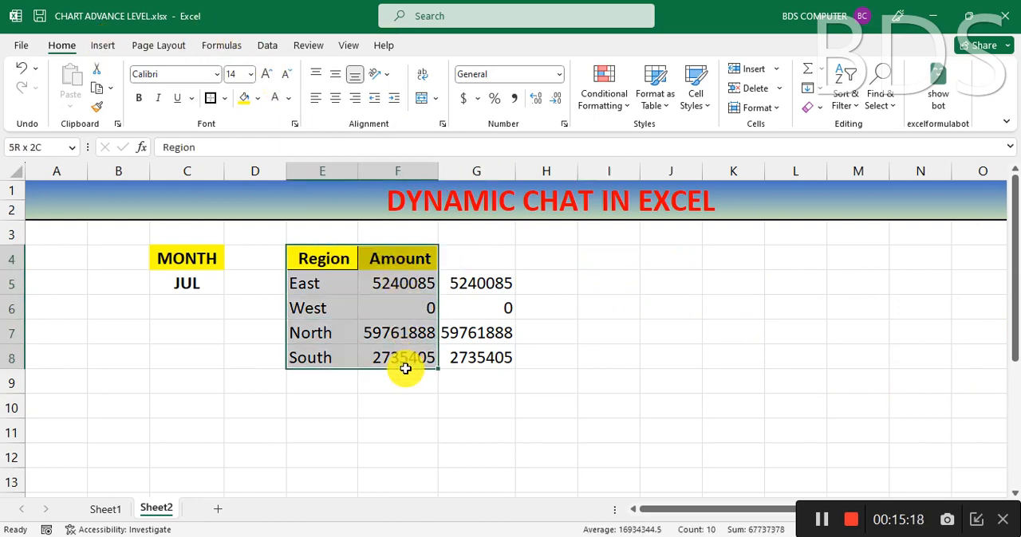
{"action": "left_click", "coordinate": [103, 45]}
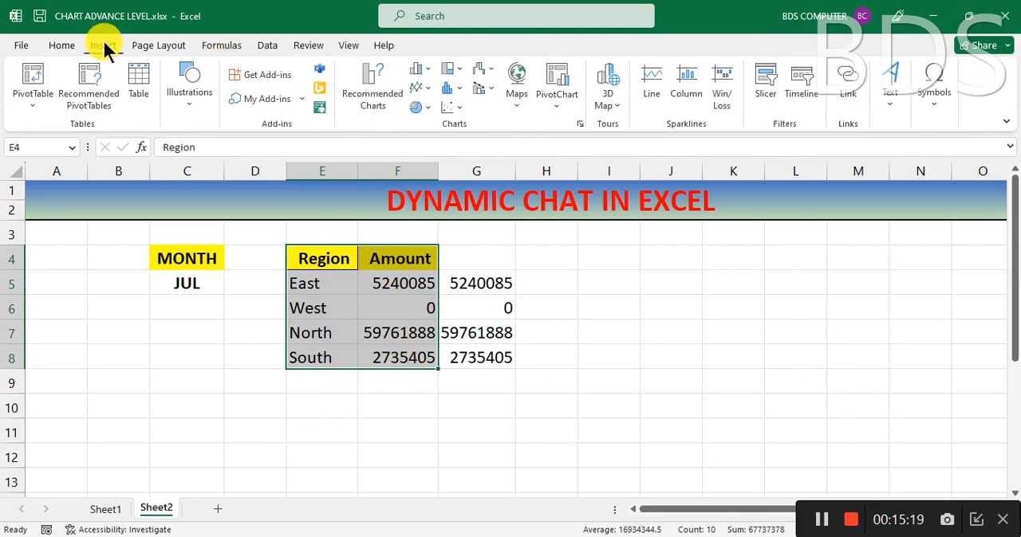
{"action": "left_click", "coordinate": [423, 71]}
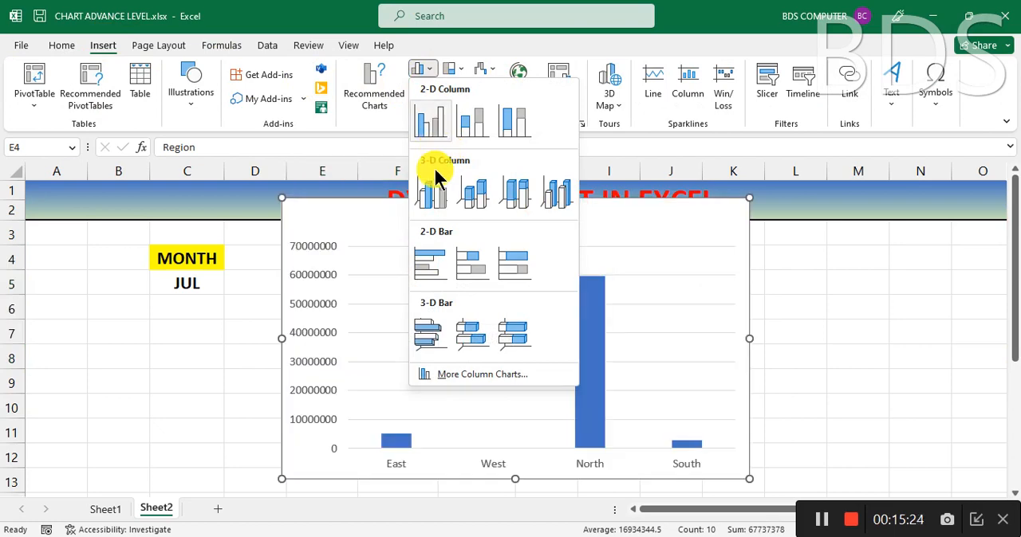
{"action": "left_click", "coordinate": [514, 196]}
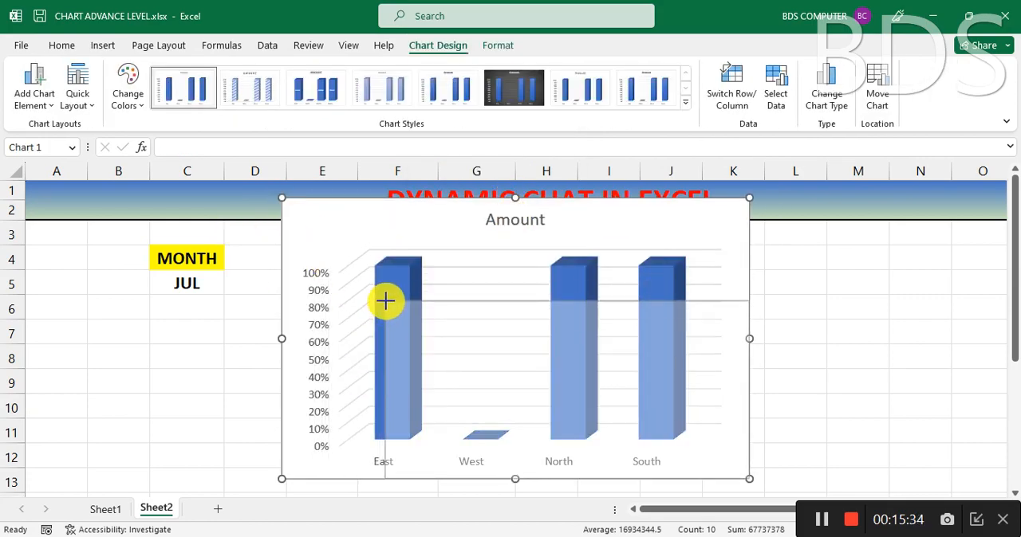
{"action": "left_click_drag", "start_coordinate": [385, 301], "coordinate": [385, 301]}
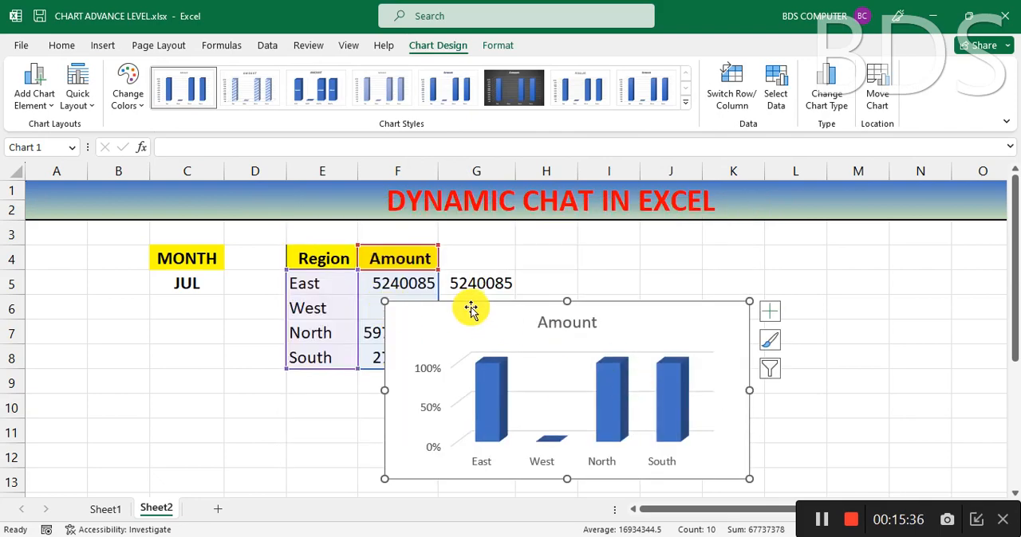
{"action": "left_click_drag", "start_coordinate": [476, 316], "coordinate": [653, 283]}
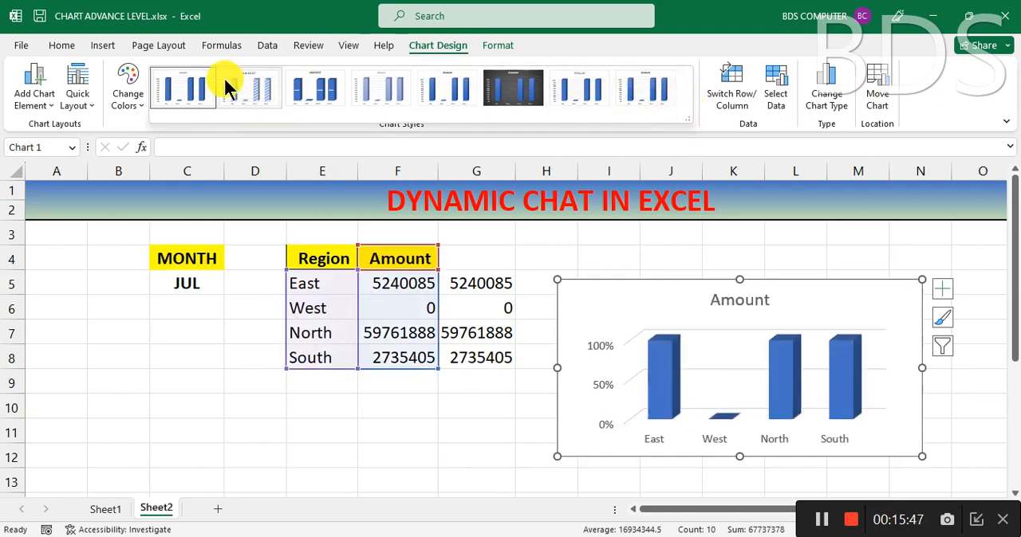
Step: Apply chart Style 3 to the Amount chart and fill its chart area with light gold
{"action": "left_click", "coordinate": [317, 85]}
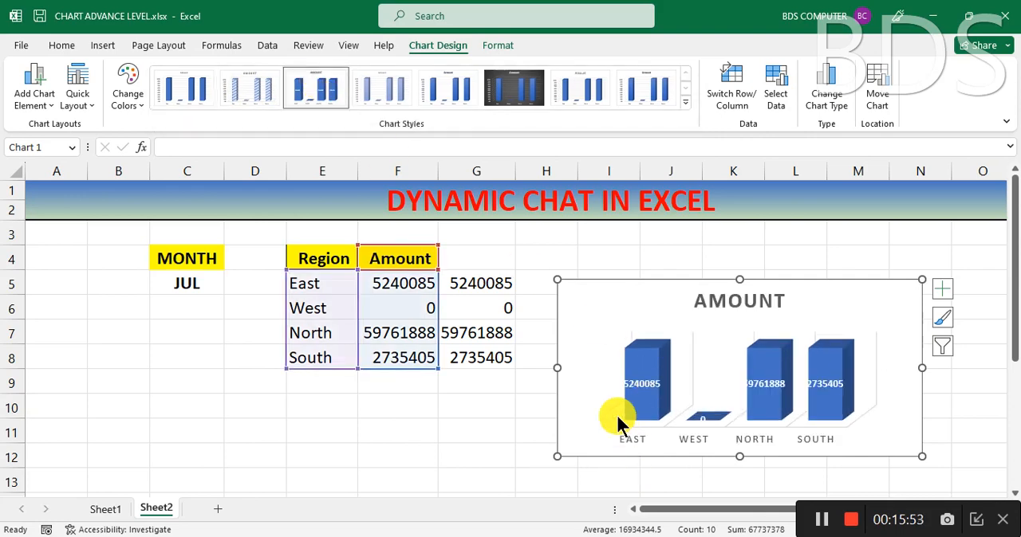
{"action": "mouse_move", "coordinate": [786, 383]}
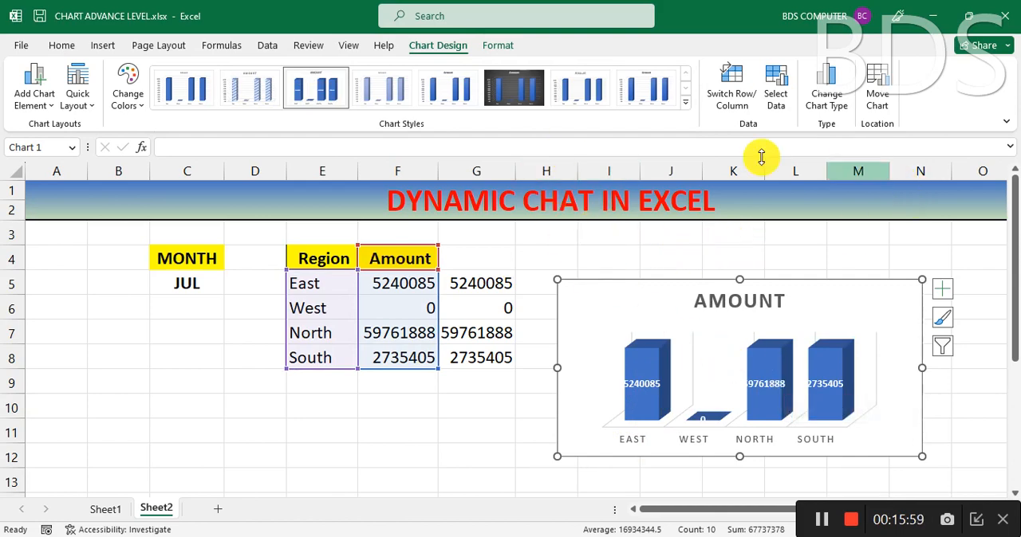
{"action": "left_click", "coordinate": [496, 46]}
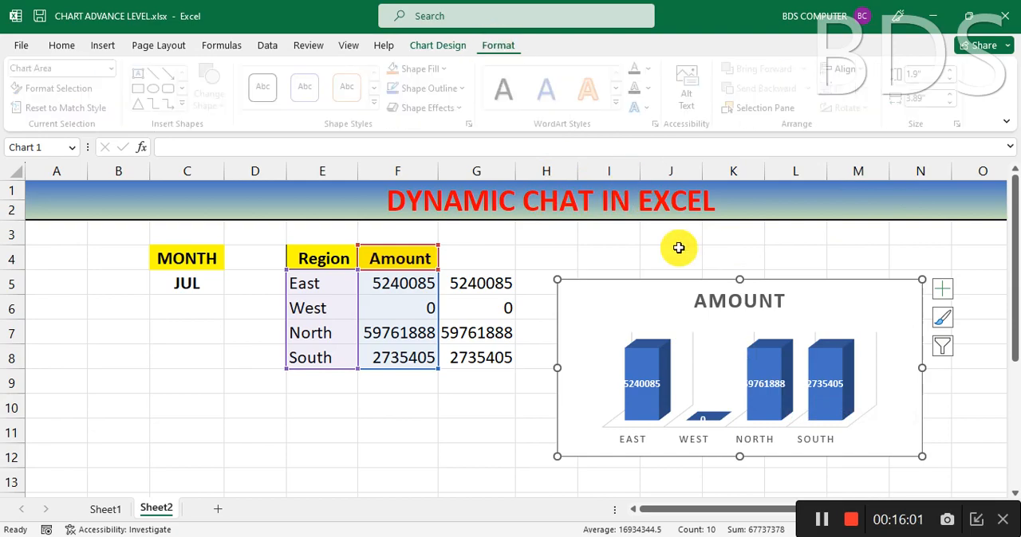
{"action": "left_click", "coordinate": [442, 64]}
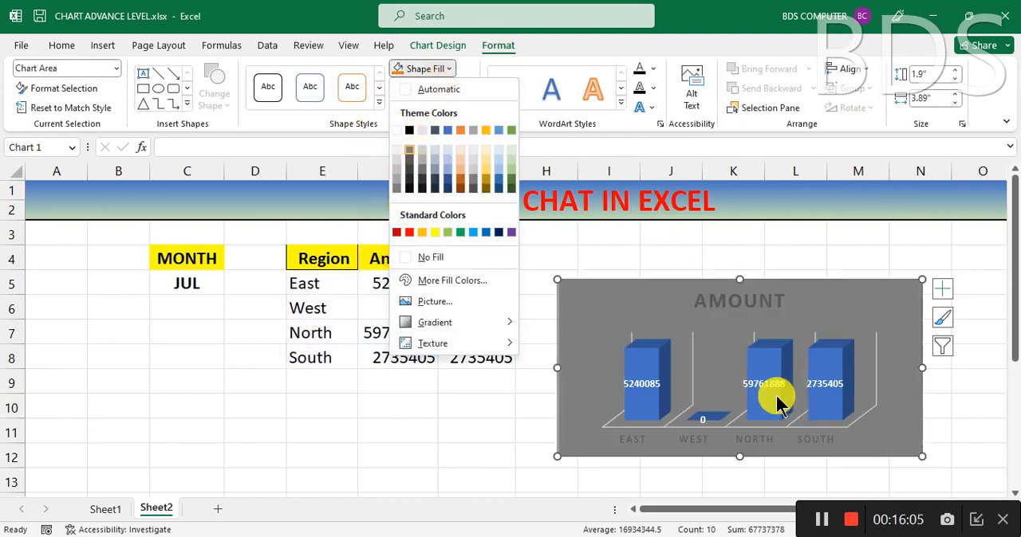
{"action": "left_click", "coordinate": [812, 288]}
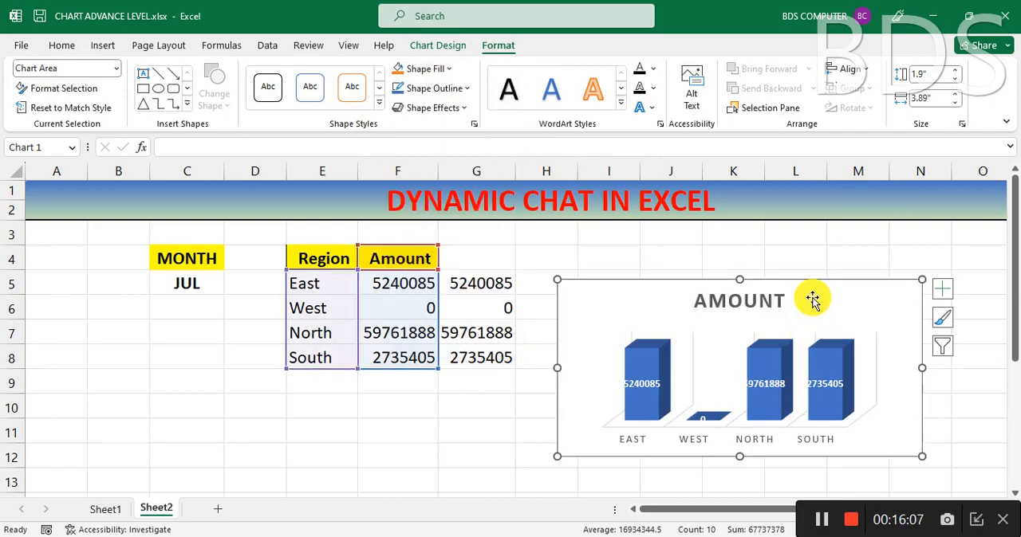
{"action": "left_click", "coordinate": [442, 64]}
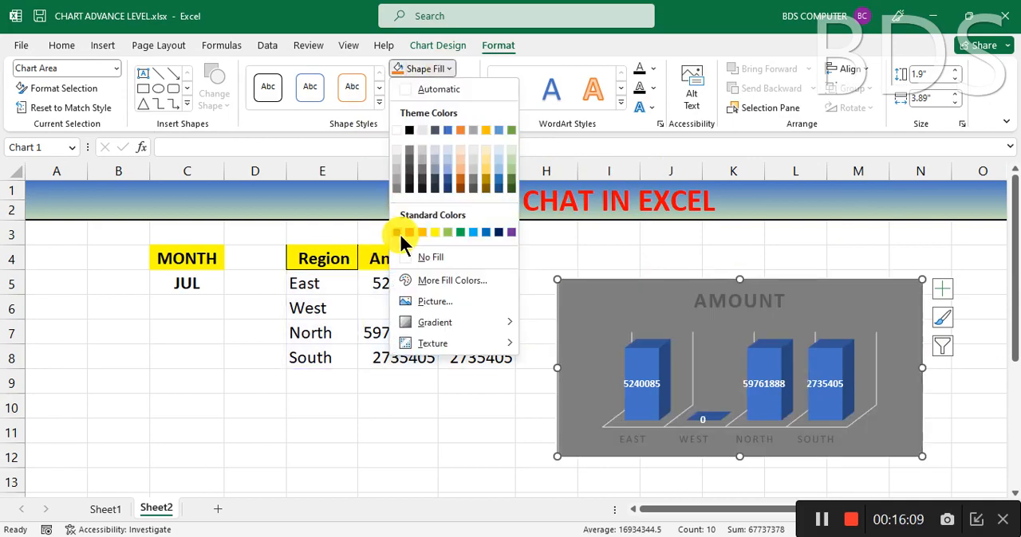
{"action": "left_click", "coordinate": [485, 153]}
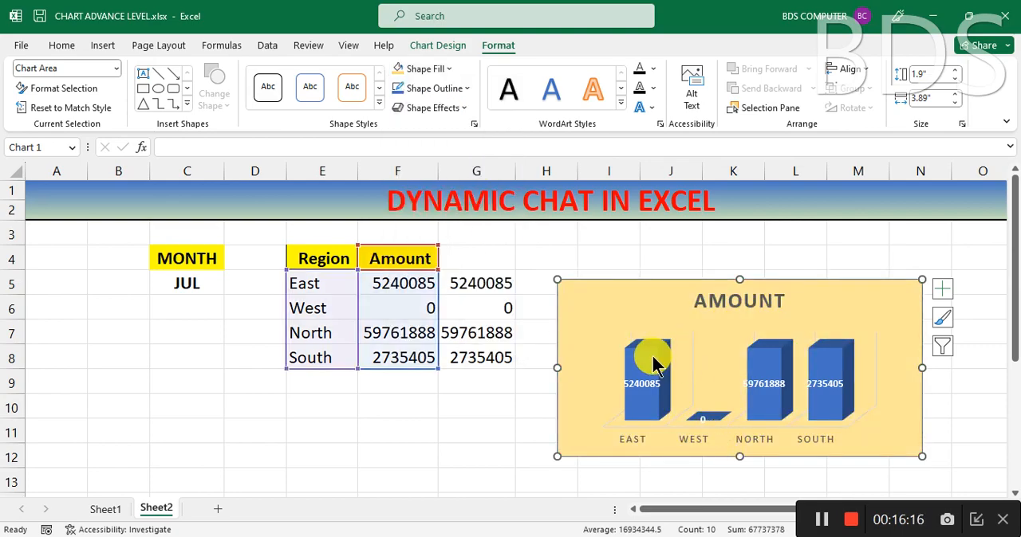
{"action": "left_click", "coordinate": [652, 362]}
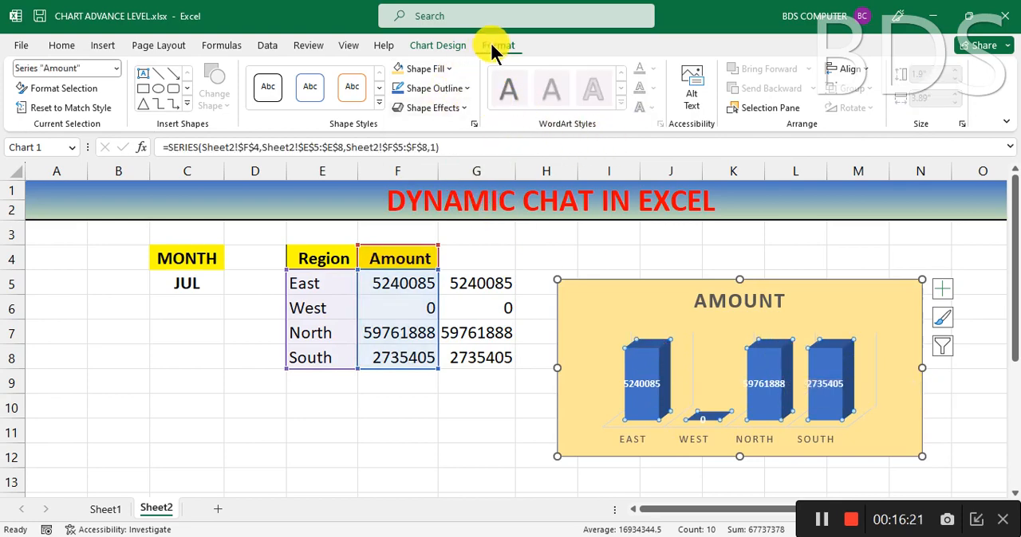
{"action": "left_click", "coordinate": [448, 46]}
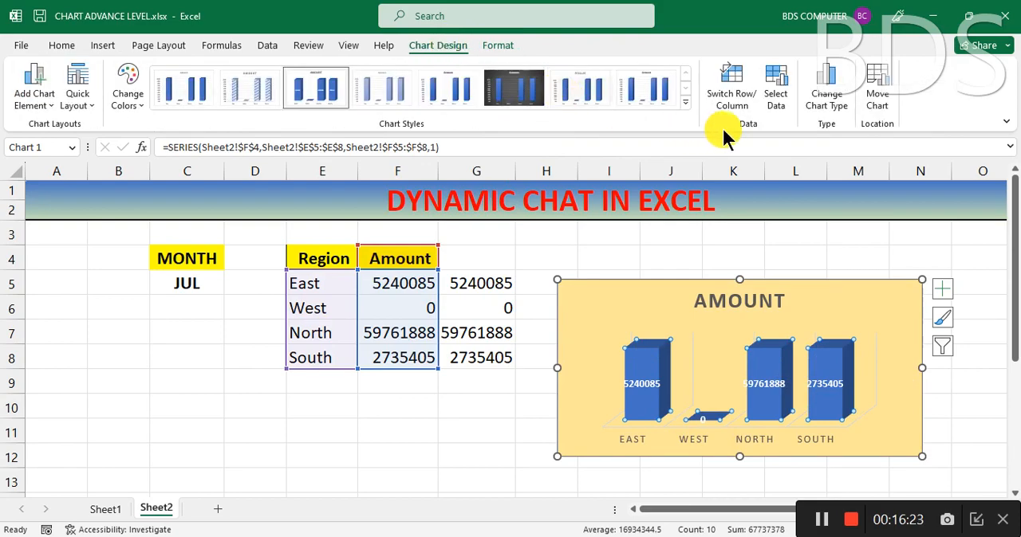
{"action": "left_click", "coordinate": [825, 100]}
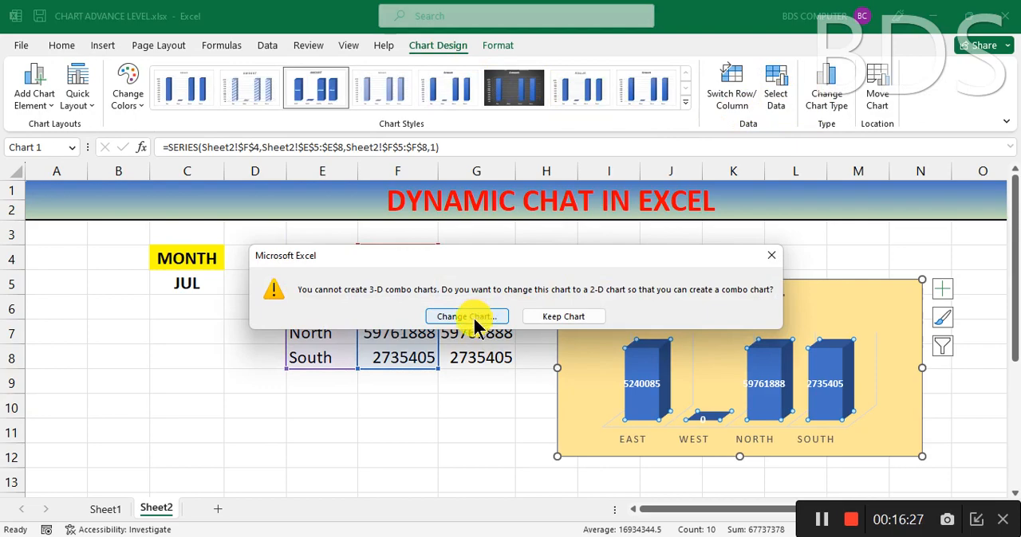
{"action": "left_click", "coordinate": [564, 318]}
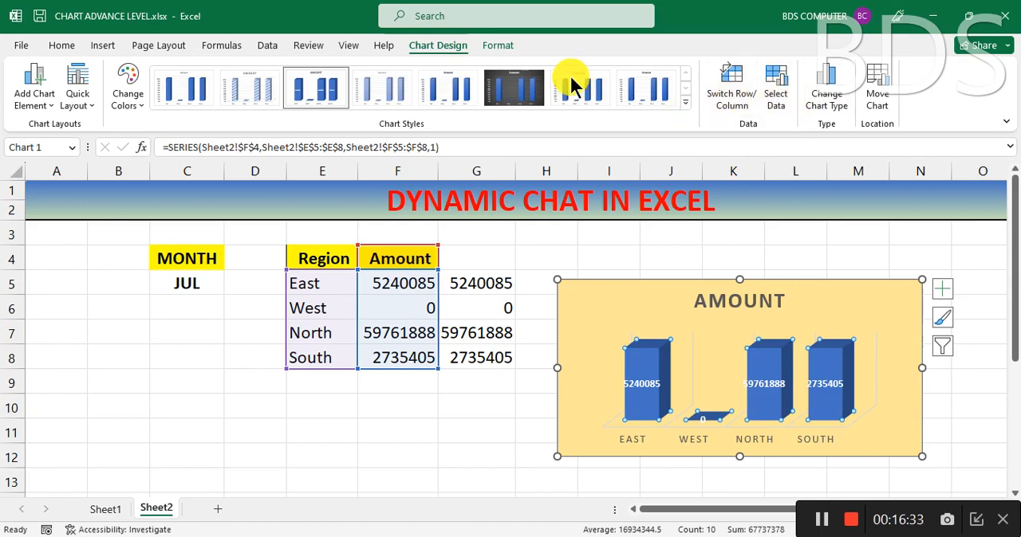
Step: Fill only the East column of the chart with the standard light blue colour
{"action": "left_click", "coordinate": [495, 45]}
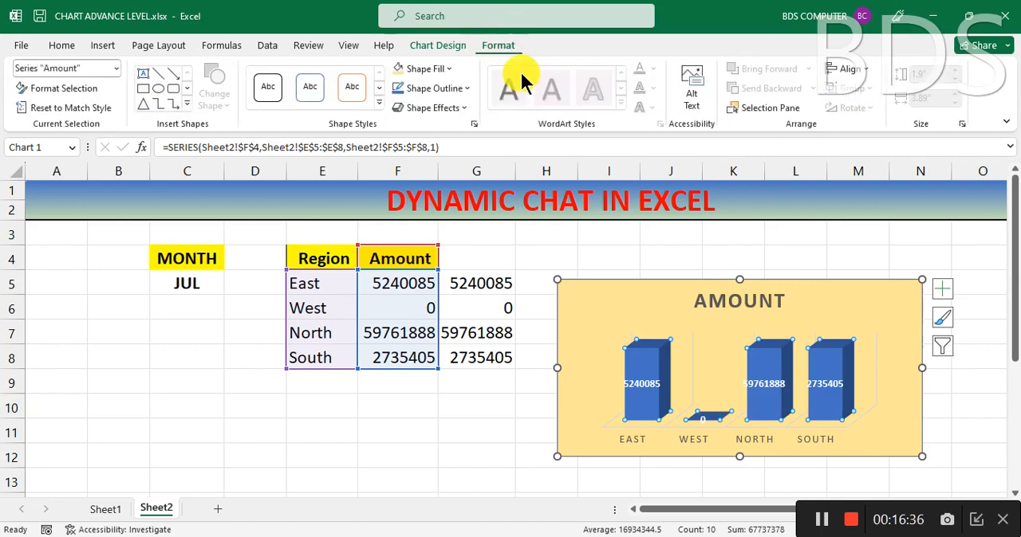
{"action": "left_click", "coordinate": [648, 365]}
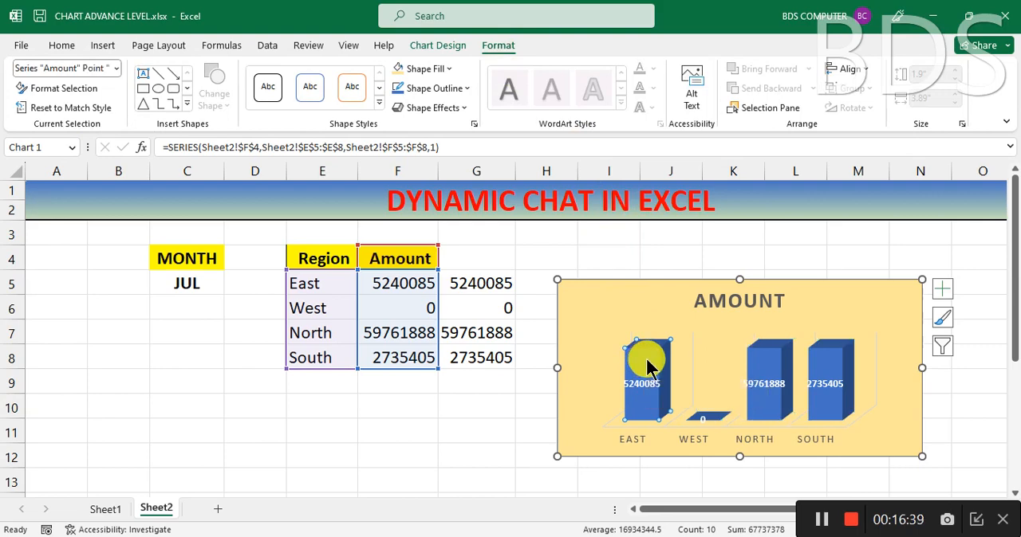
{"action": "left_click", "coordinate": [445, 67]}
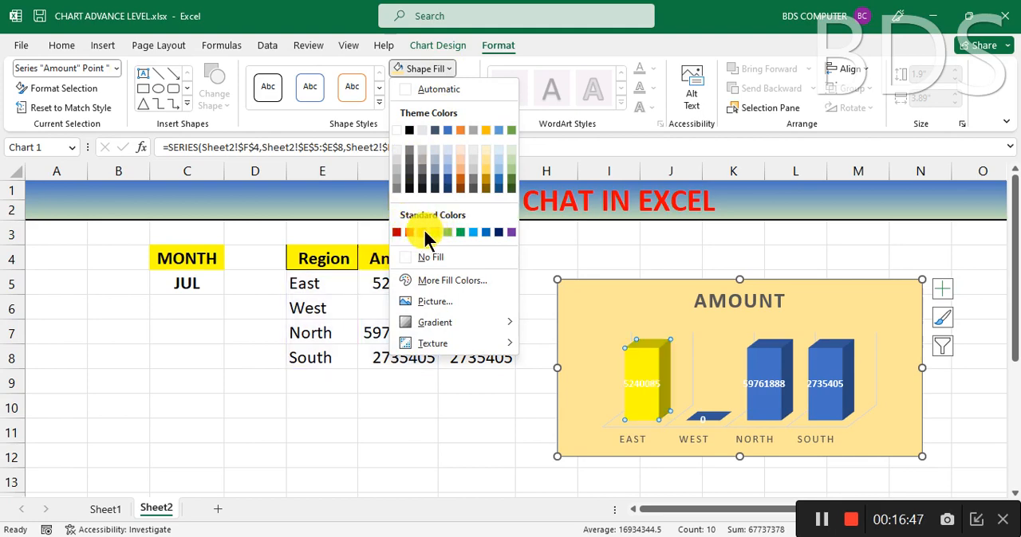
{"action": "left_click", "coordinate": [473, 232]}
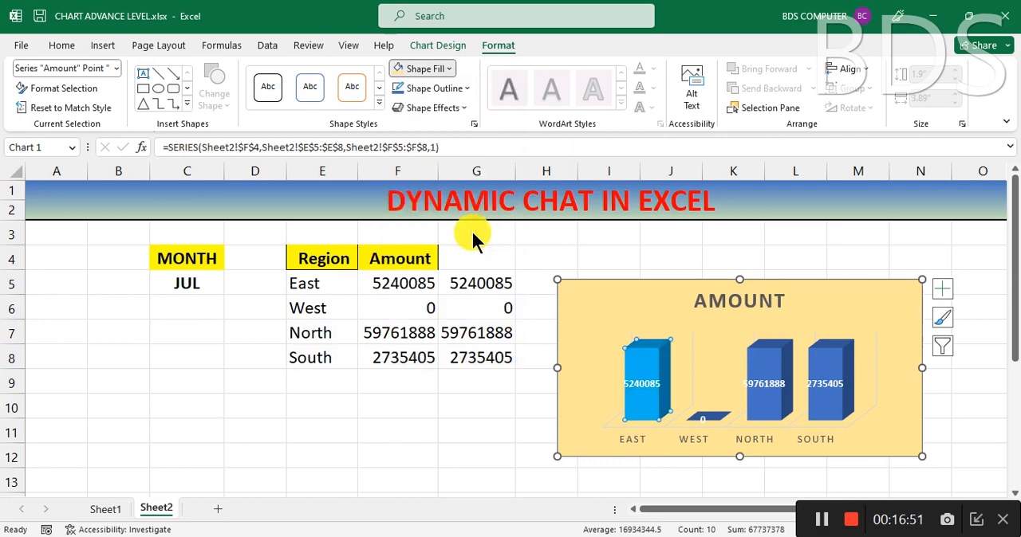
{"action": "left_click", "coordinate": [695, 423]}
{"action": "left_click", "coordinate": [701, 419]}
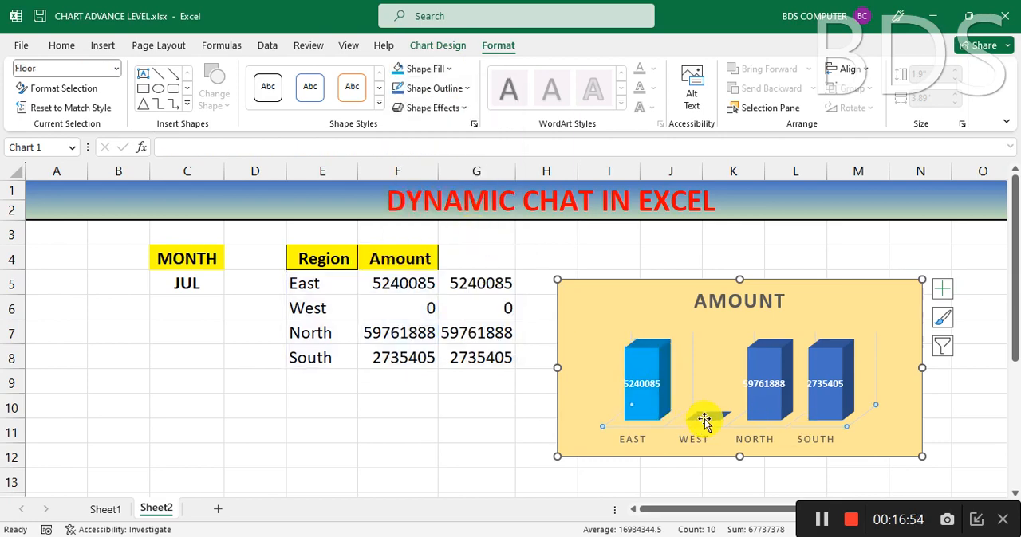
{"action": "left_click", "coordinate": [703, 419]}
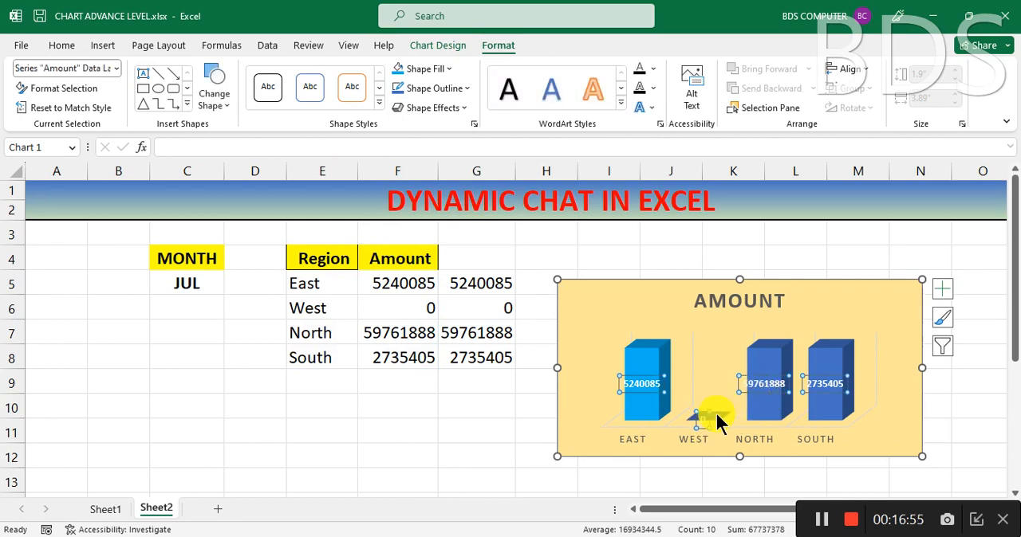
{"action": "left_click", "coordinate": [719, 417]}
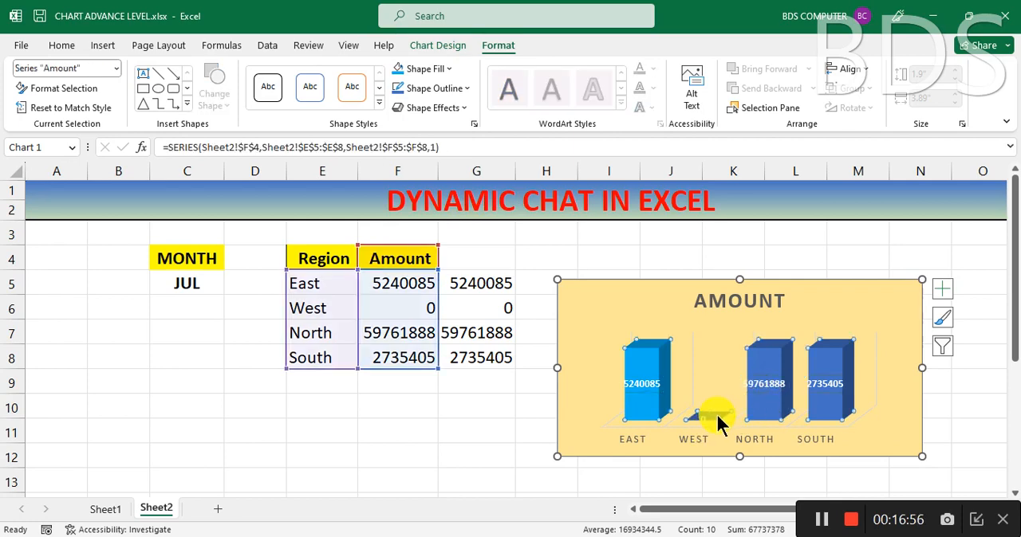
{"action": "left_click", "coordinate": [446, 69]}
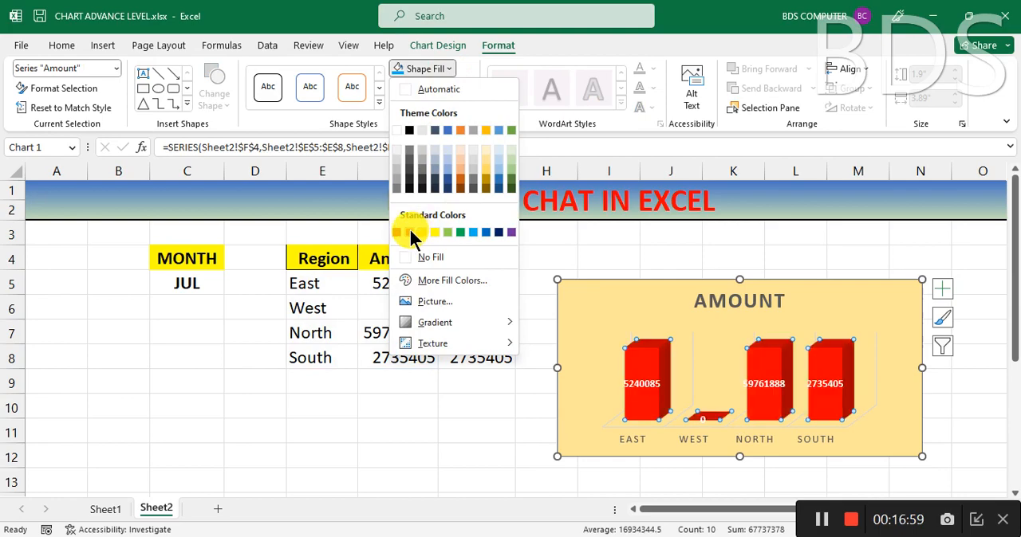
{"action": "left_click", "coordinate": [292, 428]}
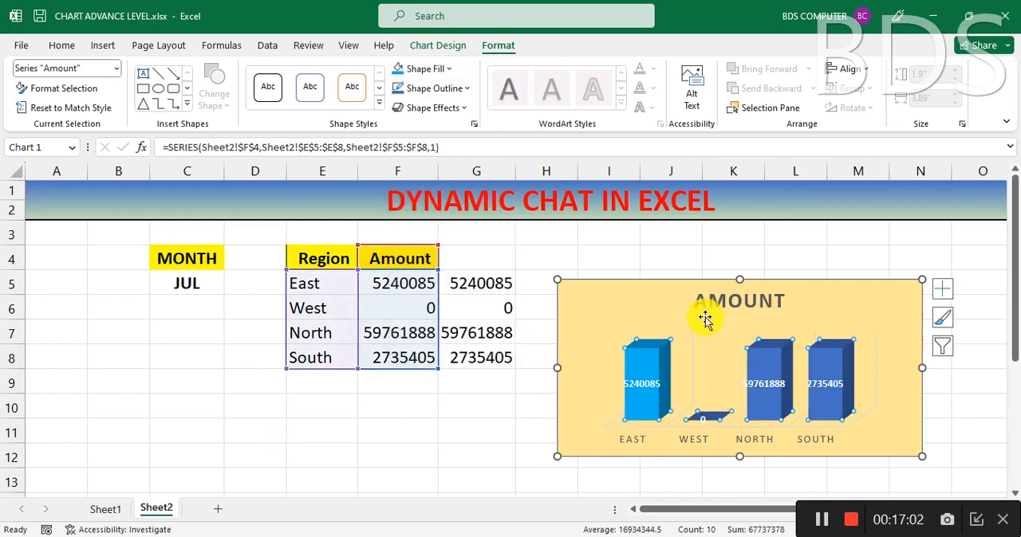
{"action": "left_click", "coordinate": [421, 428]}
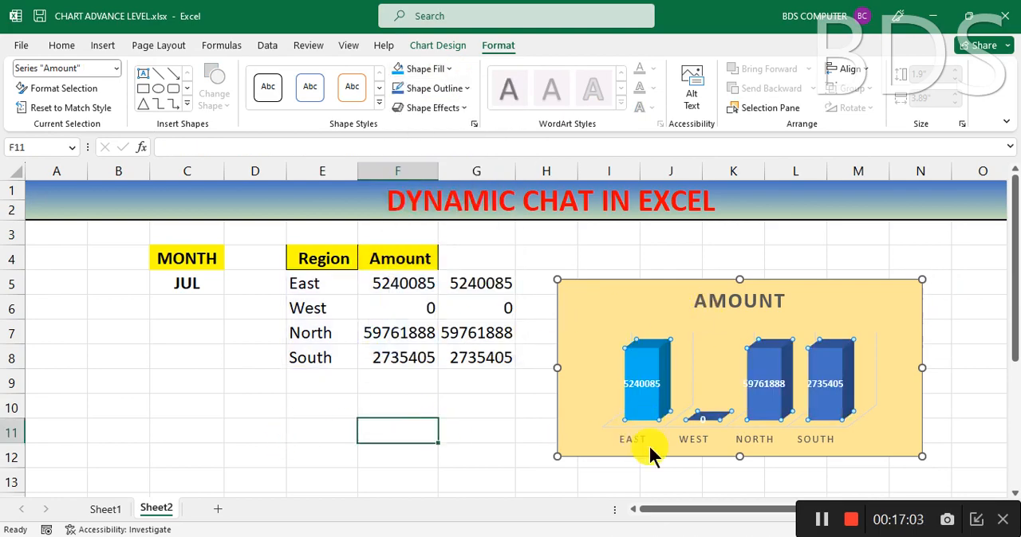
Step: Fill only the West column of the Amount chart with standard red
{"action": "left_click", "coordinate": [707, 420]}
{"action": "left_click", "coordinate": [708, 420]}
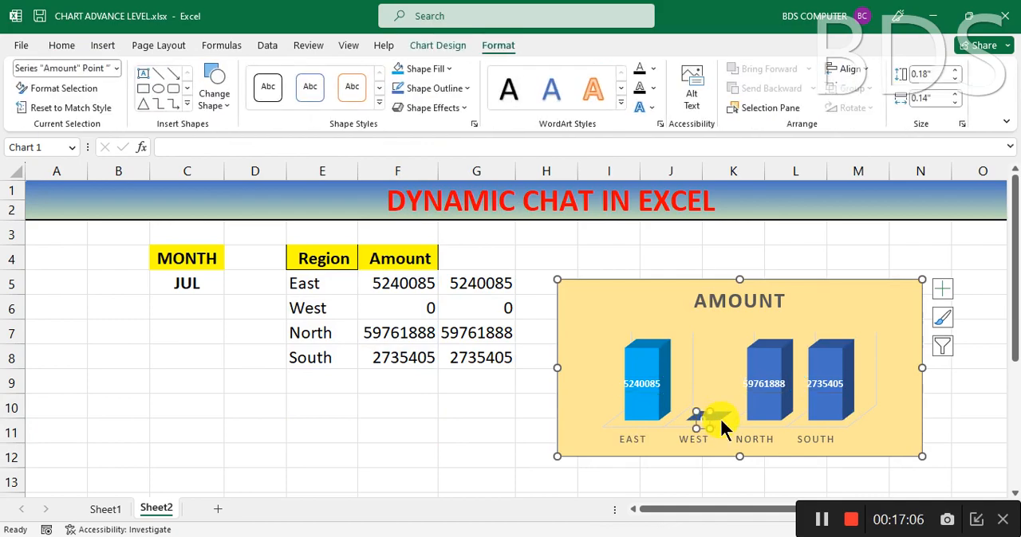
{"action": "left_click", "coordinate": [719, 416]}
{"action": "left_click", "coordinate": [719, 416]}
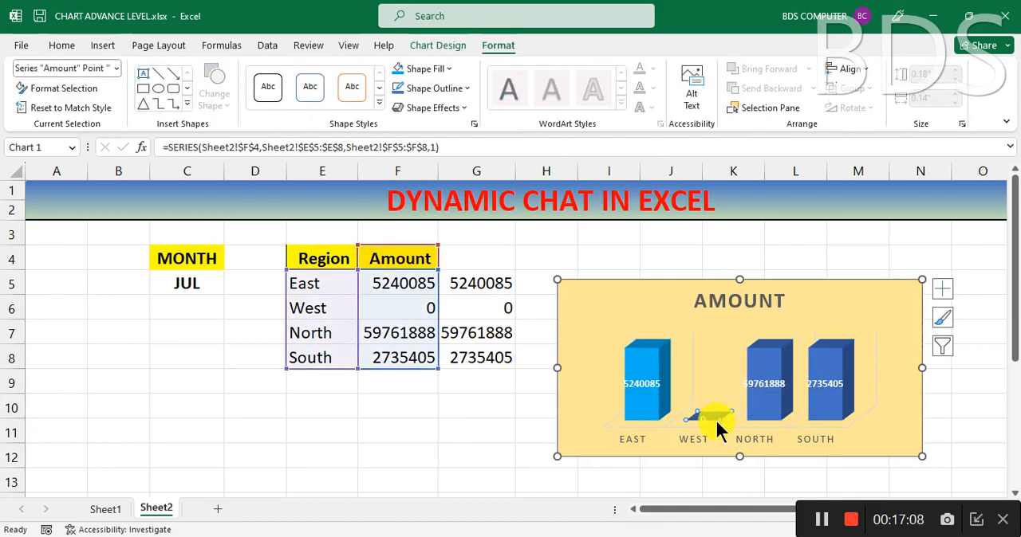
{"action": "double_click", "coordinate": [716, 420]}
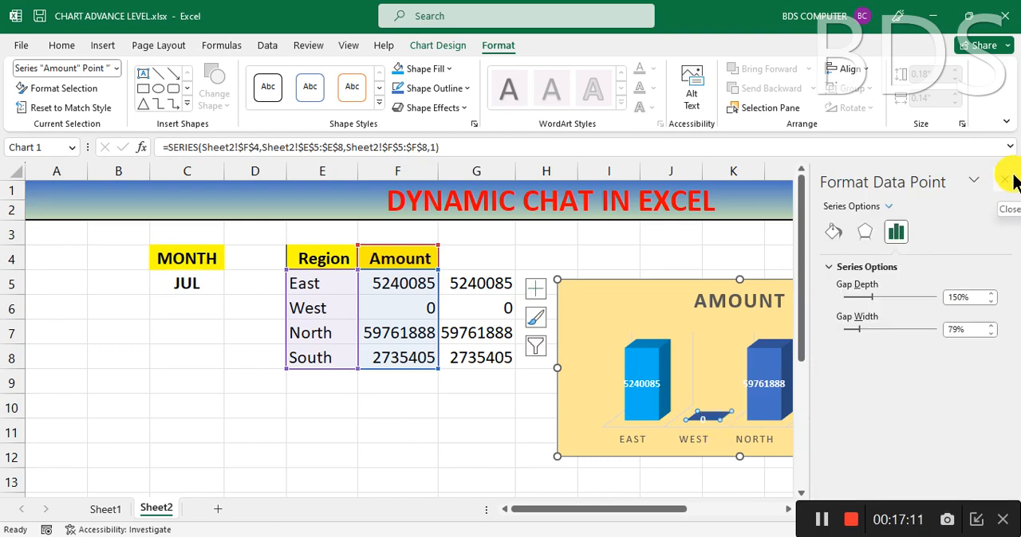
{"action": "left_click", "coordinate": [1005, 180]}
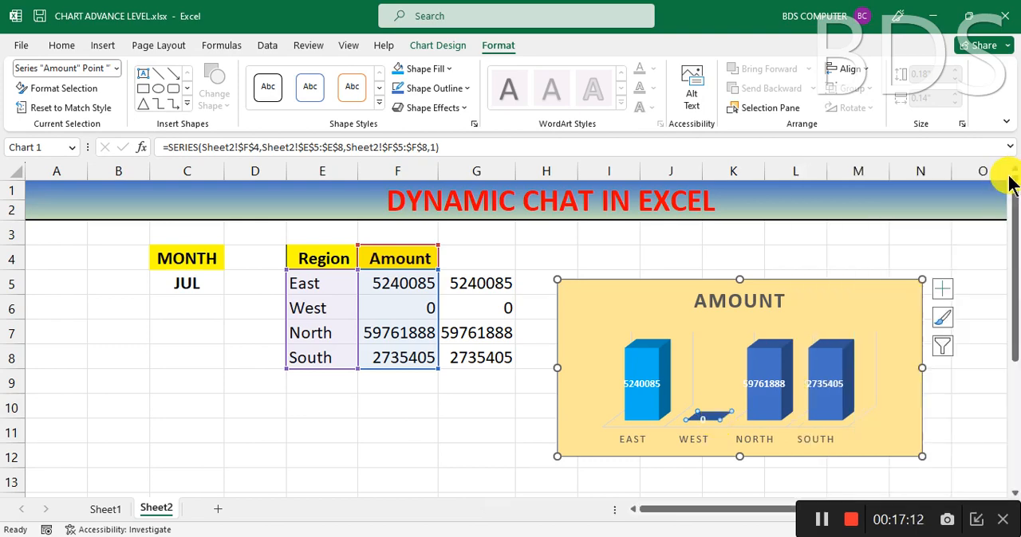
{"action": "left_click", "coordinate": [442, 68]}
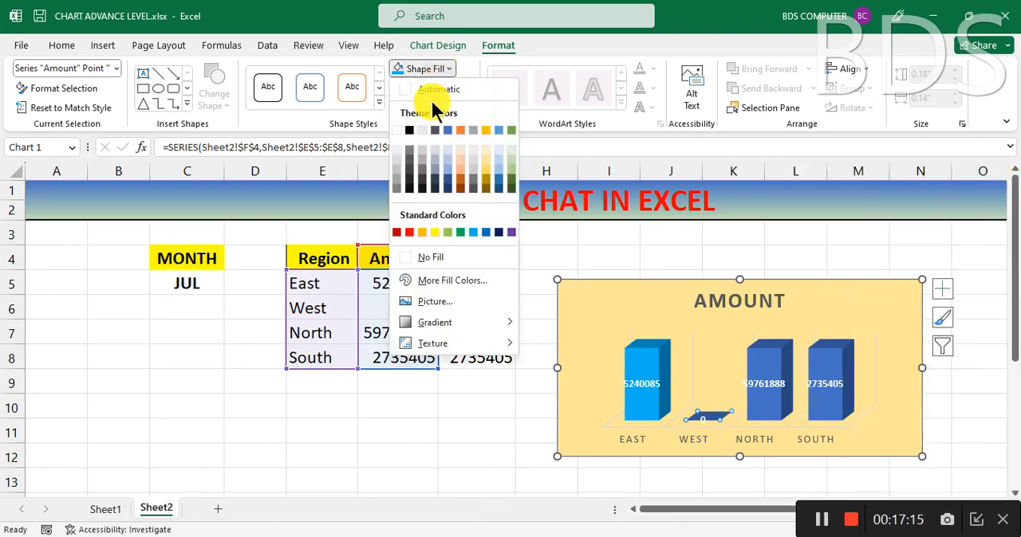
{"action": "left_click", "coordinate": [411, 233]}
Step: Fill only the North column of the Amount chart with standard red and deselect the chart
{"action": "left_click", "coordinate": [765, 363]}
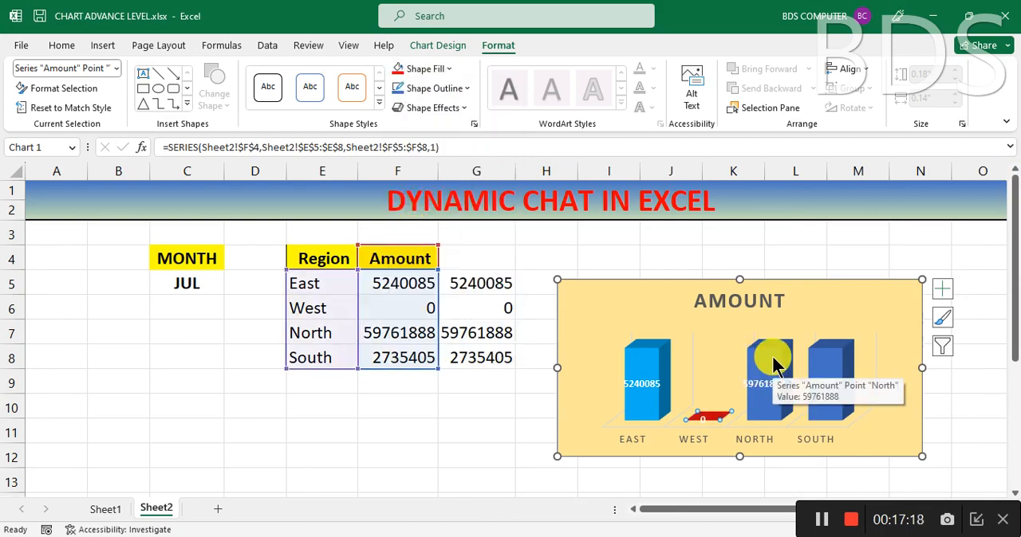
{"action": "left_click", "coordinate": [448, 69]}
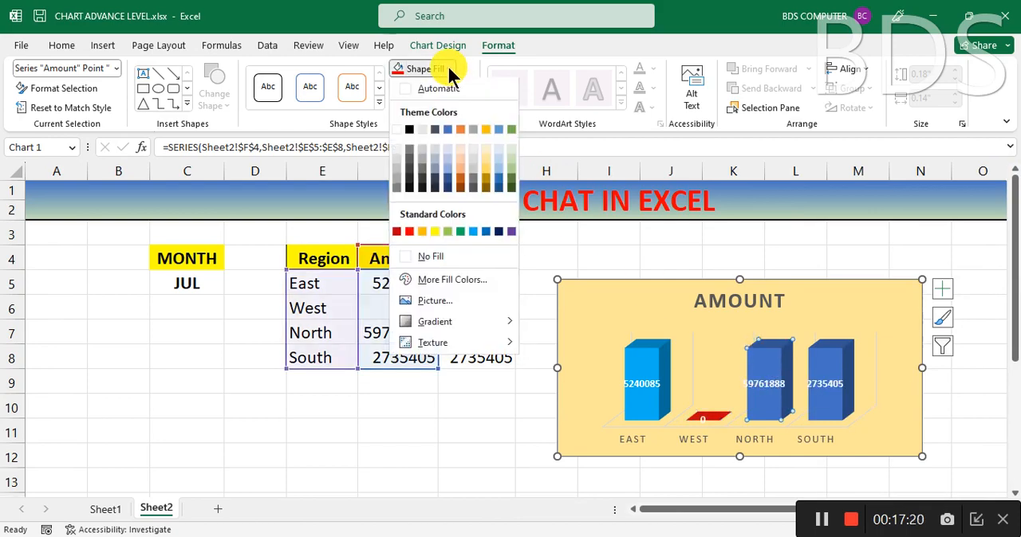
{"action": "left_click", "coordinate": [410, 233]}
{"action": "left_click", "coordinate": [342, 411]}
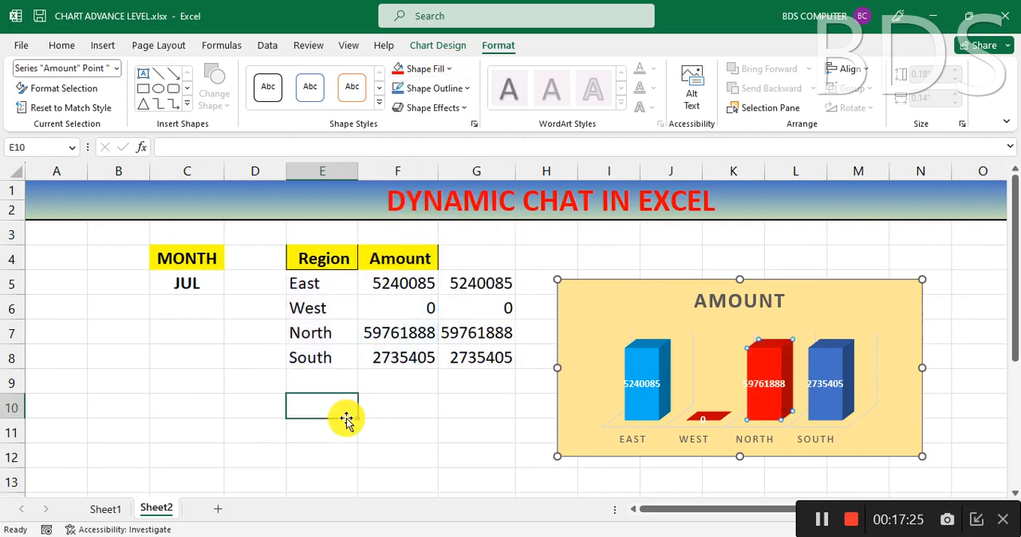
Step: Test the dynamic chart by setting the month in C5 to OCT, JUN, DEC and finally MAY
{"action": "left_click", "coordinate": [207, 285]}
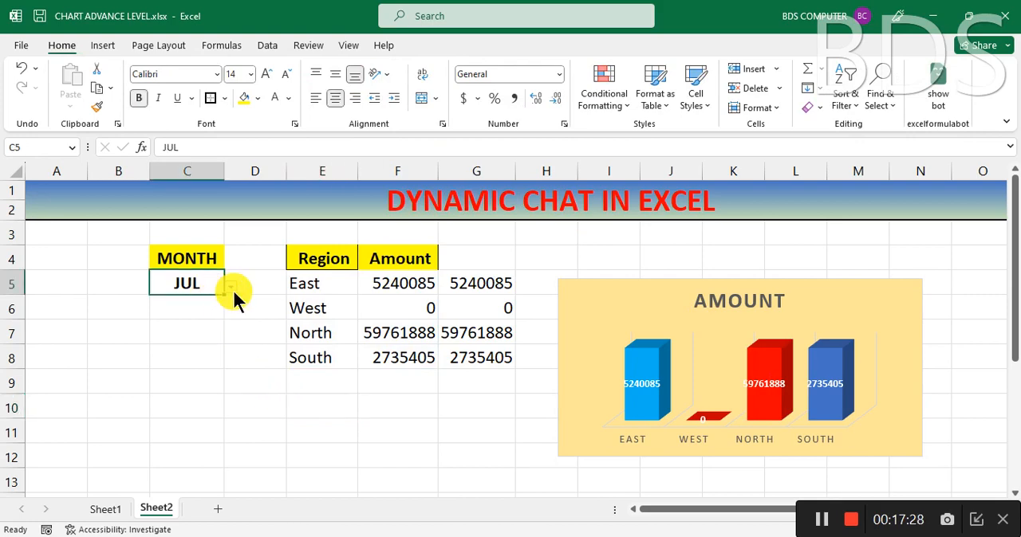
{"action": "left_click", "coordinate": [230, 287]}
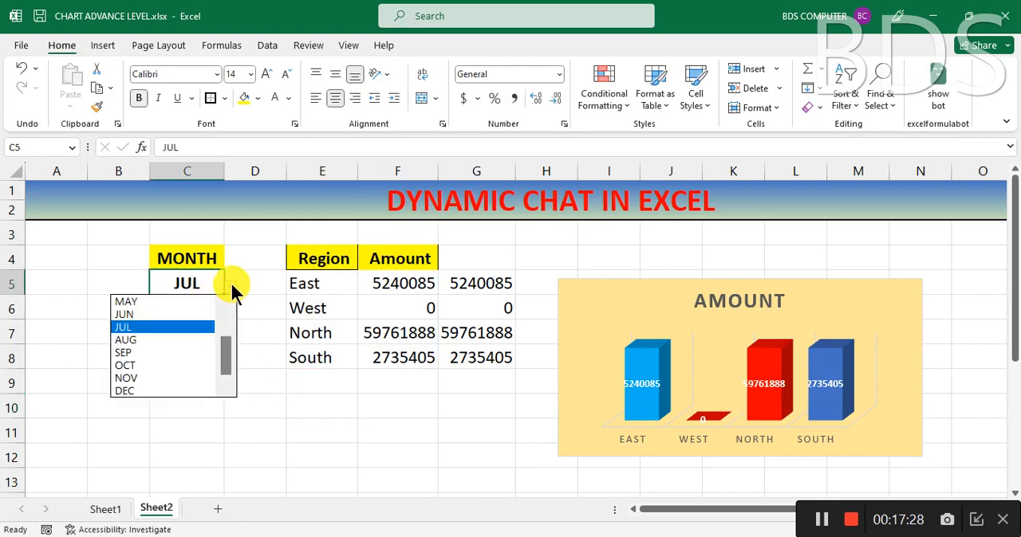
{"action": "left_click", "coordinate": [132, 365]}
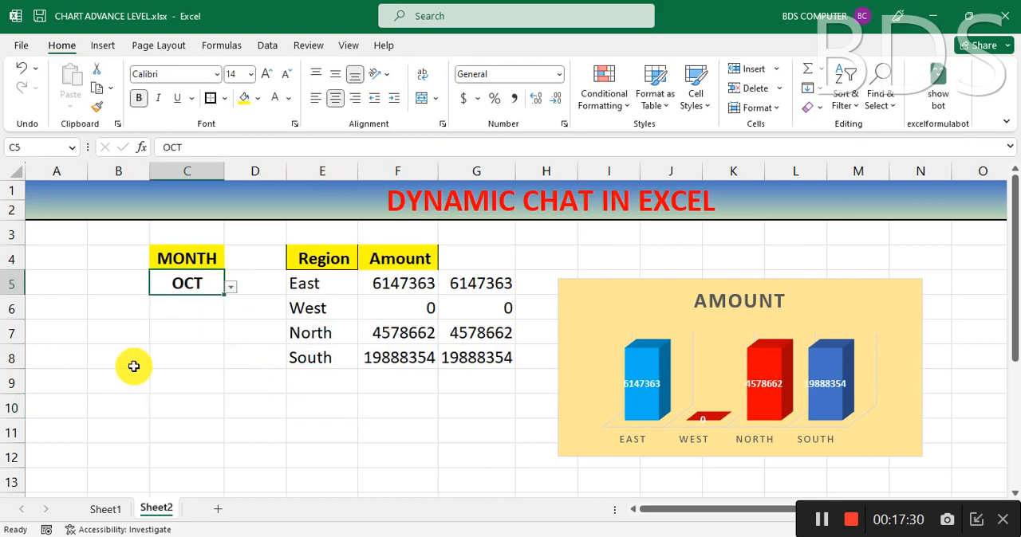
{"action": "left_click", "coordinate": [228, 287]}
{"action": "left_click", "coordinate": [161, 312]}
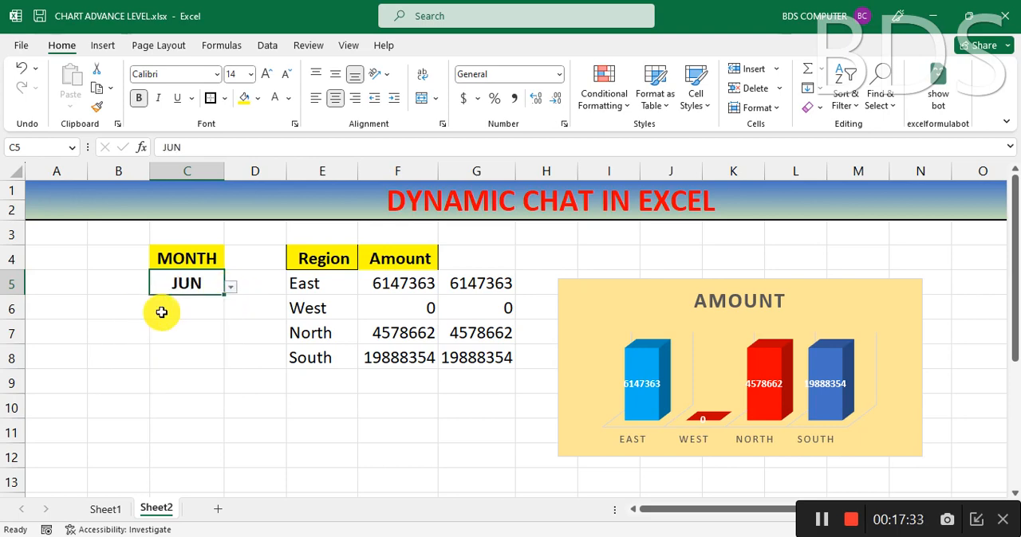
{"action": "left_click", "coordinate": [230, 289]}
{"action": "left_click", "coordinate": [163, 393]}
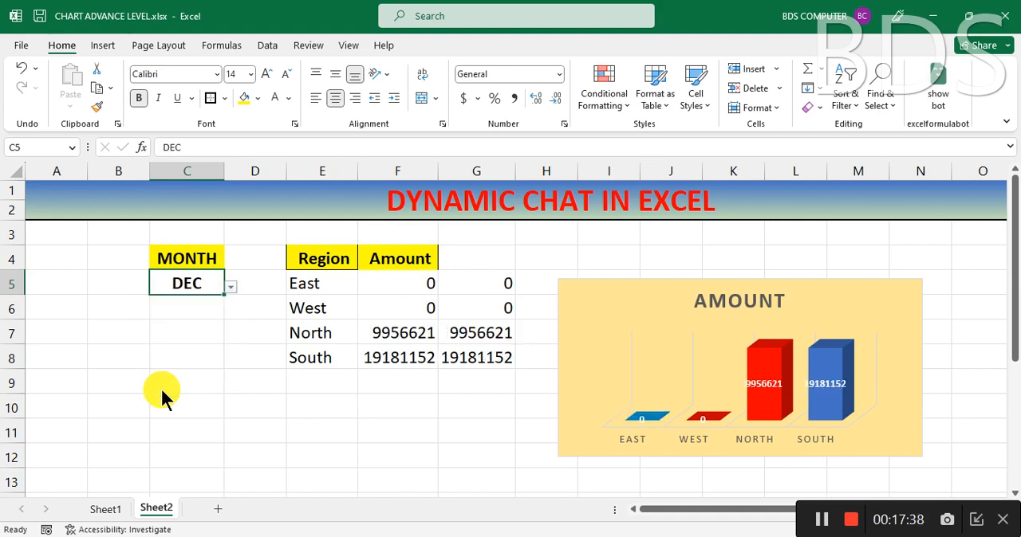
{"action": "left_click", "coordinate": [231, 289]}
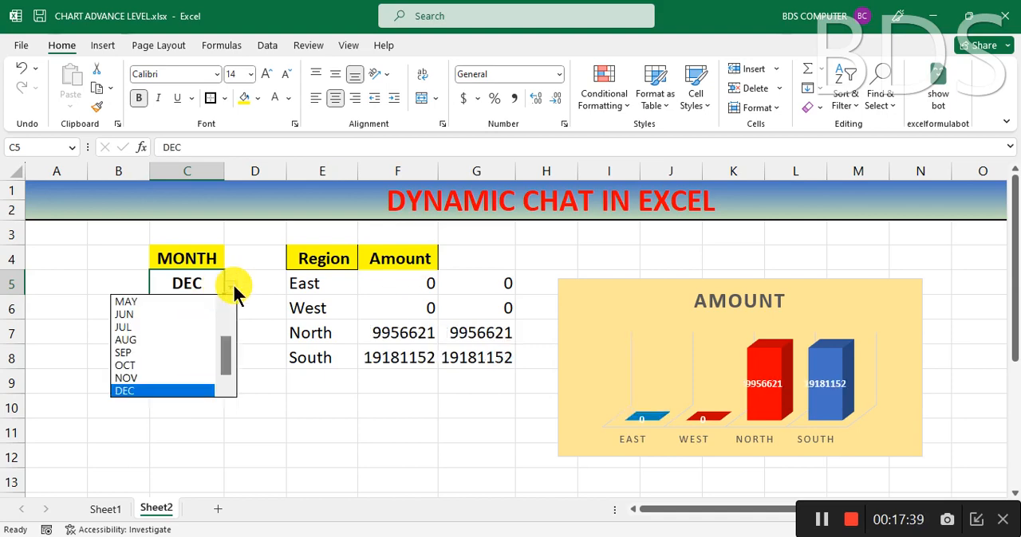
{"action": "left_click", "coordinate": [181, 302]}
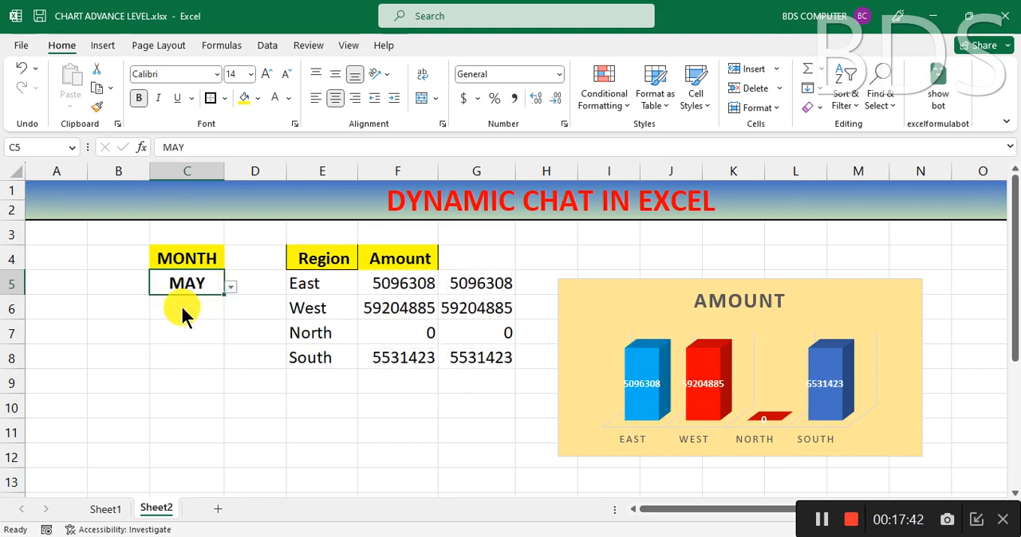
{"action": "left_click", "coordinate": [426, 429]}
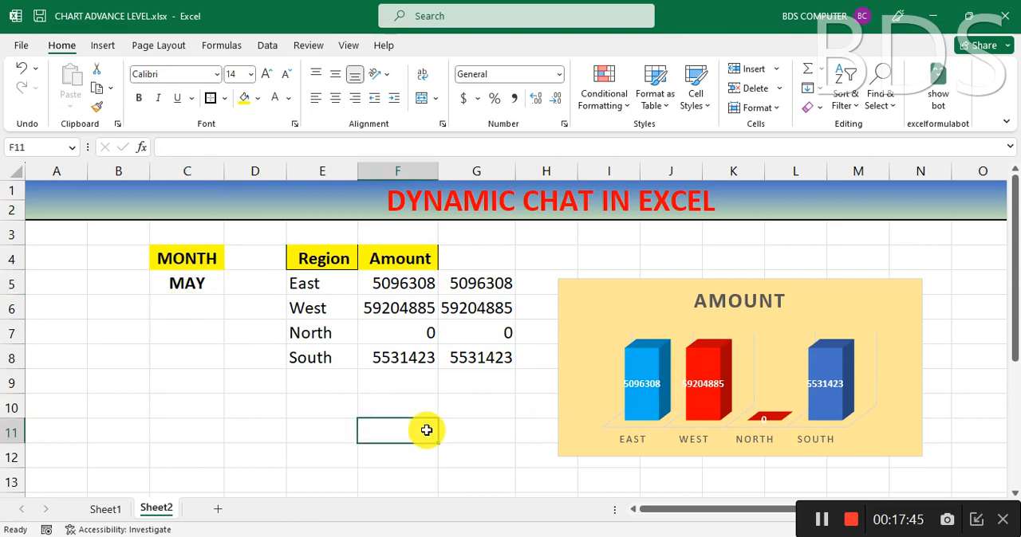
{"action": "left_click", "coordinate": [200, 282]}
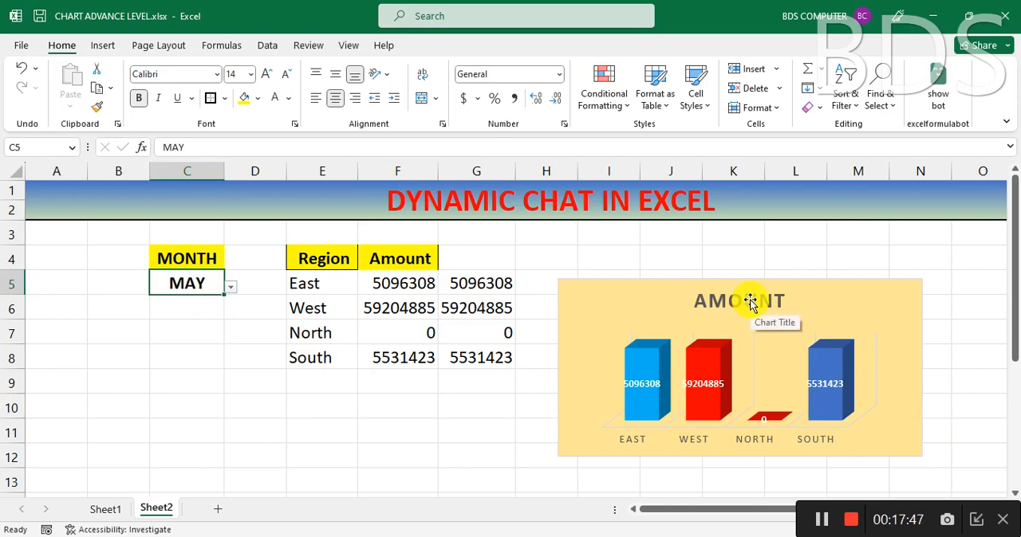
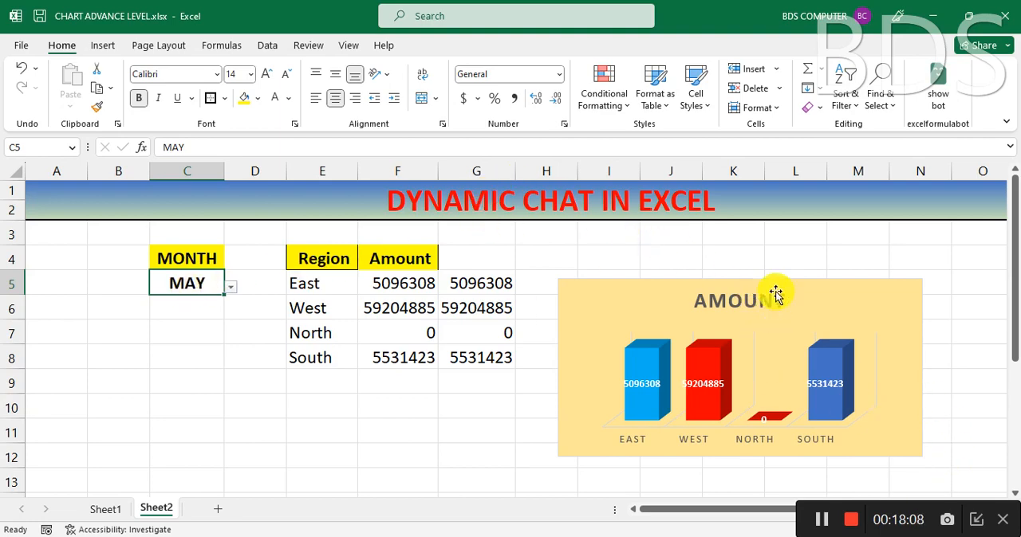
Step: Enter the formula ="SALES REPORT OF "&C5 in cell I4 above the chart
{"action": "left_click", "coordinate": [666, 257]}
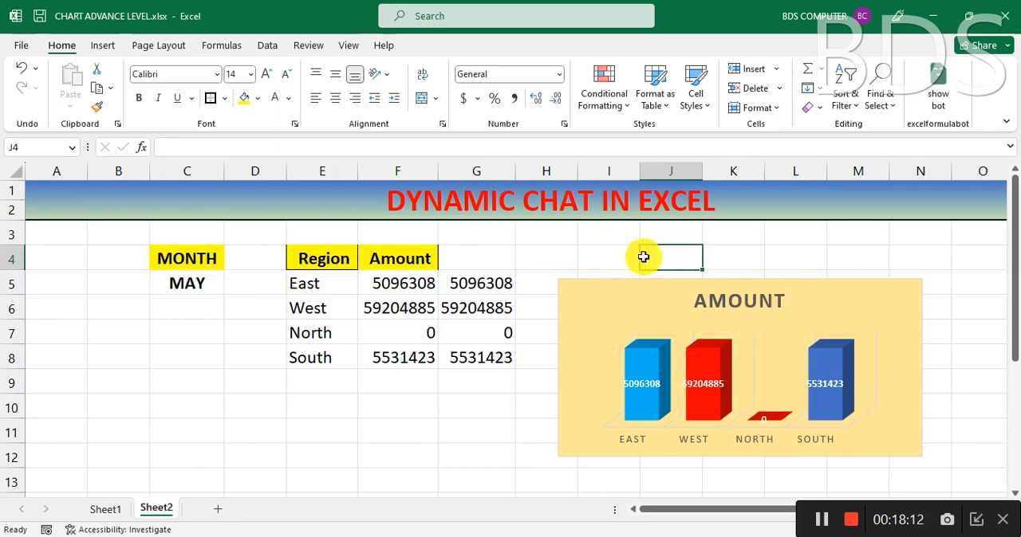
{"action": "left_click", "coordinate": [605, 255]}
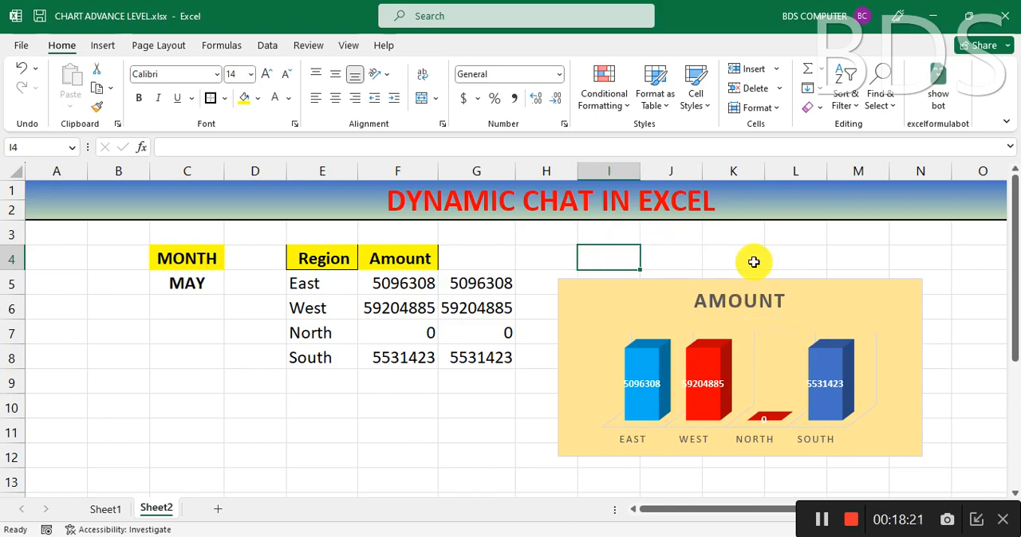
{"action": "type", "text": "="}
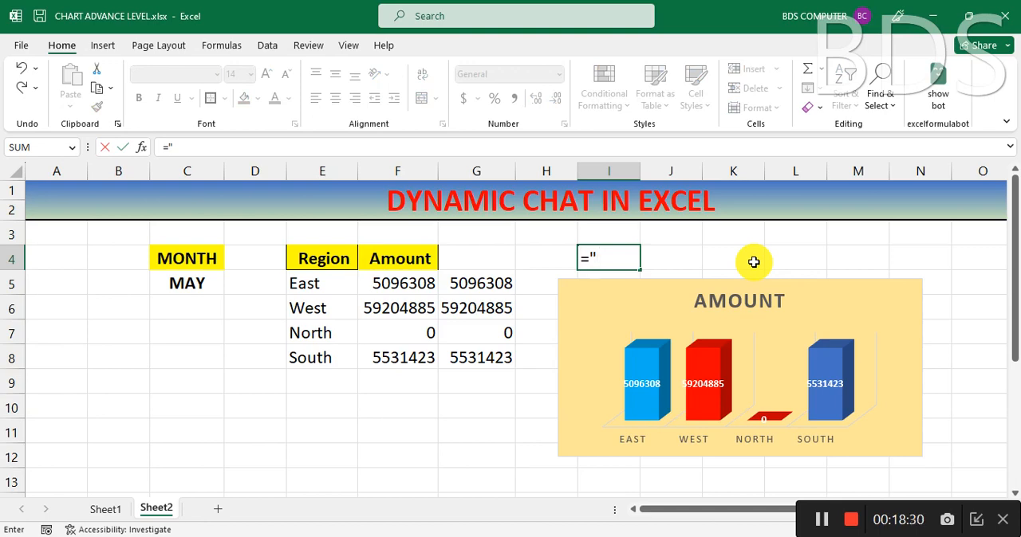
{"action": "type", "text": "\"SALES R"}
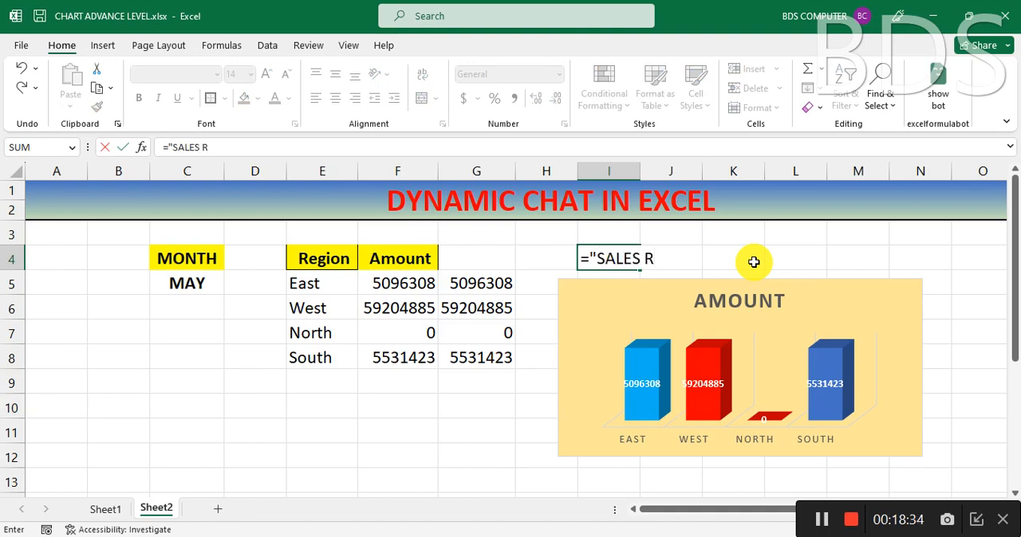
{"action": "type", "text": "EPORT OF"}
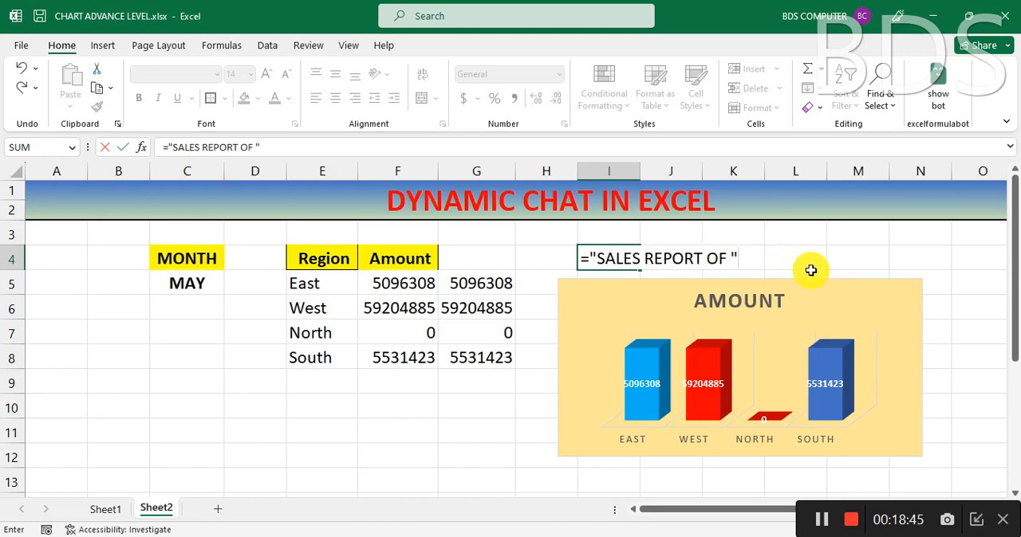
{"action": "type", "text": "&"}
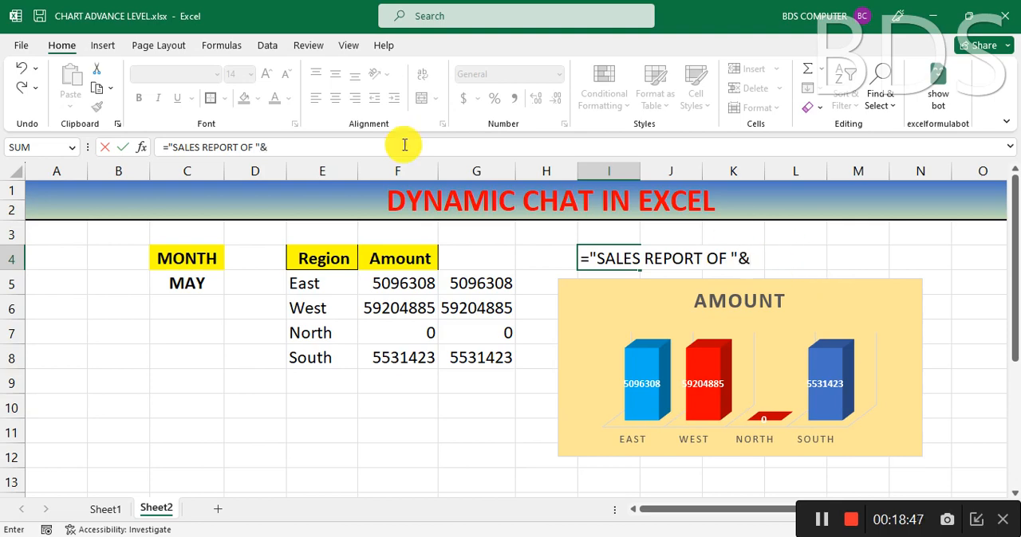
{"action": "left_click", "coordinate": [204, 284]}
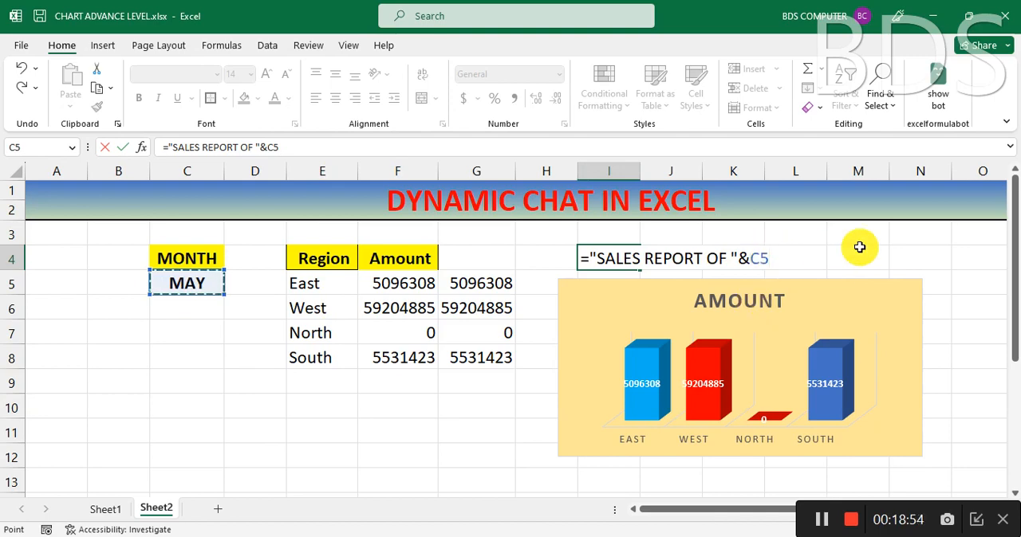
{"action": "key", "text": "Return"}
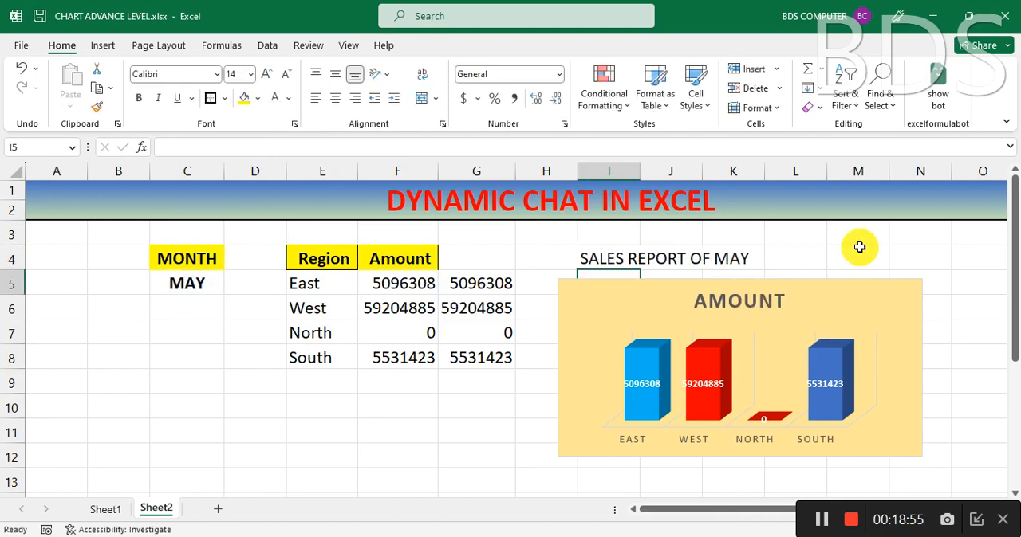
{"action": "left_click", "coordinate": [620, 257]}
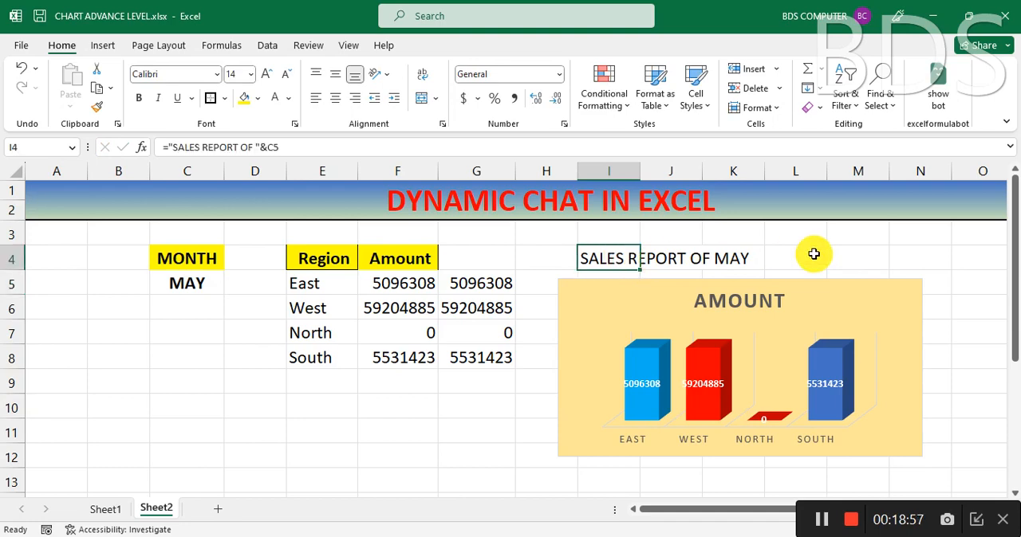
Step: Test the text formula in I4 by setting the month in C5 to SEP and DEC
{"action": "left_click", "coordinate": [196, 279]}
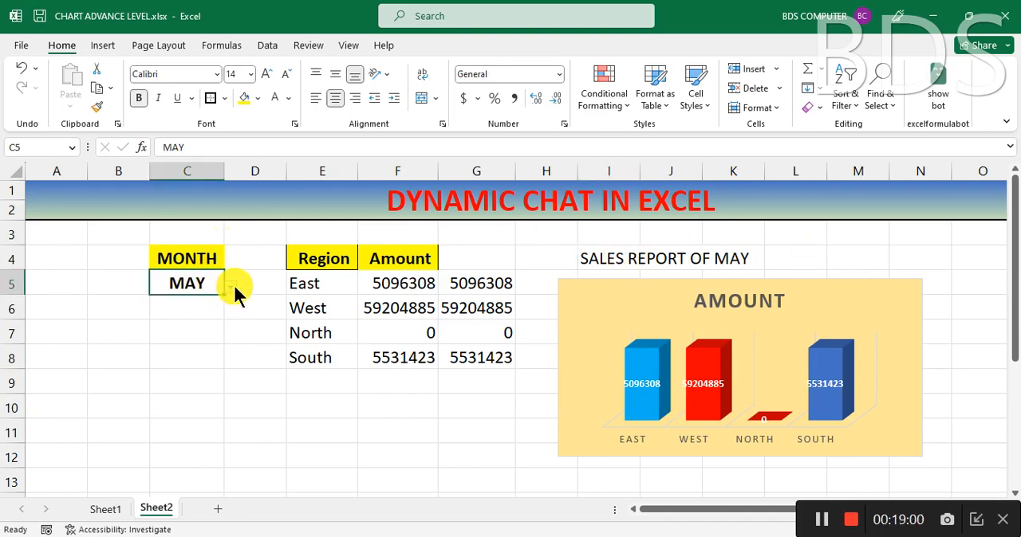
{"action": "left_click", "coordinate": [232, 287]}
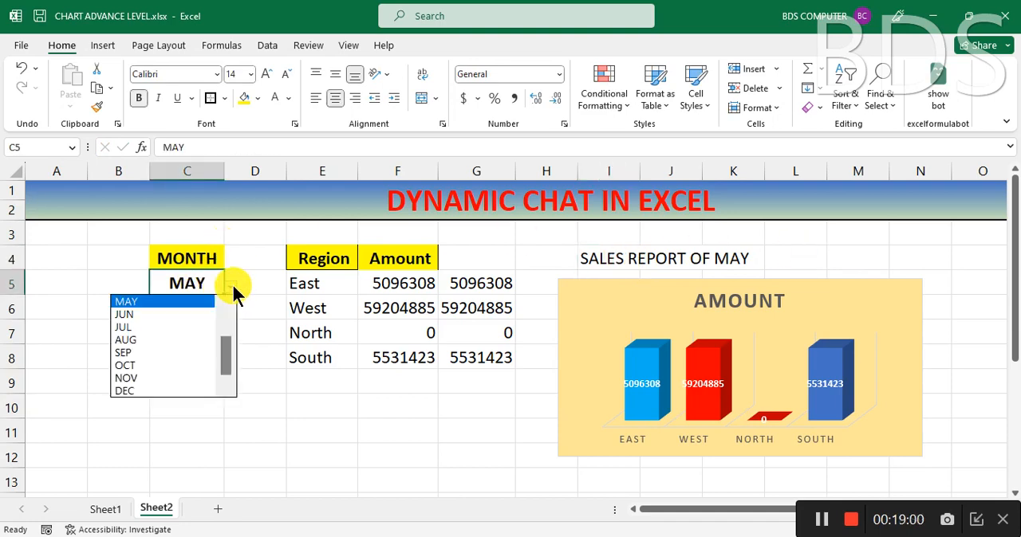
{"action": "left_click", "coordinate": [166, 352]}
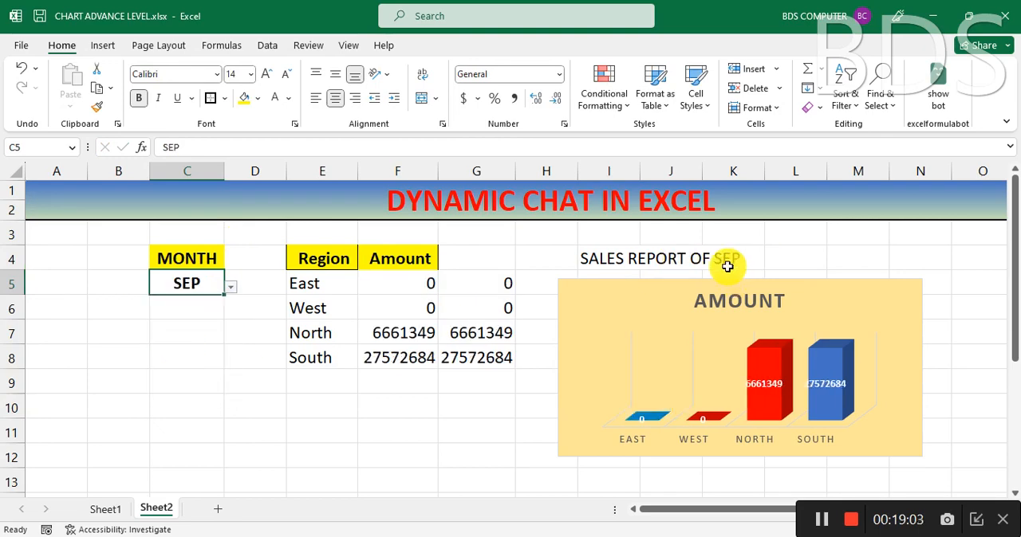
{"action": "left_click", "coordinate": [230, 288]}
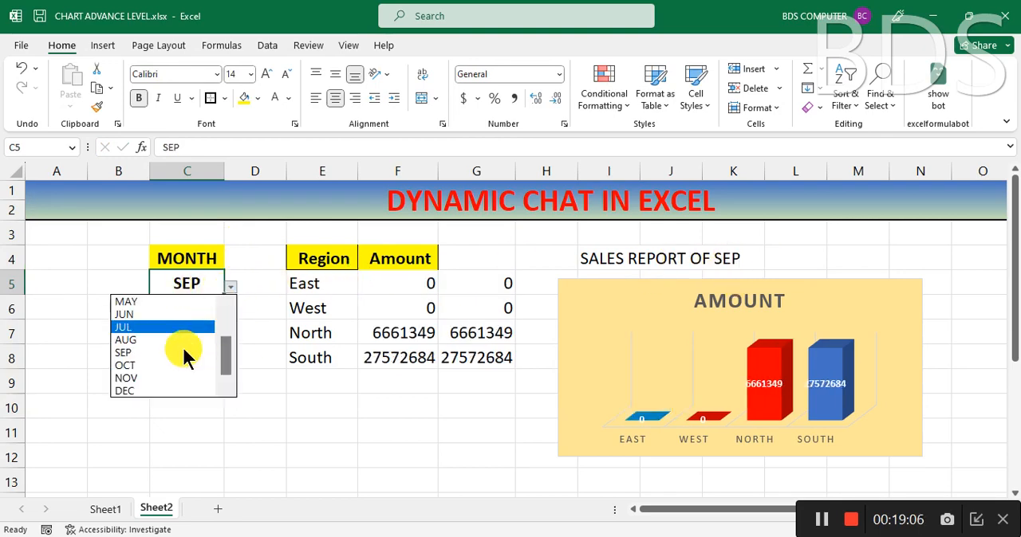
{"action": "left_click", "coordinate": [175, 390]}
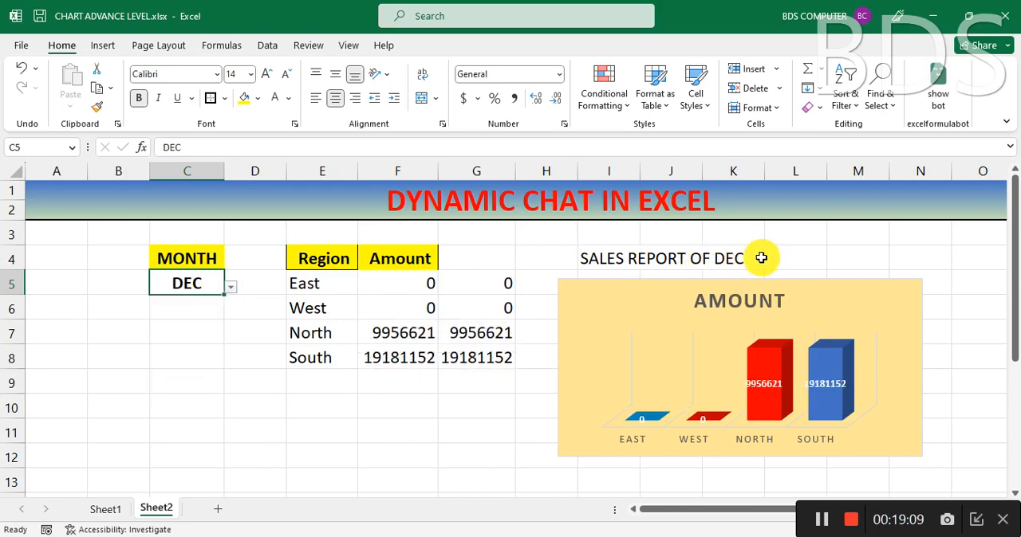
Step: Link the chart title to cell I4 with the reference =Sheet2!$I$4
{"action": "left_click", "coordinate": [754, 301]}
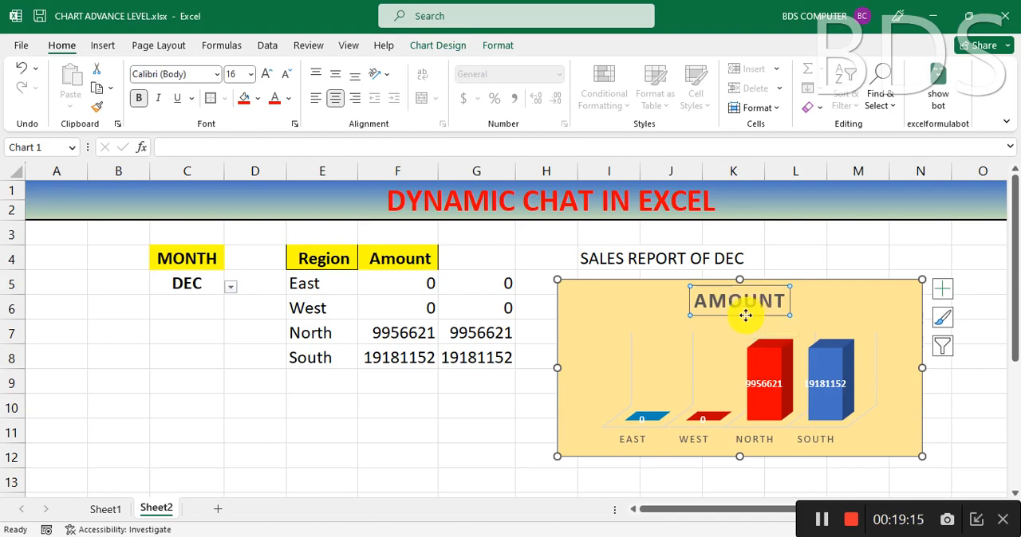
{"action": "left_click", "coordinate": [181, 147]}
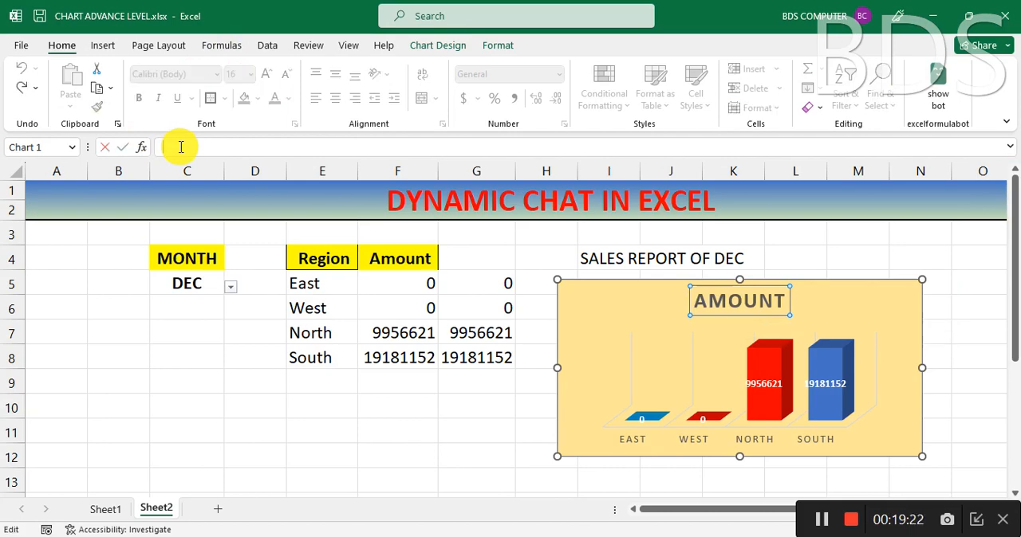
{"action": "type", "text": "="}
{"action": "left_click", "coordinate": [598, 258]}
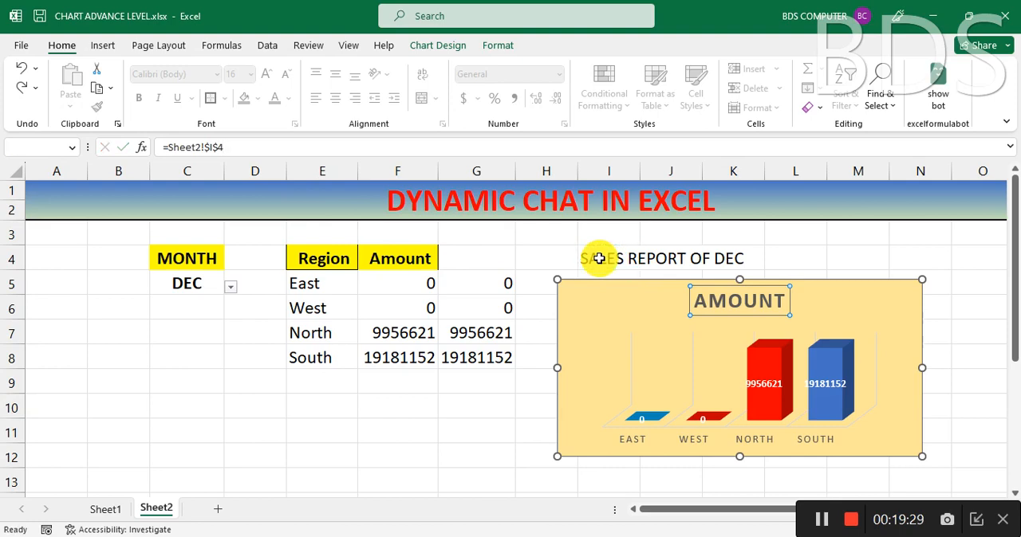
{"action": "key", "text": "Return"}
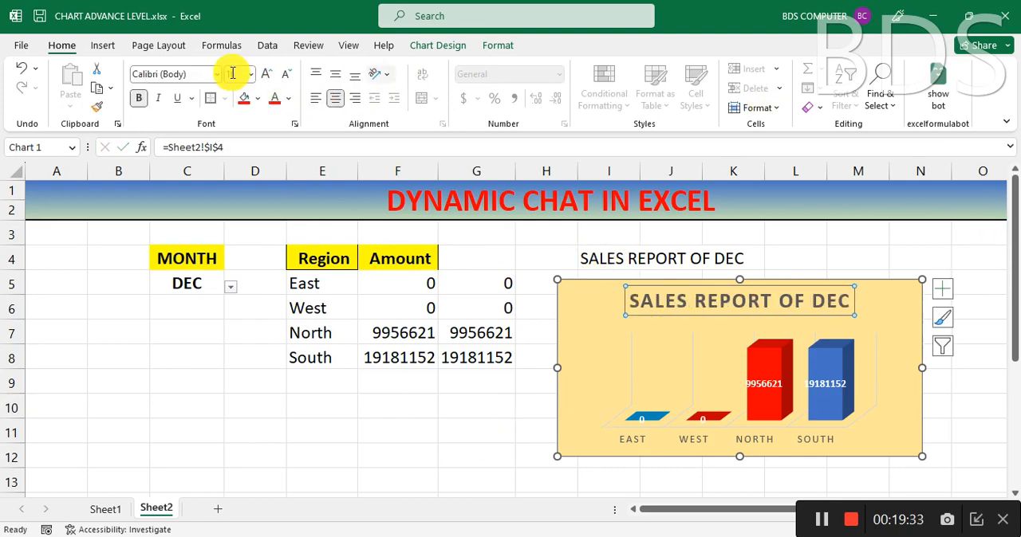
Step: Colour the chart title text standard purple and increase its font size to 18
{"action": "left_click", "coordinate": [500, 45]}
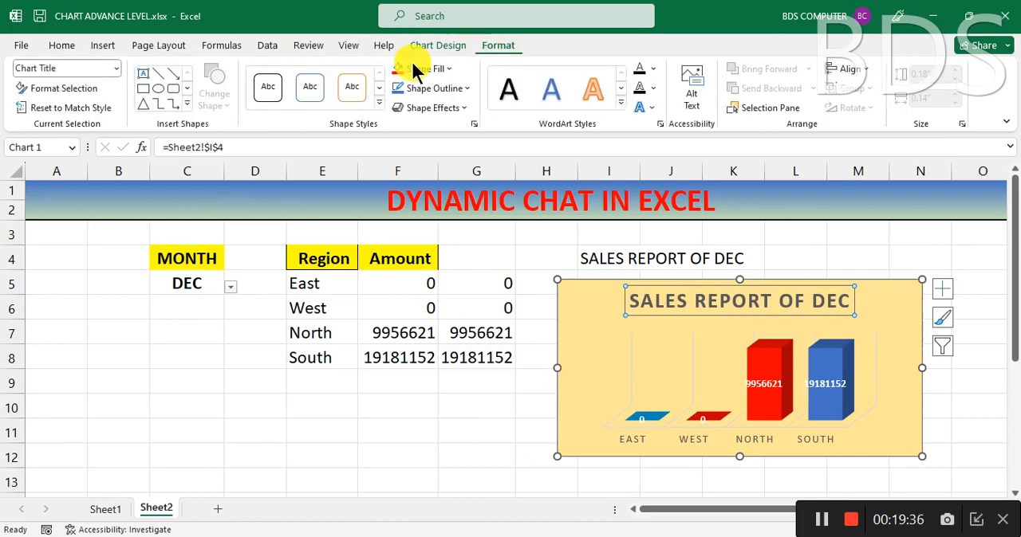
{"action": "left_click", "coordinate": [654, 68]}
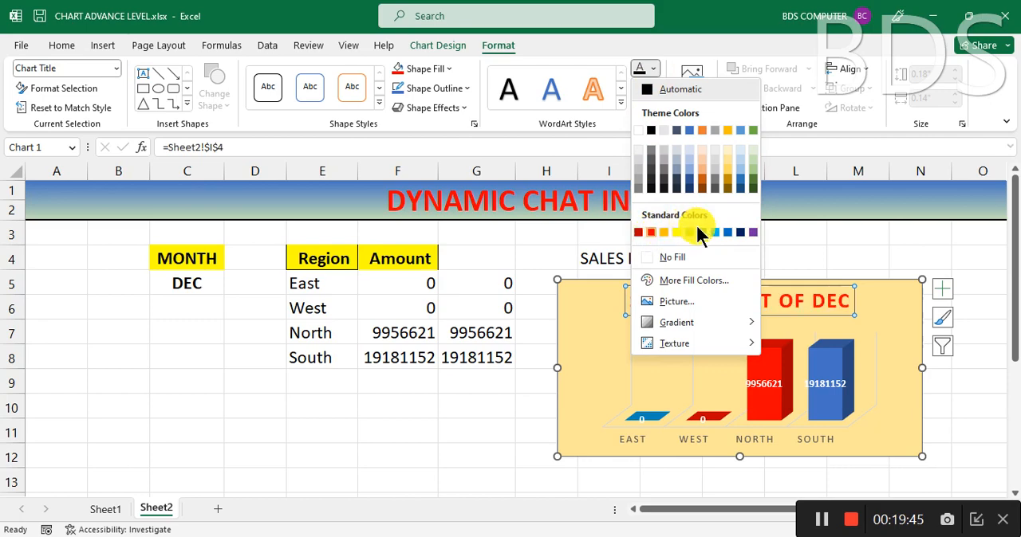
{"action": "left_click", "coordinate": [752, 231]}
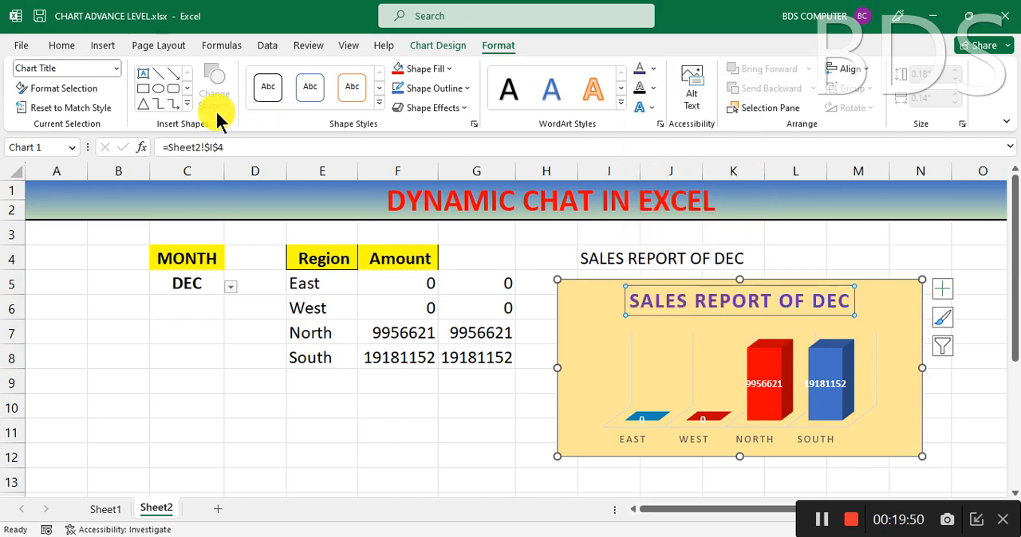
{"action": "left_click", "coordinate": [21, 49]}
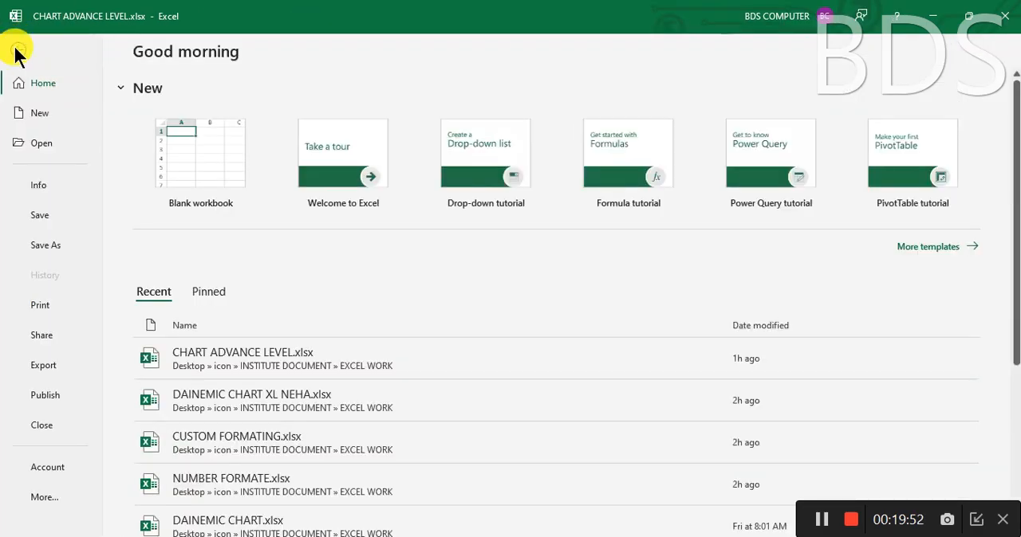
{"action": "left_click", "coordinate": [17, 51]}
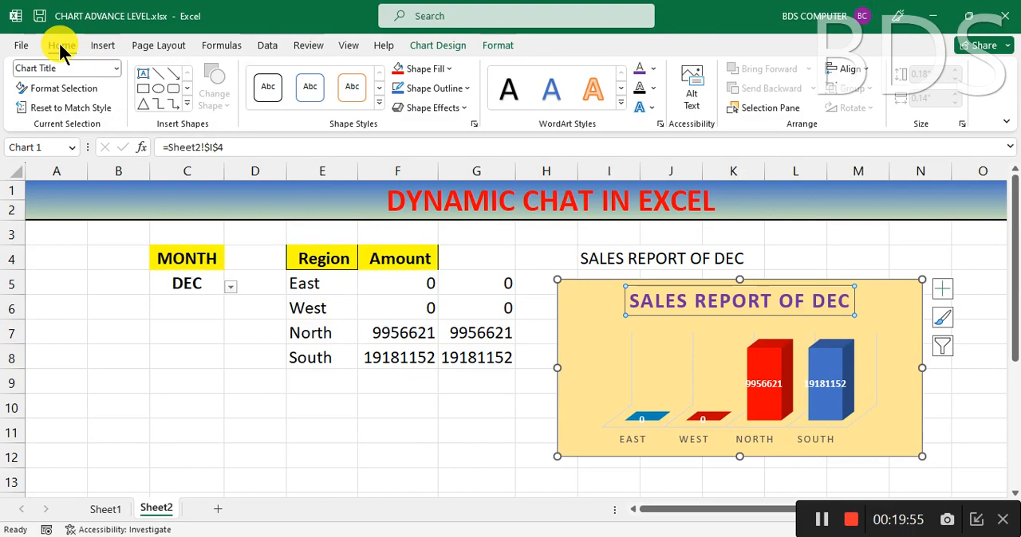
{"action": "left_click", "coordinate": [59, 44]}
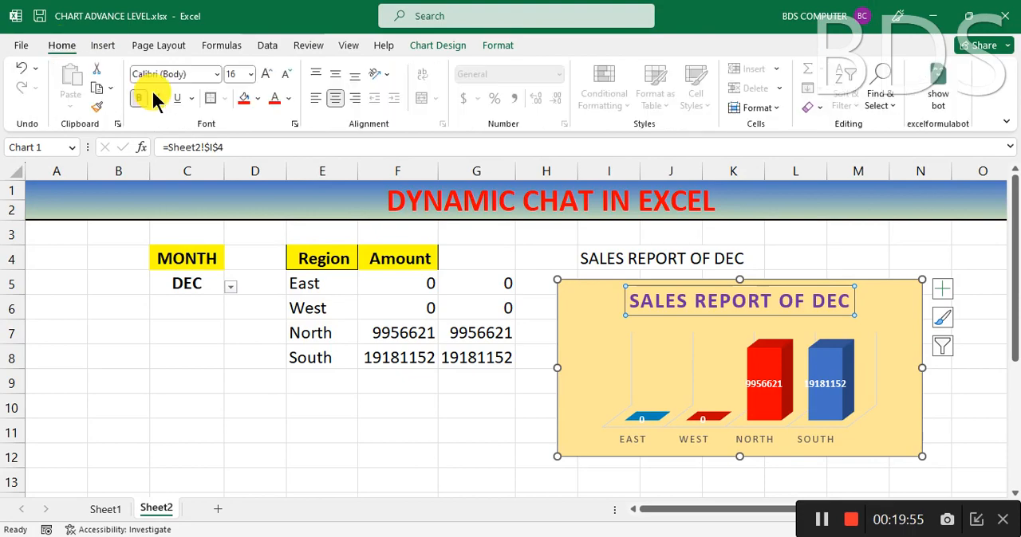
{"action": "left_click", "coordinate": [267, 74]}
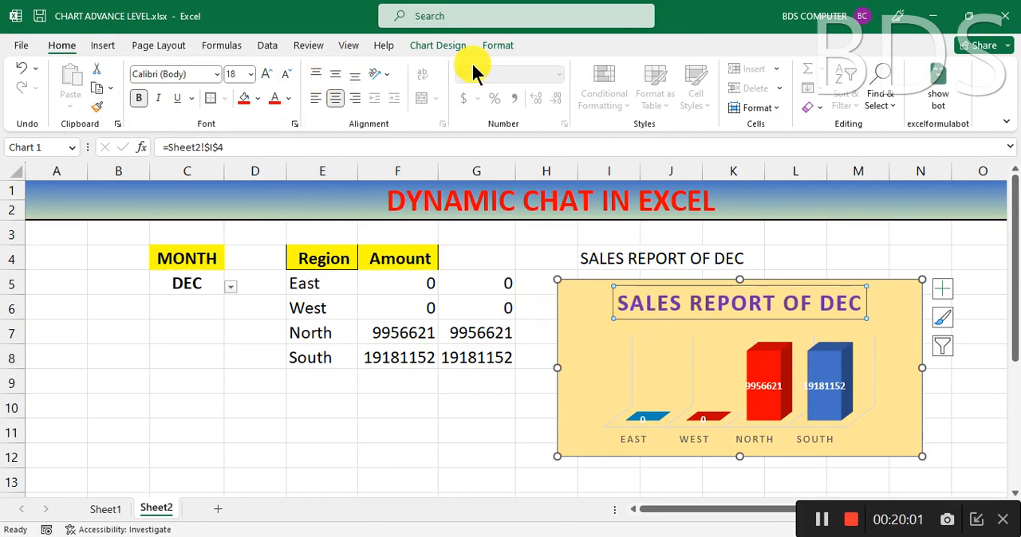
Step: Fill the chart title's background with the lightest grey theme colour and deselect the chart
{"action": "left_click", "coordinate": [488, 45]}
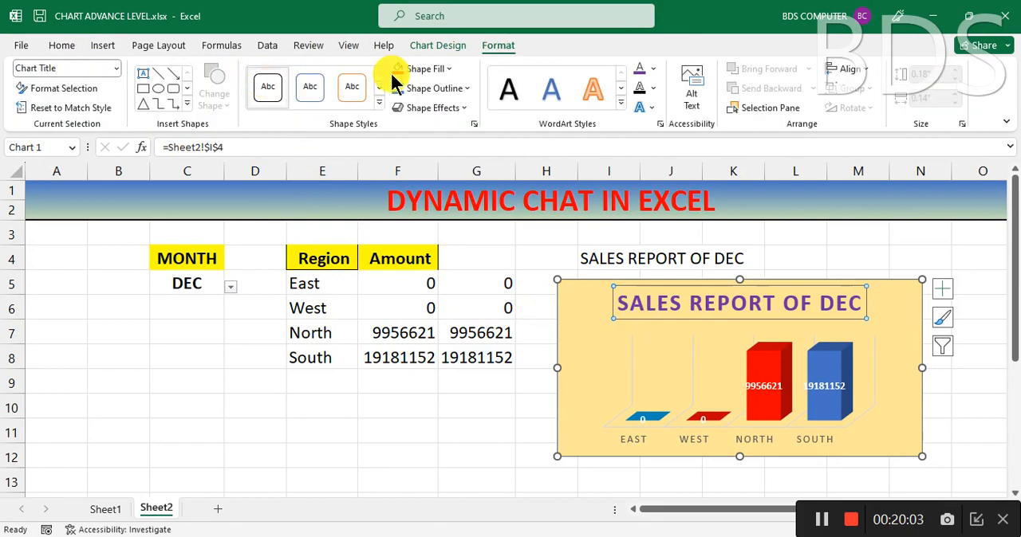
{"action": "left_click", "coordinate": [437, 69]}
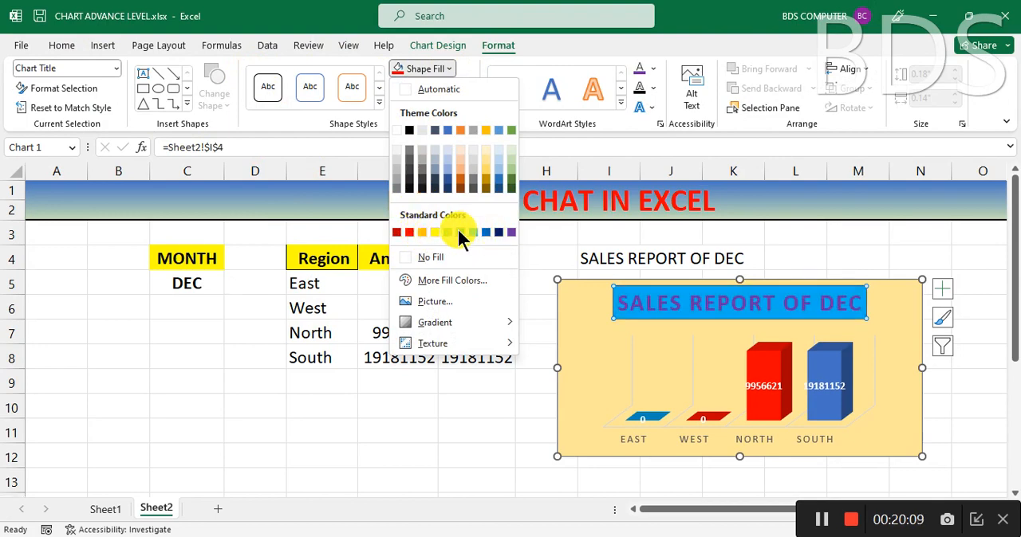
{"action": "left_click", "coordinate": [399, 148]}
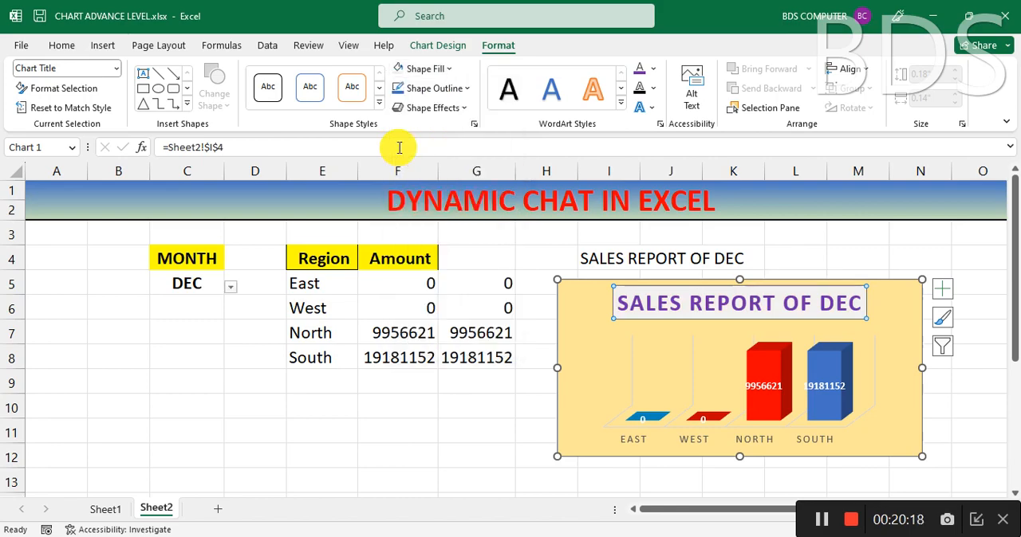
{"action": "left_click", "coordinate": [409, 423]}
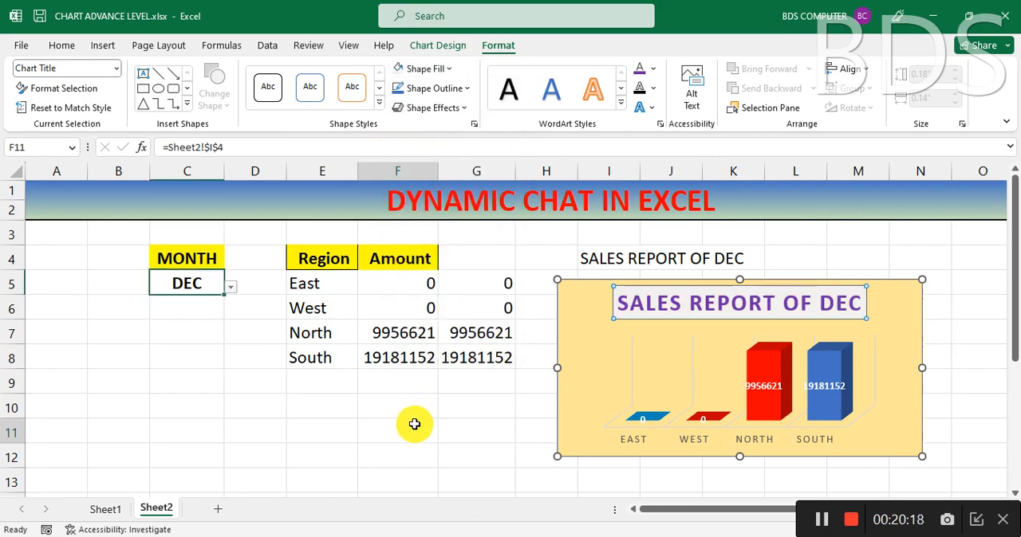
Step: Set the month in C5 to JUL to test the linked chart title
{"action": "left_click", "coordinate": [190, 284]}
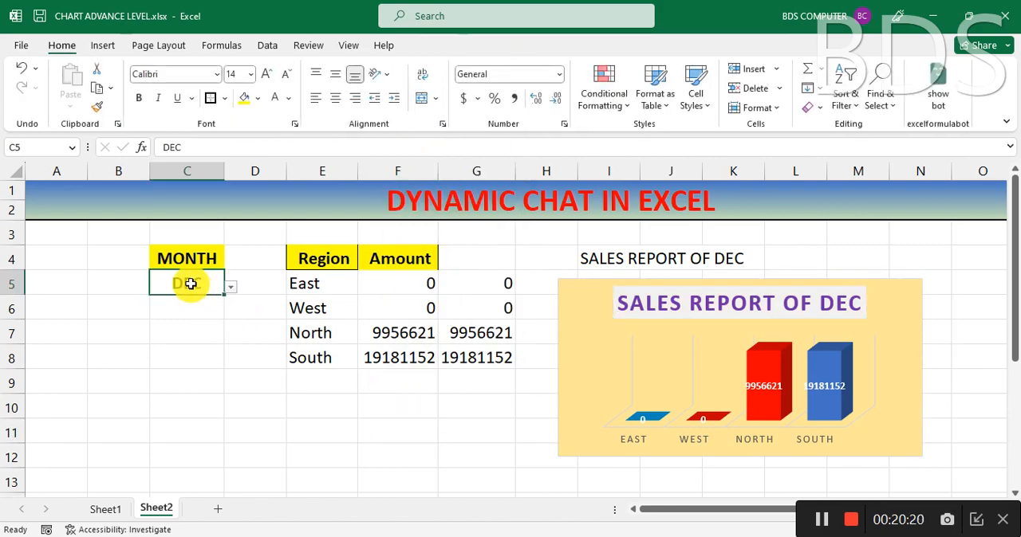
{"action": "left_click", "coordinate": [230, 287]}
{"action": "left_click", "coordinate": [155, 326]}
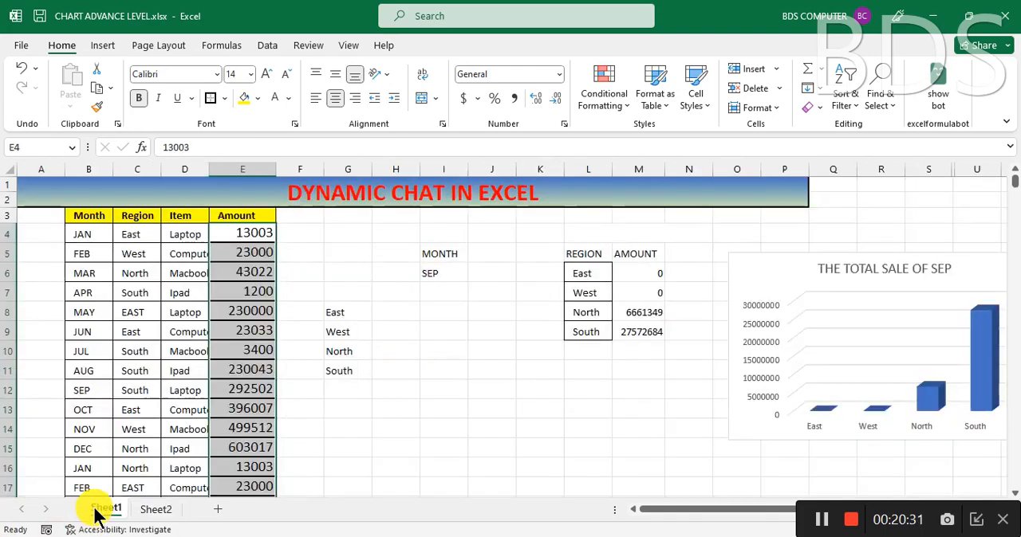
Step: Rename the Sheet2 worksheet as CHART1
{"action": "left_click", "coordinate": [102, 509]}
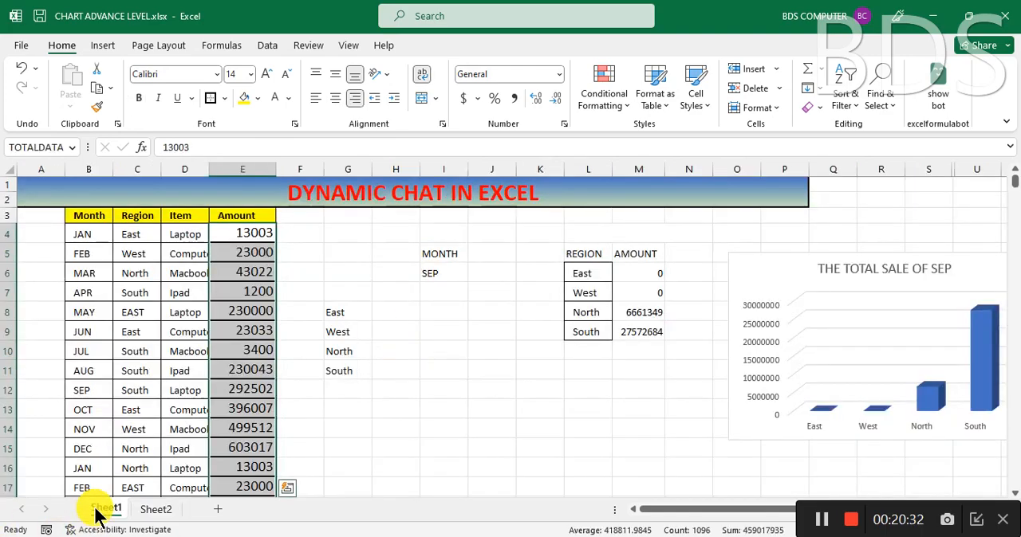
{"action": "left_click", "coordinate": [156, 510]}
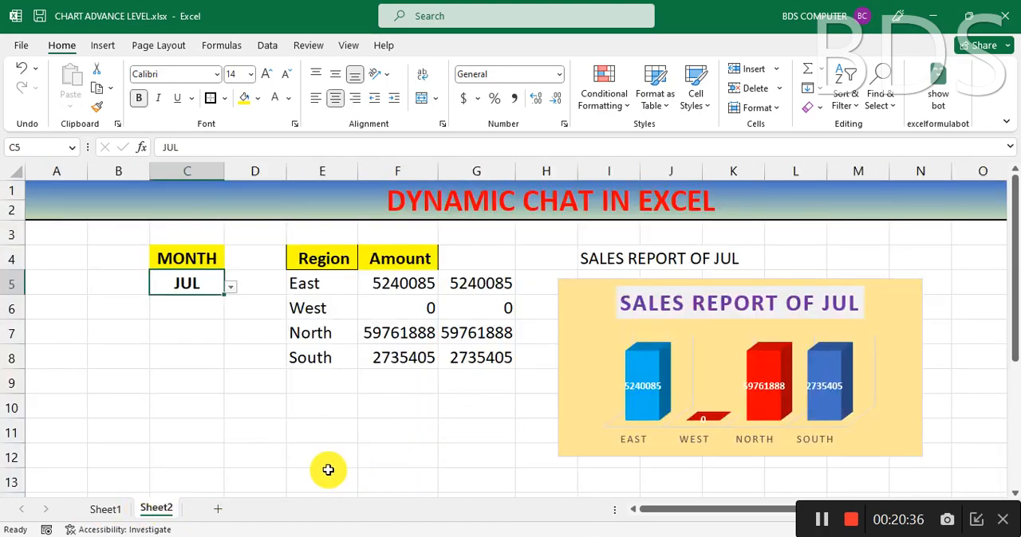
{"action": "right_click", "coordinate": [157, 511]}
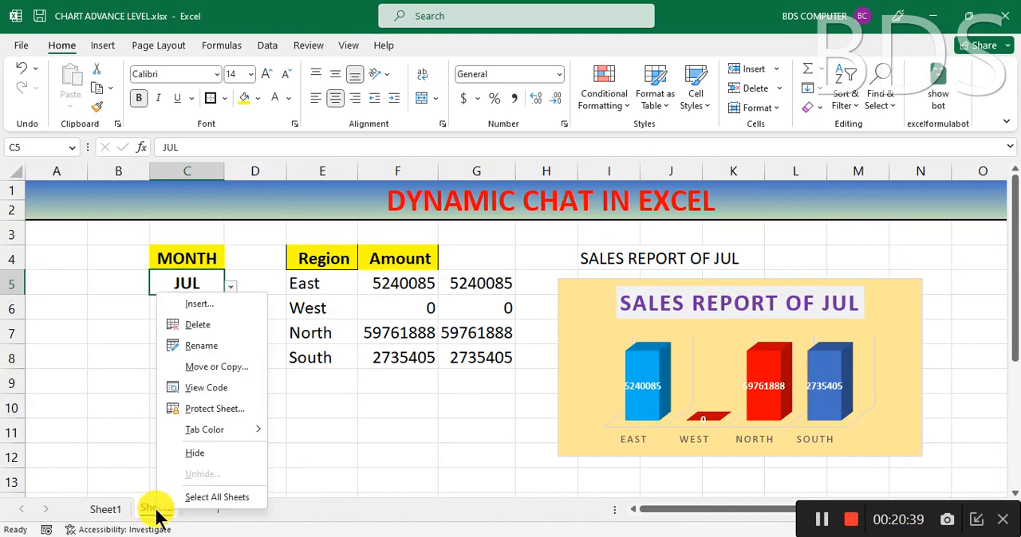
{"action": "left_click", "coordinate": [205, 346]}
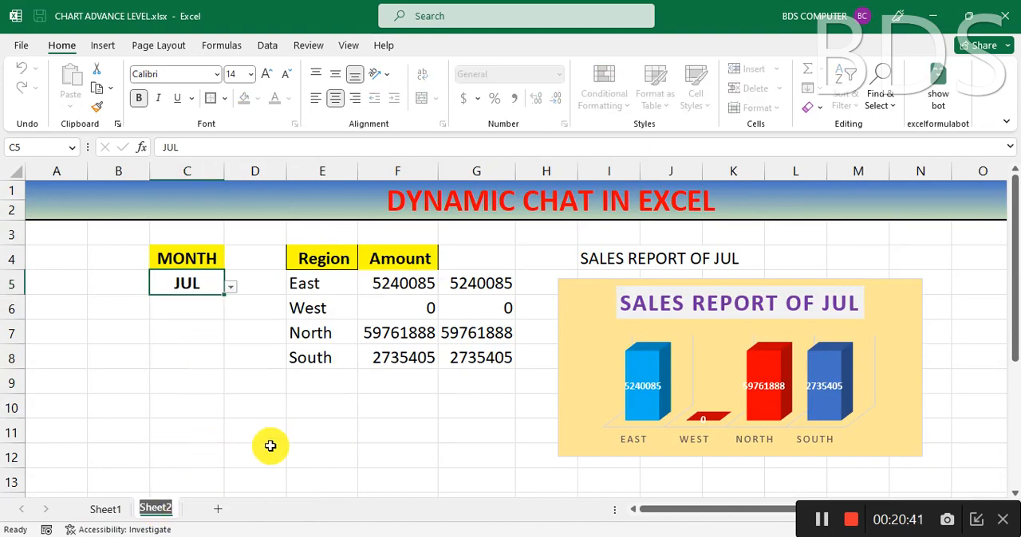
{"action": "type", "text": "CHART1"}
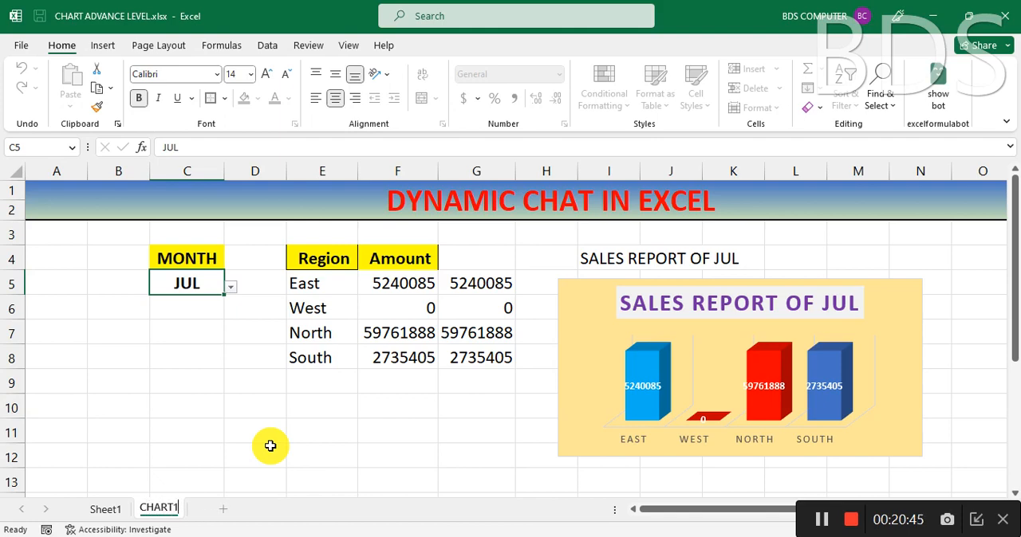
{"action": "key", "text": "Return"}
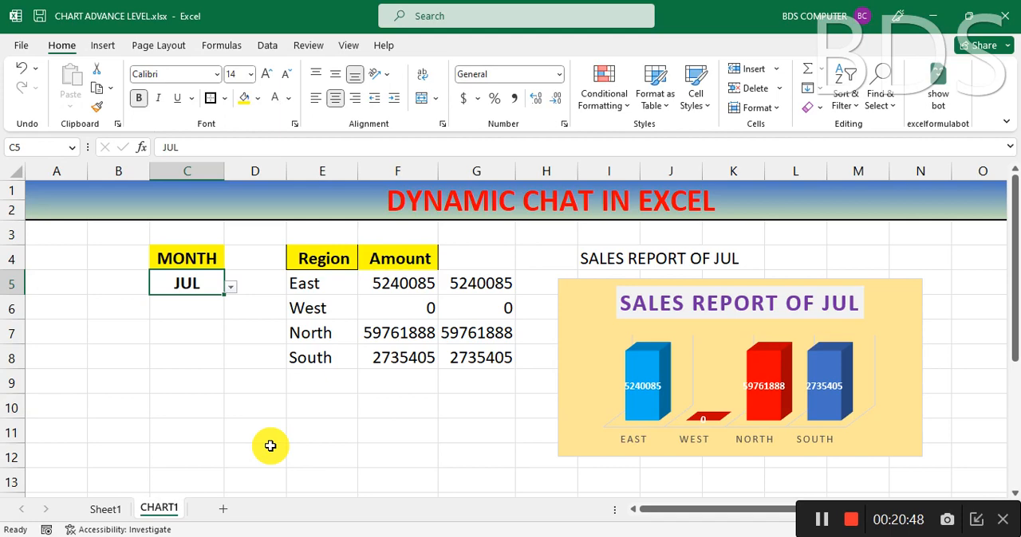
{"action": "left_click", "coordinate": [826, 520]}
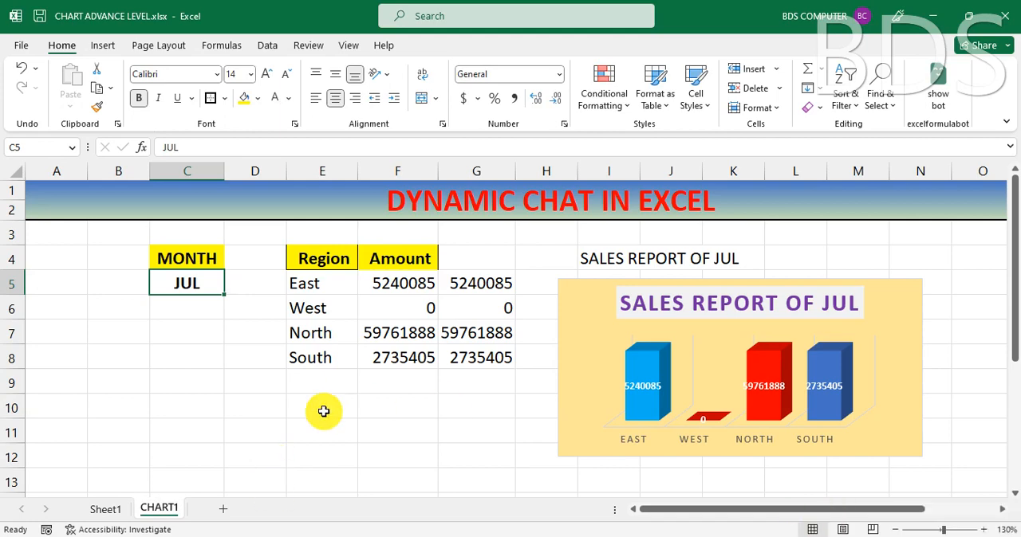
{"action": "left_click", "coordinate": [263, 408]}
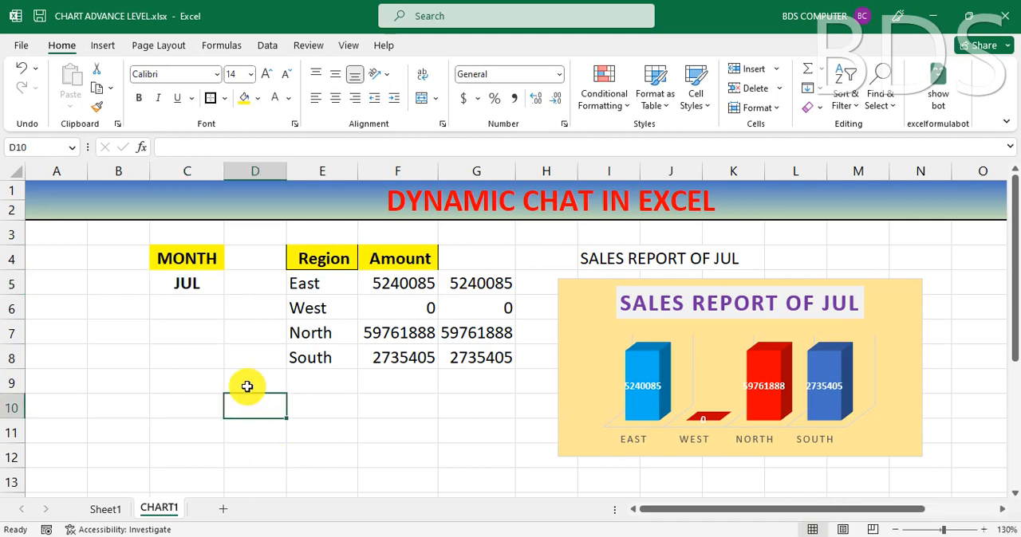
{"action": "left_click", "coordinate": [189, 289]}
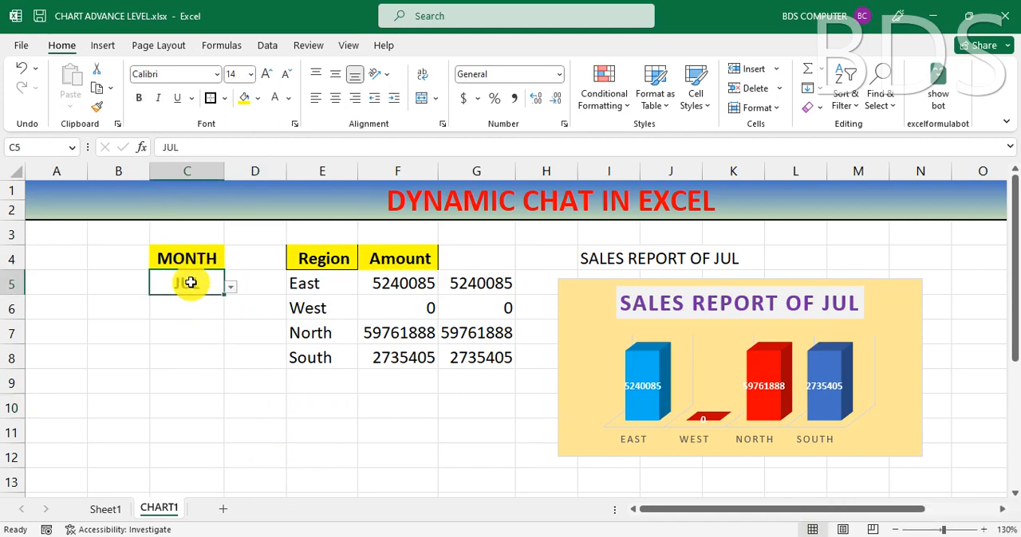
{"action": "left_click", "coordinate": [315, 287]}
{"action": "left_click", "coordinate": [395, 285]}
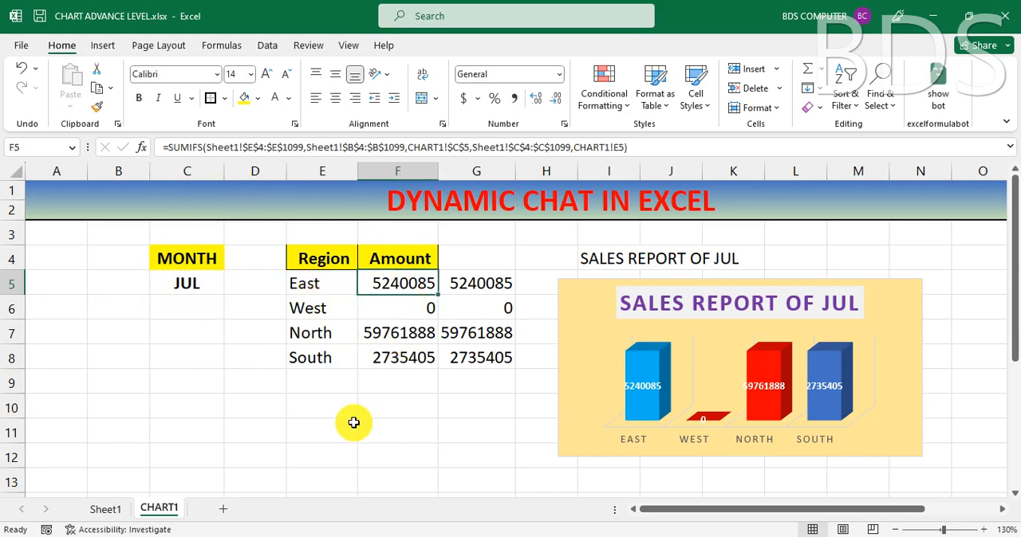
{"action": "left_click", "coordinate": [355, 426]}
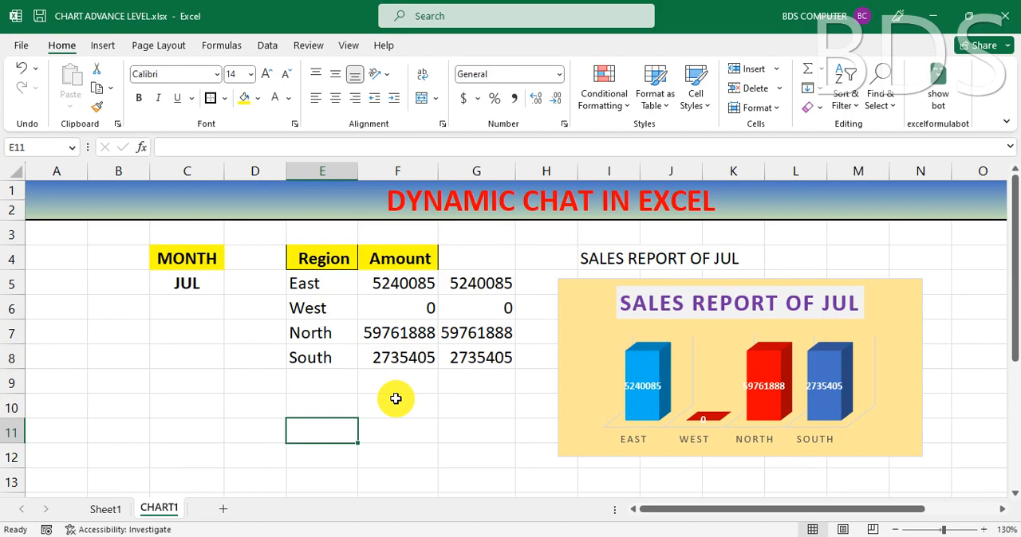
Step: Define the name ITEM for the Item column data in D4:D1099 on Sheet1
{"action": "left_click", "coordinate": [103, 509]}
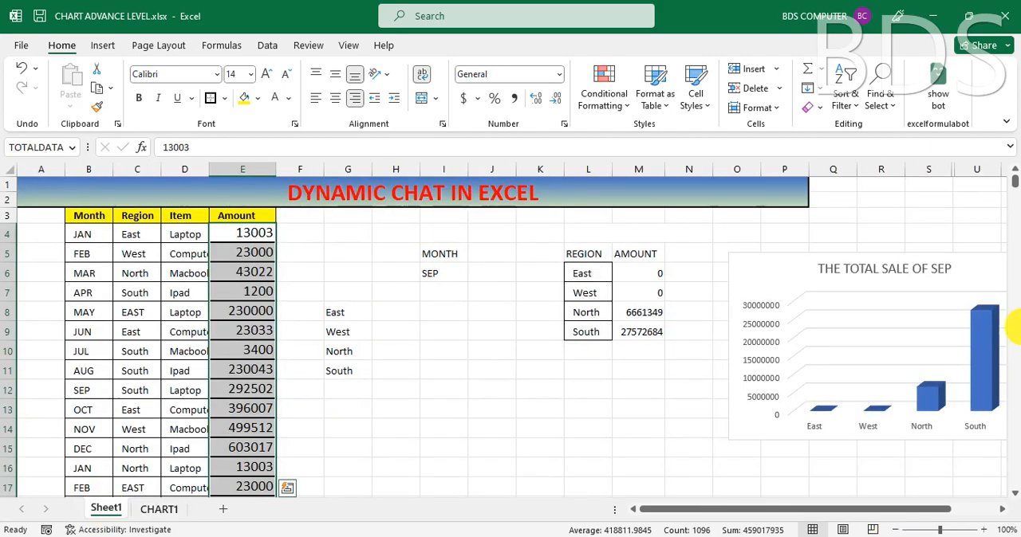
{"action": "left_click", "coordinate": [137, 235]}
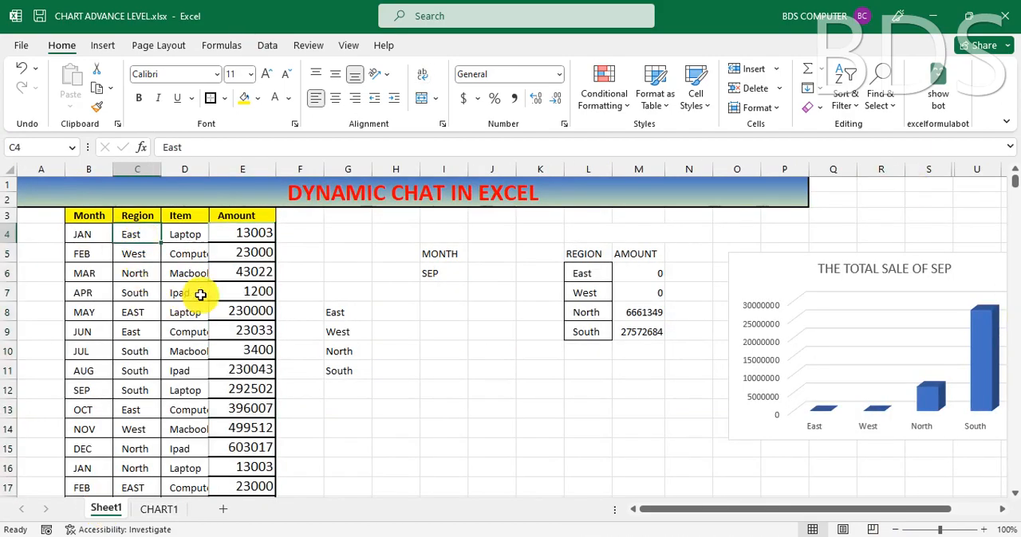
{"action": "left_click", "coordinate": [183, 234]}
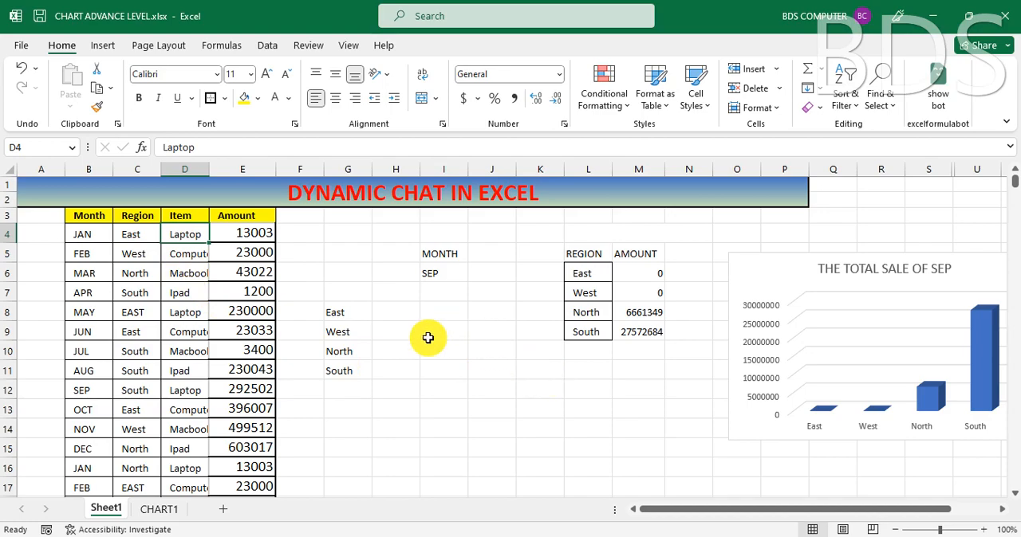
{"action": "key", "text": "ctrl+shift+Down"}
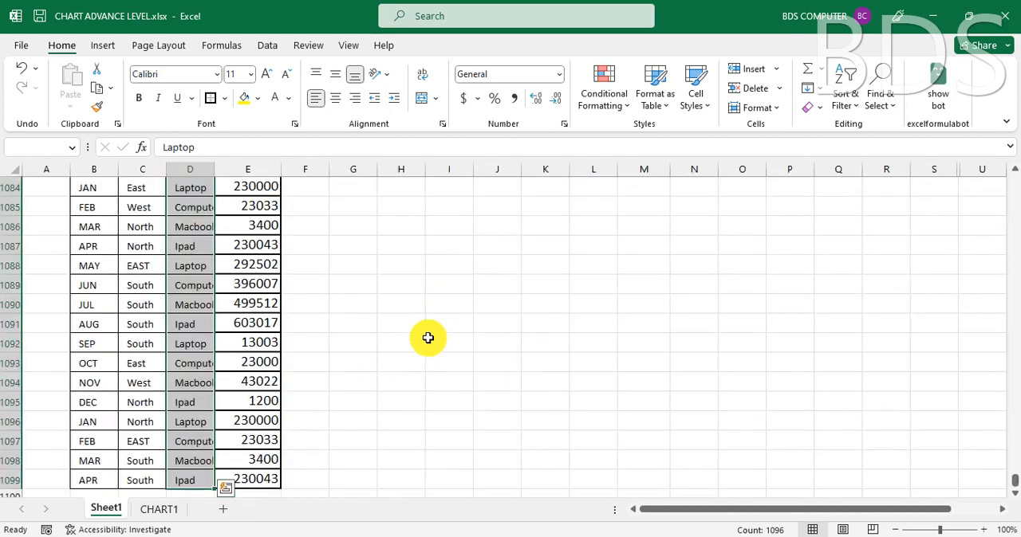
{"action": "left_click", "coordinate": [45, 150]}
{"action": "type", "text": "ITEM"}
{"action": "key", "text": "Return"}
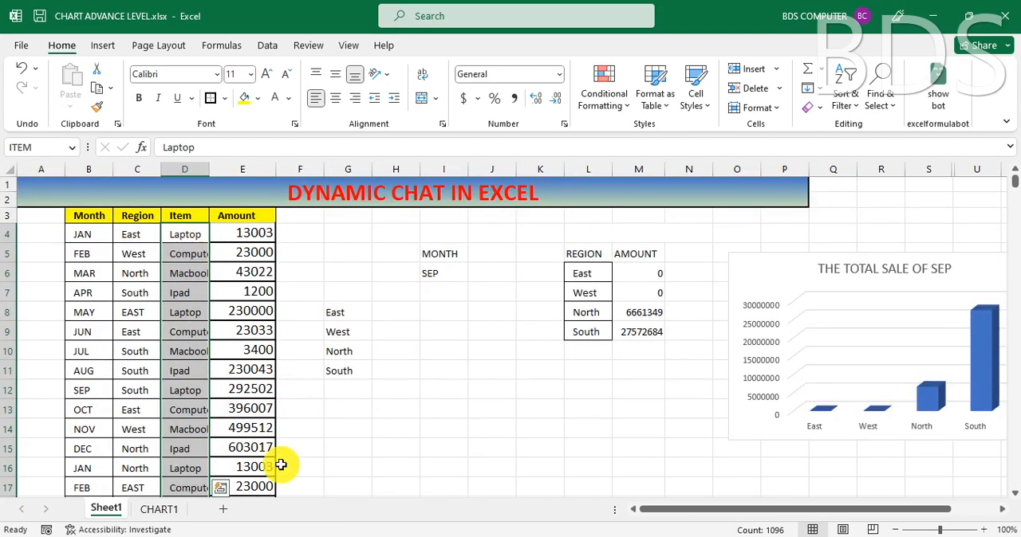
Step: Add a new worksheet and place it after the CHART1 sheet
{"action": "left_click", "coordinate": [223, 515]}
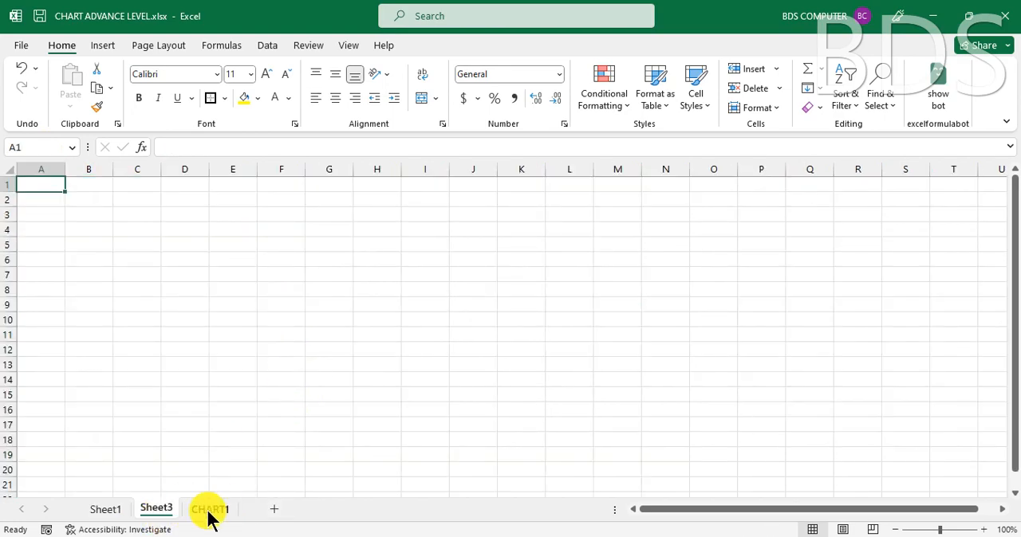
{"action": "mouse_move", "coordinate": [160, 516]}
{"action": "left_mouse_down"}
{"action": "mouse_move", "coordinate": [200, 485]}
{"action": "mouse_move", "coordinate": [270, 498]}
{"action": "mouse_move", "coordinate": [157, 517]}
{"action": "left_mouse_up"}
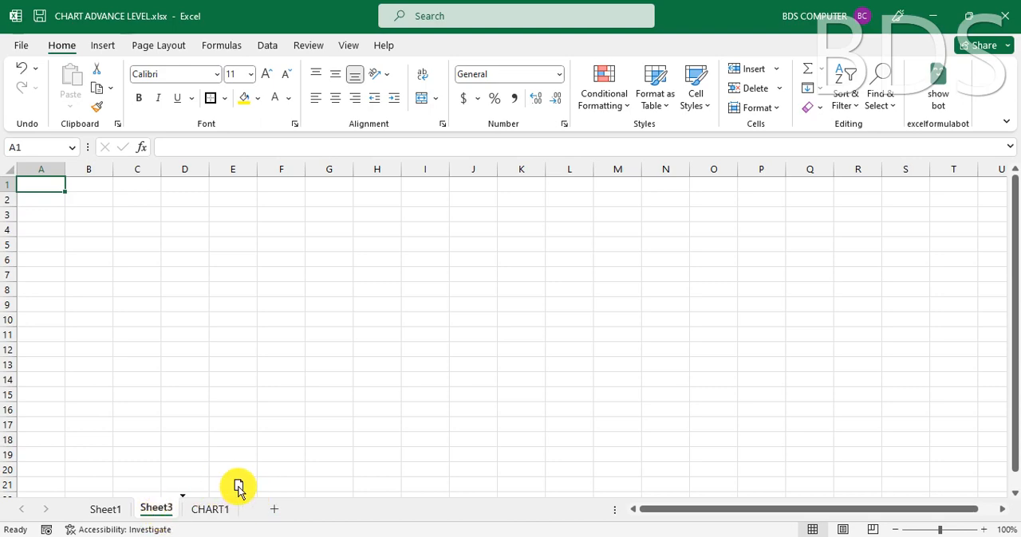
{"action": "left_click_drag", "start_coordinate": [238, 487], "coordinate": [264, 488]}
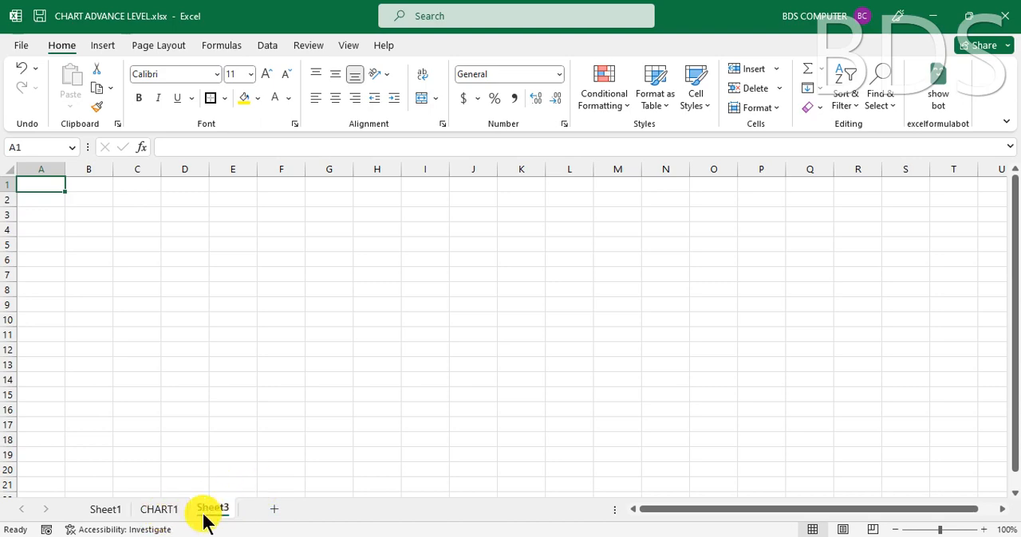
{"action": "left_click", "coordinate": [295, 280]}
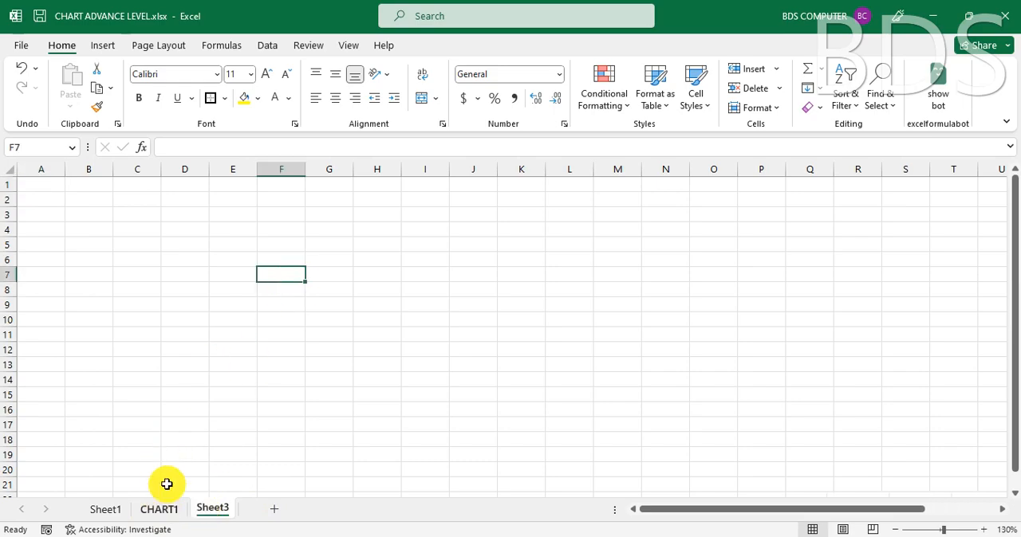
Step: Copy the merged title banner from the CHART1 sheet to cell A1 of Sheet3
{"action": "left_click", "coordinate": [160, 505]}
{"action": "left_click", "coordinate": [108, 200]}
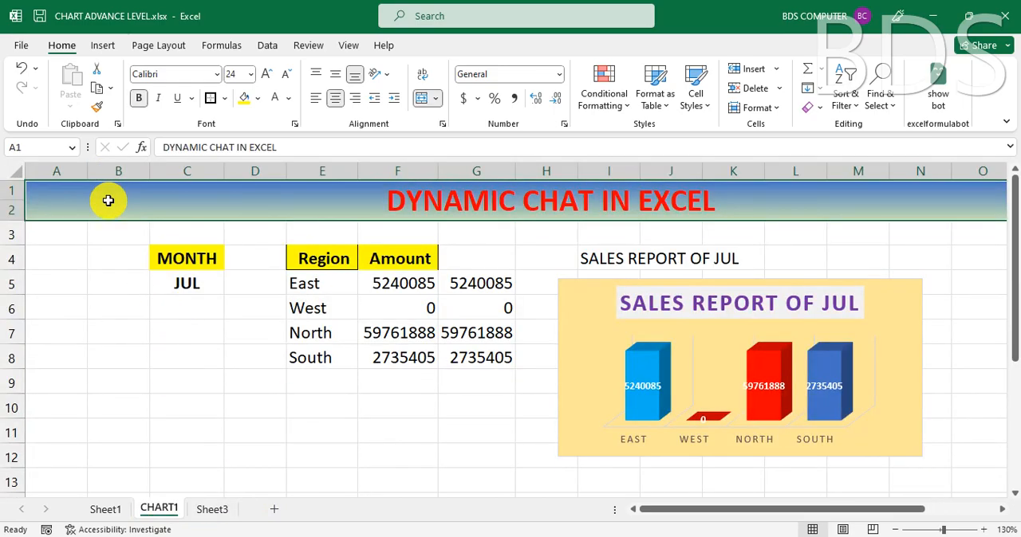
{"action": "key", "text": "ctrl+c"}
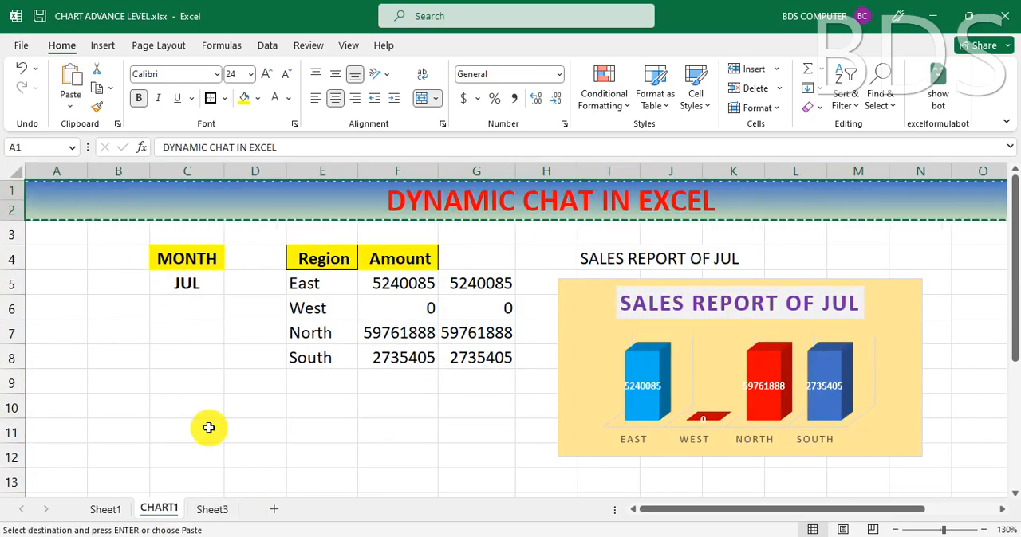
{"action": "left_click", "coordinate": [212, 509]}
{"action": "left_click", "coordinate": [38, 183]}
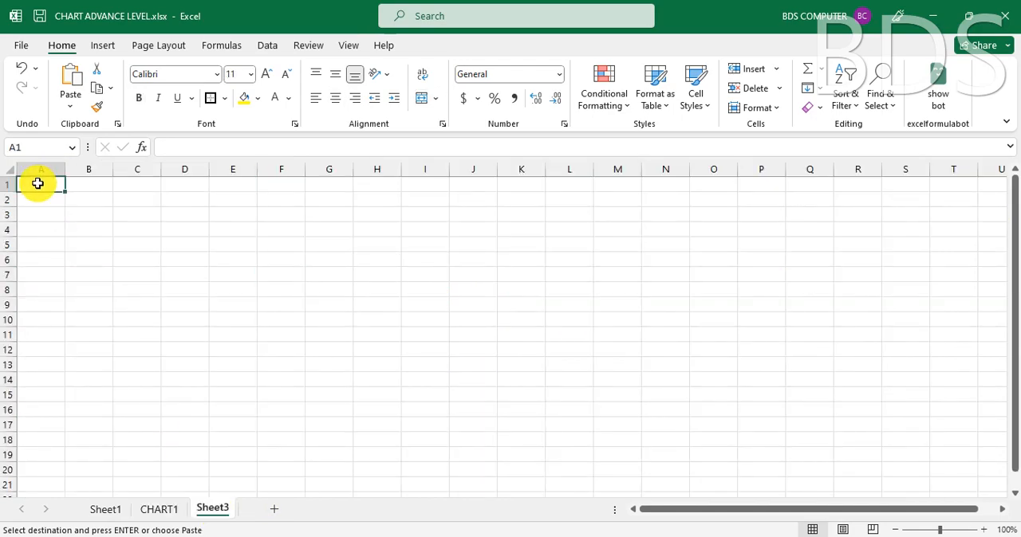
{"action": "key", "text": "Return"}
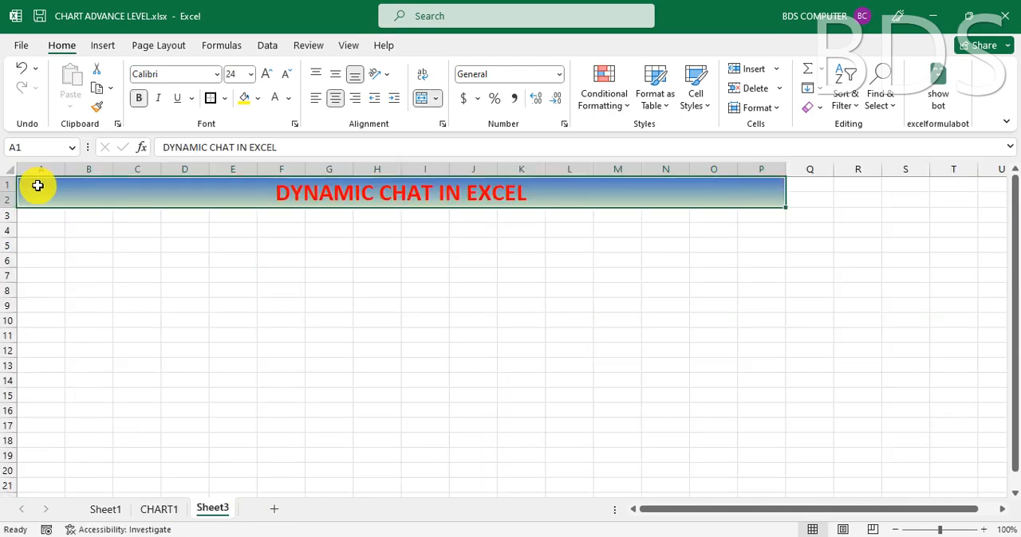
{"action": "left_click", "coordinate": [223, 260]}
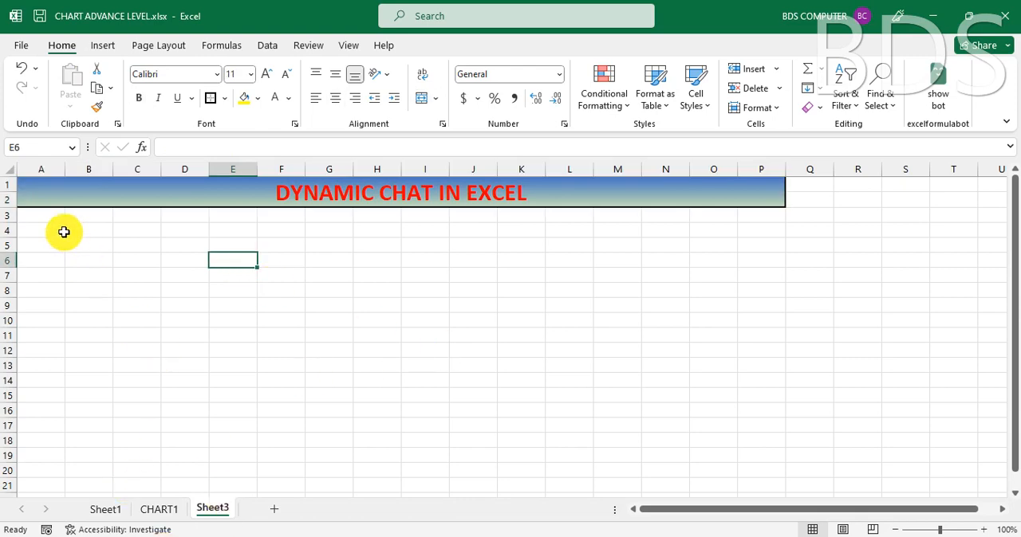
Step: Format all rows from row 3 downward on Sheet3 as bold with font size 14
{"action": "left_click", "coordinate": [35, 216]}
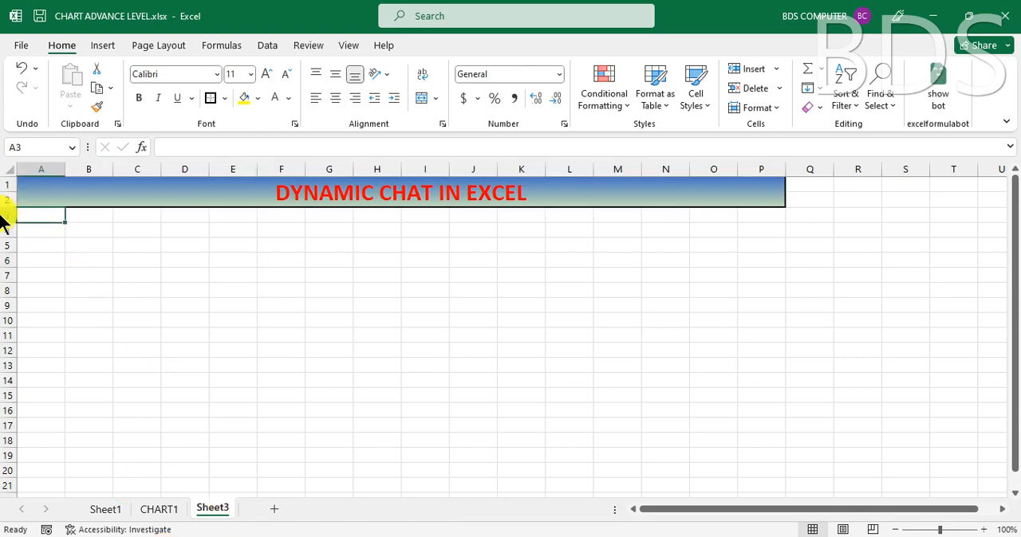
{"action": "left_click", "coordinate": [5, 215]}
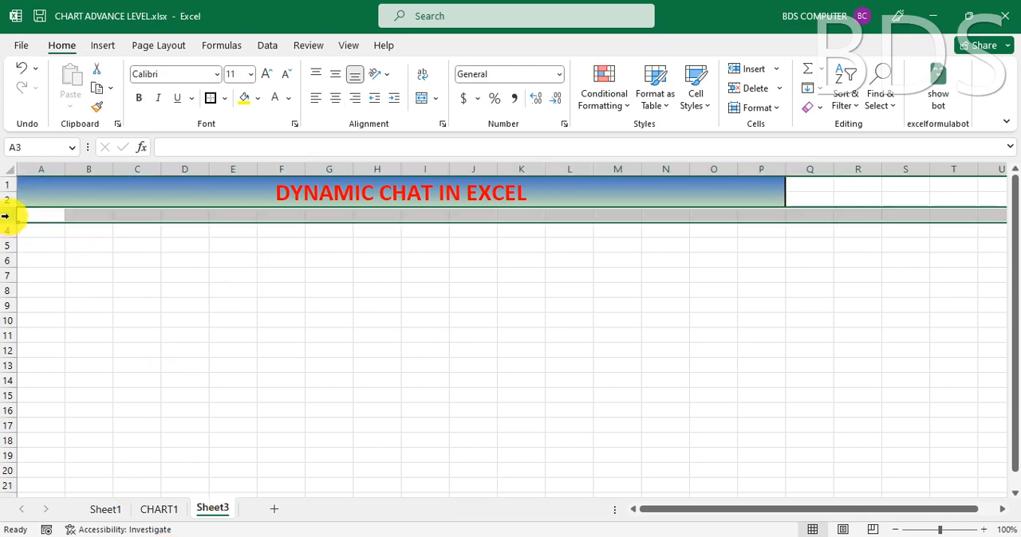
{"action": "key", "text": "ctrl+shift+Down"}
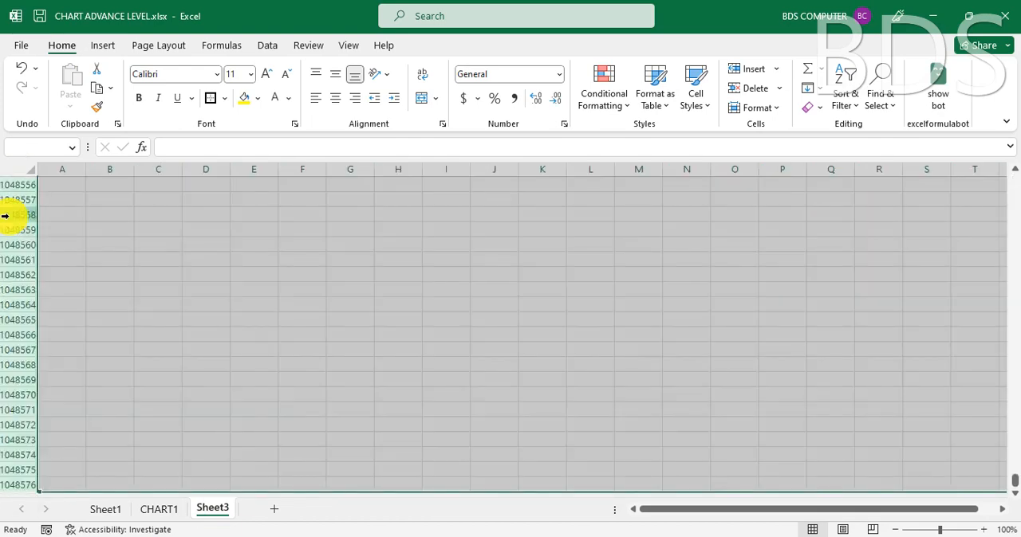
{"action": "key", "text": "ctrl+BackSpace"}
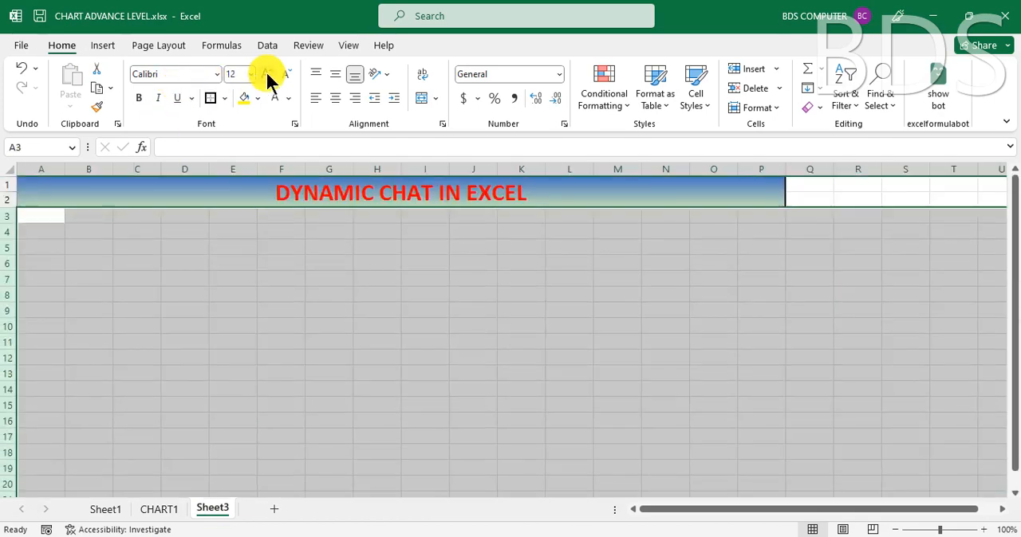
{"action": "left_click", "coordinate": [140, 100]}
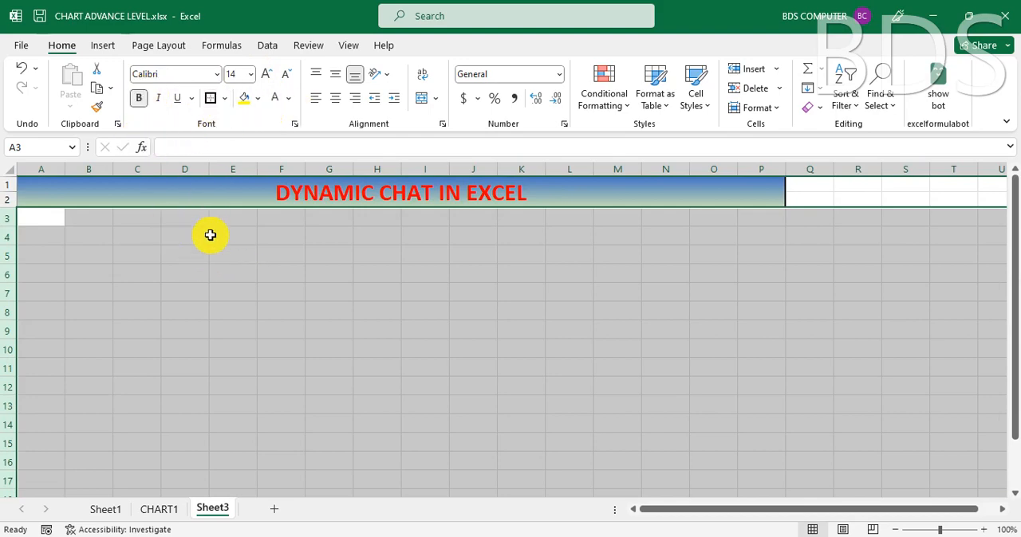
{"action": "left_click", "coordinate": [261, 271]}
{"action": "scroll", "coordinate": [261, 271], "scroll_direction": "up", "scroll_amount": 2}
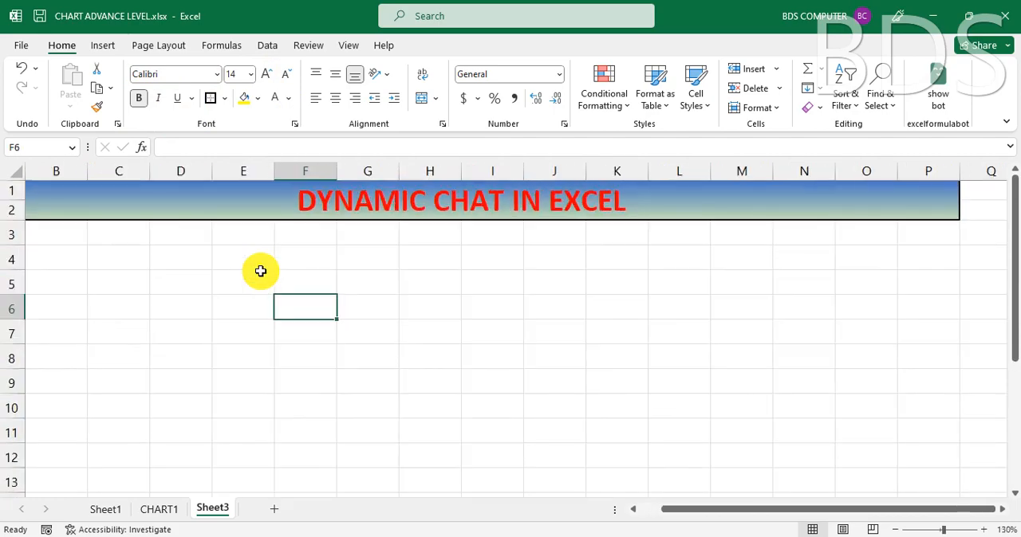
{"action": "left_click_drag", "start_coordinate": [675, 512], "coordinate": [611, 515]}
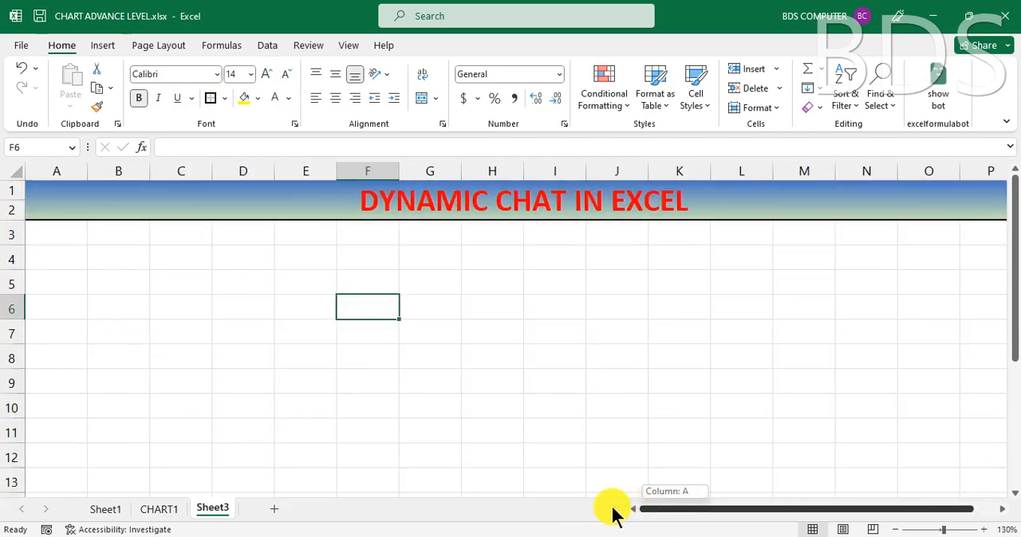
Step: Copy the Region header from cell C3 on Sheet1 to cell C4 of Sheet3
{"action": "left_click", "coordinate": [160, 510]}
{"action": "left_click", "coordinate": [189, 261]}
{"action": "left_click", "coordinate": [188, 287]}
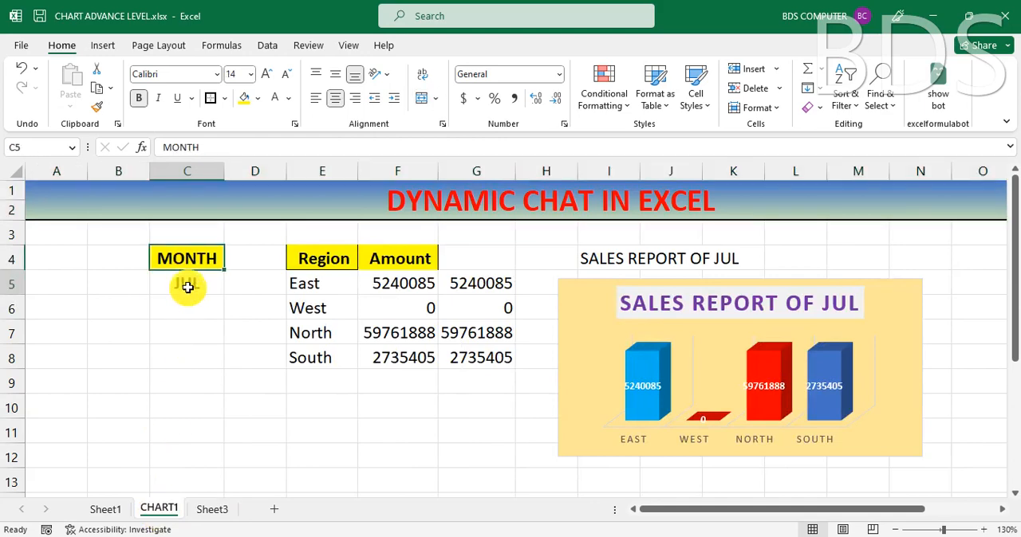
{"action": "left_click", "coordinate": [224, 512]}
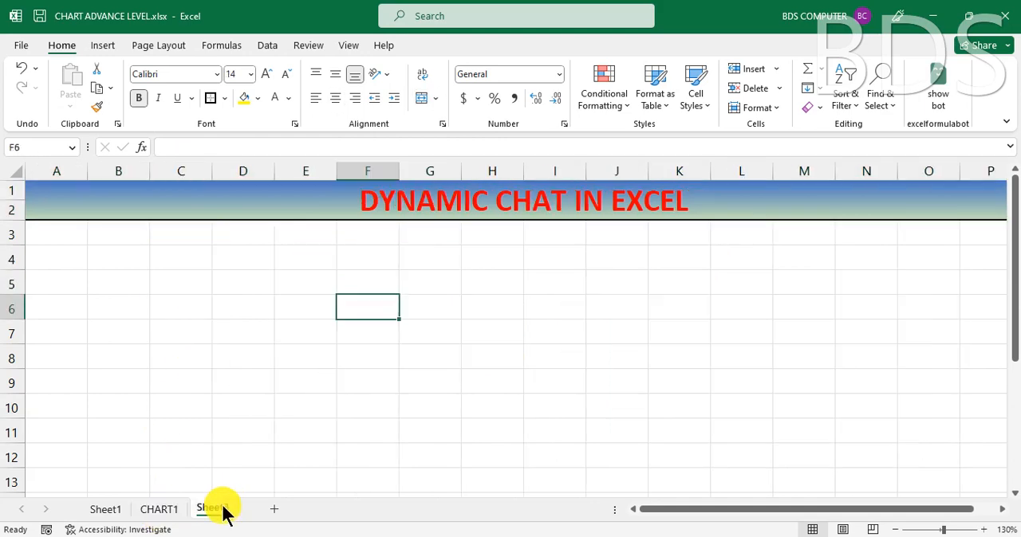
{"action": "left_click", "coordinate": [253, 264]}
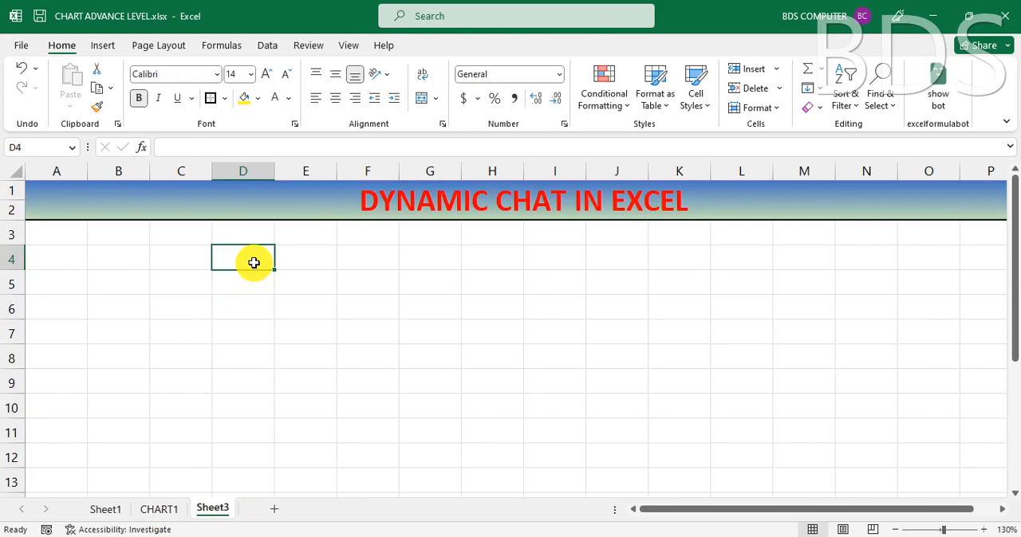
{"action": "left_click", "coordinate": [181, 264]}
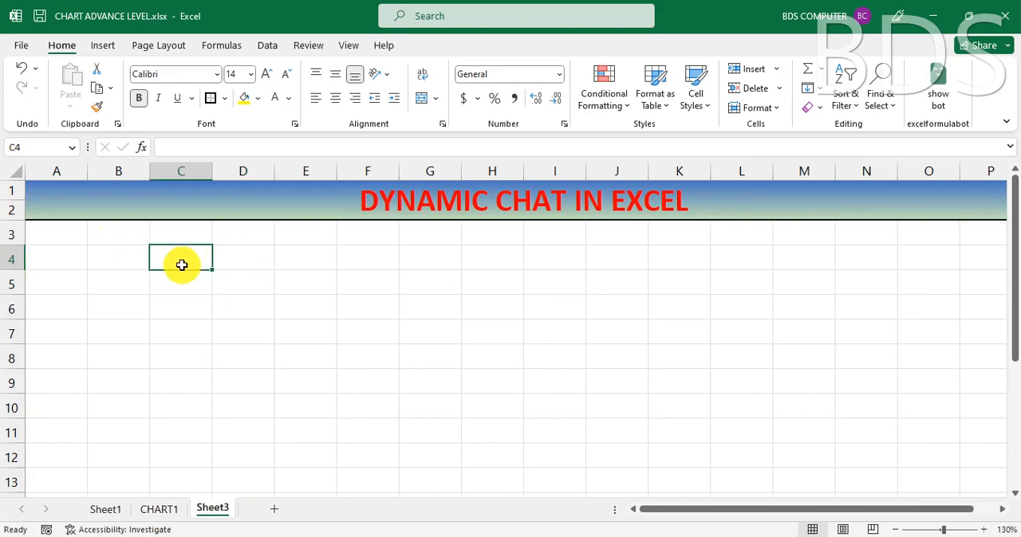
{"action": "left_click", "coordinate": [106, 510]}
{"action": "left_click", "coordinate": [136, 218]}
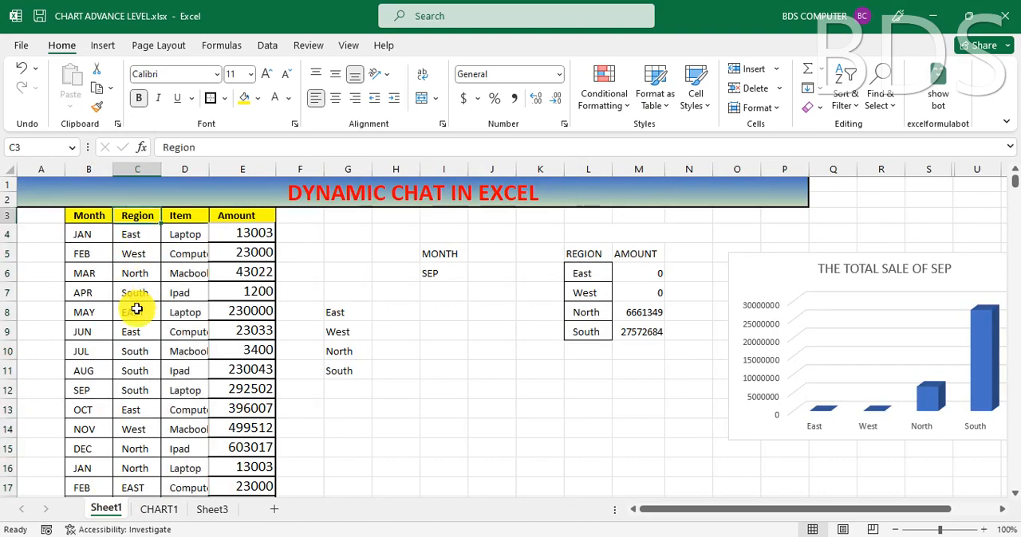
{"action": "key", "text": "ctrl+c"}
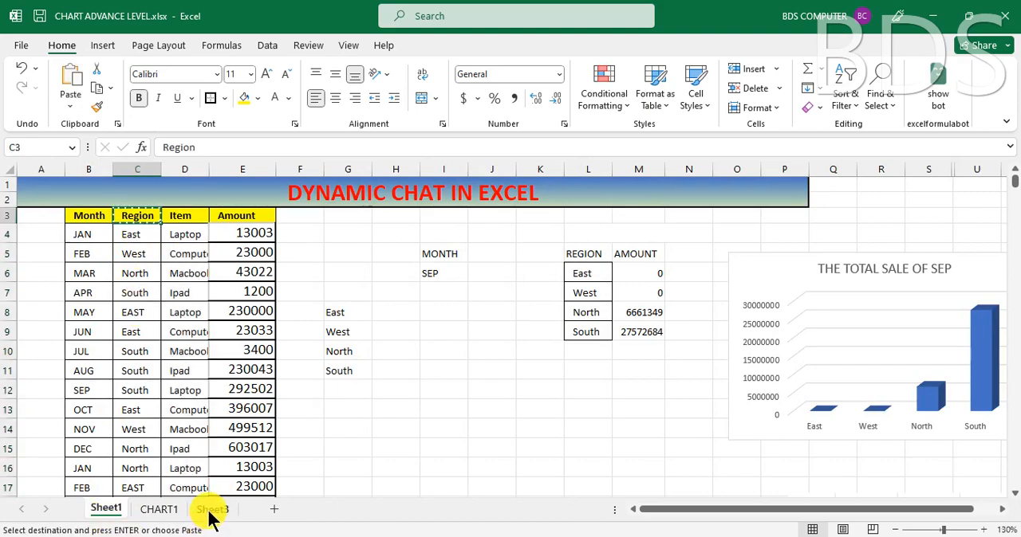
{"action": "left_click", "coordinate": [212, 511]}
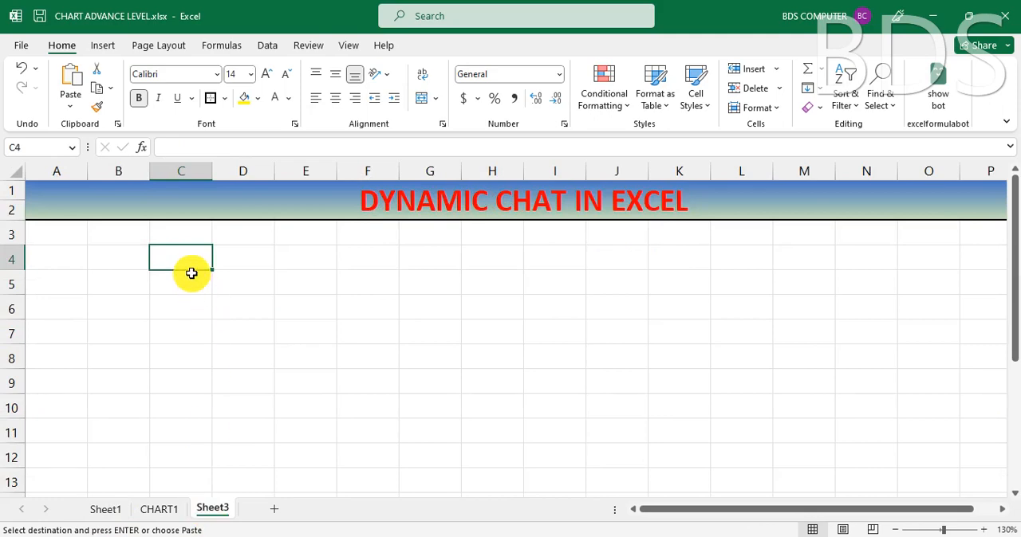
{"action": "key", "text": "Return"}
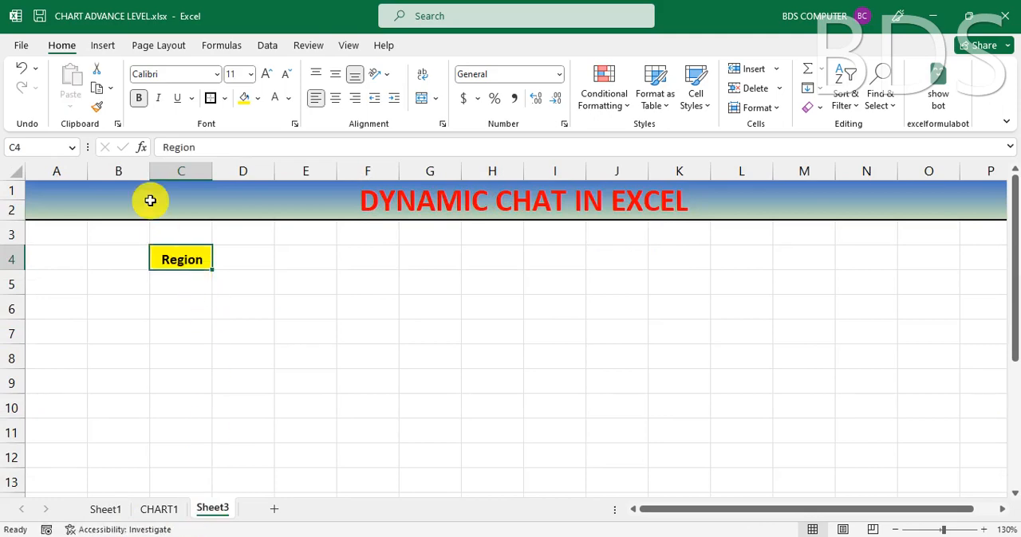
Step: Enlarge the Region header in C4 to font size 16 and autofit the width of column C
{"action": "left_click", "coordinate": [266, 71]}
{"action": "left_click", "coordinate": [265, 71]}
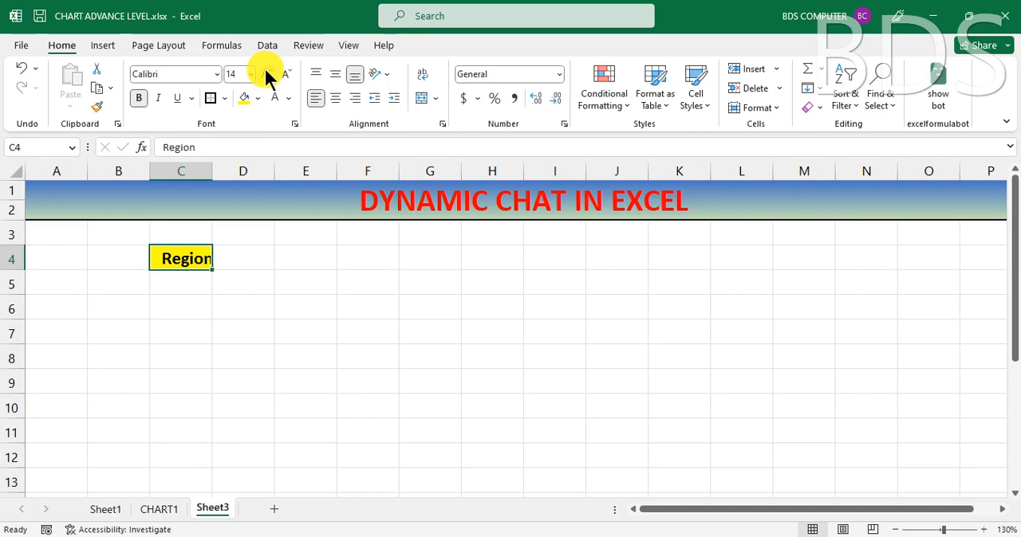
{"action": "left_click", "coordinate": [266, 71]}
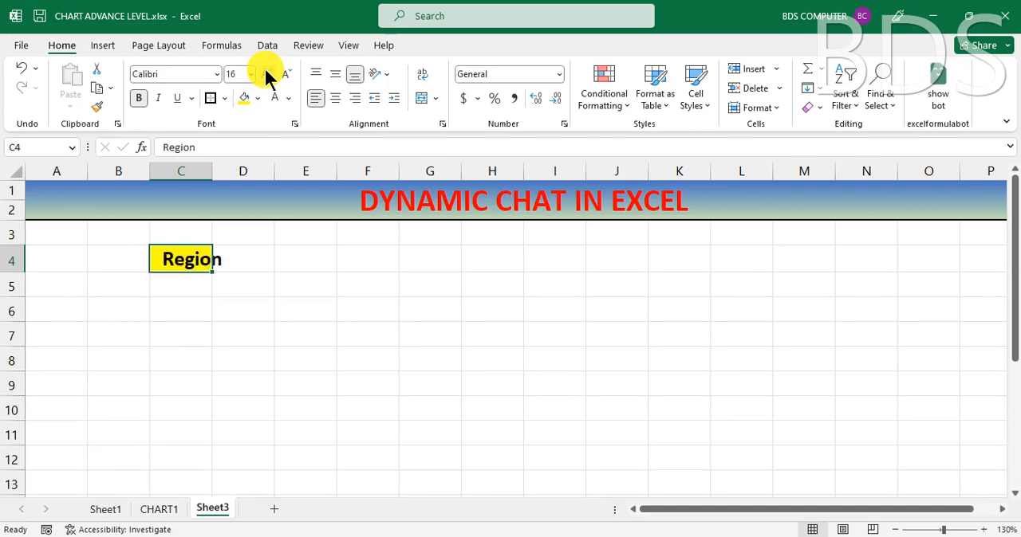
{"action": "double_click", "coordinate": [212, 162]}
{"action": "left_click", "coordinate": [188, 290]}
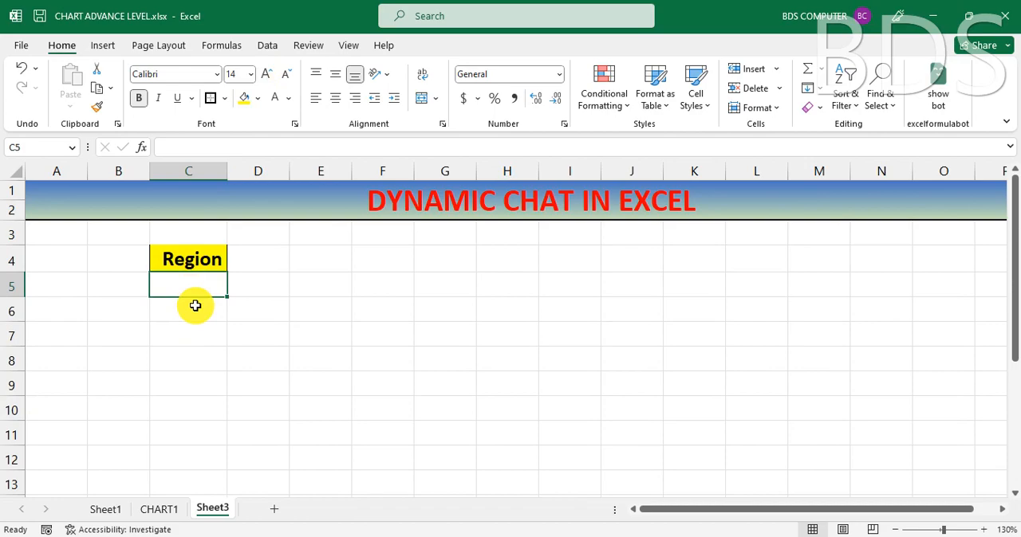
Step: Copy the unique region list in G8:G11 on Sheet1 and paste it as values into S3:S6 of Sheet3
{"action": "left_click", "coordinate": [105, 510]}
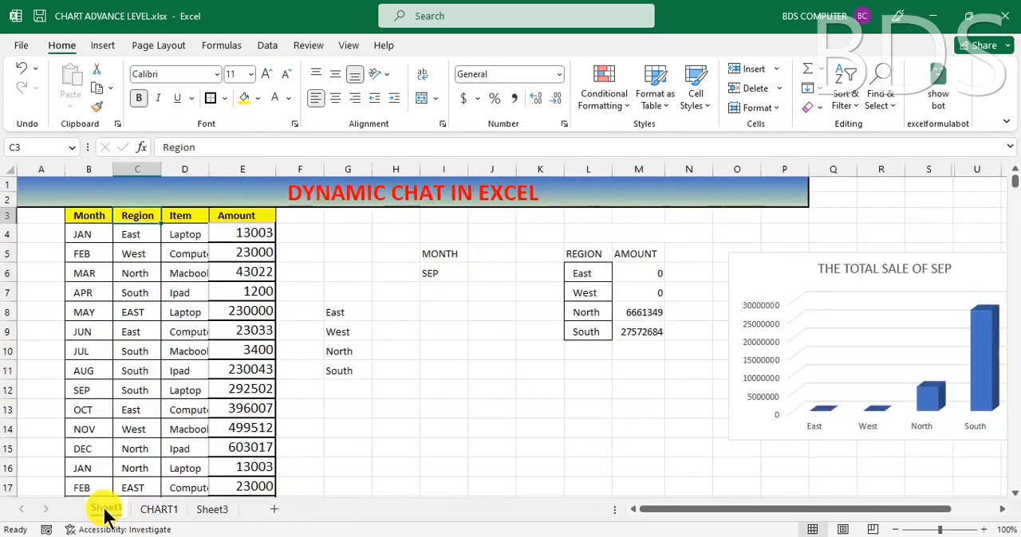
{"action": "left_click", "coordinate": [137, 236]}
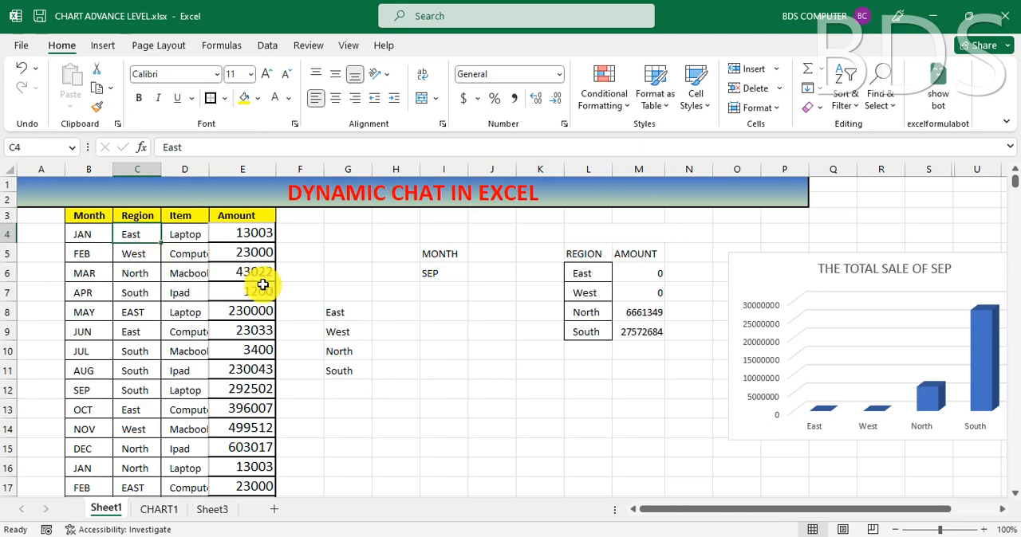
{"action": "left_click", "coordinate": [351, 314]}
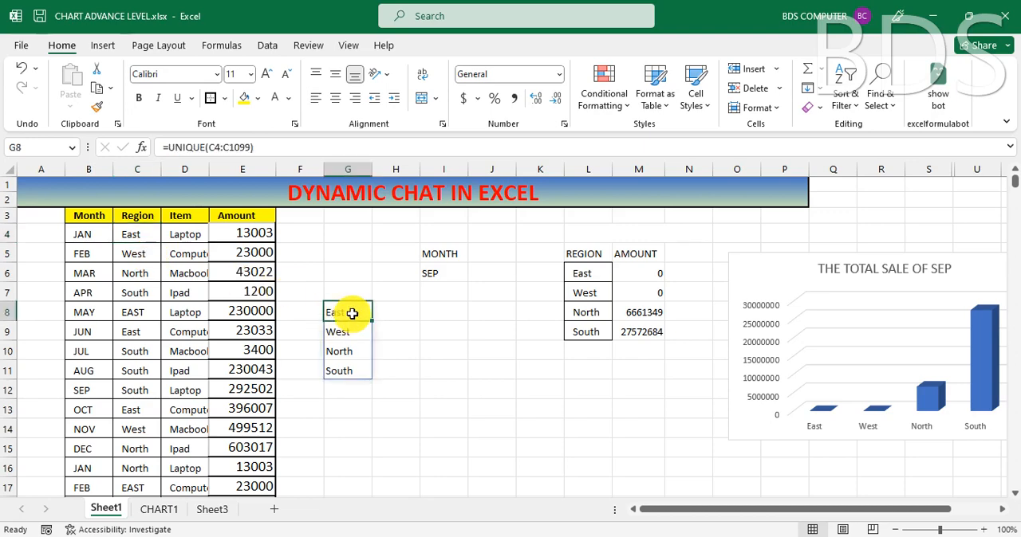
{"action": "left_click", "coordinate": [420, 315]}
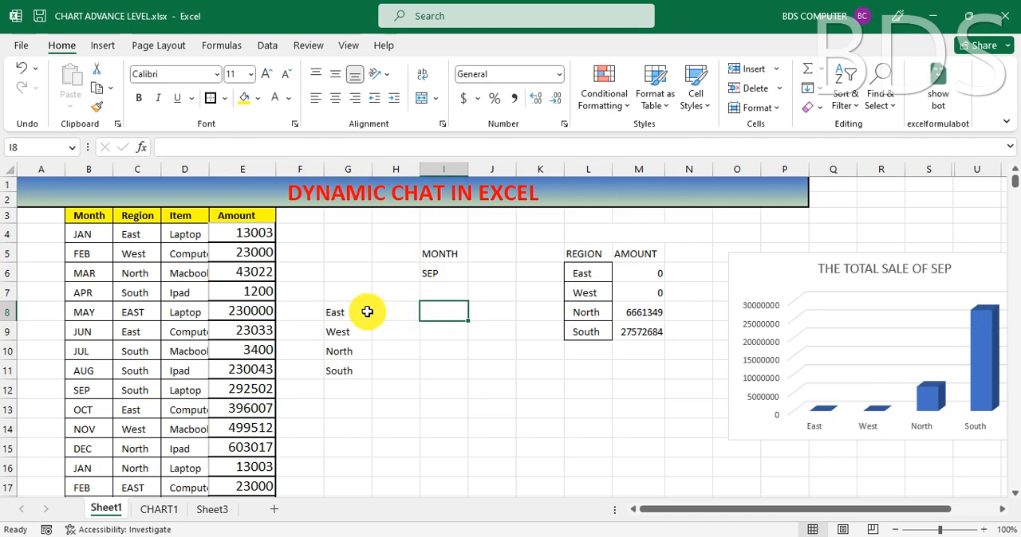
{"action": "left_click", "coordinate": [338, 315]}
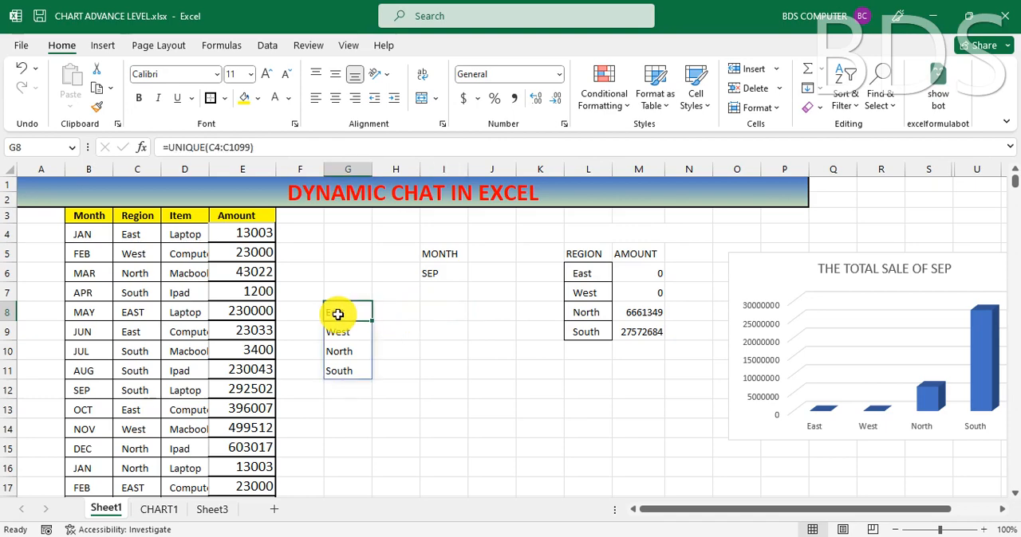
{"action": "left_click_drag", "start_coordinate": [340, 310], "coordinate": [334, 374]}
{"action": "key", "text": "ctrl+c"}
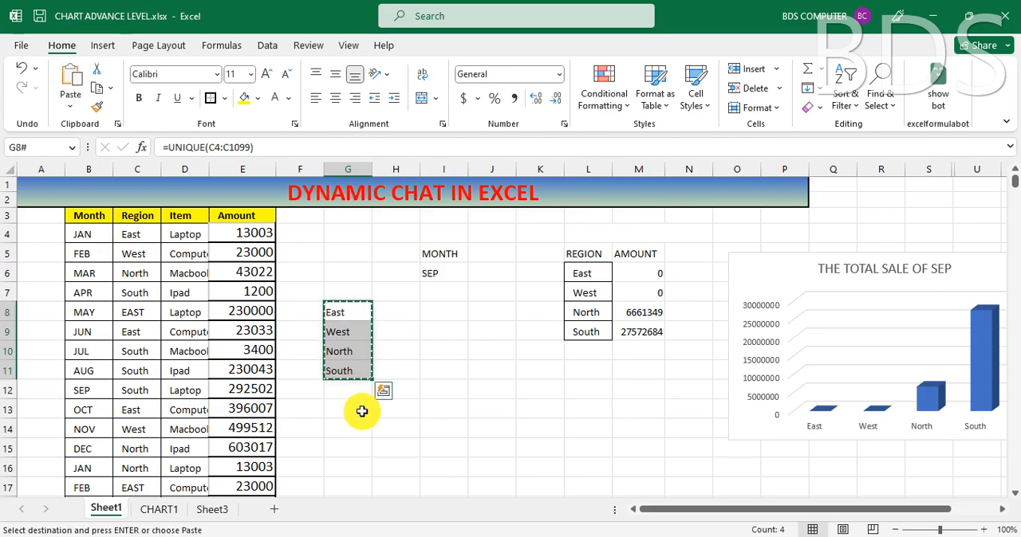
{"action": "left_click", "coordinate": [213, 510]}
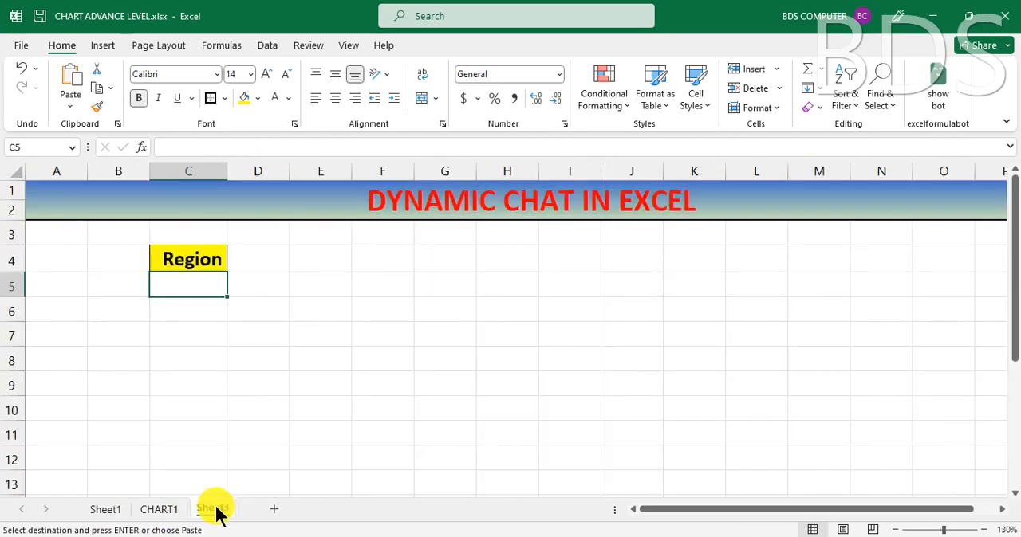
{"action": "left_click_drag", "start_coordinate": [742, 514], "coordinate": [813, 528]}
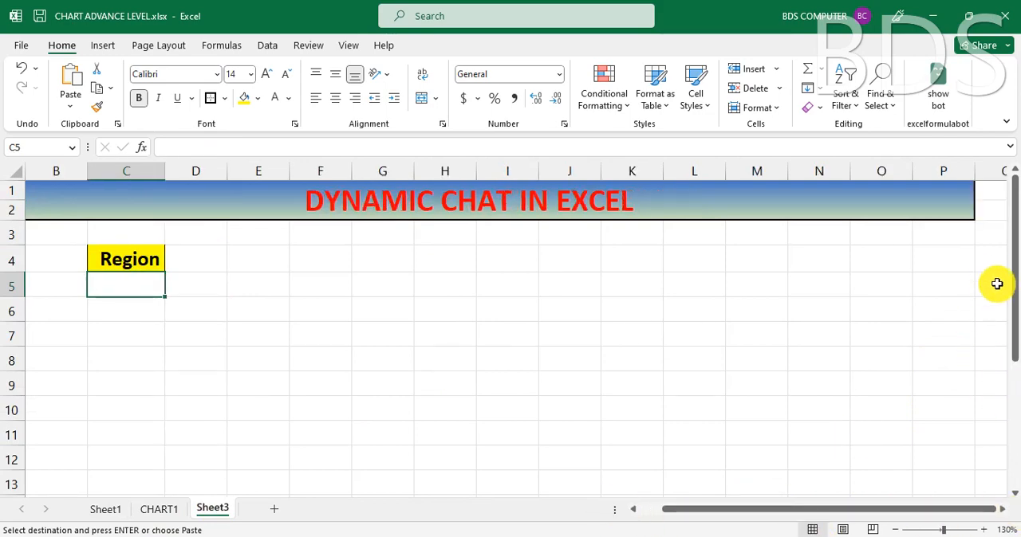
{"action": "key", "text": "Right"}
{"action": "key", "text": "Right"}
{"action": "key", "text": "Right"}
{"action": "key", "text": "Right"}
{"action": "key", "text": "Right"}
{"action": "key", "text": "Right"}
{"action": "key", "text": "Right"}
{"action": "key", "text": "Right"}
{"action": "key", "text": "Right"}
{"action": "key", "text": "Right"}
{"action": "key", "text": "Right"}
{"action": "key", "text": "Right"}
{"action": "key", "text": "Right"}
{"action": "key", "text": "Right"}
{"action": "key", "text": "Right"}
{"action": "key", "text": "Right"}
{"action": "key", "text": "Right"}
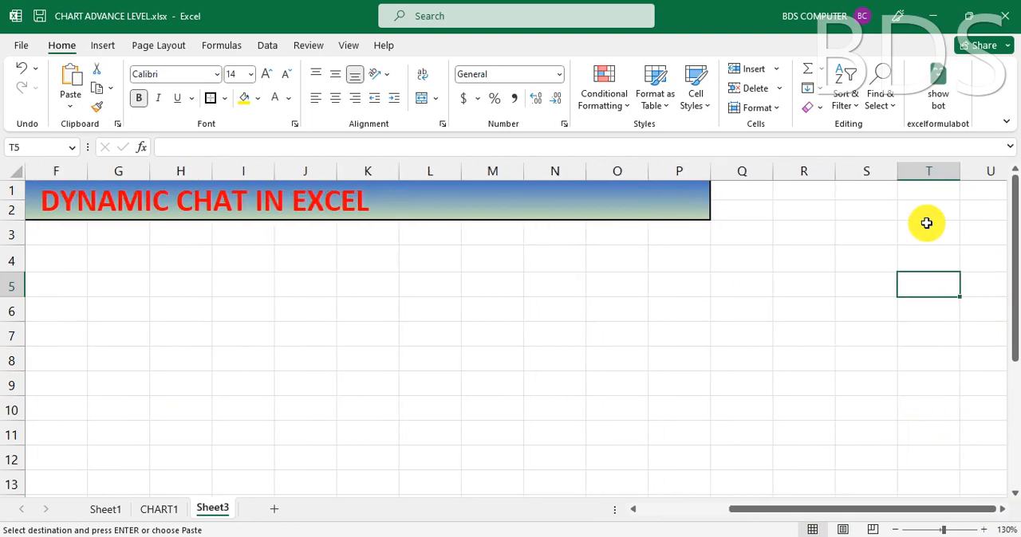
{"action": "left_click", "coordinate": [865, 229]}
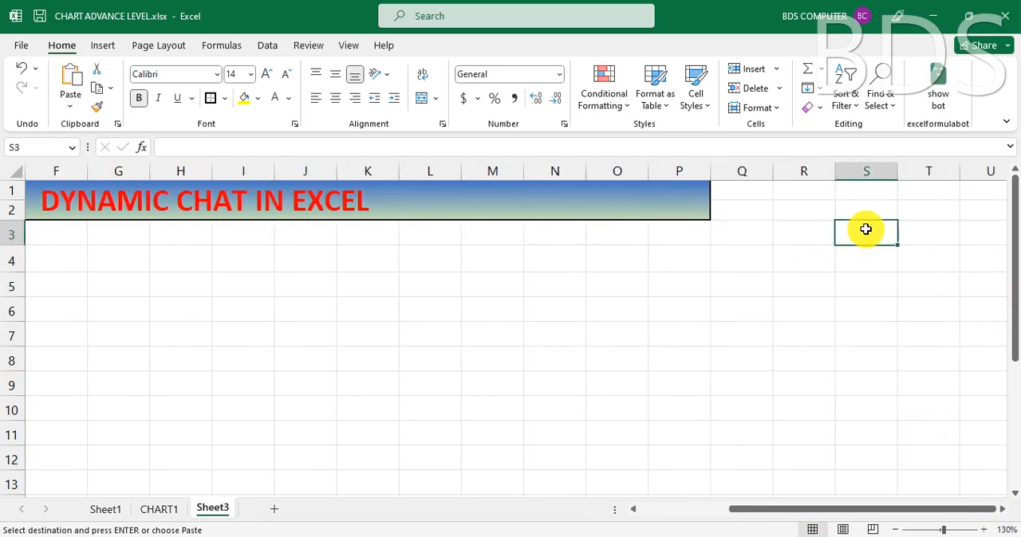
{"action": "left_click", "coordinate": [72, 101]}
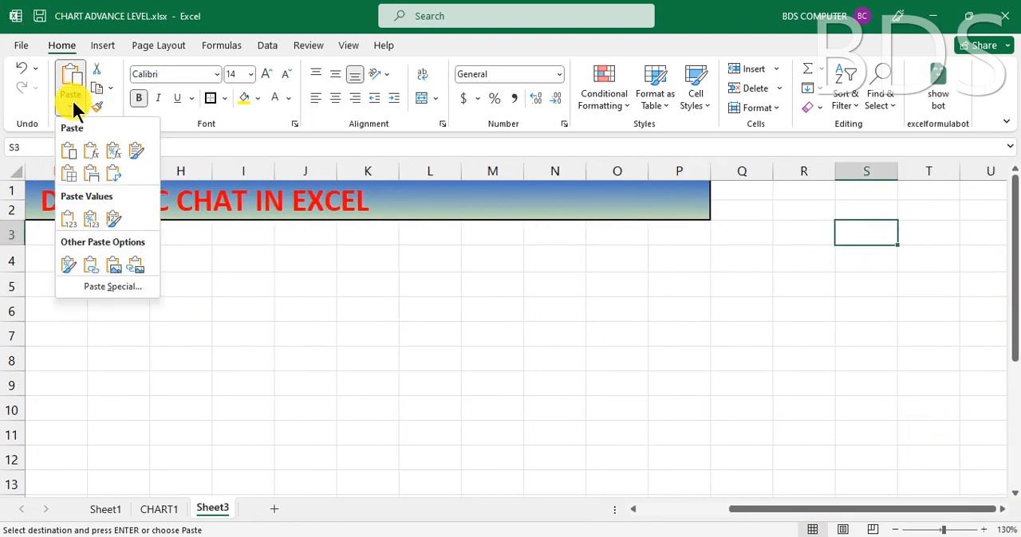
{"action": "left_click", "coordinate": [69, 219]}
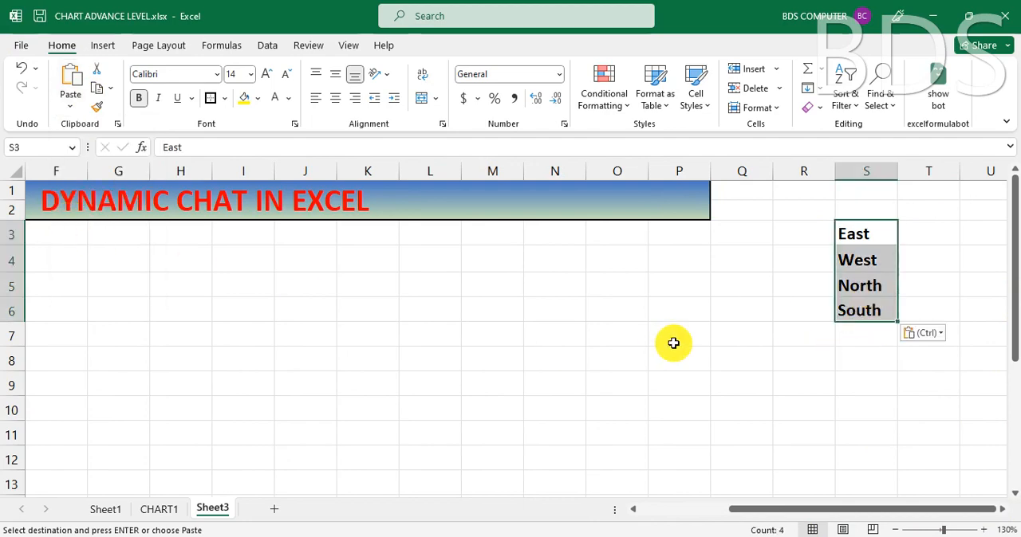
Step: Add a List data validation to cell C5 on Sheet3 with the regions in S3:S6 as its source
{"action": "left_click_drag", "start_coordinate": [744, 517], "coordinate": [611, 522]}
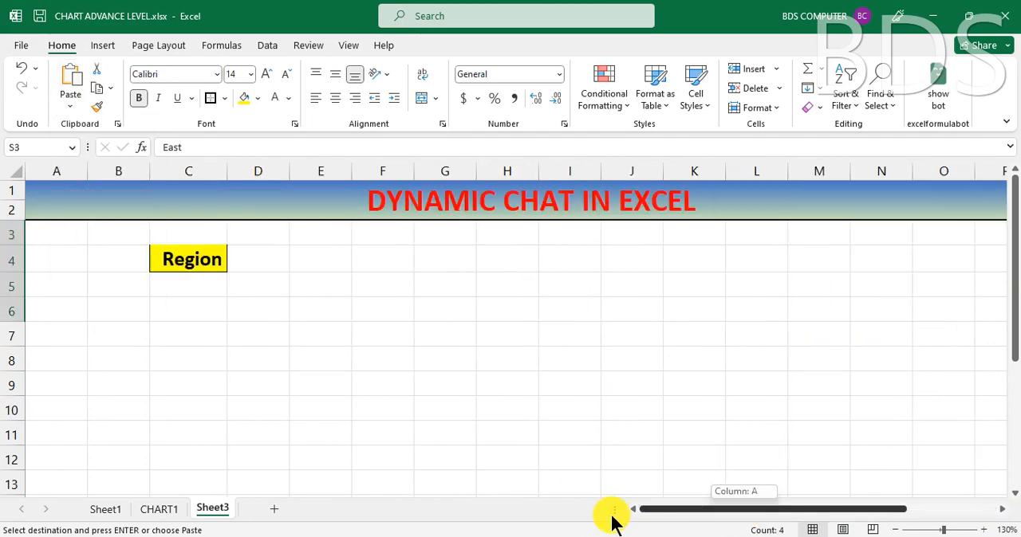
{"action": "left_click", "coordinate": [184, 288]}
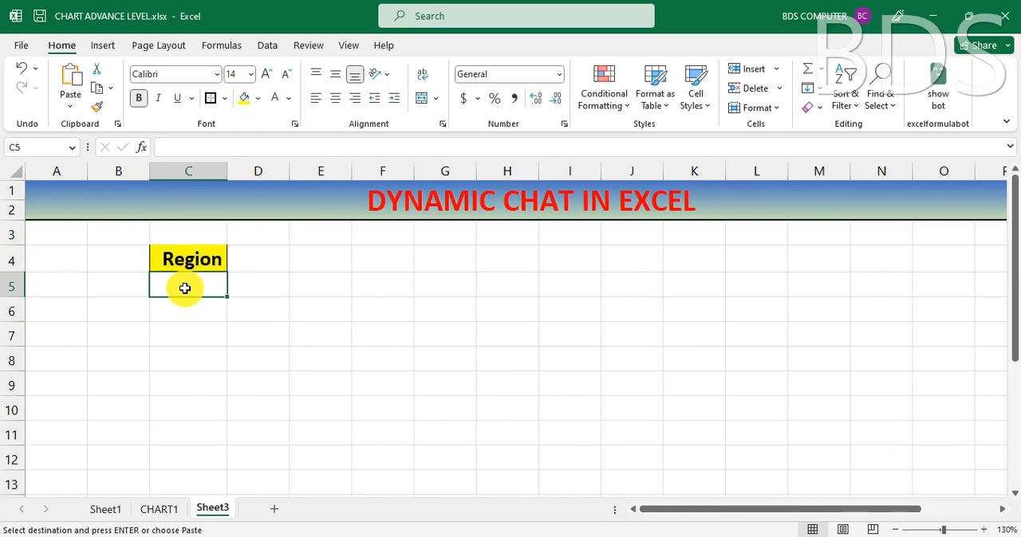
{"action": "left_click", "coordinate": [266, 45]}
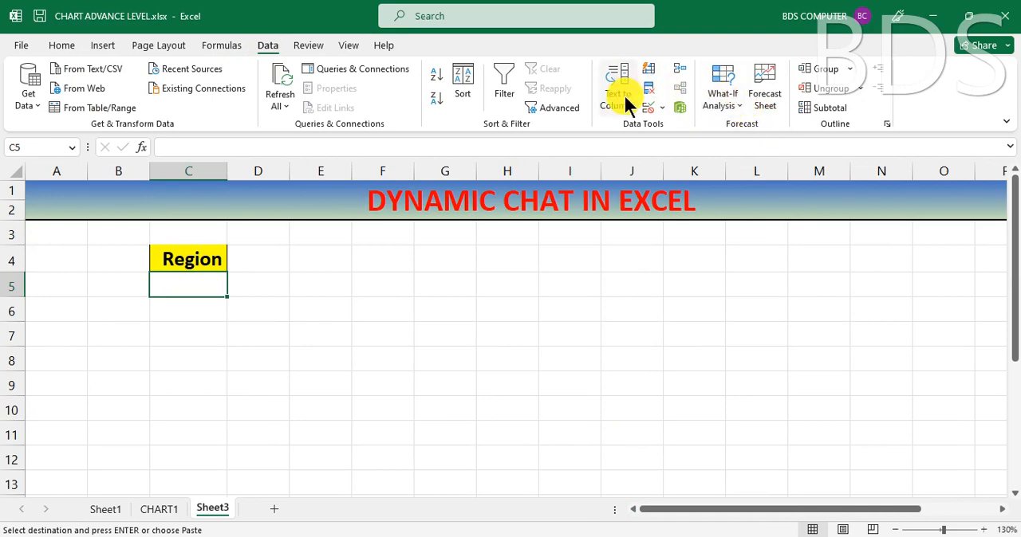
{"action": "left_click", "coordinate": [647, 99]}
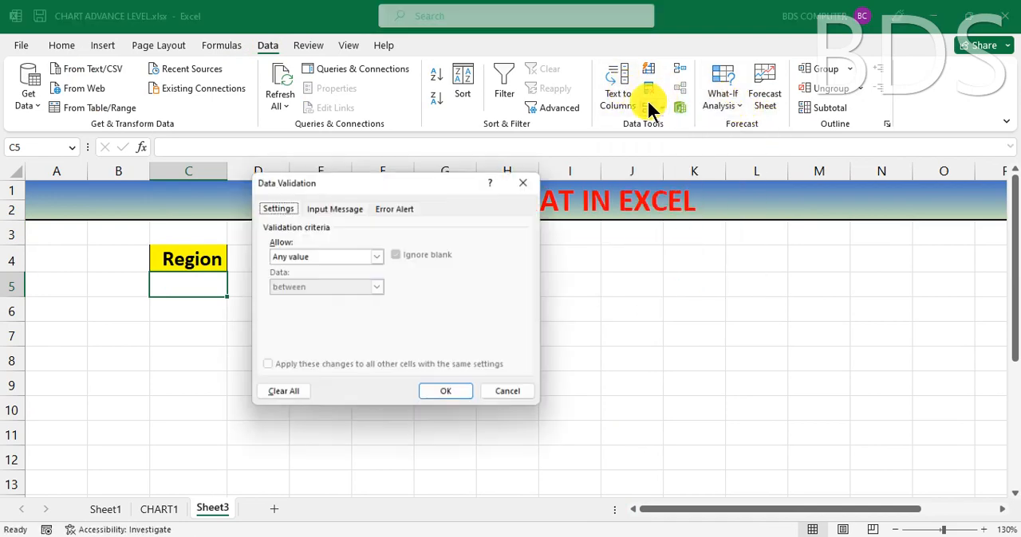
{"action": "left_click", "coordinate": [316, 254]}
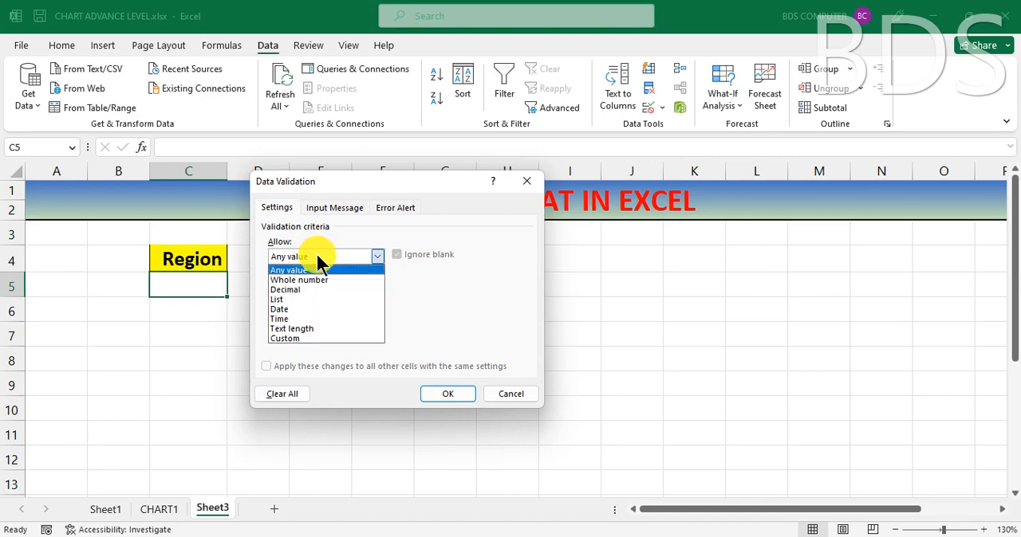
{"action": "left_click", "coordinate": [298, 301]}
{"action": "left_click", "coordinate": [296, 316]}
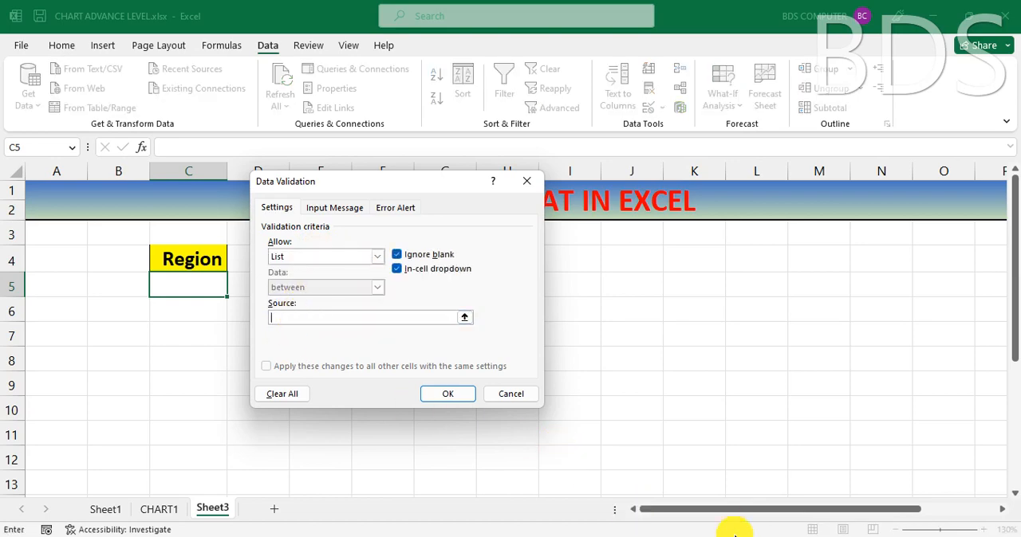
{"action": "left_click_drag", "start_coordinate": [720, 513], "coordinate": [916, 522]}
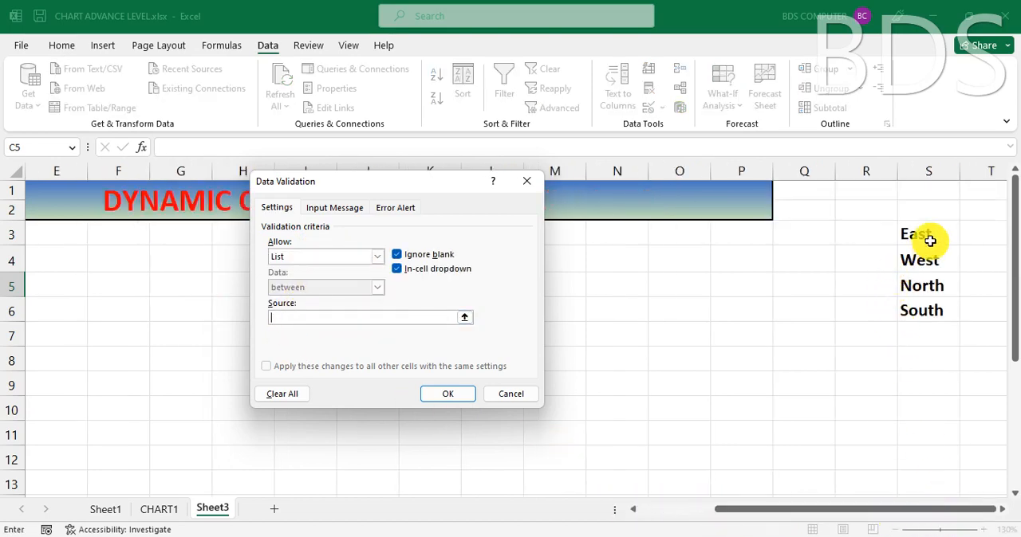
{"action": "left_click_drag", "start_coordinate": [927, 236], "coordinate": [913, 319]}
{"action": "left_click", "coordinate": [442, 391]}
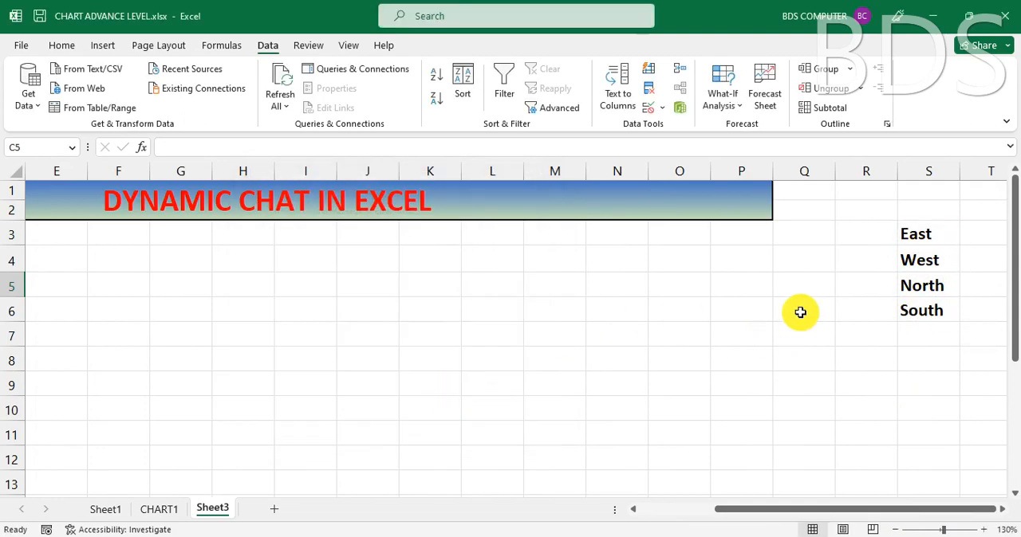
Step: Hide helper column S on Sheet3 and return to the region selector in C5
{"action": "left_click", "coordinate": [932, 170]}
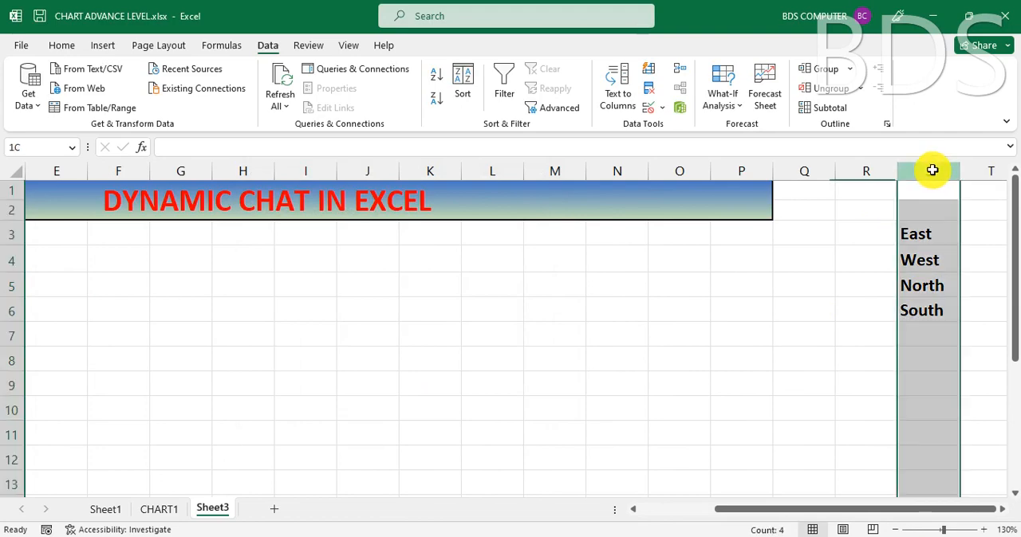
{"action": "right_click", "coordinate": [917, 230]}
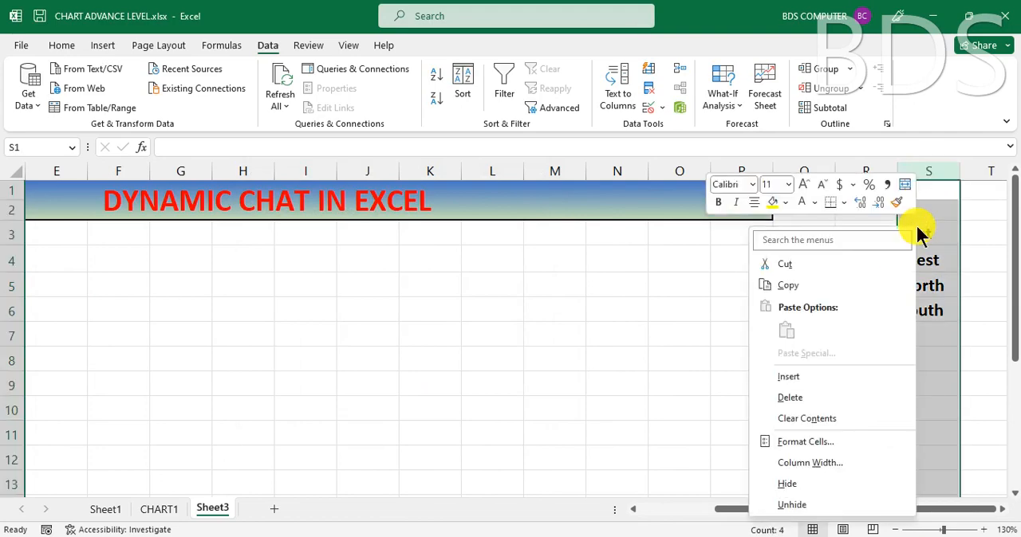
{"action": "left_click", "coordinate": [789, 484]}
{"action": "left_click", "coordinate": [881, 276]}
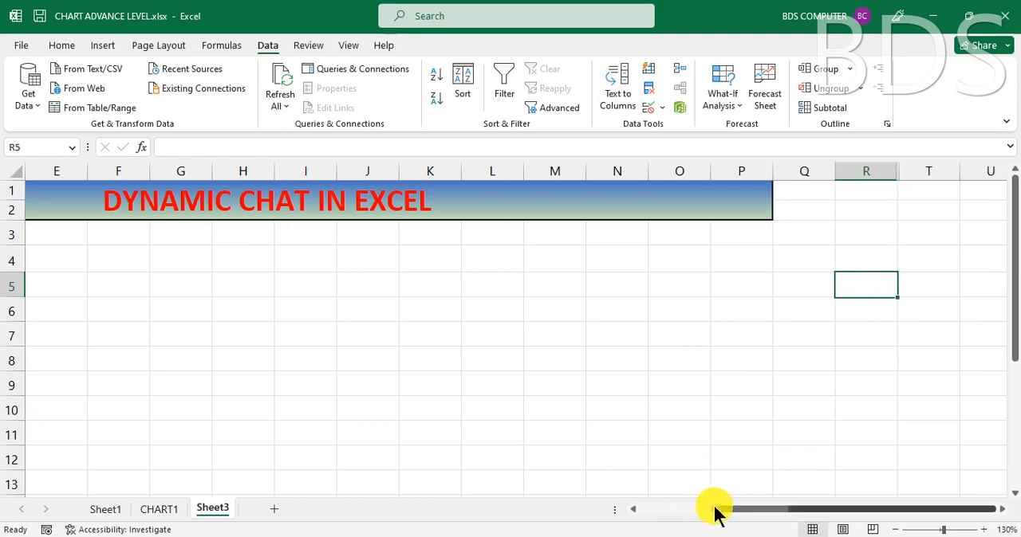
{"action": "left_click_drag", "start_coordinate": [713, 512], "coordinate": [639, 512]}
{"action": "left_click", "coordinate": [190, 285]}
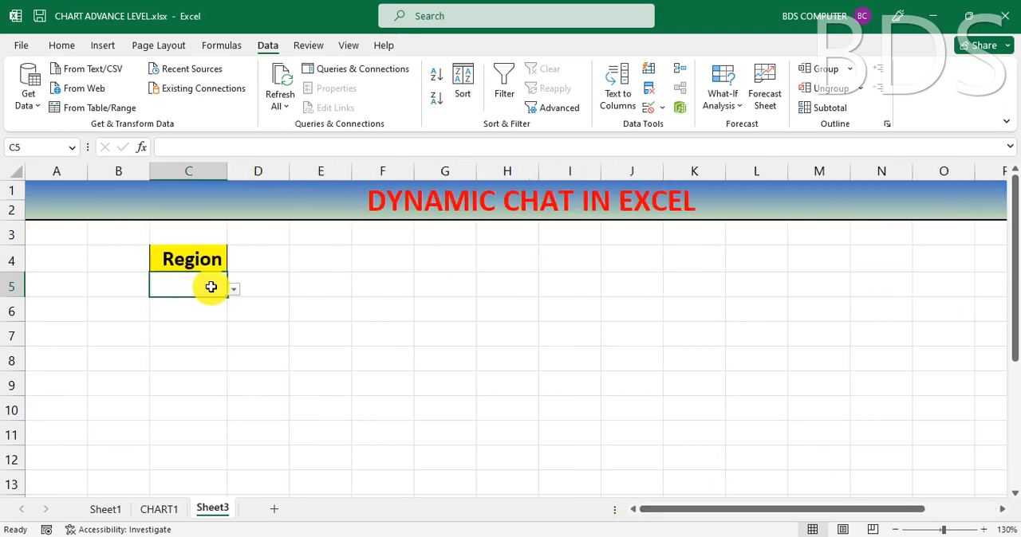
Step: Choose East from the Region drop-down in C5 and centre the entry in the cell
{"action": "left_click", "coordinate": [233, 290]}
{"action": "left_click", "coordinate": [174, 303]}
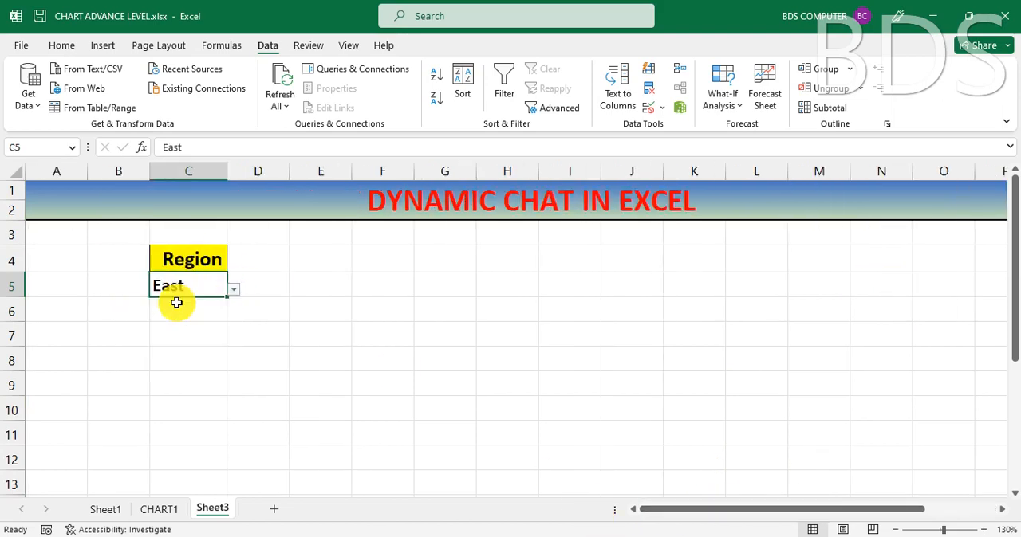
{"action": "left_click", "coordinate": [61, 45]}
{"action": "left_click", "coordinate": [340, 98]}
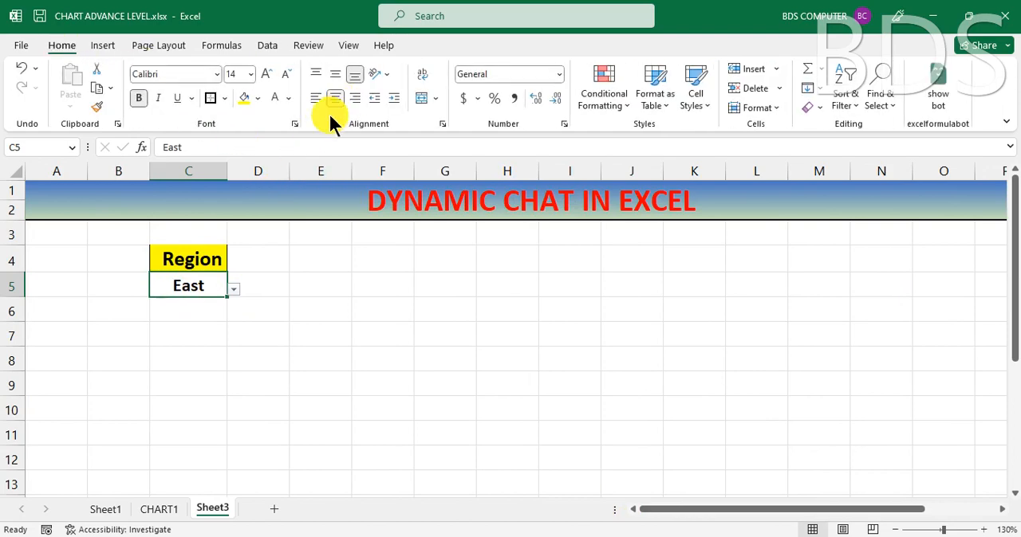
Step: Copy the Item and Amount headers from D3:E3 on Sheet1 and paste them into E4:F4 on Sheet3
{"action": "left_click", "coordinate": [383, 264]}
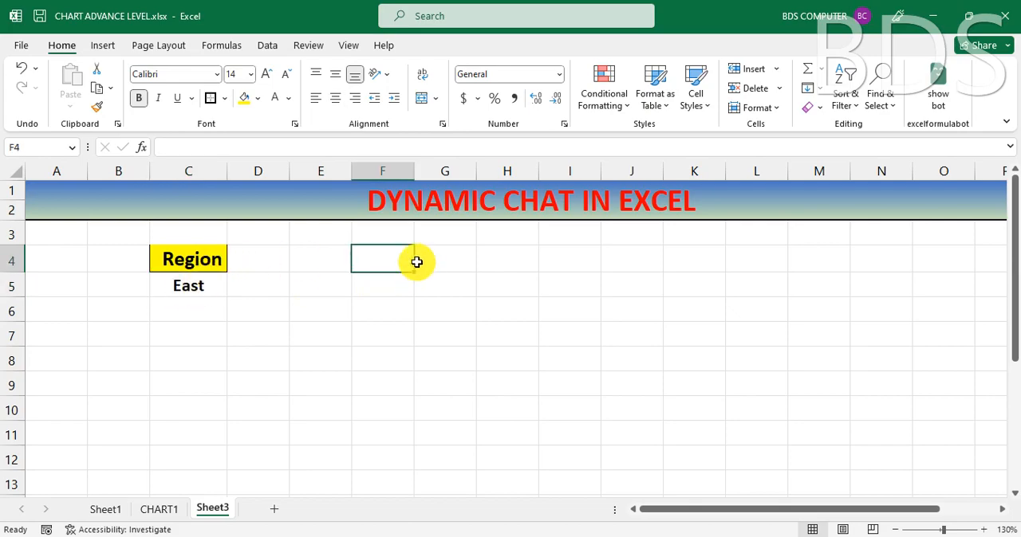
{"action": "left_click", "coordinate": [107, 510]}
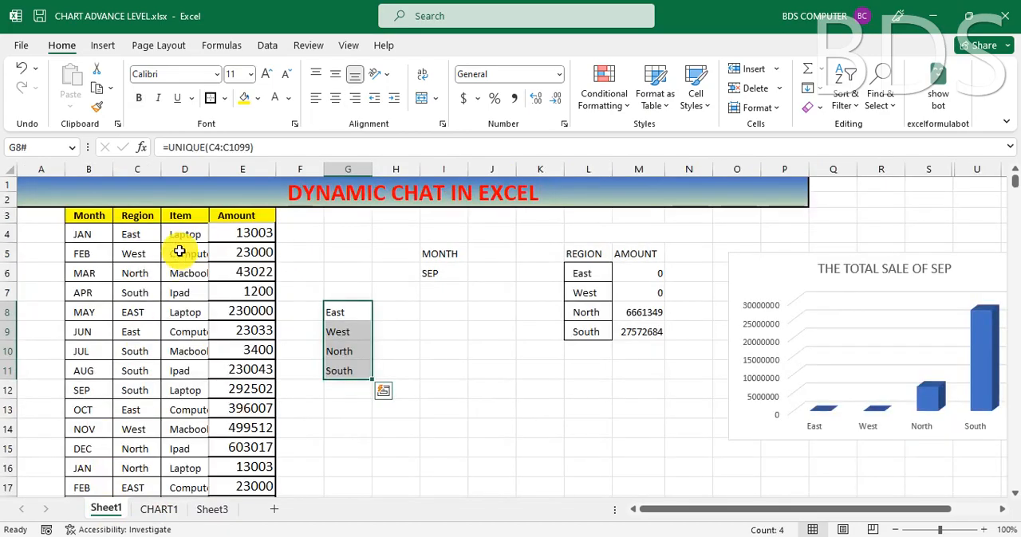
{"action": "left_click", "coordinate": [189, 218]}
{"action": "left_click", "coordinate": [234, 216]}
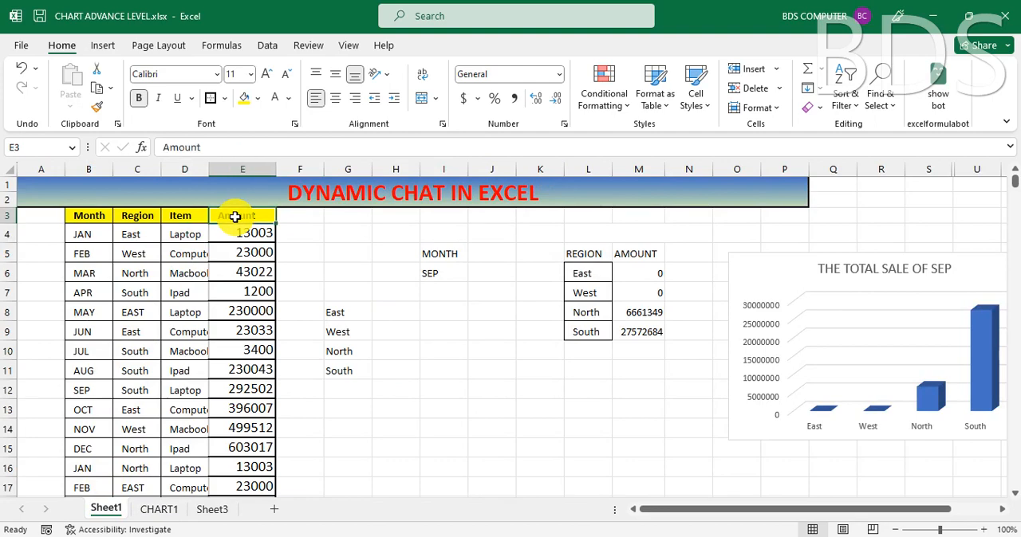
{"action": "left_click_drag", "start_coordinate": [187, 217], "coordinate": [241, 218]}
{"action": "key", "text": "ctrl+c"}
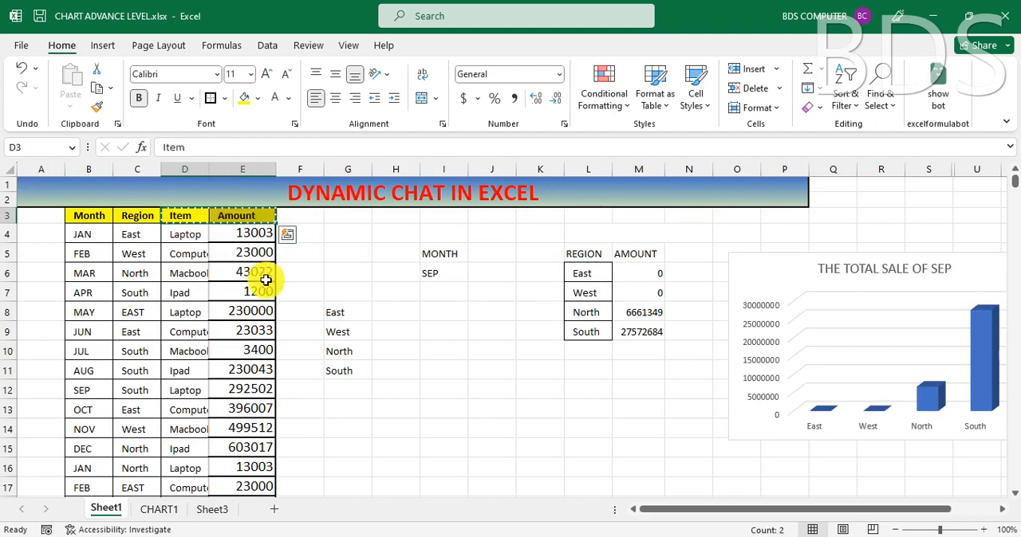
{"action": "left_click", "coordinate": [213, 510]}
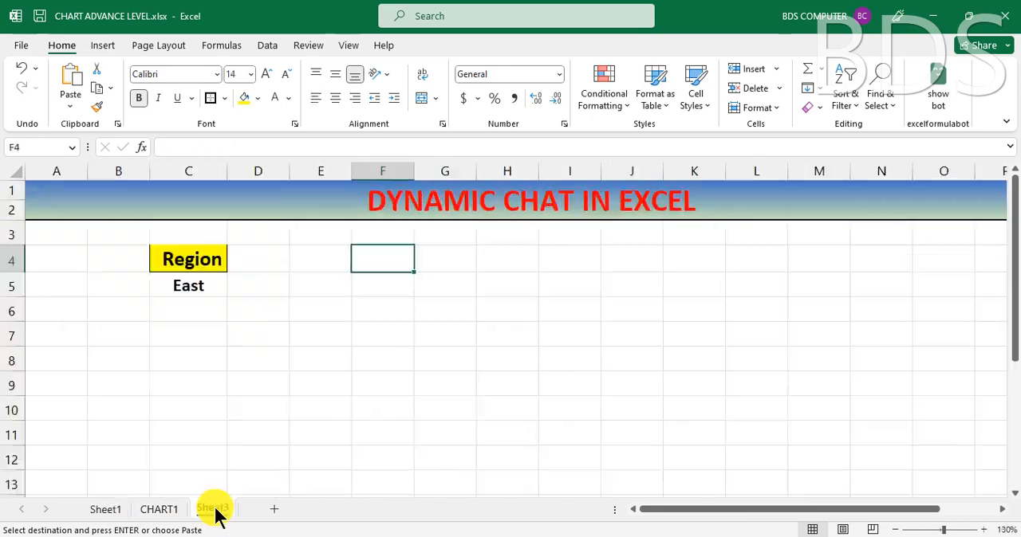
{"action": "left_click", "coordinate": [330, 263]}
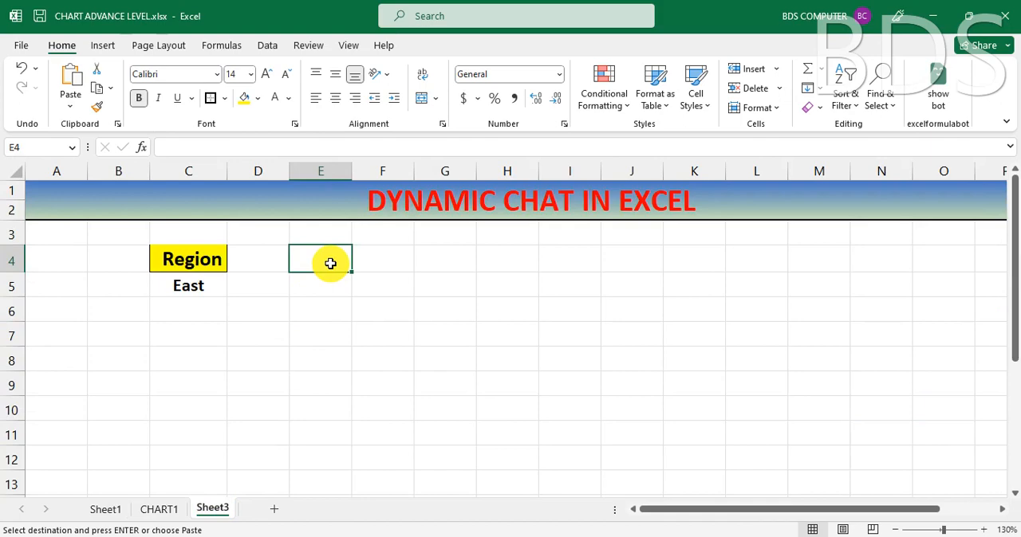
{"action": "key", "text": "ctrl+v"}
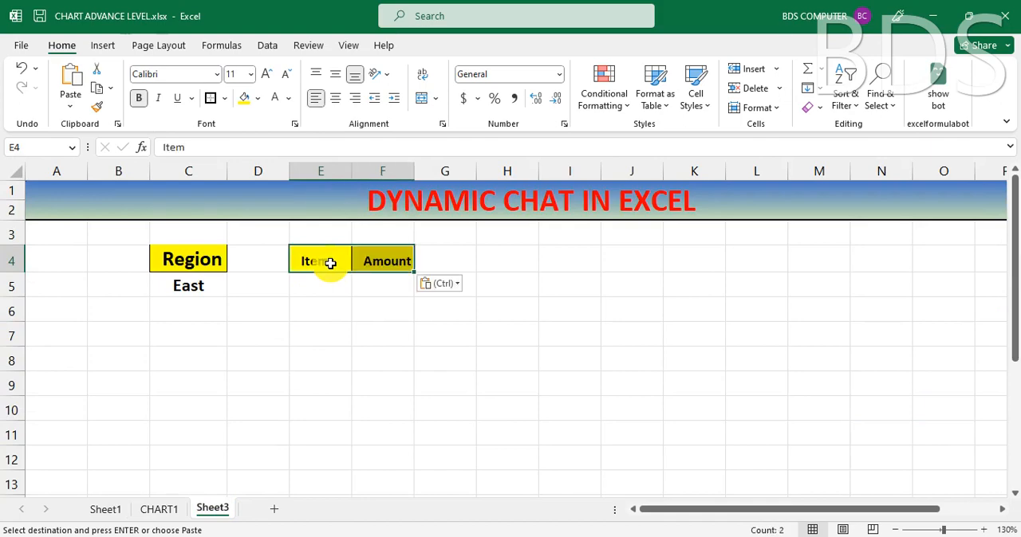
Step: Enlarge the pasted Item and Amount headers to font size 14 and autofit the width of column F
{"action": "key", "text": "ctrl"}
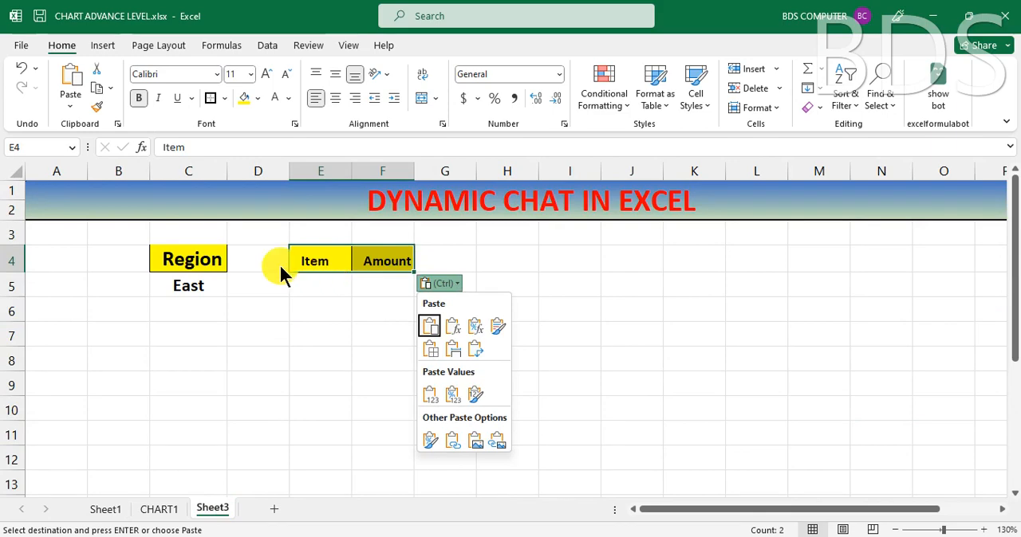
{"action": "left_click", "coordinate": [265, 74]}
{"action": "left_click", "coordinate": [266, 74]}
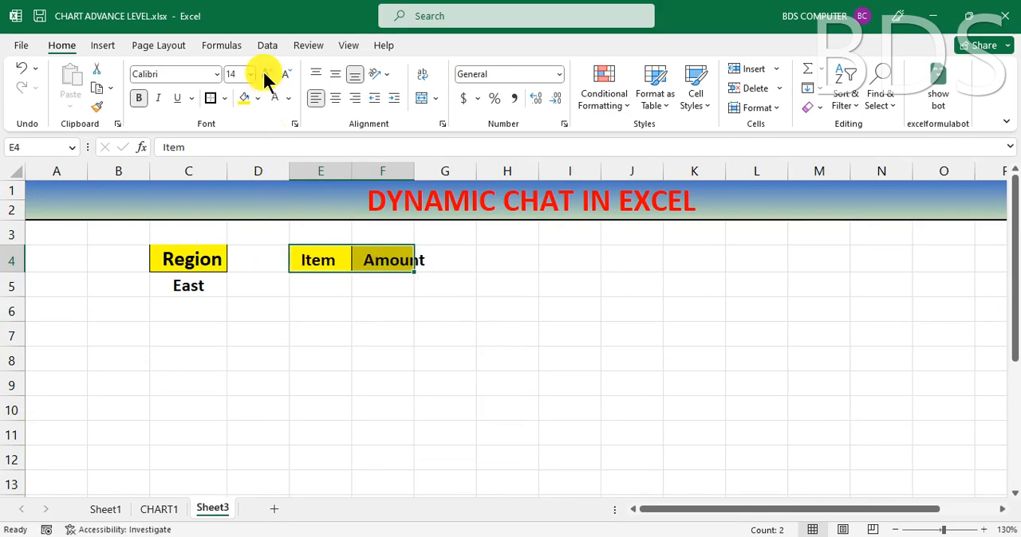
{"action": "double_click", "coordinate": [417, 171]}
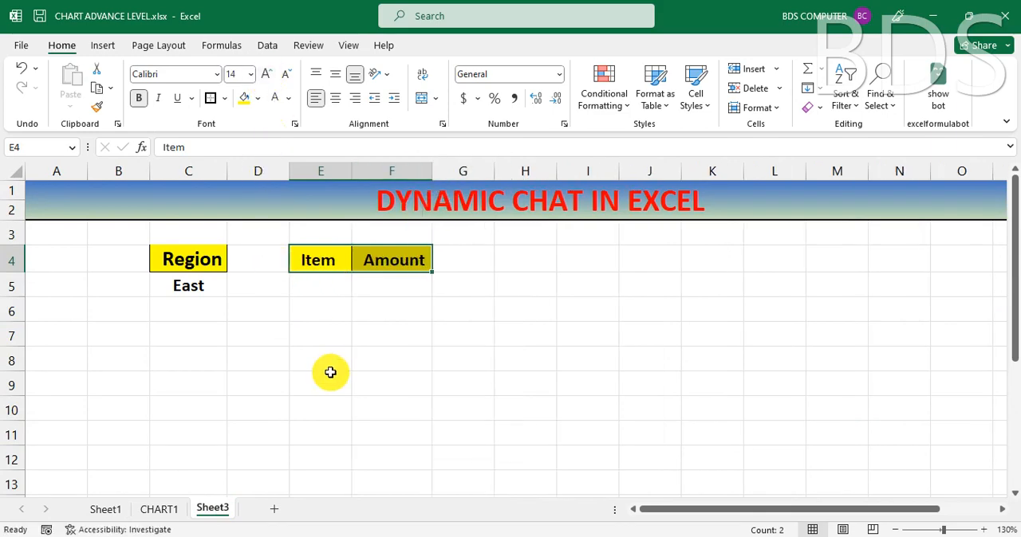
Step: Return to the source data on Sheet1 and select the empty cell I8 for the list of items
{"action": "left_click", "coordinate": [318, 287]}
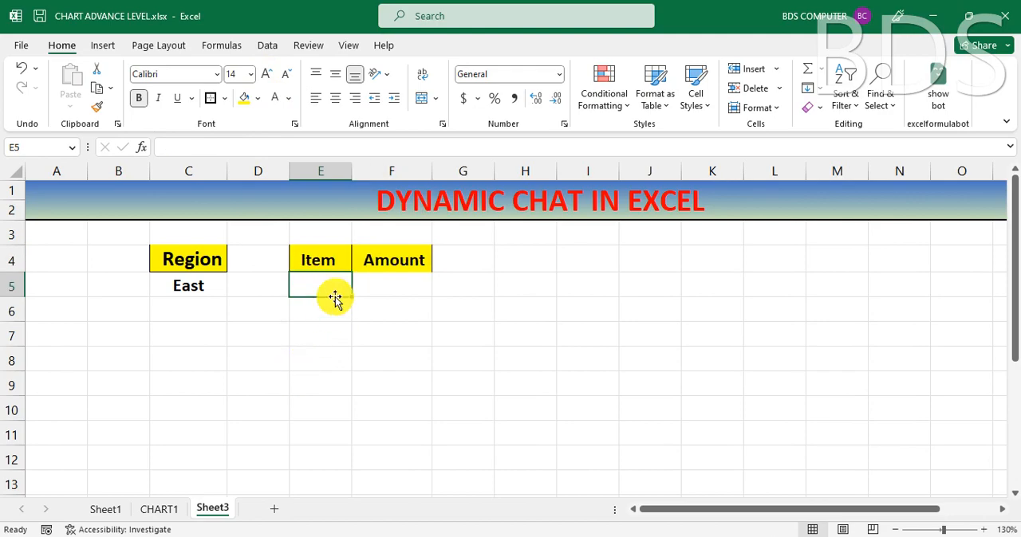
{"action": "left_click", "coordinate": [153, 512]}
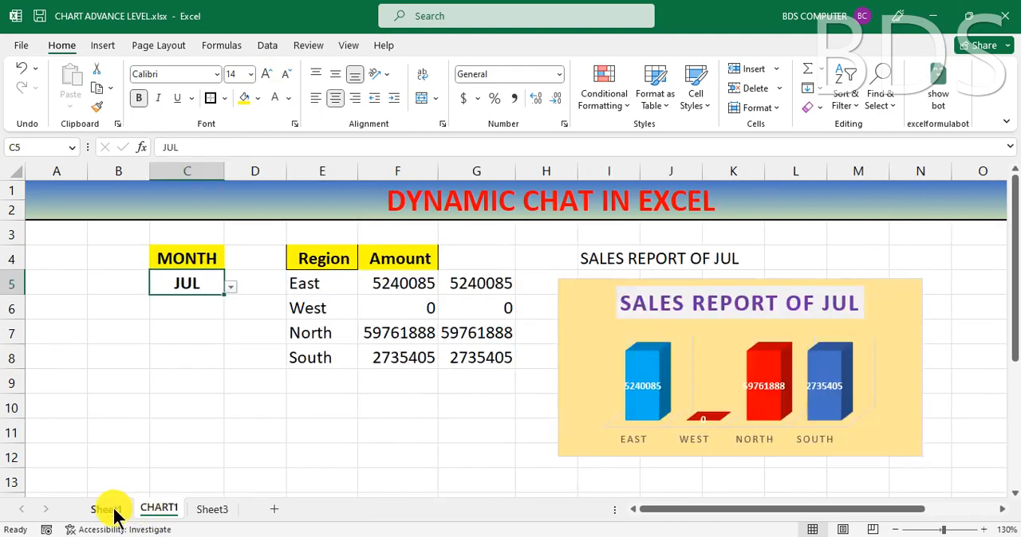
{"action": "left_click", "coordinate": [106, 511]}
{"action": "left_click", "coordinate": [188, 233]}
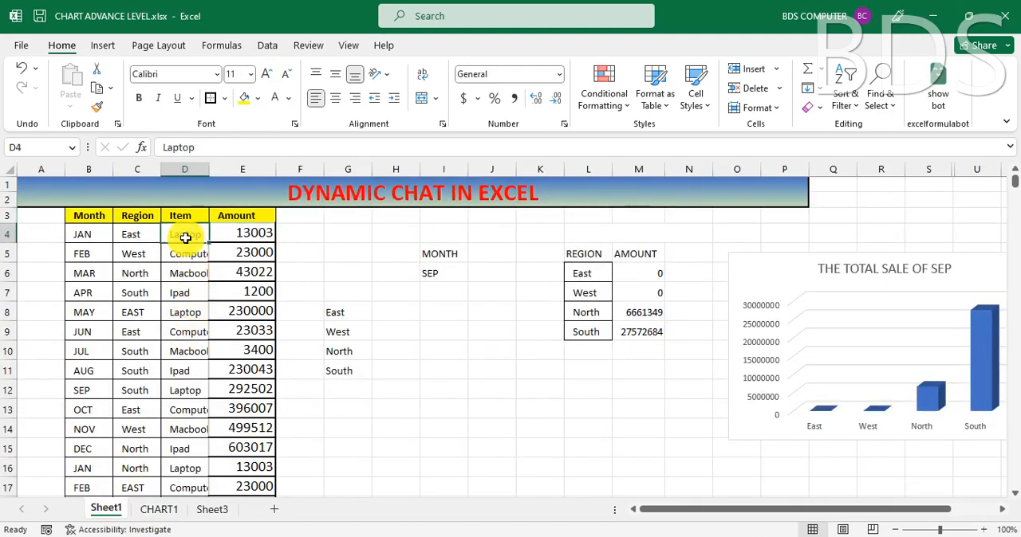
{"action": "left_click", "coordinate": [437, 317]}
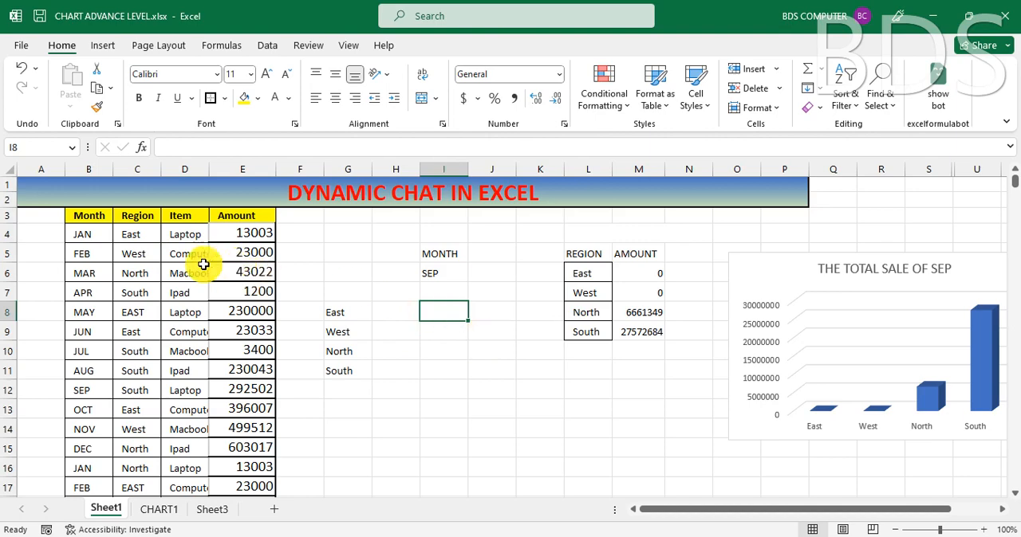
{"action": "left_click", "coordinate": [136, 237]}
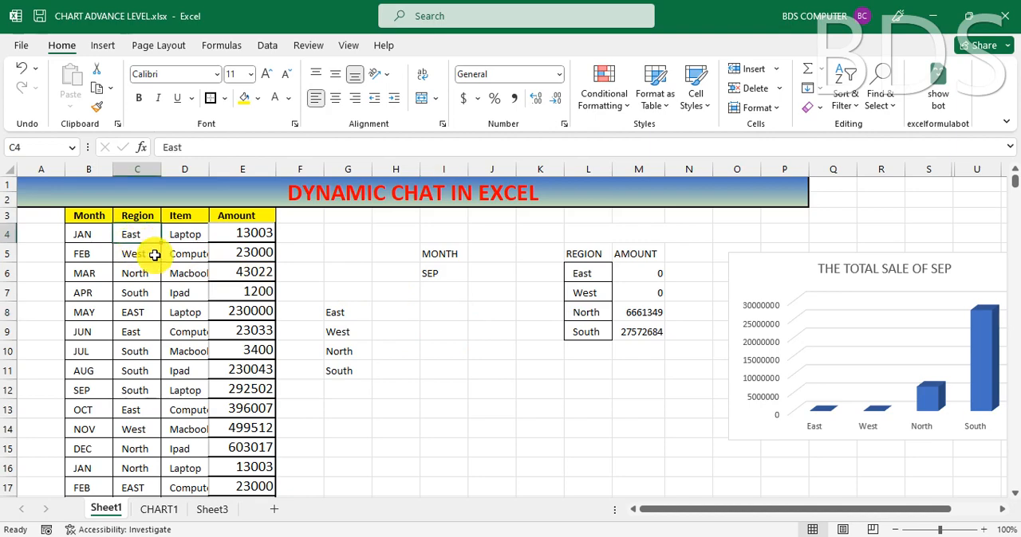
{"action": "left_click", "coordinate": [189, 233]}
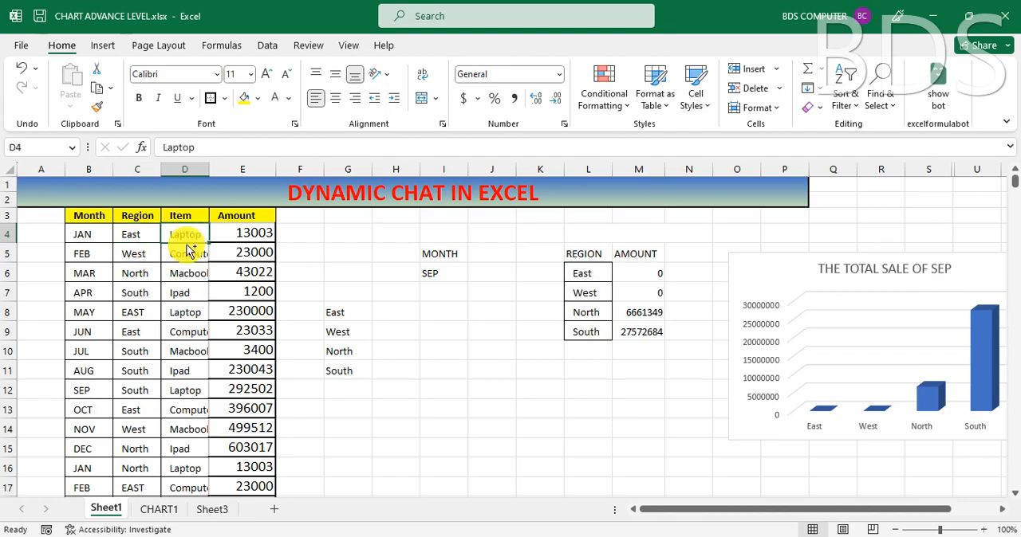
{"action": "key", "text": "ctrl+shift+Down"}
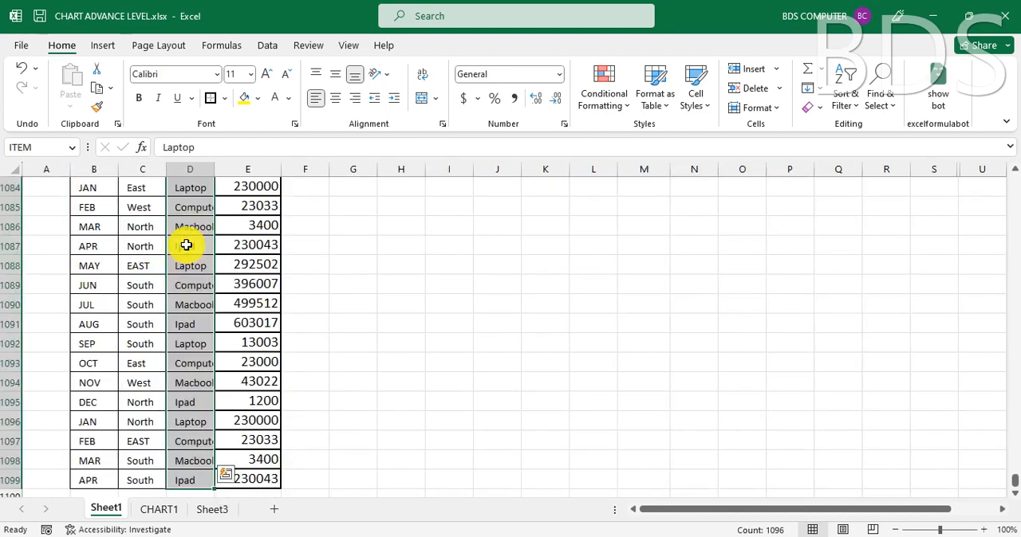
{"action": "key", "text": "ctrl+c"}
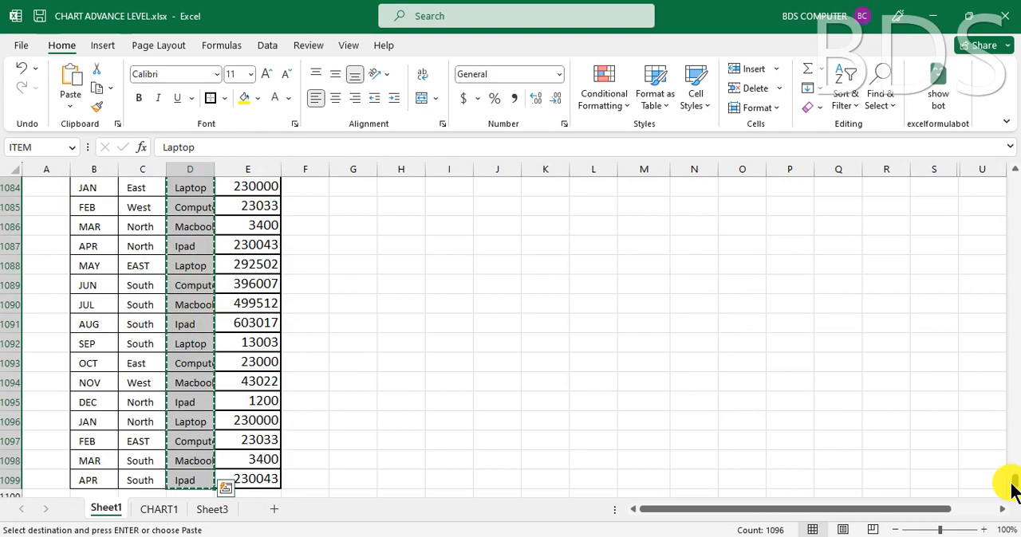
{"action": "left_click_drag", "start_coordinate": [1011, 491], "coordinate": [1009, 177]}
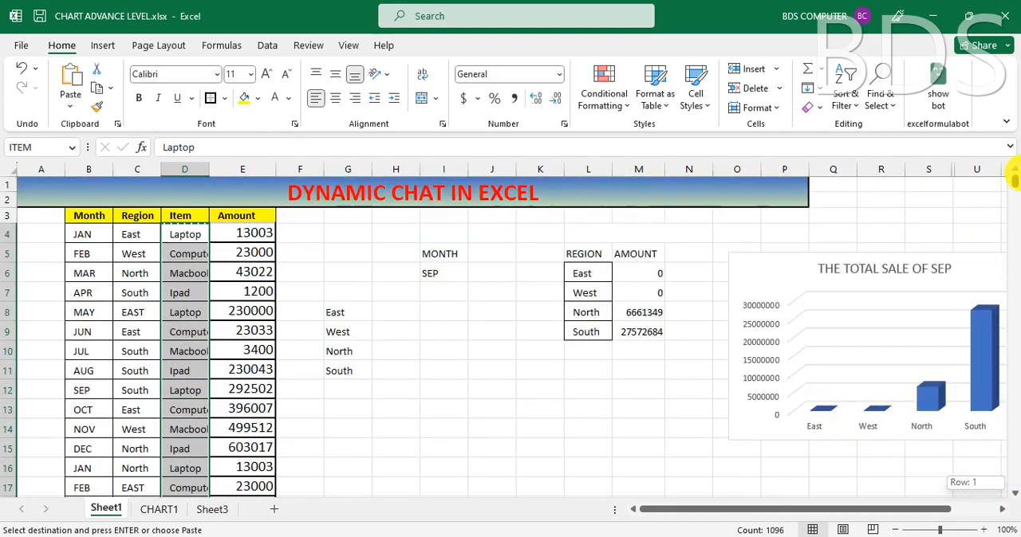
Step: Start an Advanced Filter from cell I8, set to copy to another location with unique records only
{"action": "left_click", "coordinate": [446, 307]}
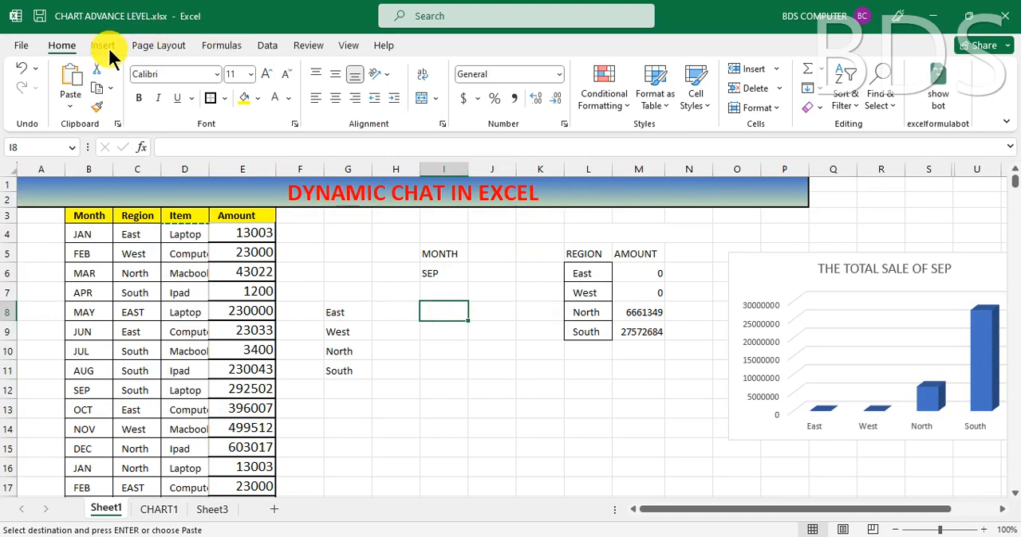
{"action": "left_click", "coordinate": [268, 47]}
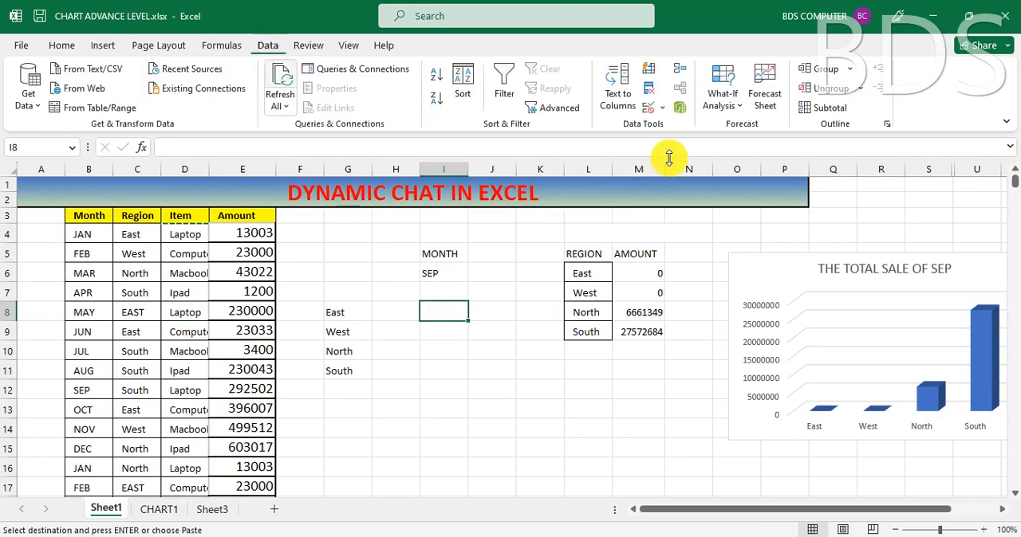
{"action": "left_click", "coordinate": [567, 110]}
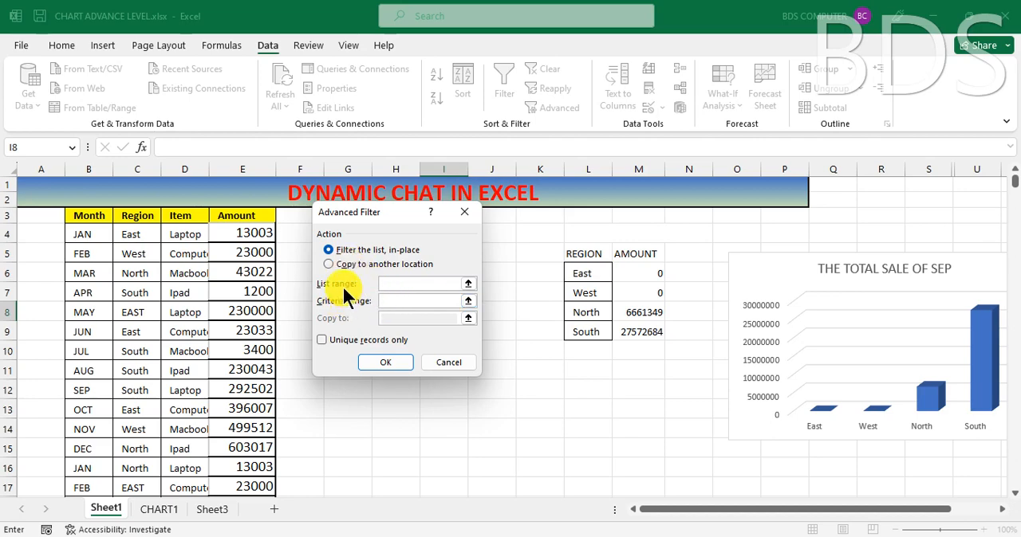
{"action": "left_click", "coordinate": [408, 288]}
{"action": "left_click", "coordinate": [392, 303]}
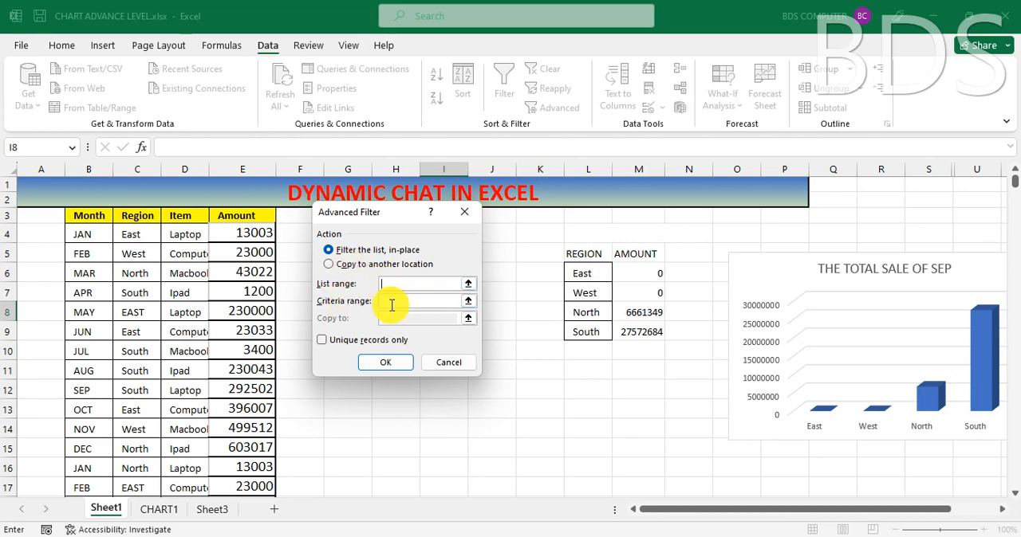
{"action": "left_click", "coordinate": [348, 265]}
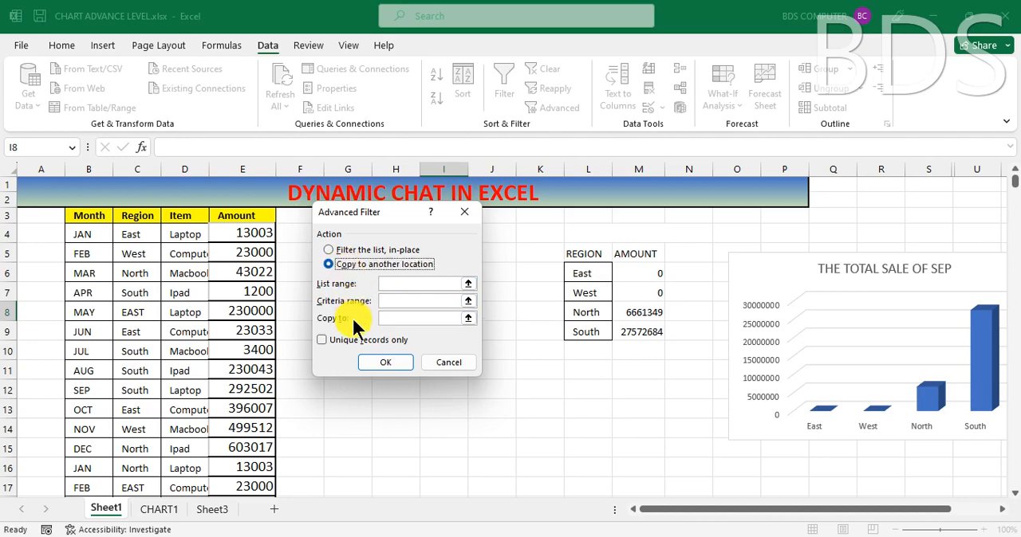
{"action": "left_click", "coordinate": [342, 340]}
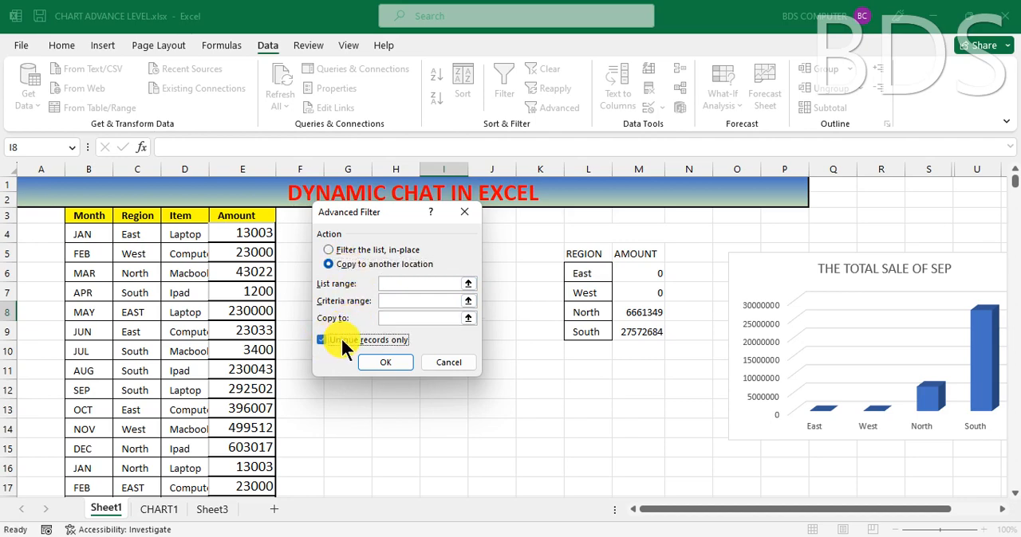
Step: Set the filter's list range to ITEM (from D4 down) and extract the unique items to Sheet1 cell I8
{"action": "left_click", "coordinate": [396, 286]}
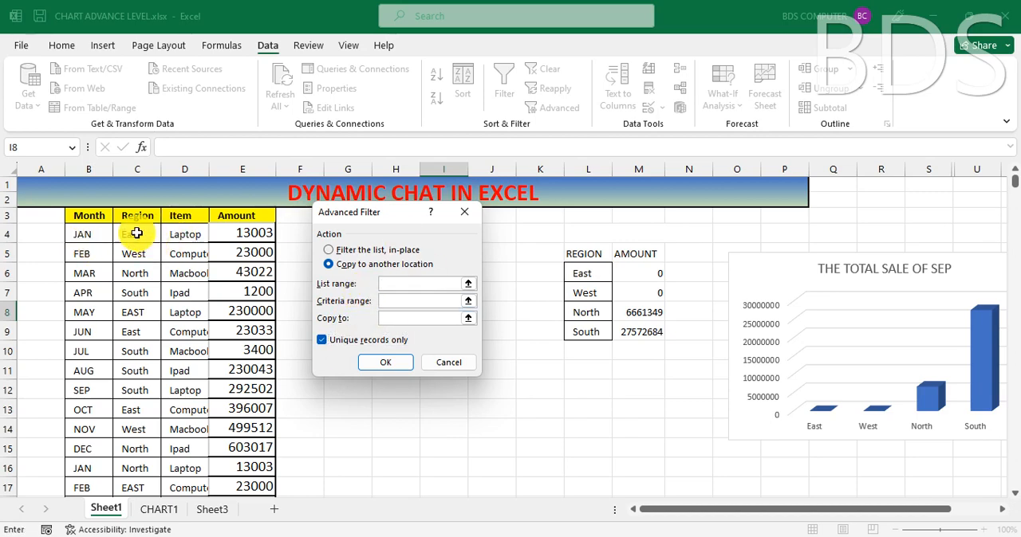
{"action": "left_click", "coordinate": [182, 236]}
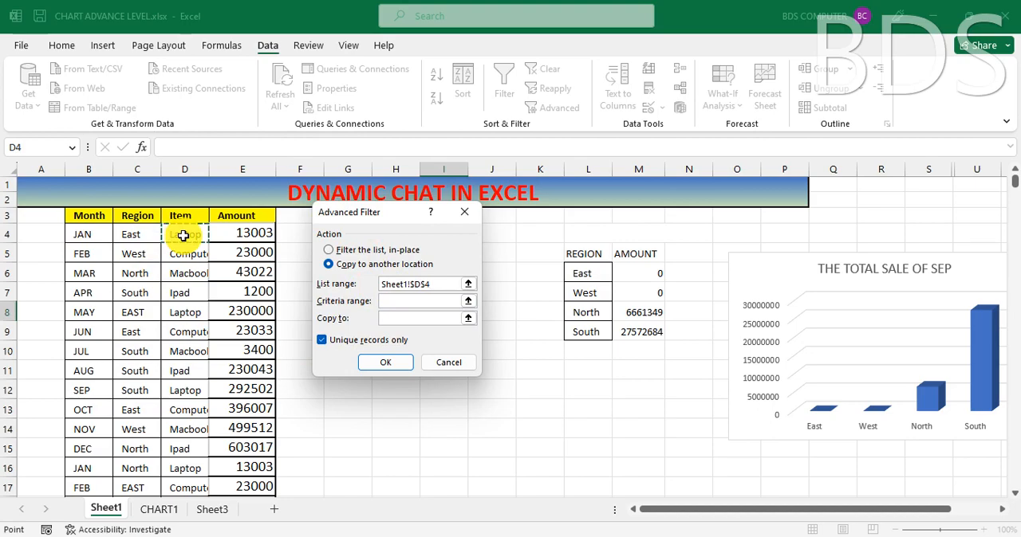
{"action": "key", "text": "ctrl+shift+Down"}
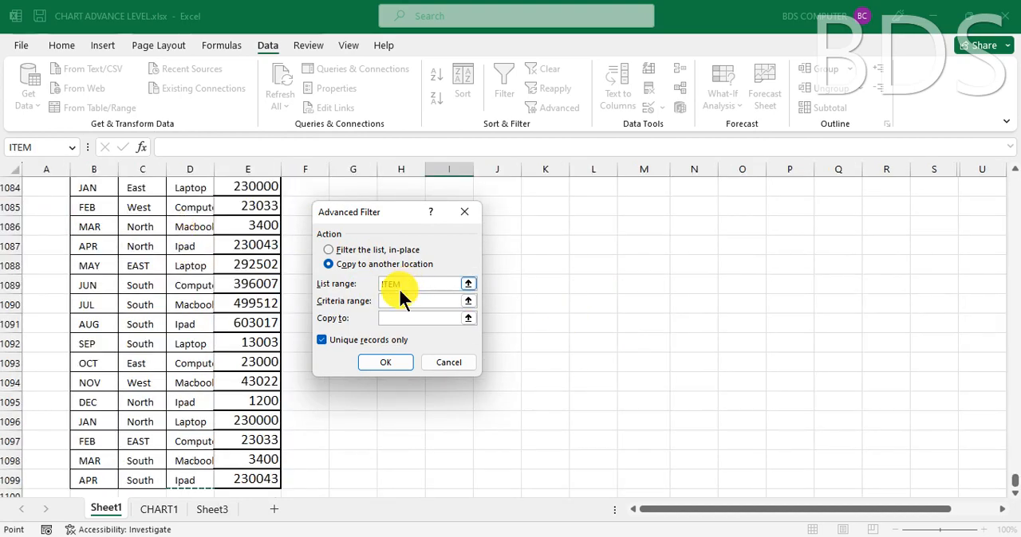
{"action": "left_click_drag", "start_coordinate": [1011, 473], "coordinate": [1013, 151]}
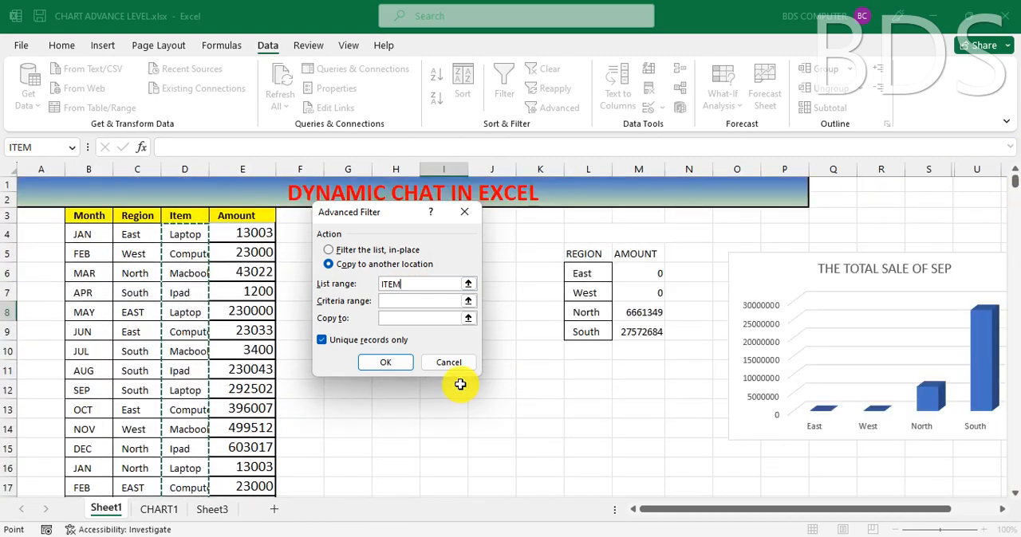
{"action": "left_click", "coordinate": [397, 318]}
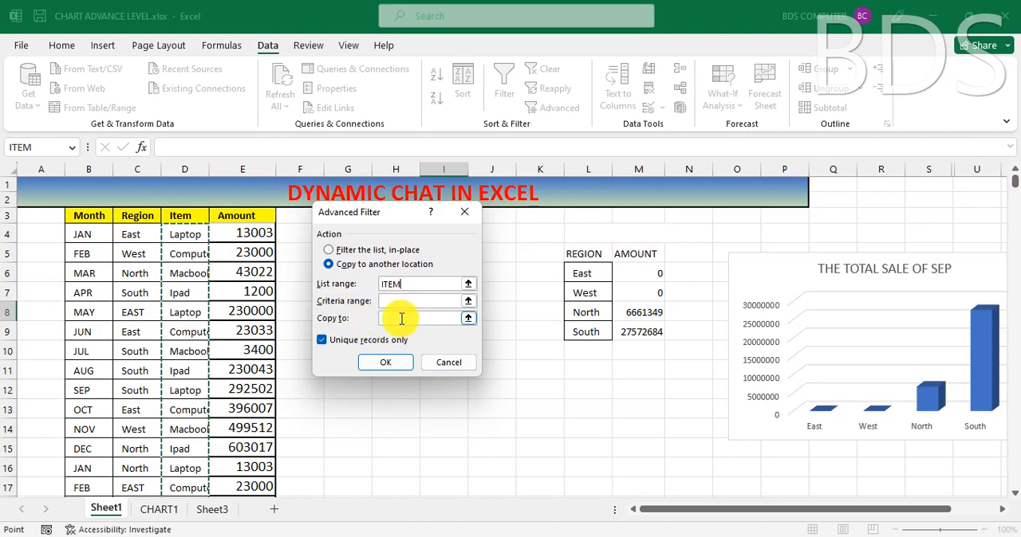
{"action": "left_click_drag", "start_coordinate": [392, 209], "coordinate": [317, 229]}
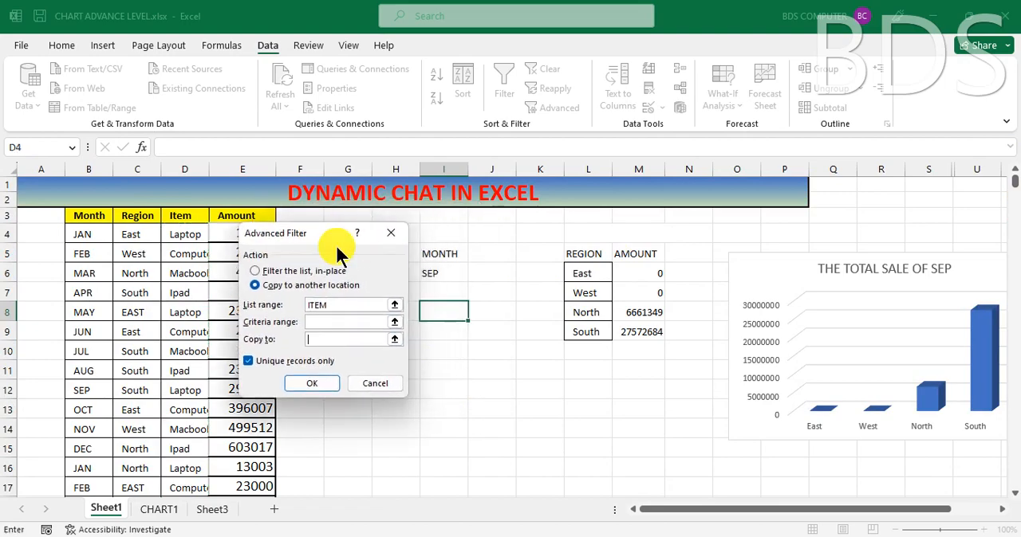
{"action": "left_click", "coordinate": [444, 313]}
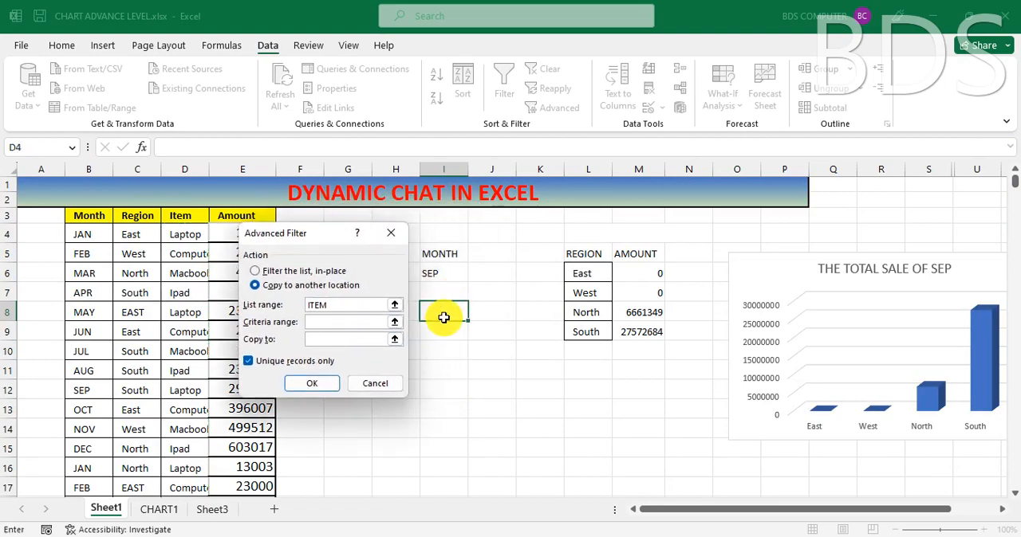
{"action": "left_click", "coordinate": [312, 384]}
{"action": "left_click", "coordinate": [539, 397]}
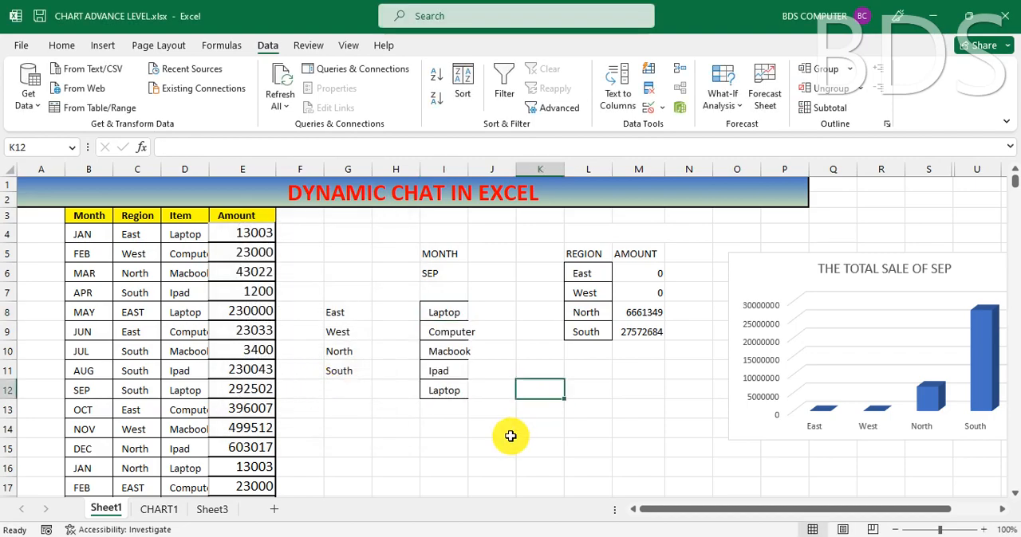
Step: Copy the item list I8:I12 from Sheet1, paste it as values from E5 on Sheet3, and autofit column E
{"action": "left_click_drag", "start_coordinate": [462, 312], "coordinate": [452, 393]}
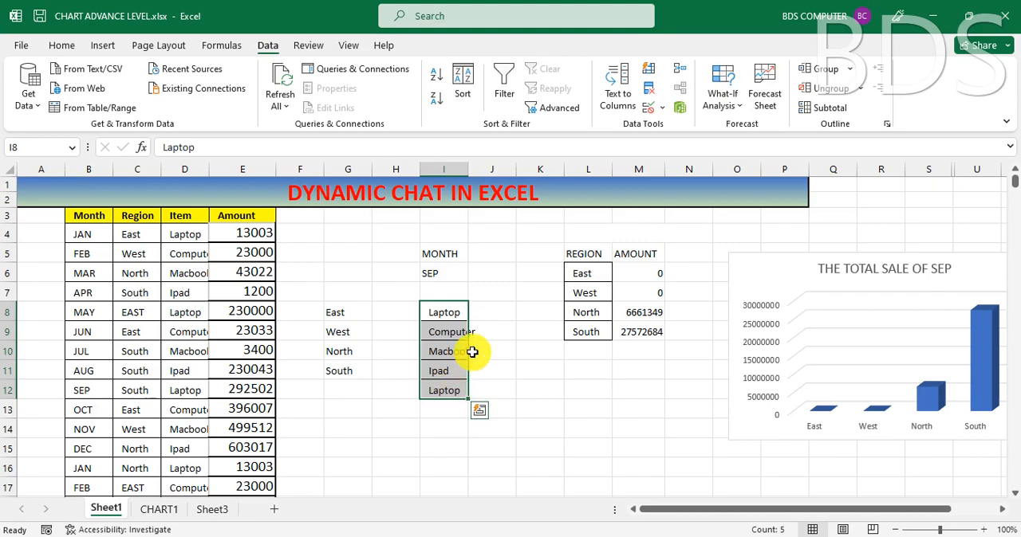
{"action": "key", "text": "ctrl+c"}
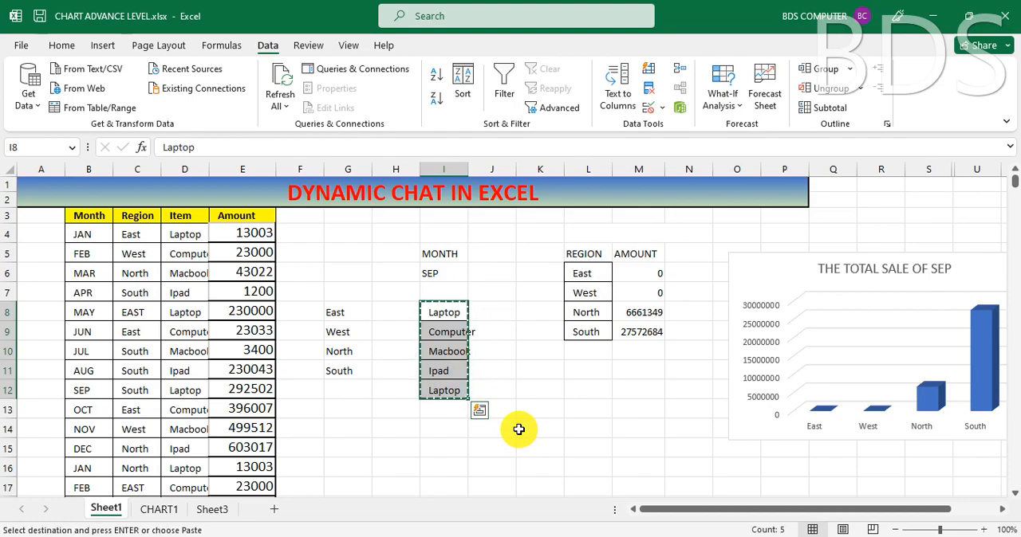
{"action": "left_click", "coordinate": [215, 509]}
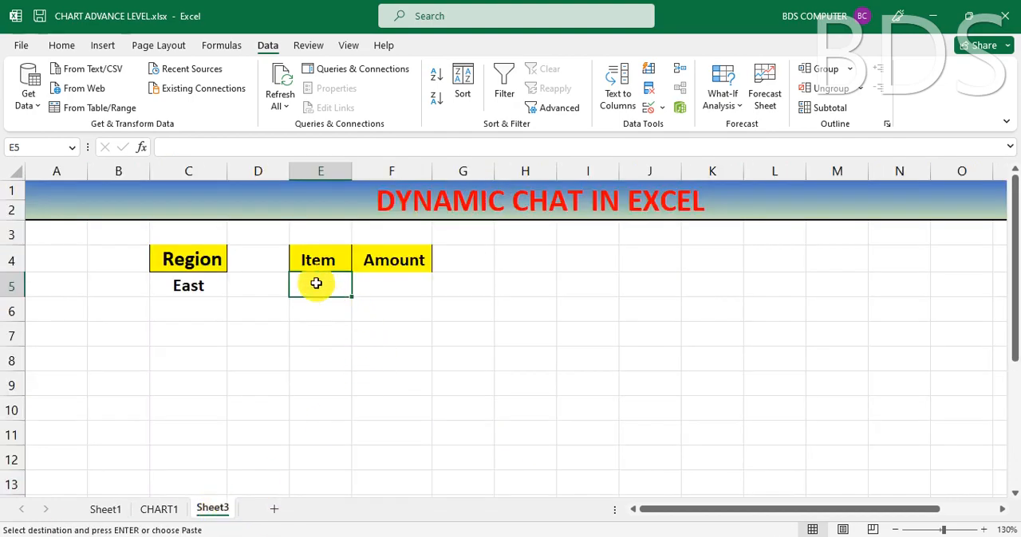
{"action": "left_click", "coordinate": [58, 43]}
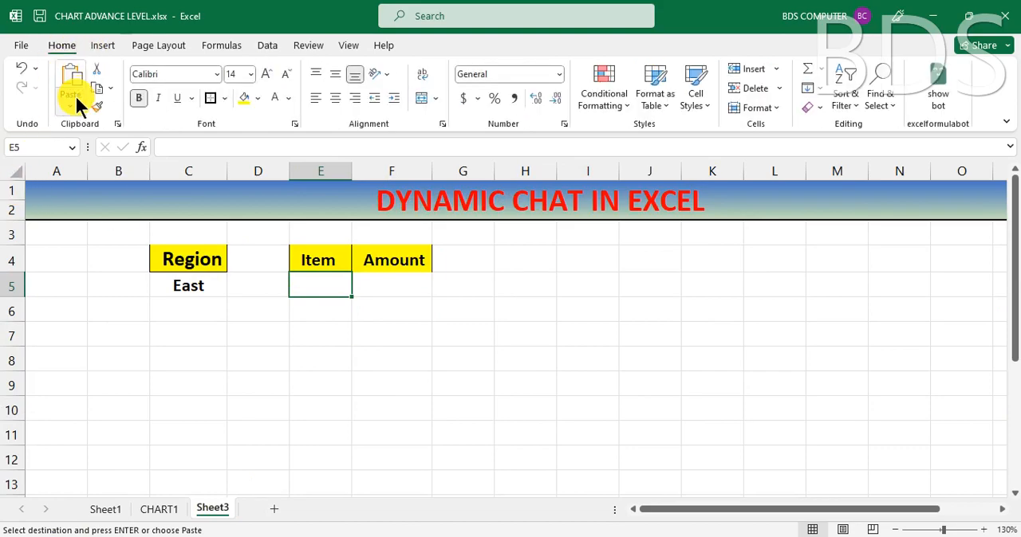
{"action": "left_click", "coordinate": [71, 103]}
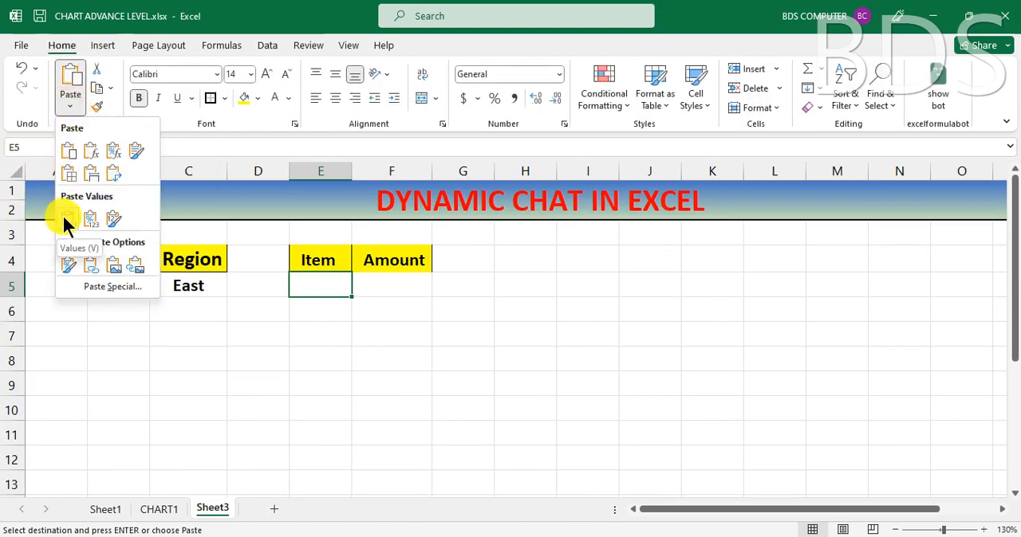
{"action": "left_click", "coordinate": [64, 215]}
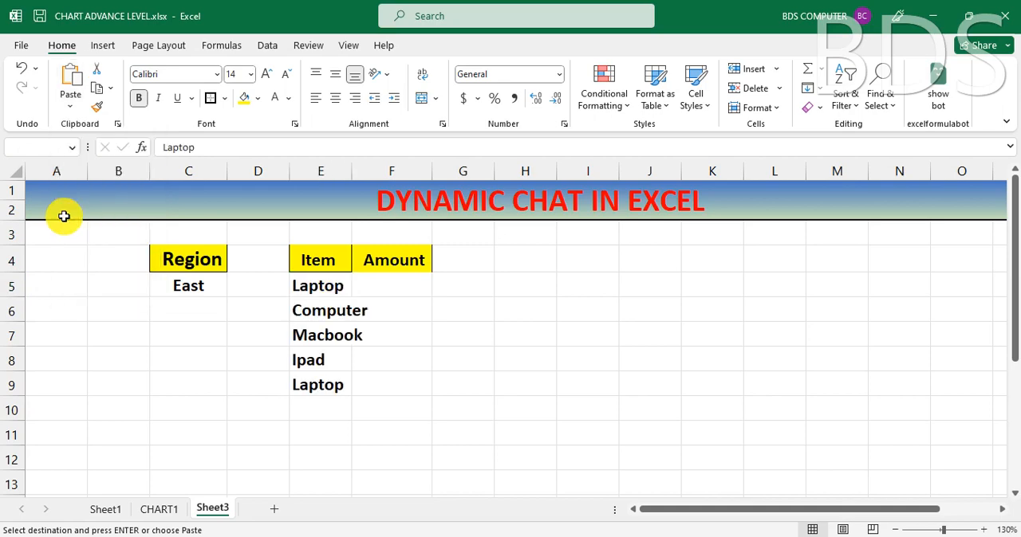
{"action": "double_click", "coordinate": [352, 171]}
Step: Start a SUMIFS formula in F5 under Amount with the named range TOTALDATA as the sum range
{"action": "left_click", "coordinate": [415, 281]}
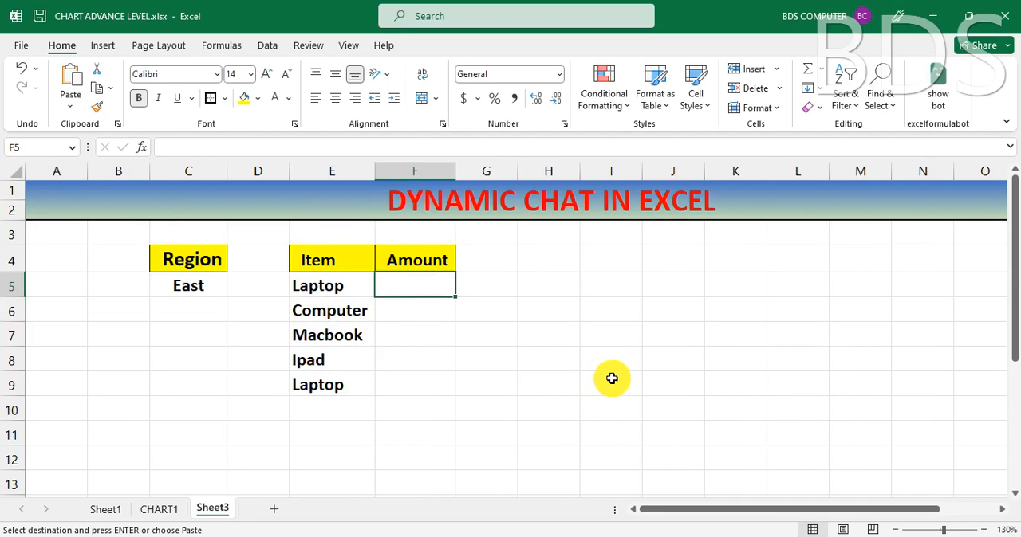
{"action": "type", "text": "="}
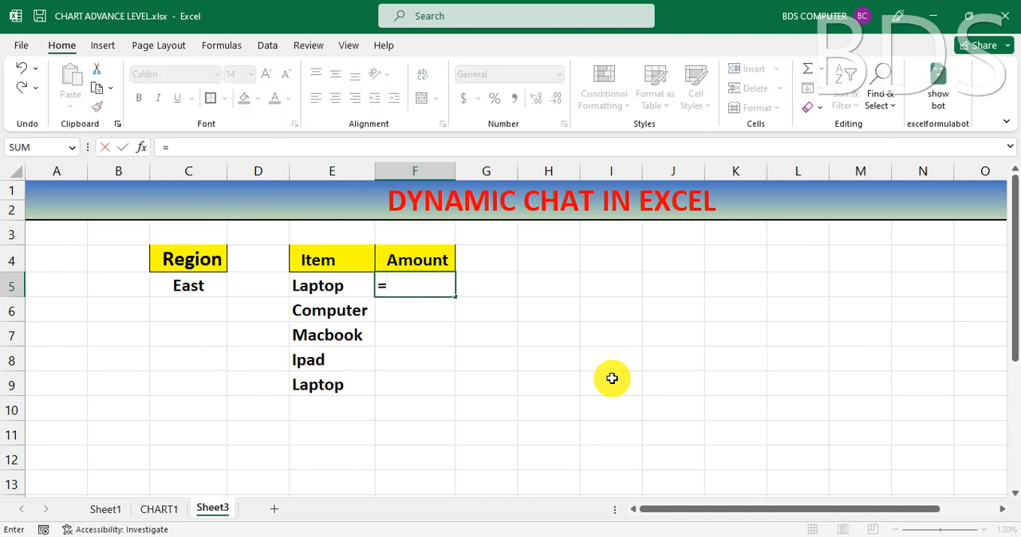
{"action": "type", "text": "SUMI"}
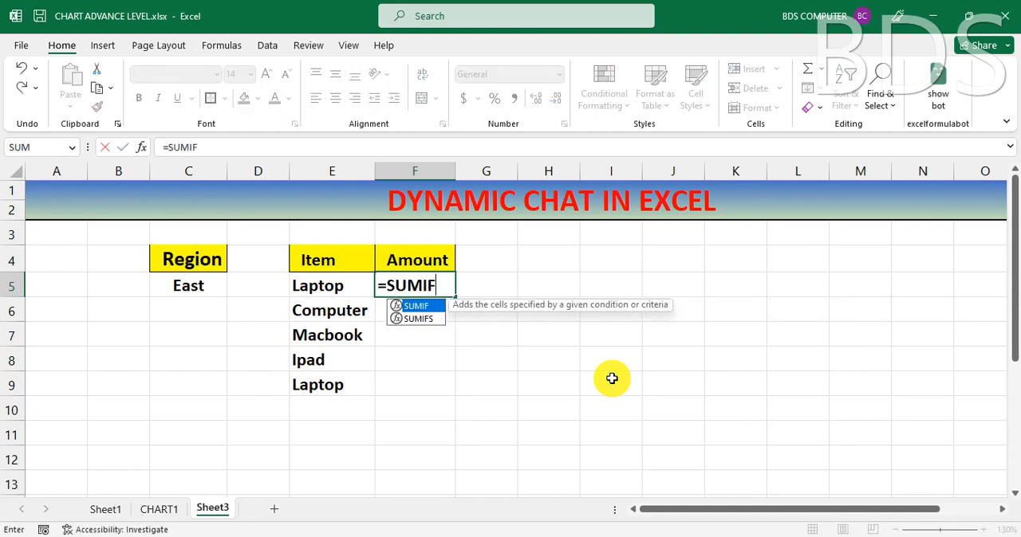
{"action": "type", "text": "F"}
{"action": "key", "text": "Down"}
{"action": "key", "text": "Tab"}
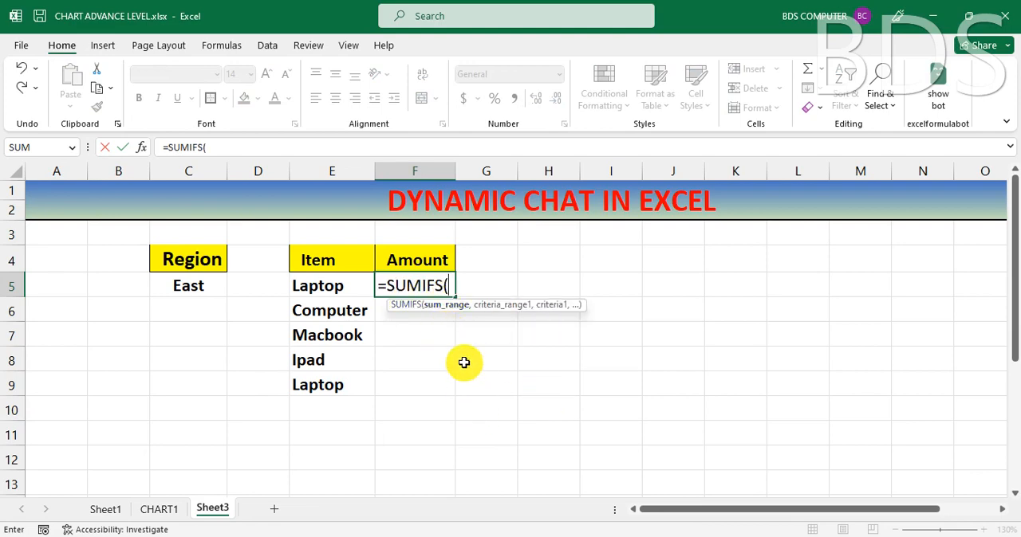
{"action": "type", "text": "TO"}
{"action": "type", "text": "T"}
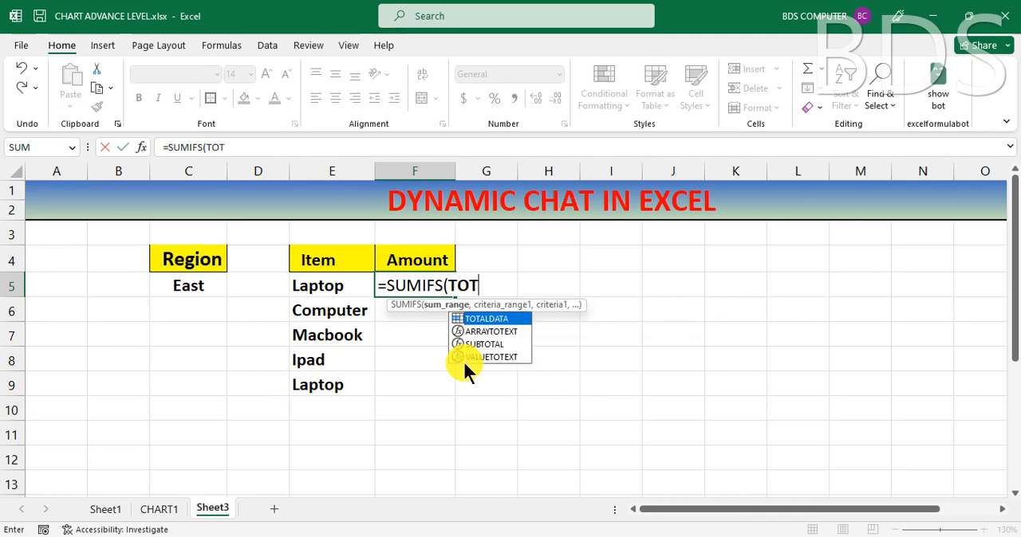
{"action": "double_click", "coordinate": [501, 319]}
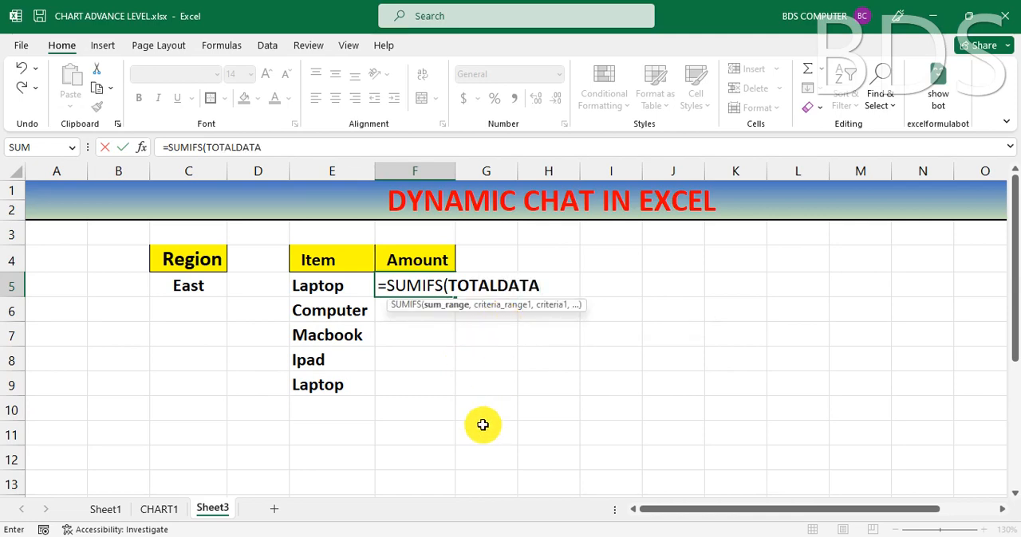
Step: Add the first SUMIFS condition with RDATA as the criteria range and the absolute reference $C$5 as its criterion
{"action": "type", "text": ","}
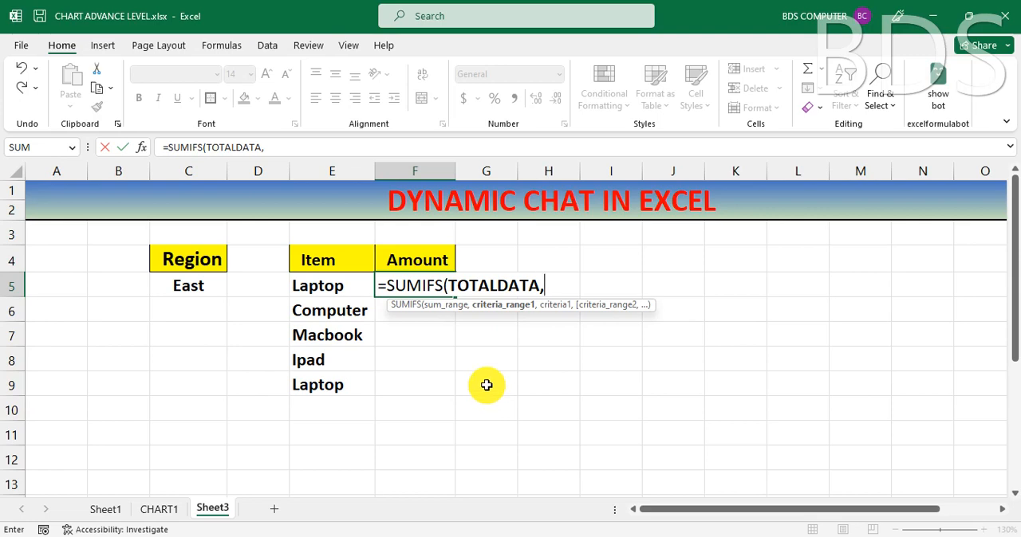
{"action": "type", "text": "RD"}
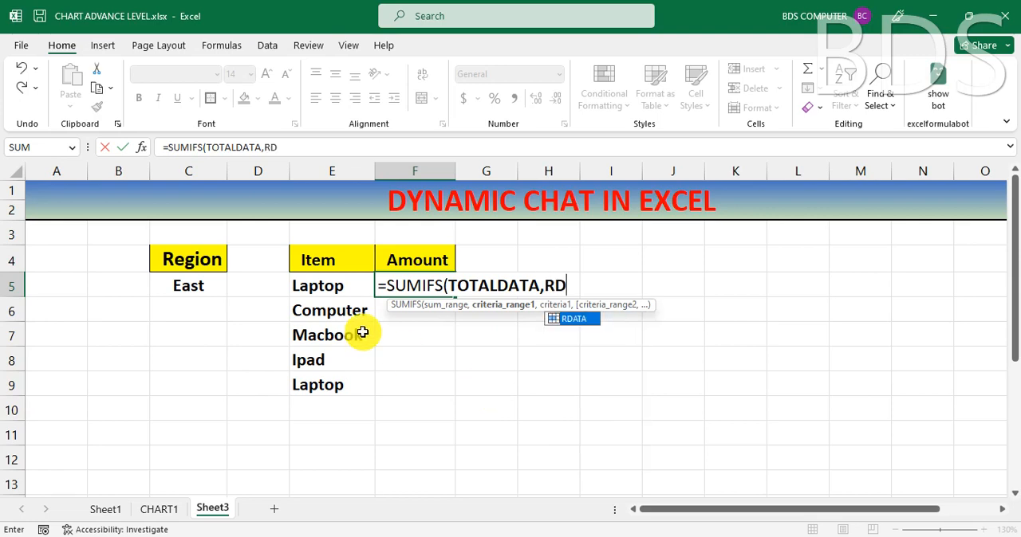
{"action": "double_click", "coordinate": [572, 320]}
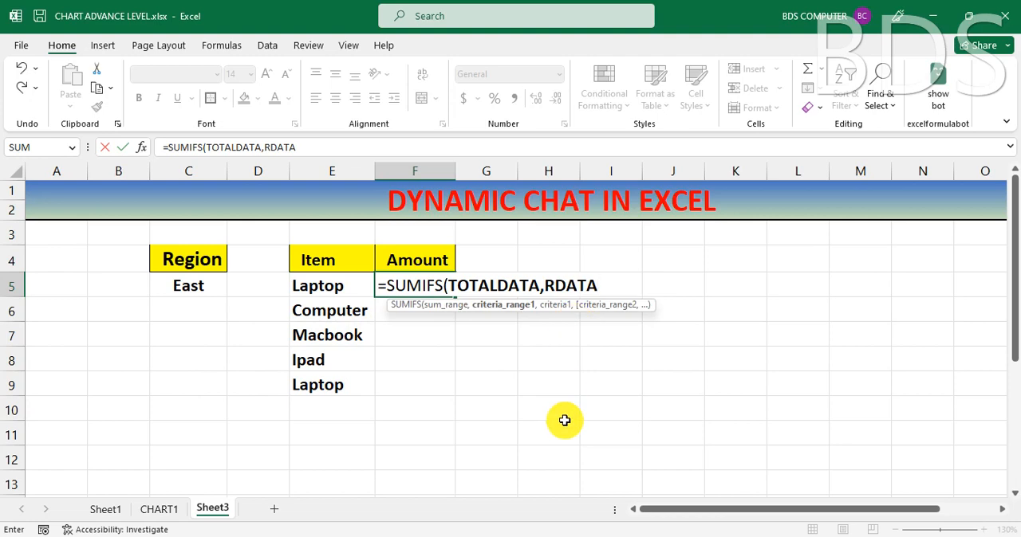
{"action": "type", "text": ","}
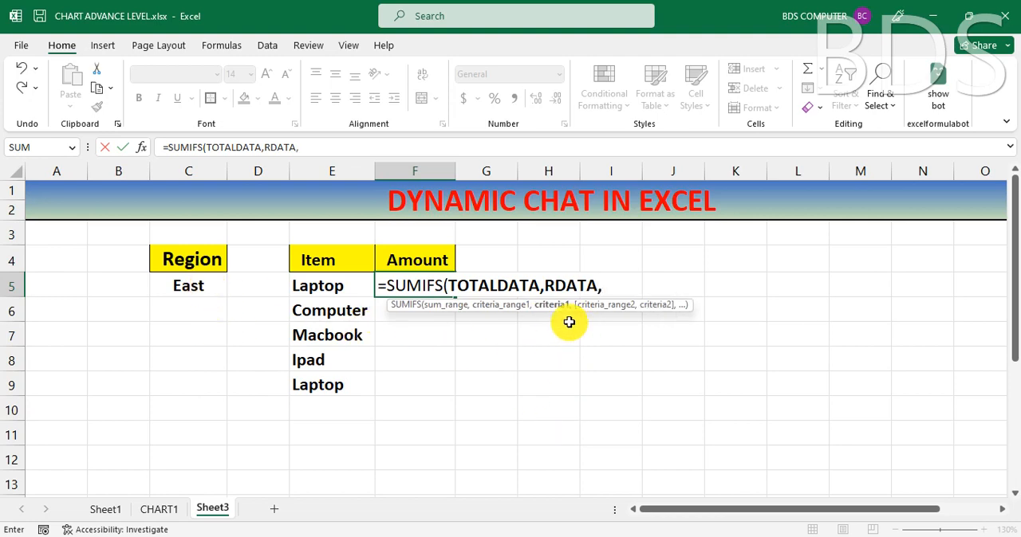
{"action": "left_click", "coordinate": [200, 290]}
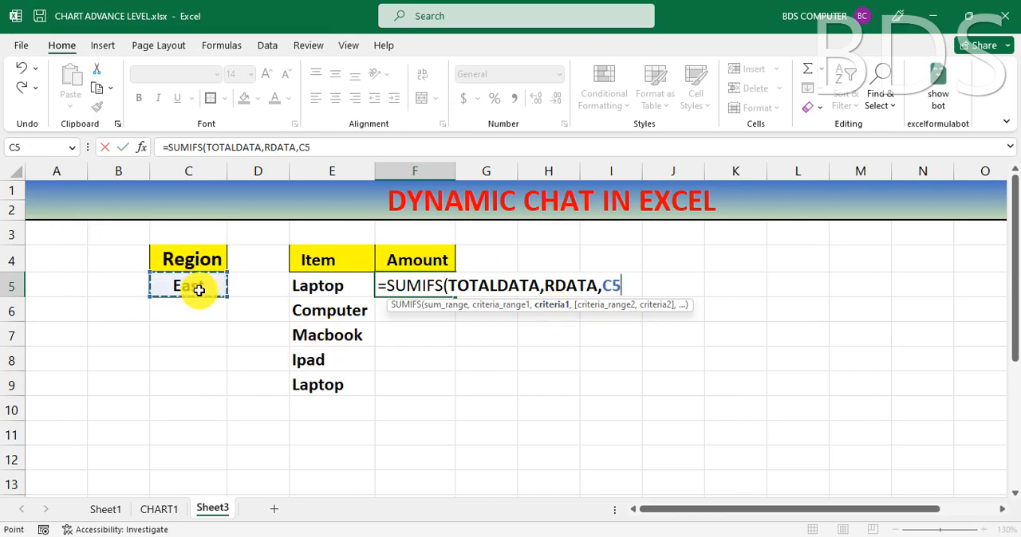
{"action": "key", "text": "F4"}
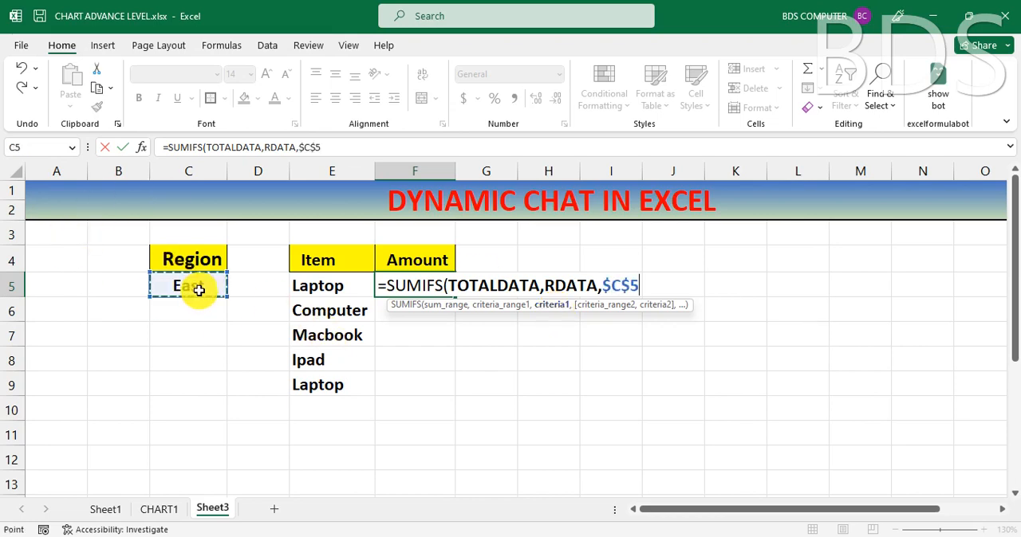
Step: Complete the formula as =SUMIFS(TOTALDATA,RDATA,$C$5,ITEM,E5) and fill it down through F9
{"action": "type", "text": ","}
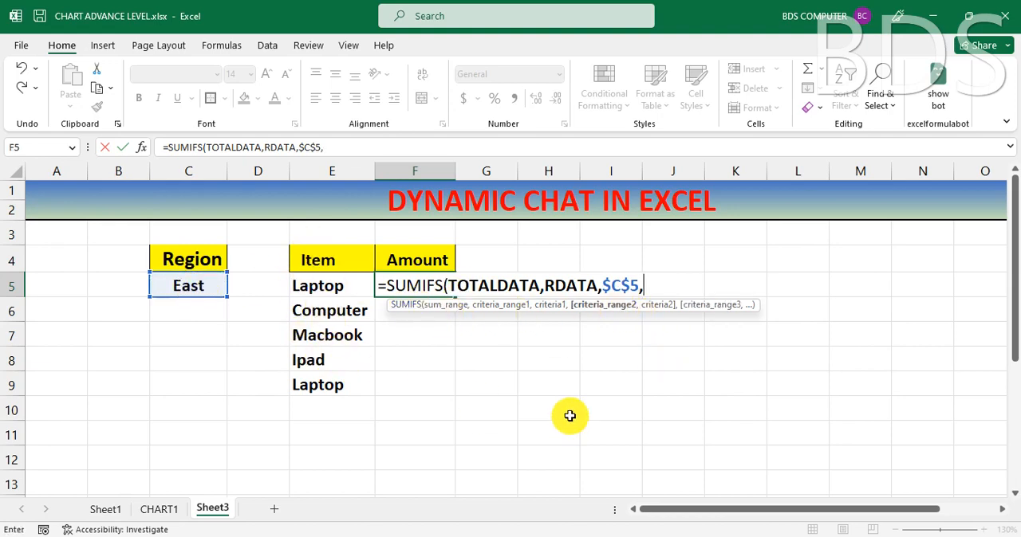
{"action": "type", "text": "ITE"}
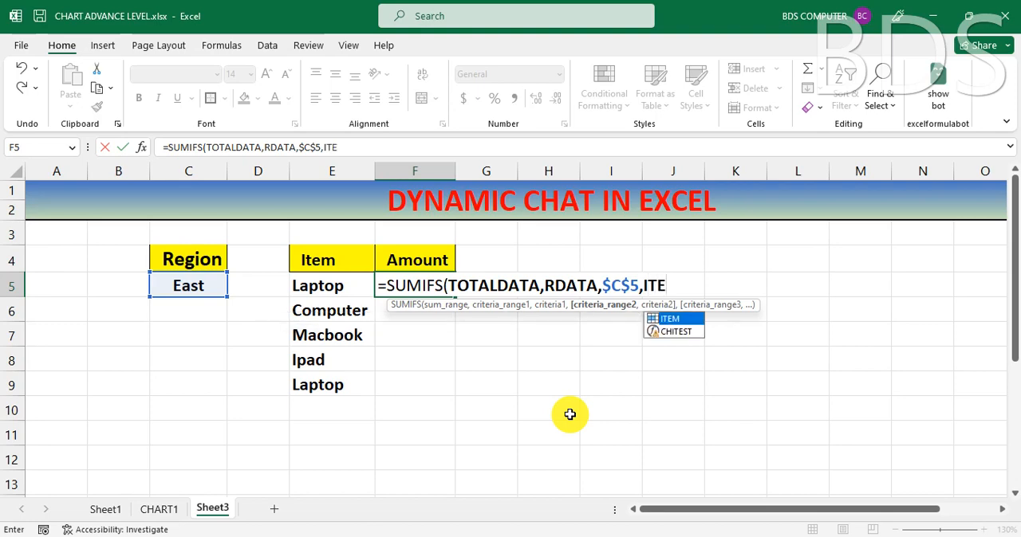
{"action": "double_click", "coordinate": [681, 320]}
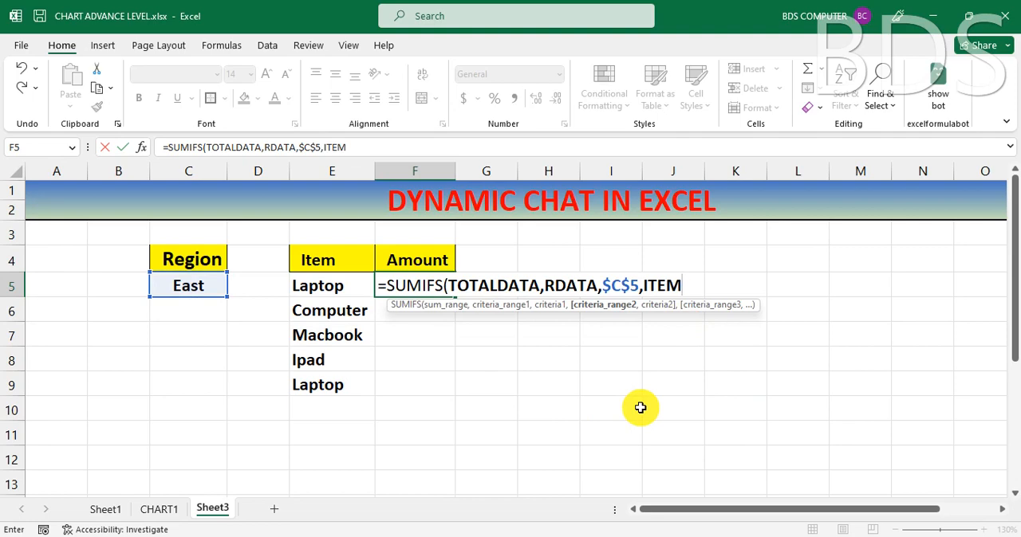
{"action": "type", "text": ","}
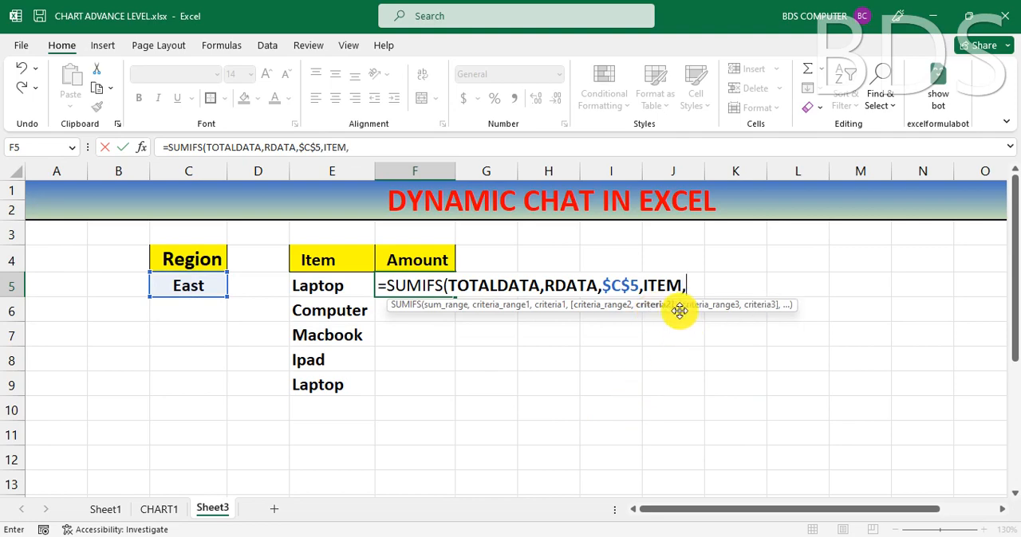
{"action": "left_click", "coordinate": [319, 285]}
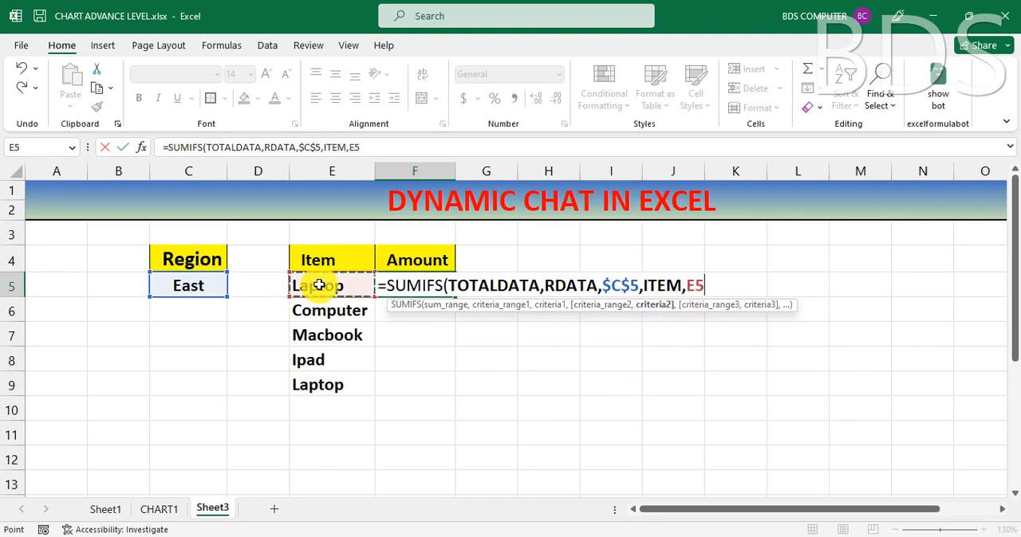
{"action": "type", "text": ")"}
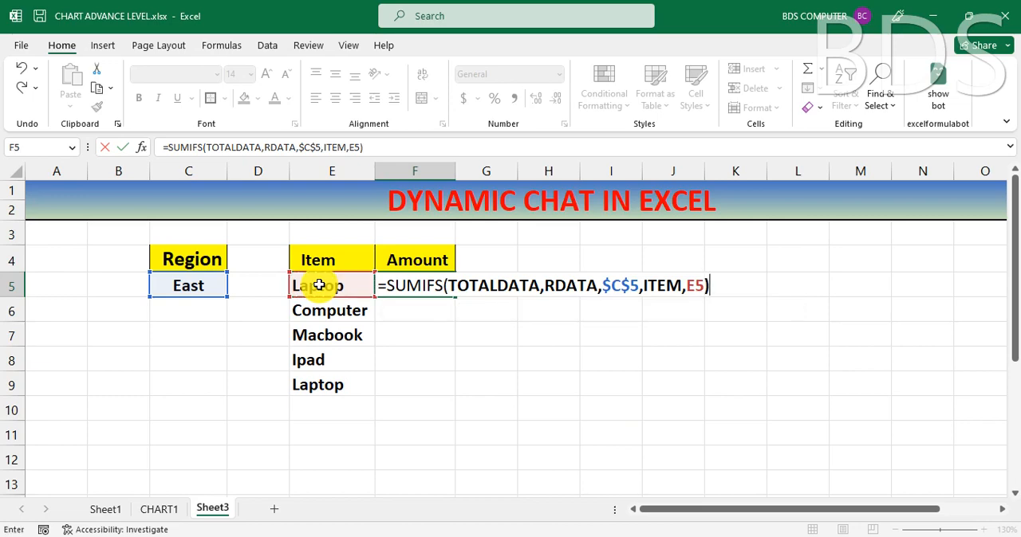
{"action": "key", "text": "Return"}
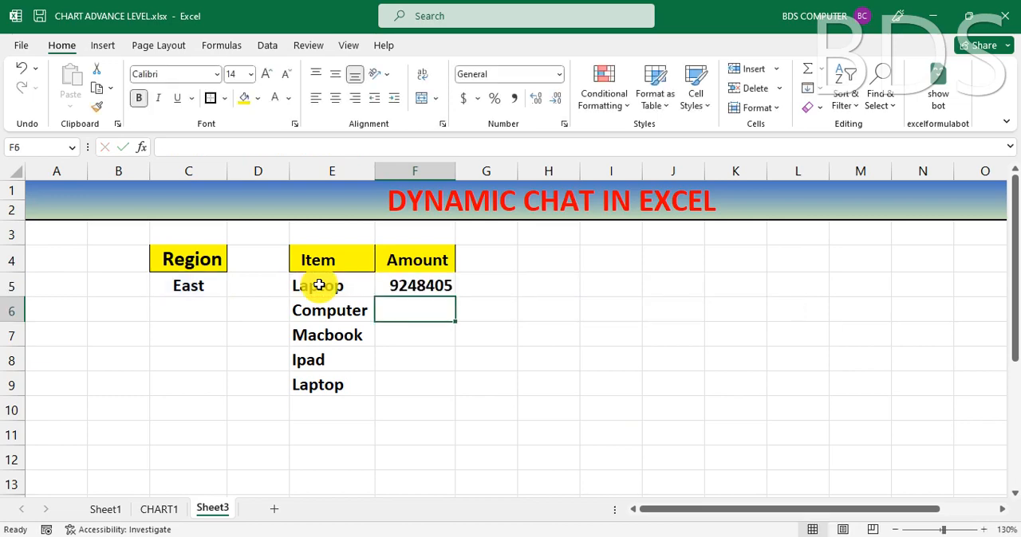
{"action": "left_click", "coordinate": [398, 286]}
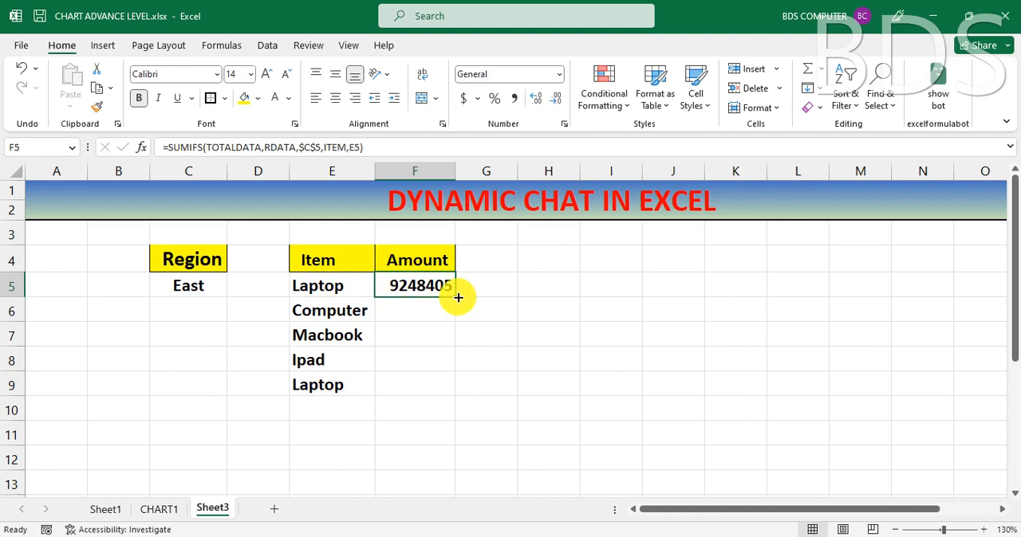
{"action": "left_click_drag", "start_coordinate": [456, 296], "coordinate": [449, 398]}
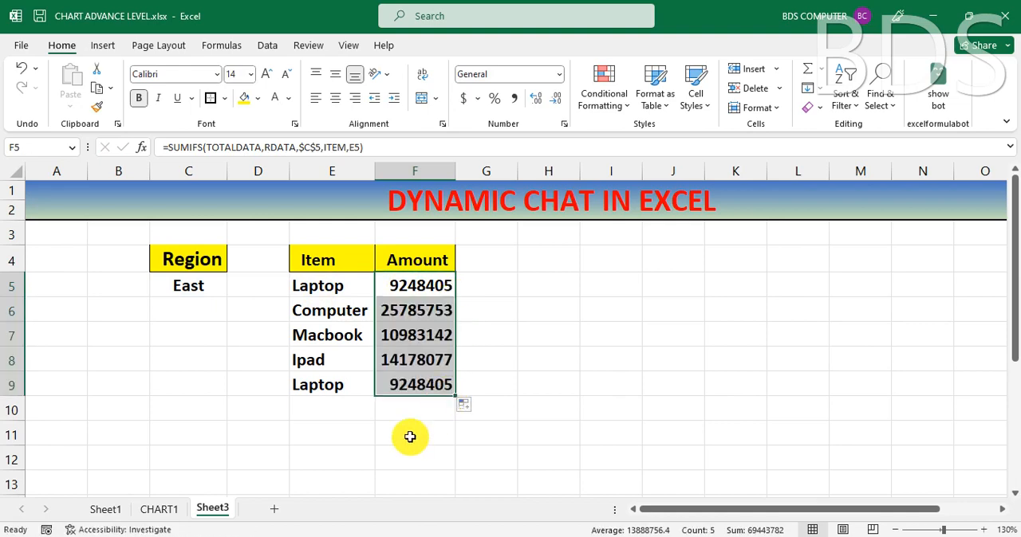
Step: Test the Amount formulas by switching the region in C5 to West, North and finally South
{"action": "left_click", "coordinate": [166, 288]}
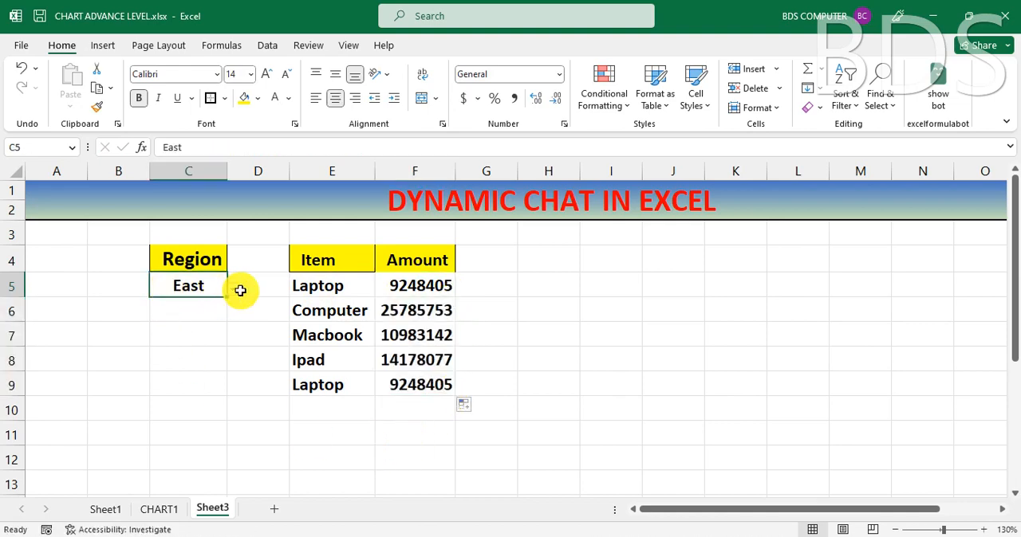
{"action": "left_click", "coordinate": [234, 291]}
{"action": "left_click", "coordinate": [195, 317]}
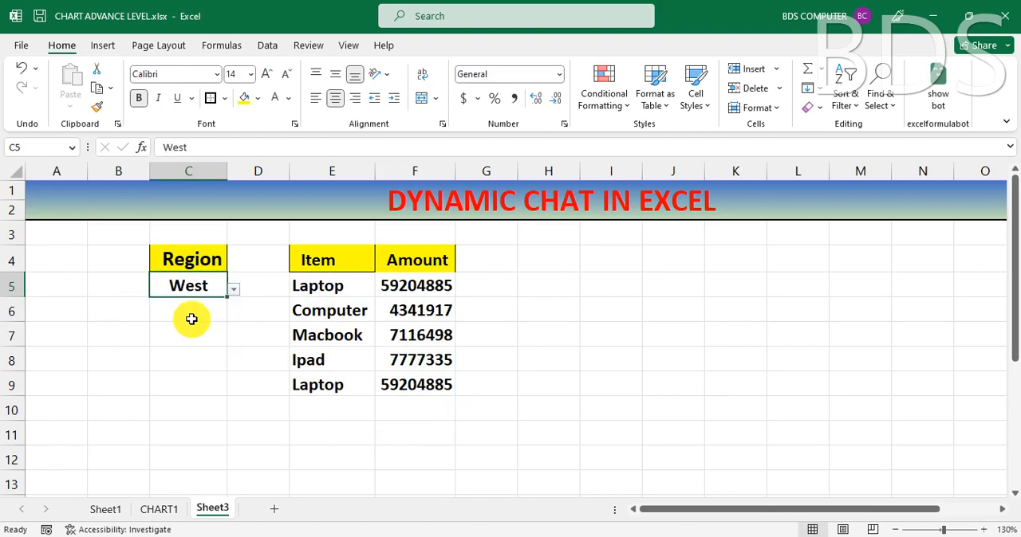
{"action": "left_click", "coordinate": [234, 290]}
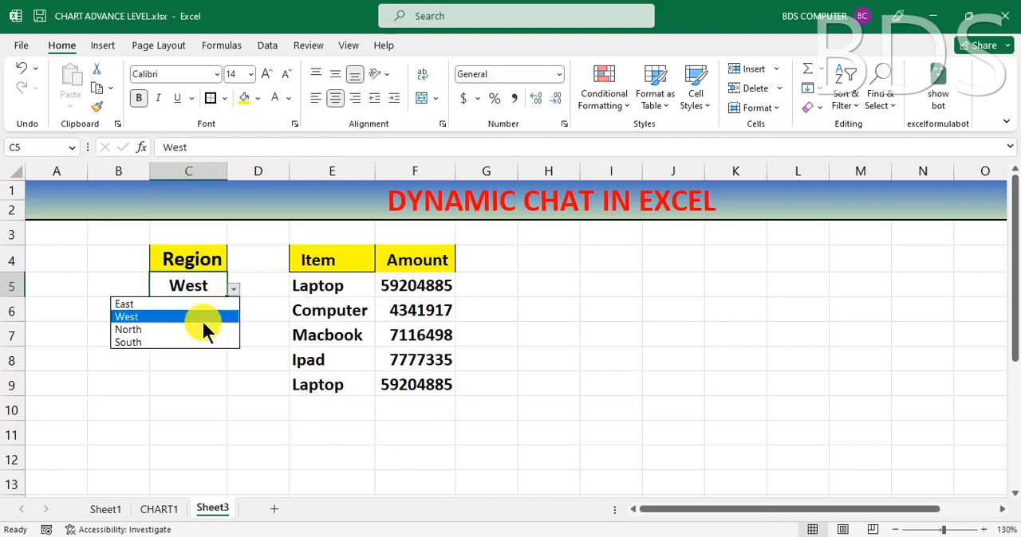
{"action": "left_click", "coordinate": [197, 329]}
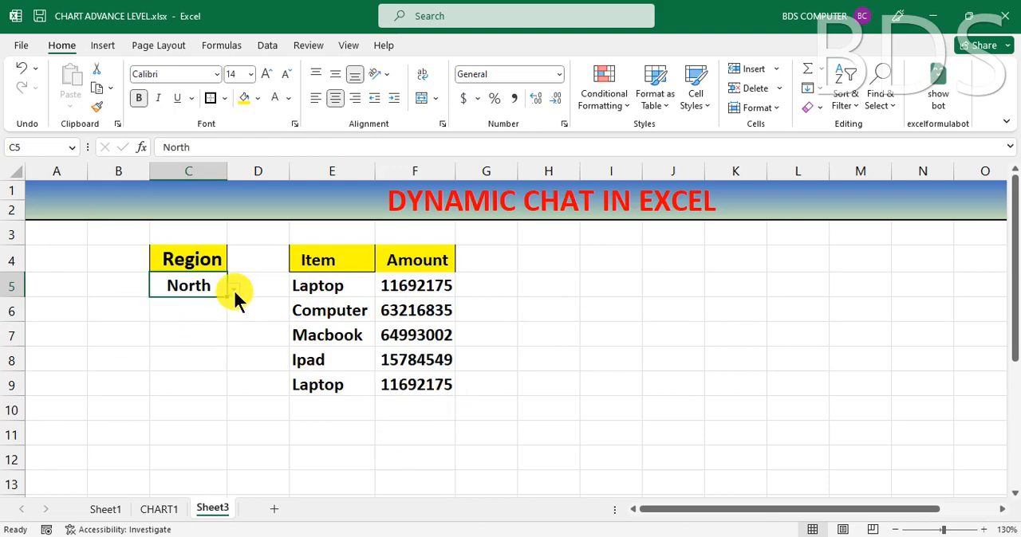
{"action": "left_click", "coordinate": [234, 291]}
{"action": "left_click", "coordinate": [201, 342]}
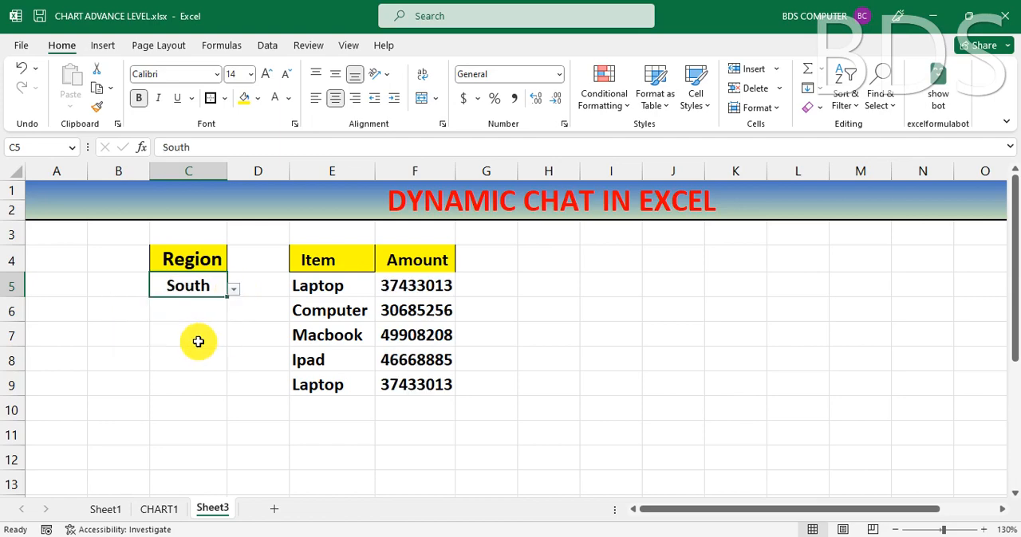
{"action": "left_click", "coordinate": [619, 349]}
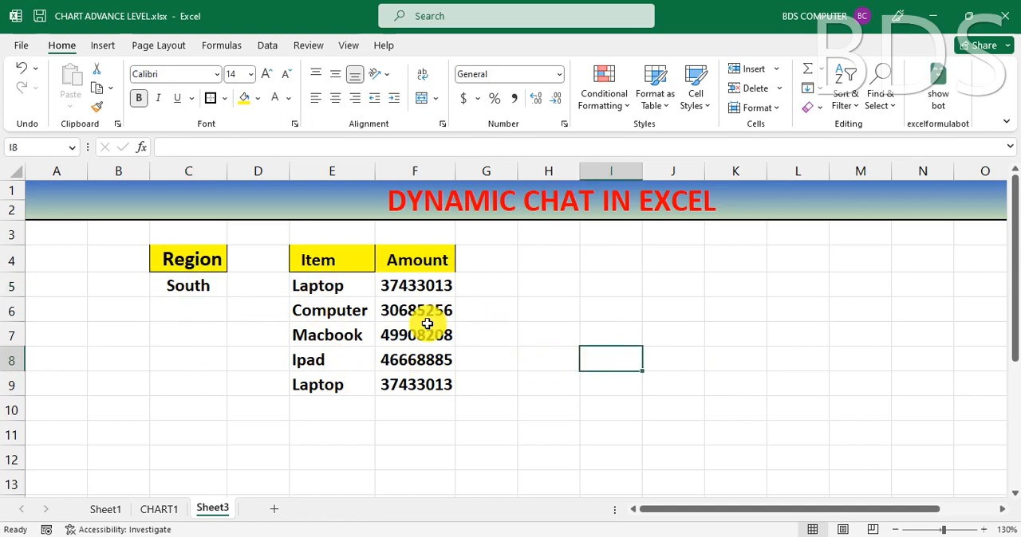
Step: Insert a 3-D Column chart from the Item/Amount table E4:F9 and place it, reduced in size, over about H4:M12
{"action": "left_click_drag", "start_coordinate": [313, 258], "coordinate": [410, 388]}
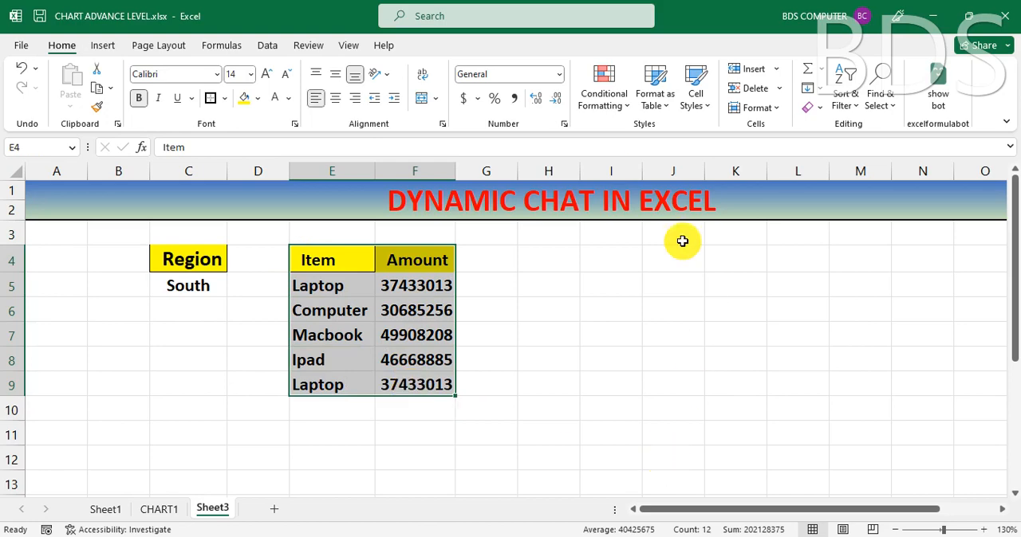
{"action": "left_click", "coordinate": [102, 48]}
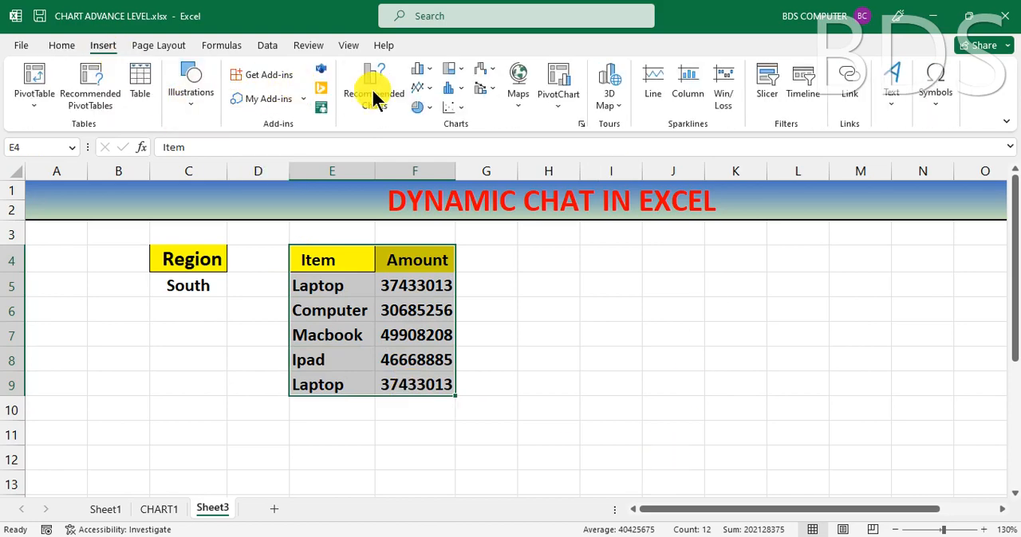
{"action": "left_click", "coordinate": [424, 70]}
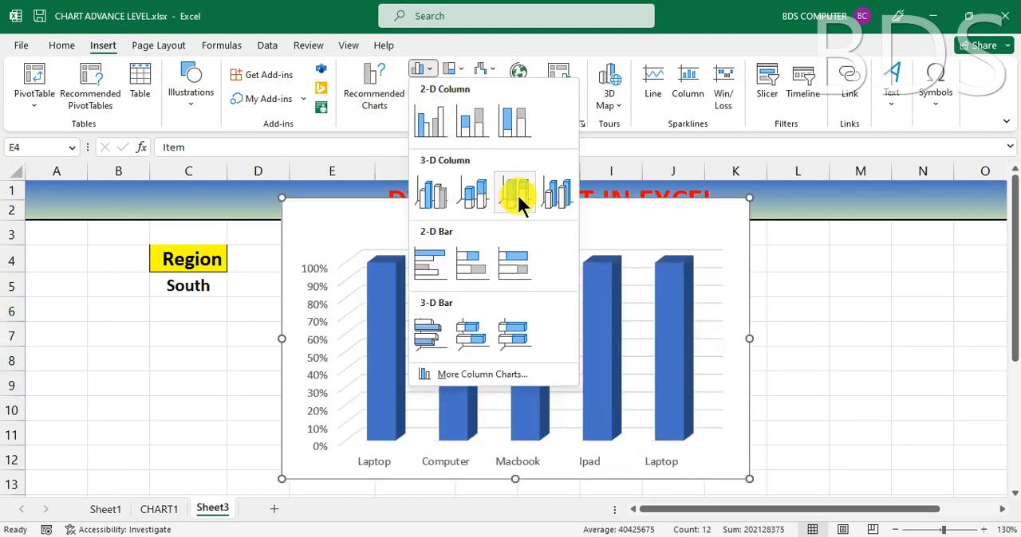
{"action": "left_click", "coordinate": [561, 194]}
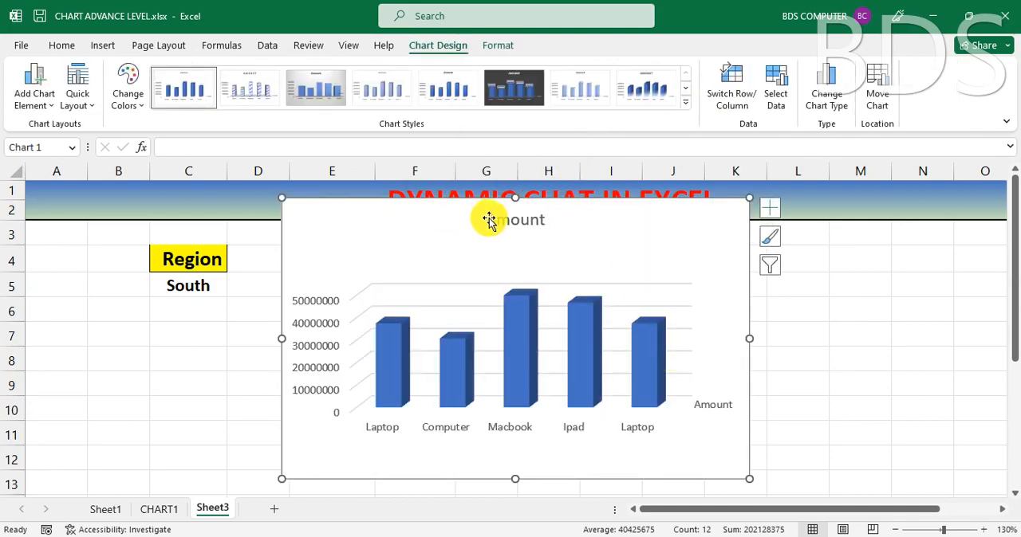
{"action": "left_click_drag", "start_coordinate": [281, 199], "coordinate": [374, 276]}
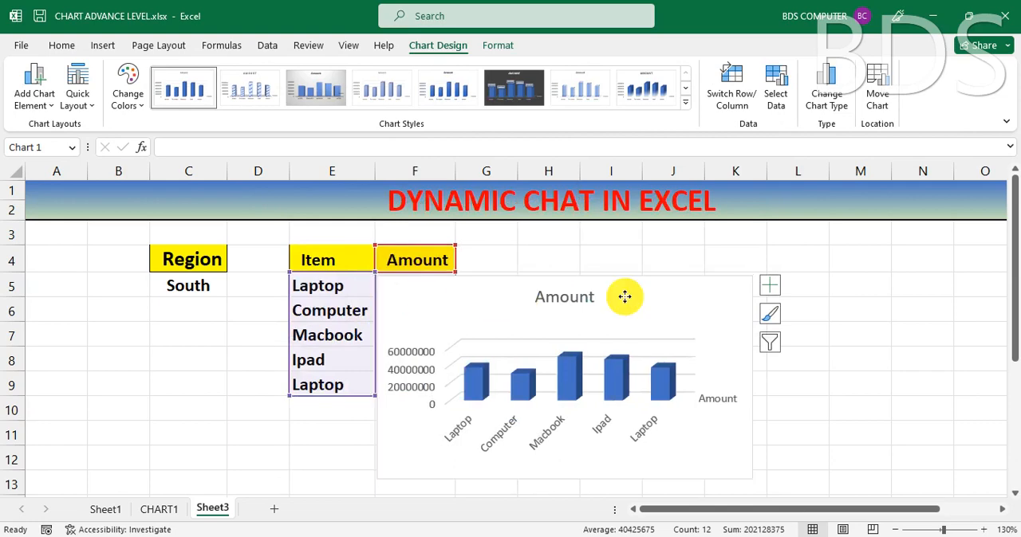
{"action": "left_click_drag", "start_coordinate": [625, 297], "coordinate": [774, 279]}
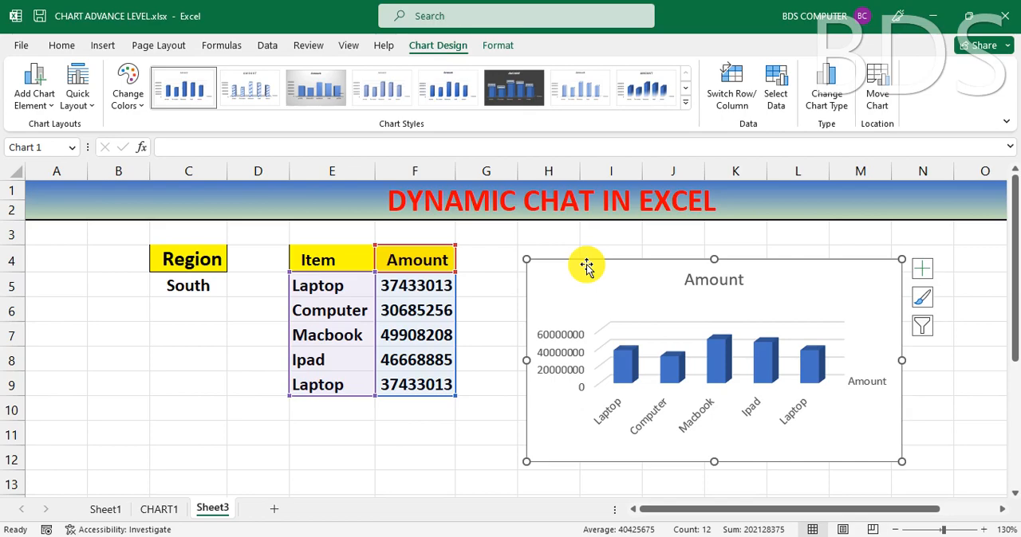
Step: Enter the formula ="TOTAL SALE OF "&C5 in cell I3 above the chart
{"action": "left_click", "coordinate": [618, 236]}
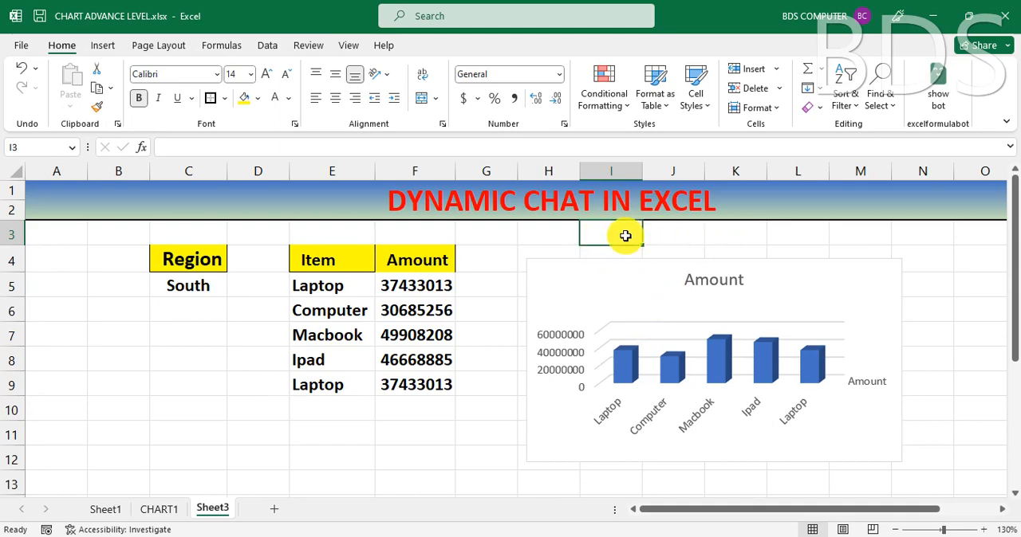
{"action": "type", "text": "=\"TO"}
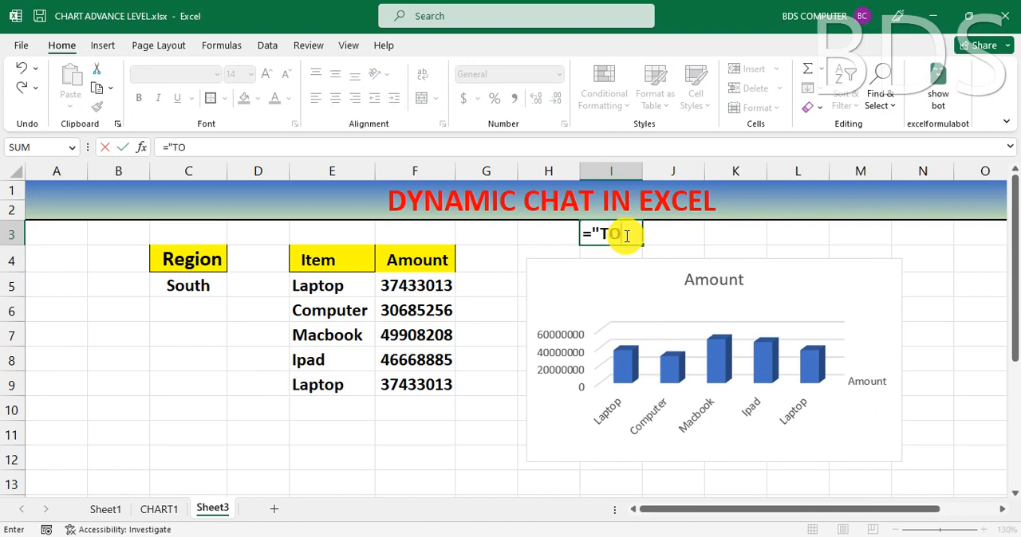
{"action": "type", "text": "TAL"}
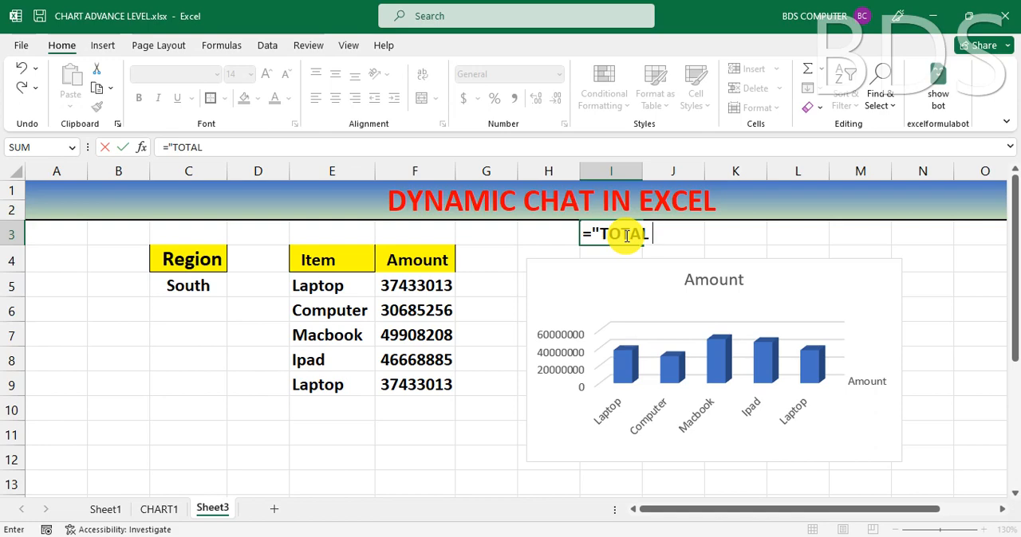
{"action": "type", "text": " SALE "}
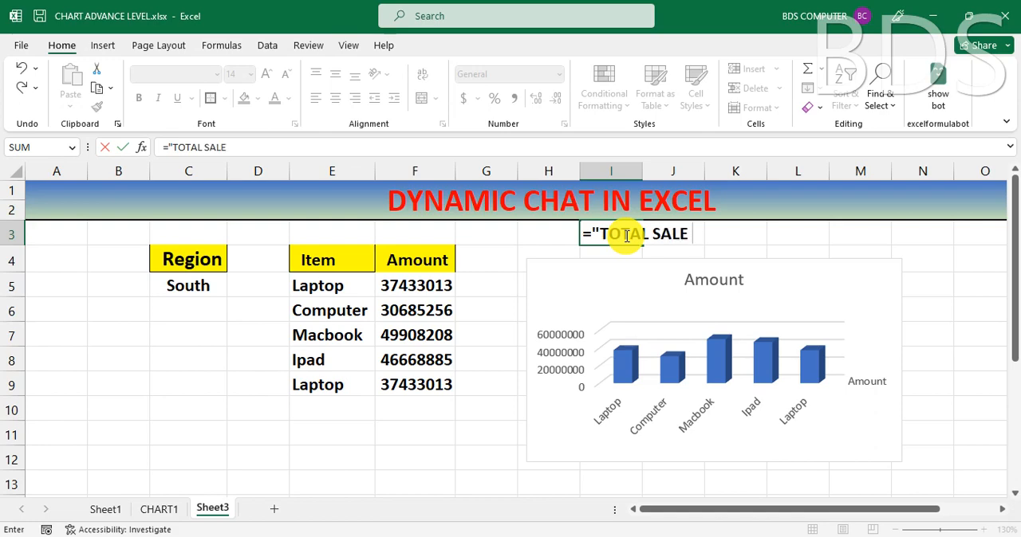
{"action": "type", "text": "OF \"&"}
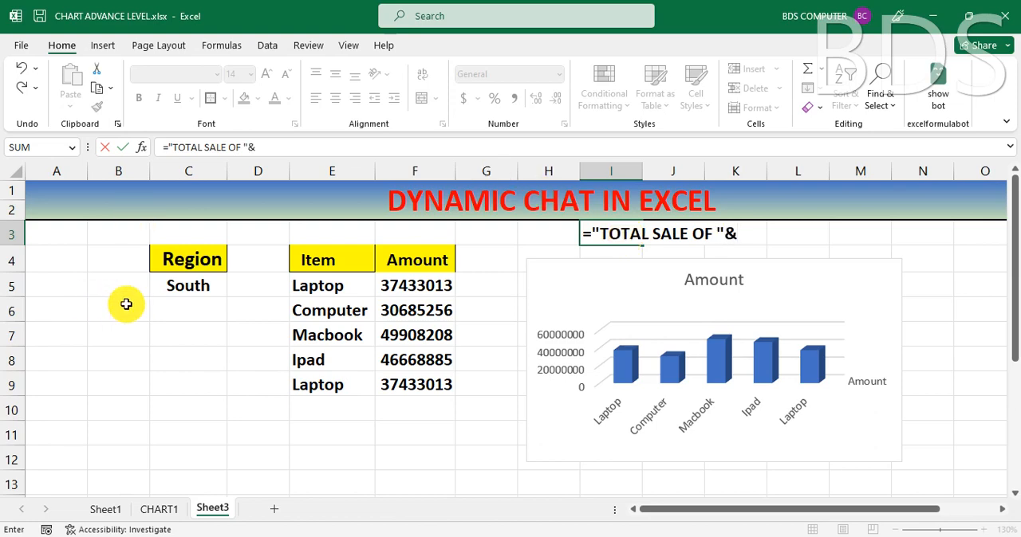
{"action": "left_click", "coordinate": [176, 288]}
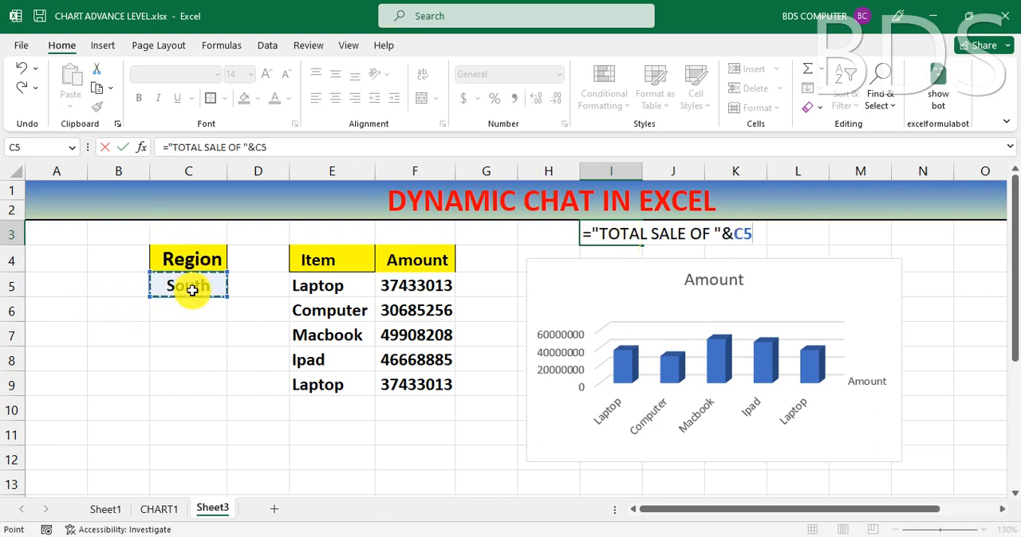
{"action": "key", "text": "Return"}
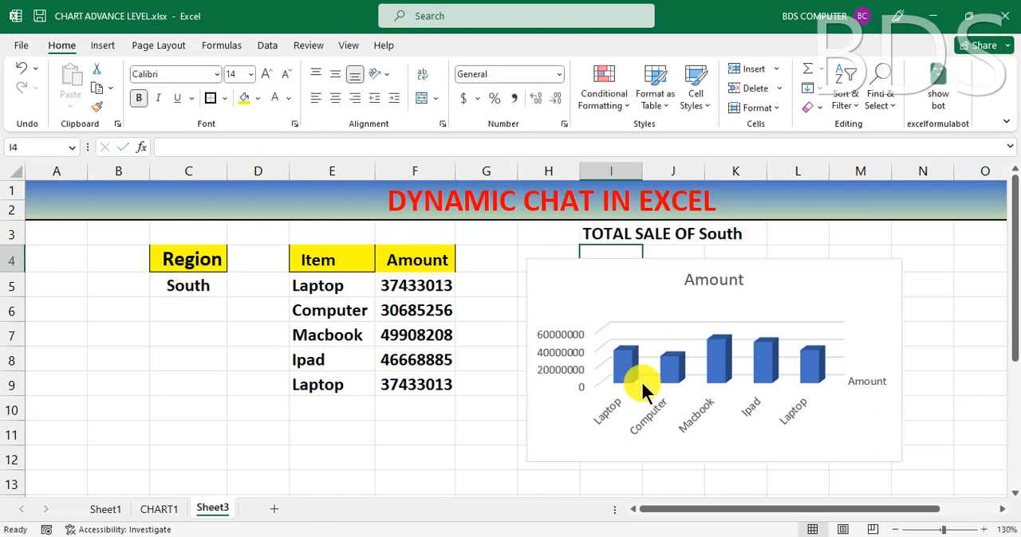
Step: Link the chart title to cell I3 with the reference =Sheet3!$I$3
{"action": "left_click", "coordinate": [708, 281]}
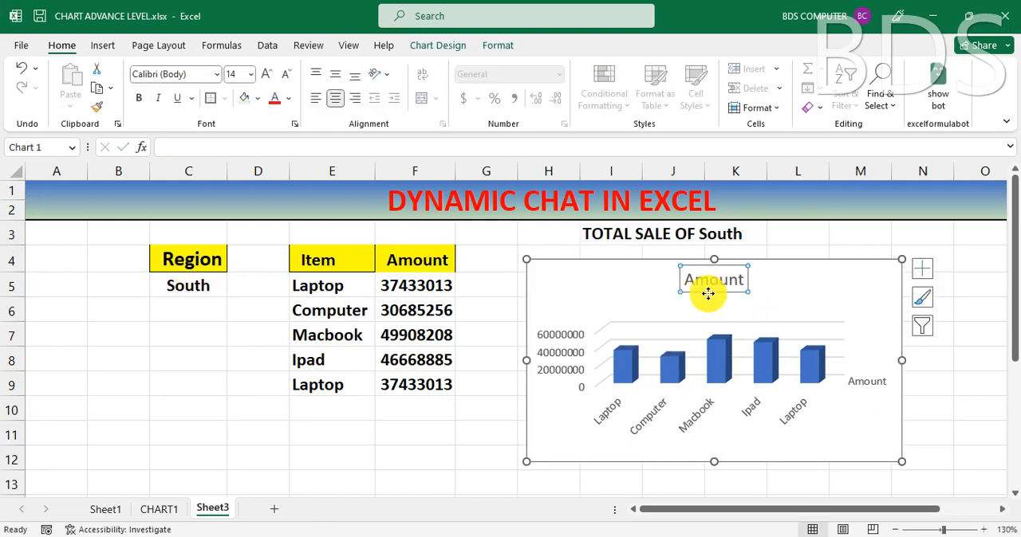
{"action": "left_click", "coordinate": [188, 148]}
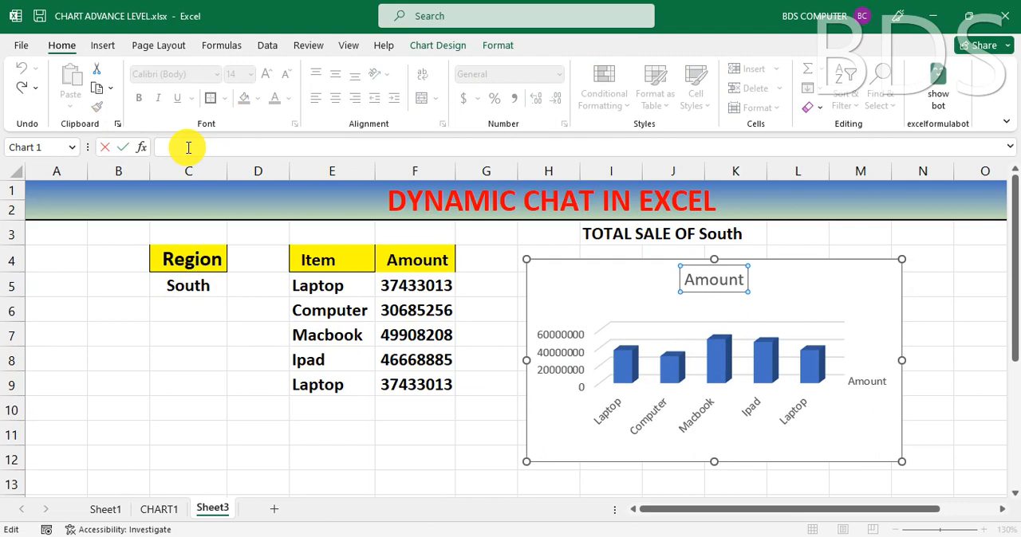
{"action": "type", "text": "="}
{"action": "left_click", "coordinate": [600, 233]}
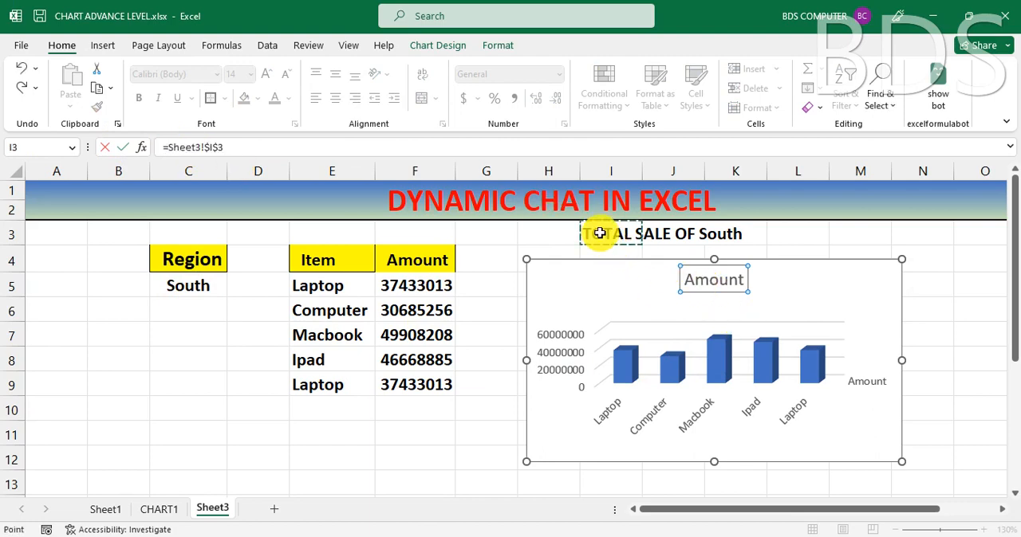
{"action": "key", "text": "Return"}
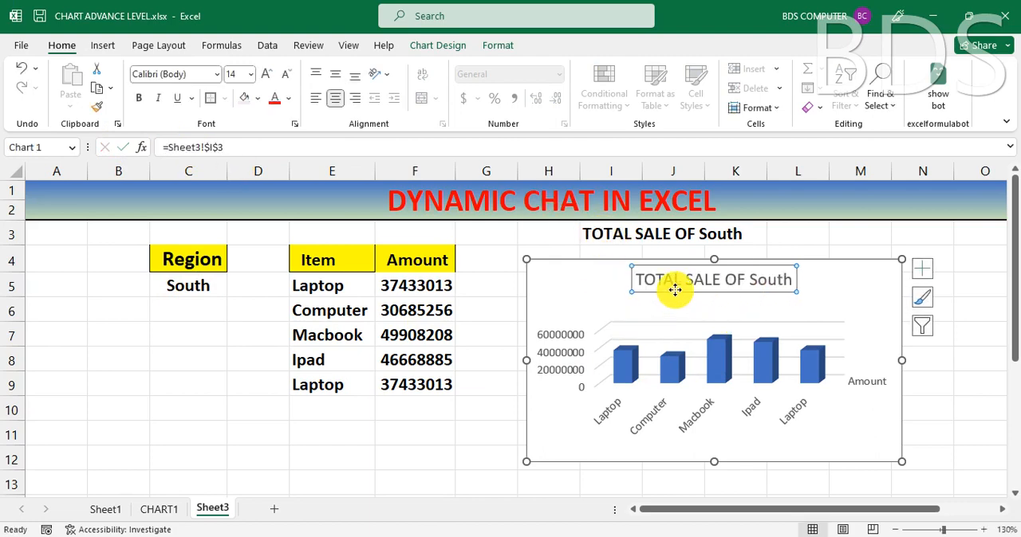
Step: Hide the helper title text in I3 by setting its font colour to white
{"action": "left_click", "coordinate": [631, 235]}
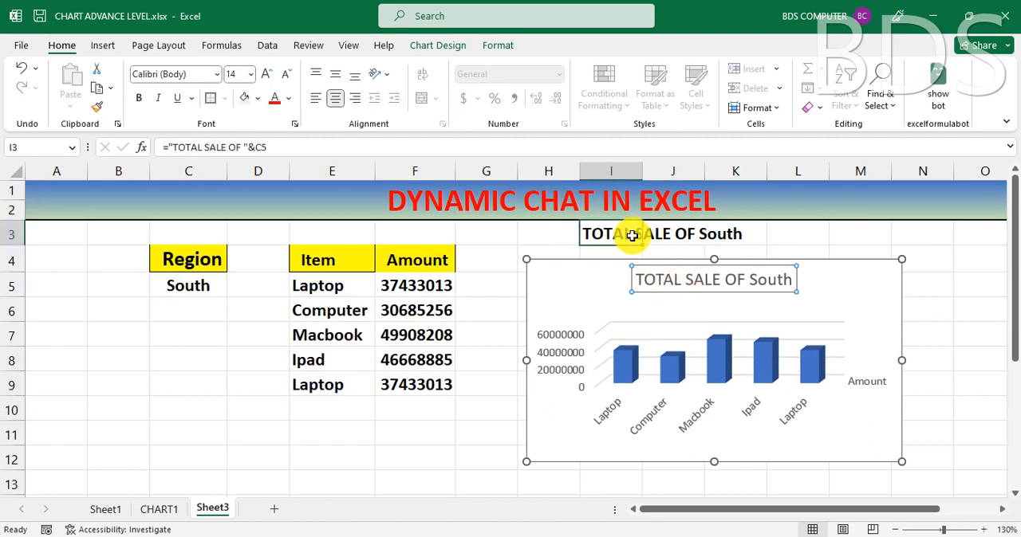
{"action": "left_click", "coordinate": [728, 283]}
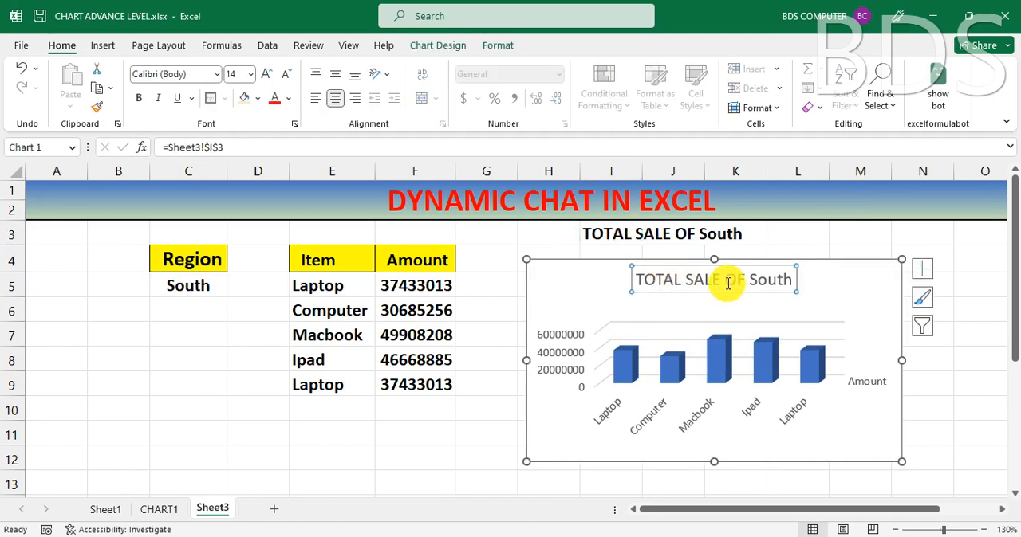
{"action": "left_click", "coordinate": [594, 234]}
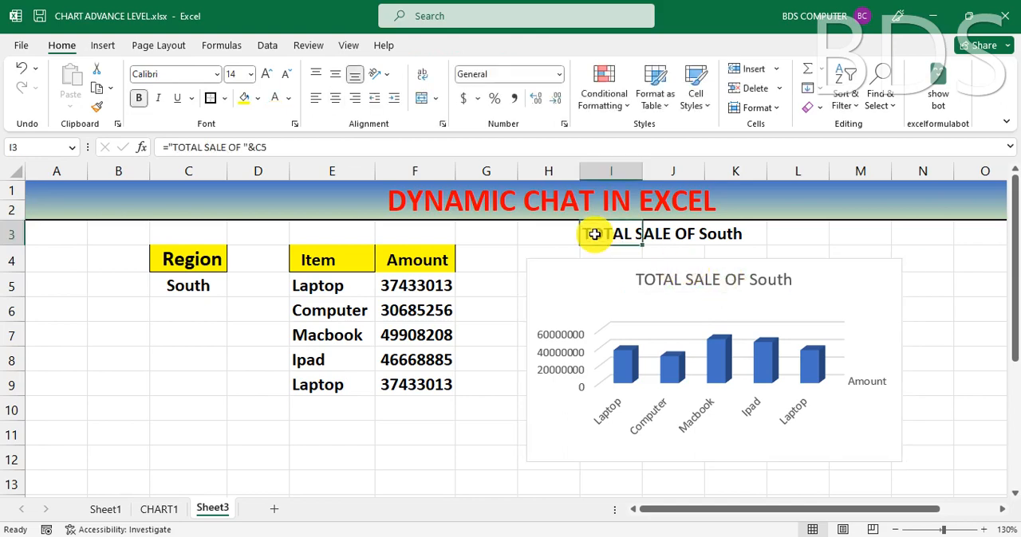
{"action": "left_click", "coordinate": [288, 98]}
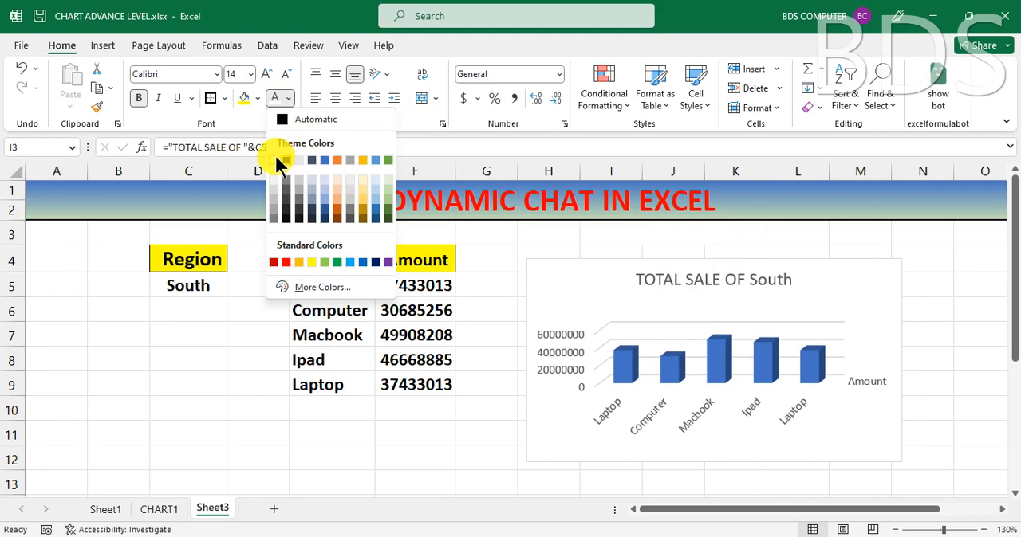
{"action": "left_click", "coordinate": [275, 157]}
{"action": "left_click", "coordinate": [468, 446]}
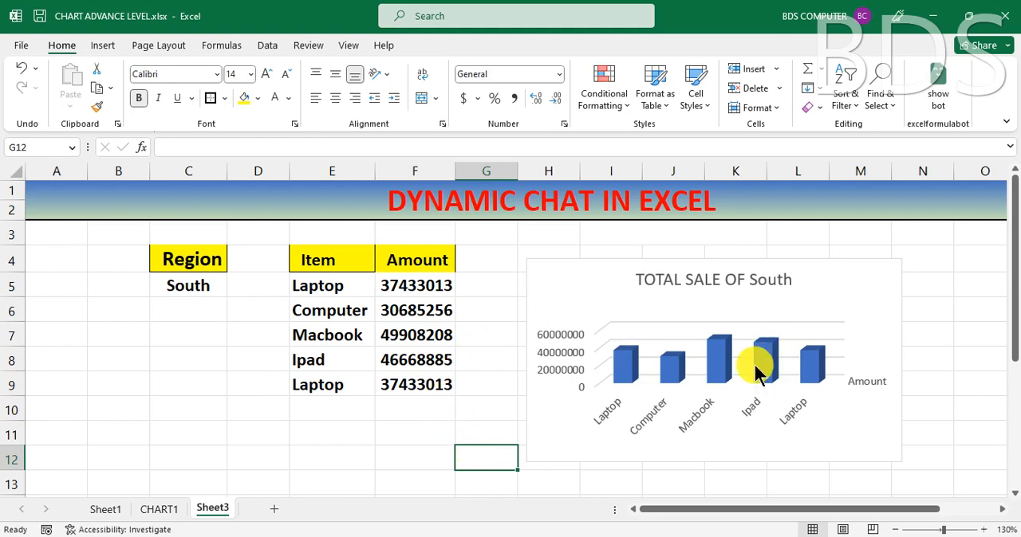
{"action": "left_click", "coordinate": [691, 281]}
{"action": "left_click", "coordinate": [570, 279]}
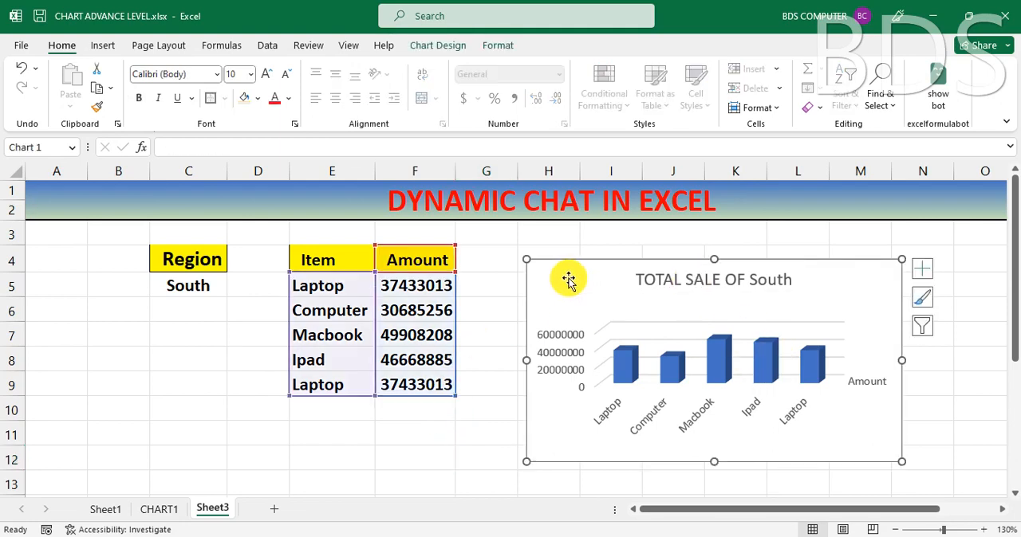
{"action": "left_click", "coordinate": [386, 439]}
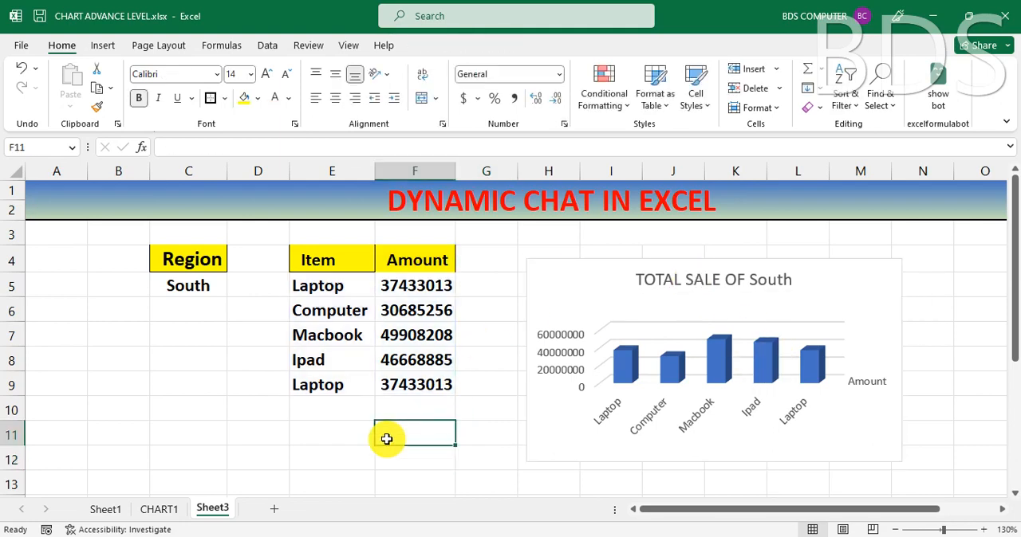